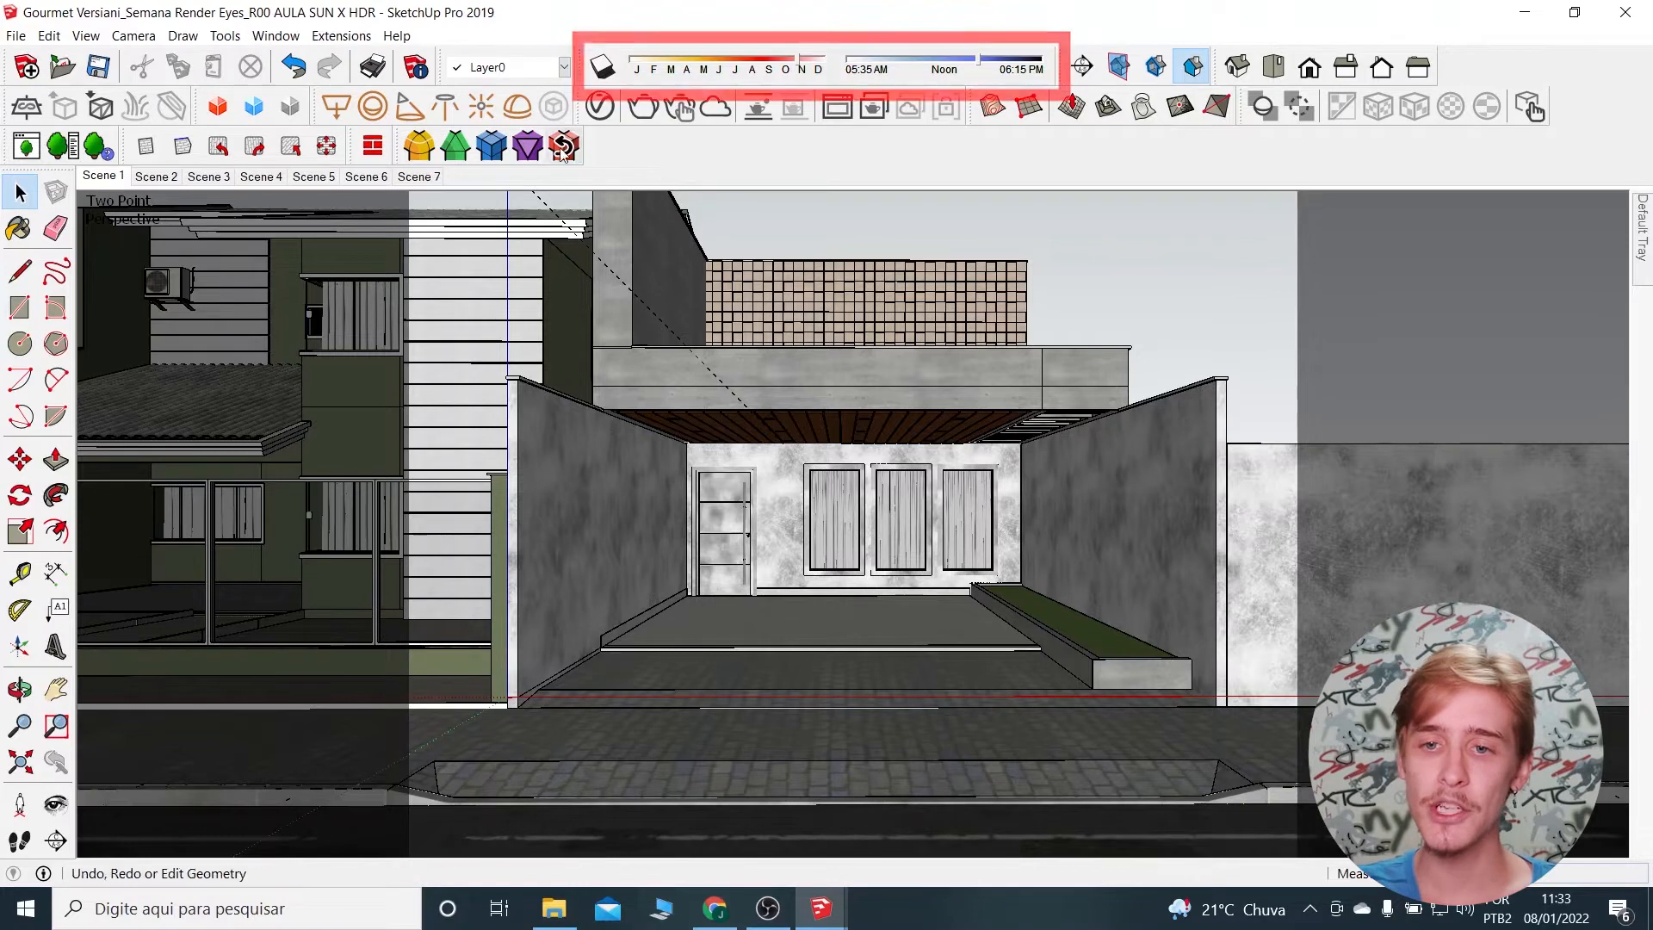
Turn the model's shadows on to preview them, and switch them back off.
{"action": "left_click", "coordinate": [603, 67]}
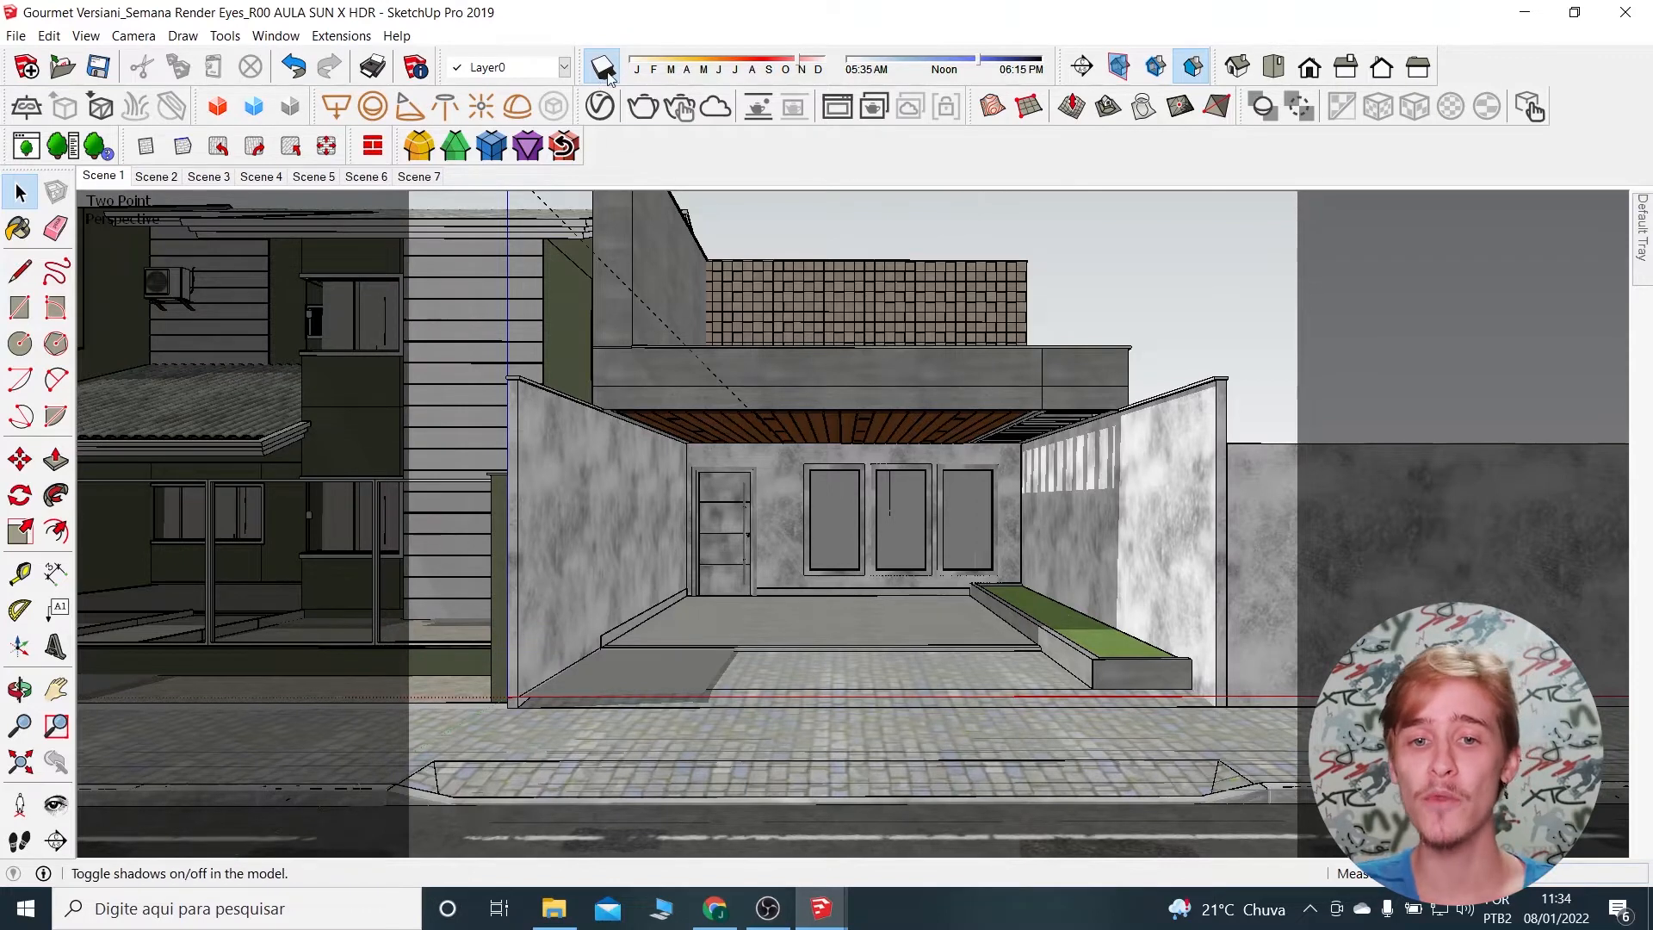
{"action": "left_click", "coordinate": [603, 67]}
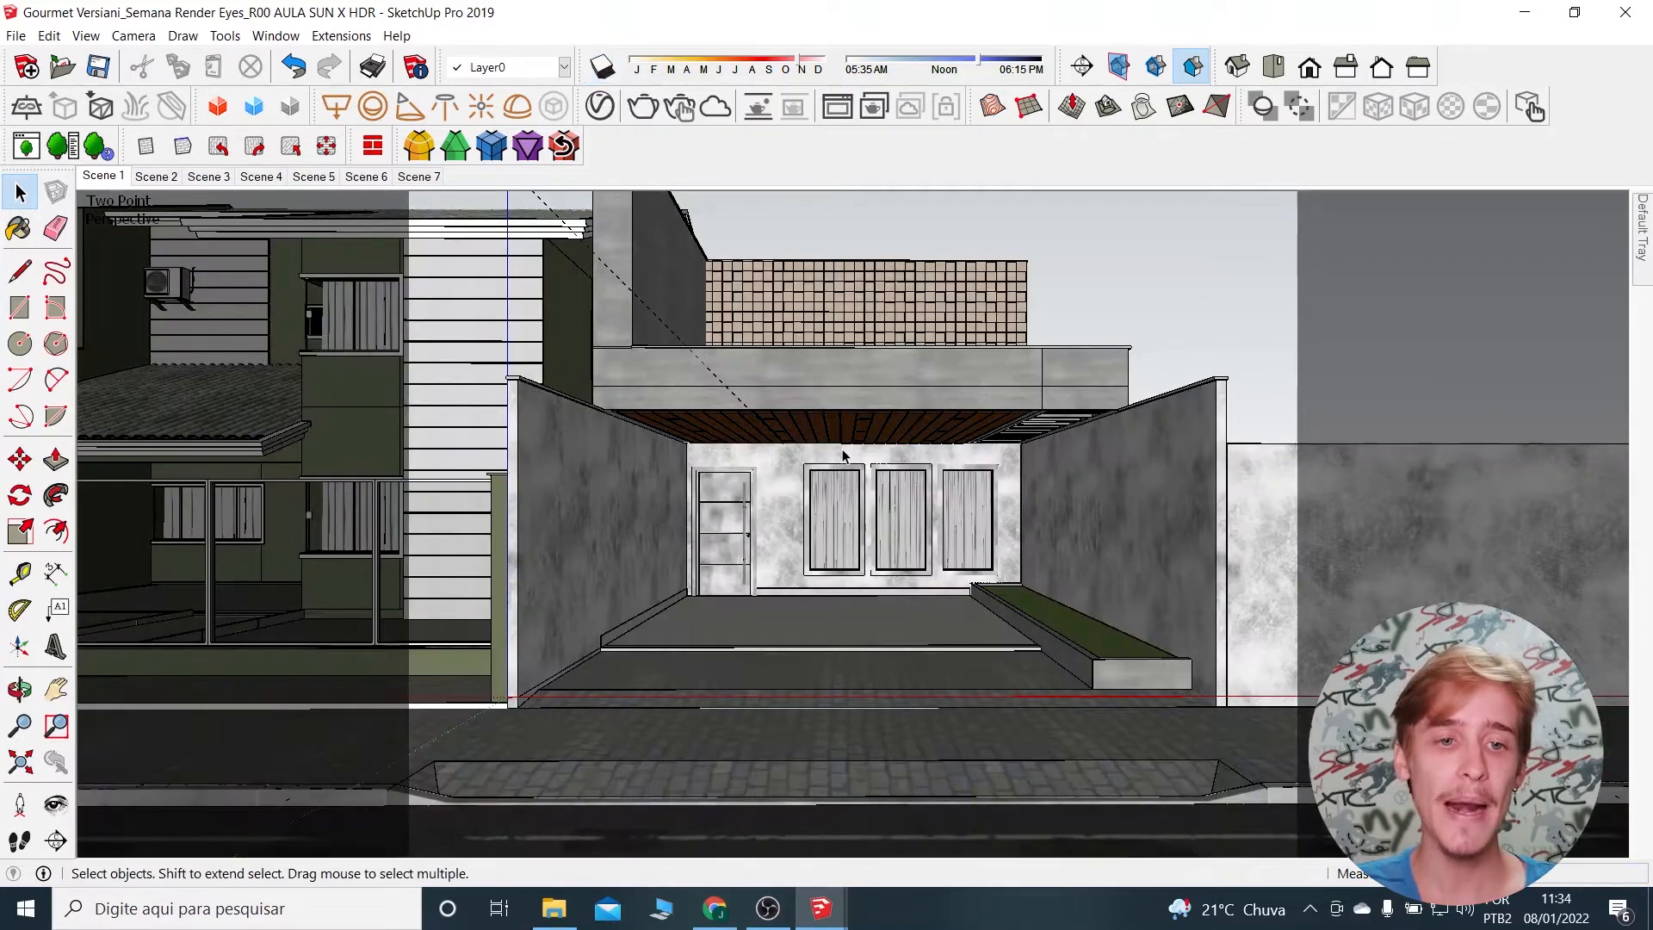
Hide the Shadows toolbar in the list of available toolbars and make it visible again.
{"action": "left_click", "coordinate": [86, 35]}
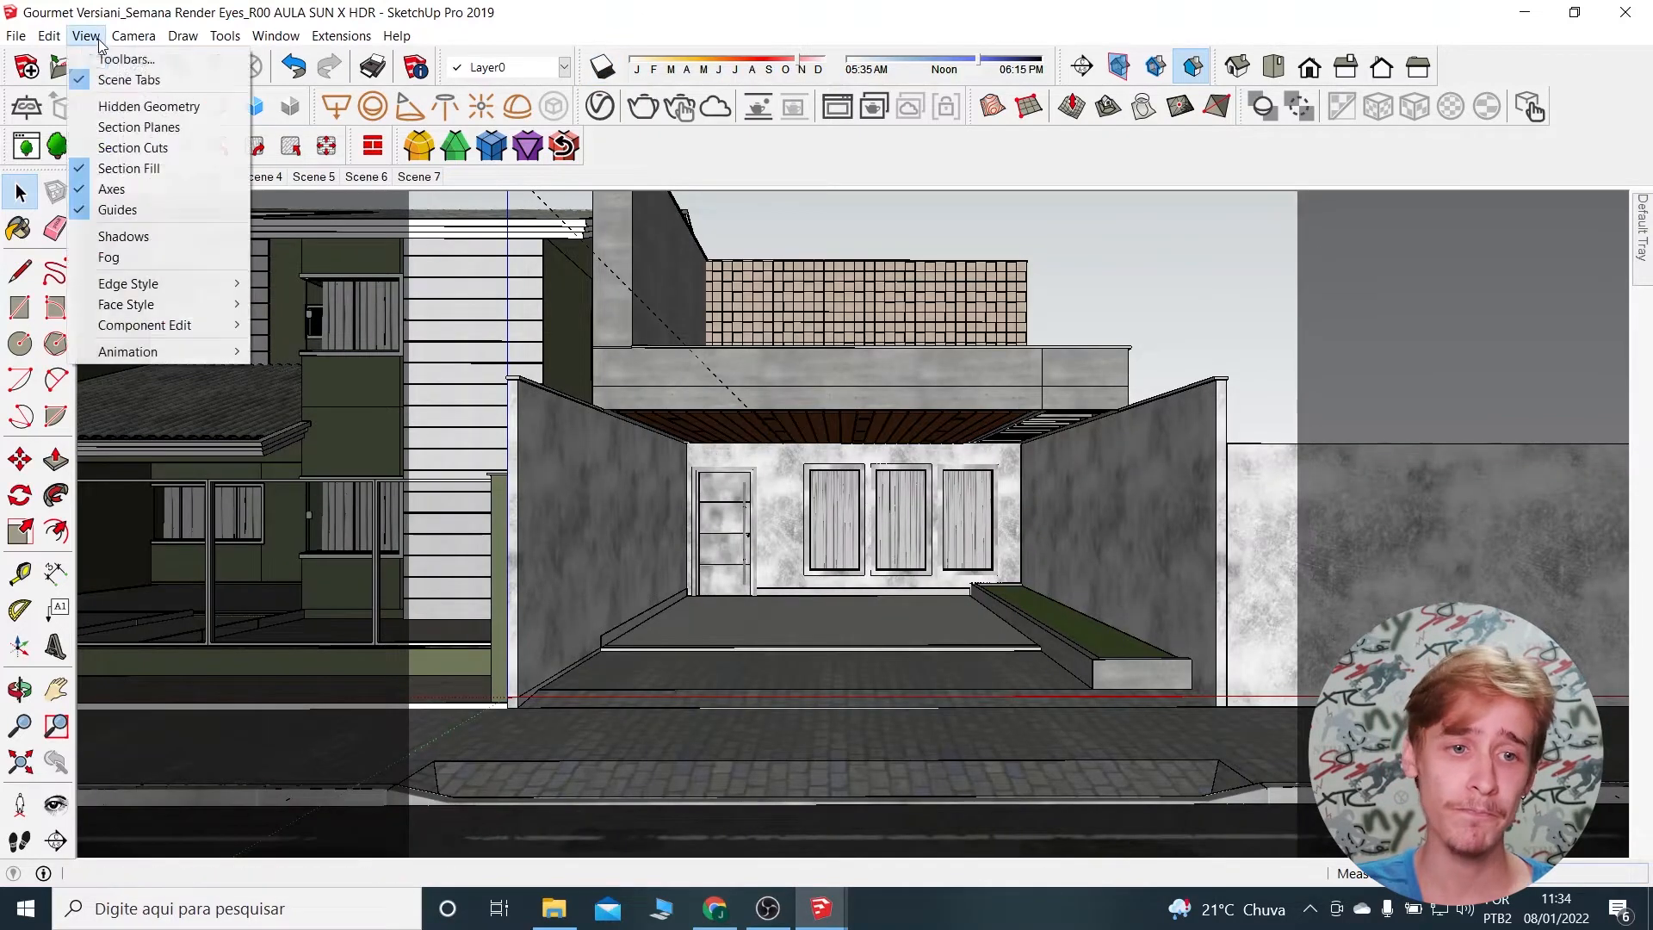
{"action": "left_click", "coordinate": [121, 60]}
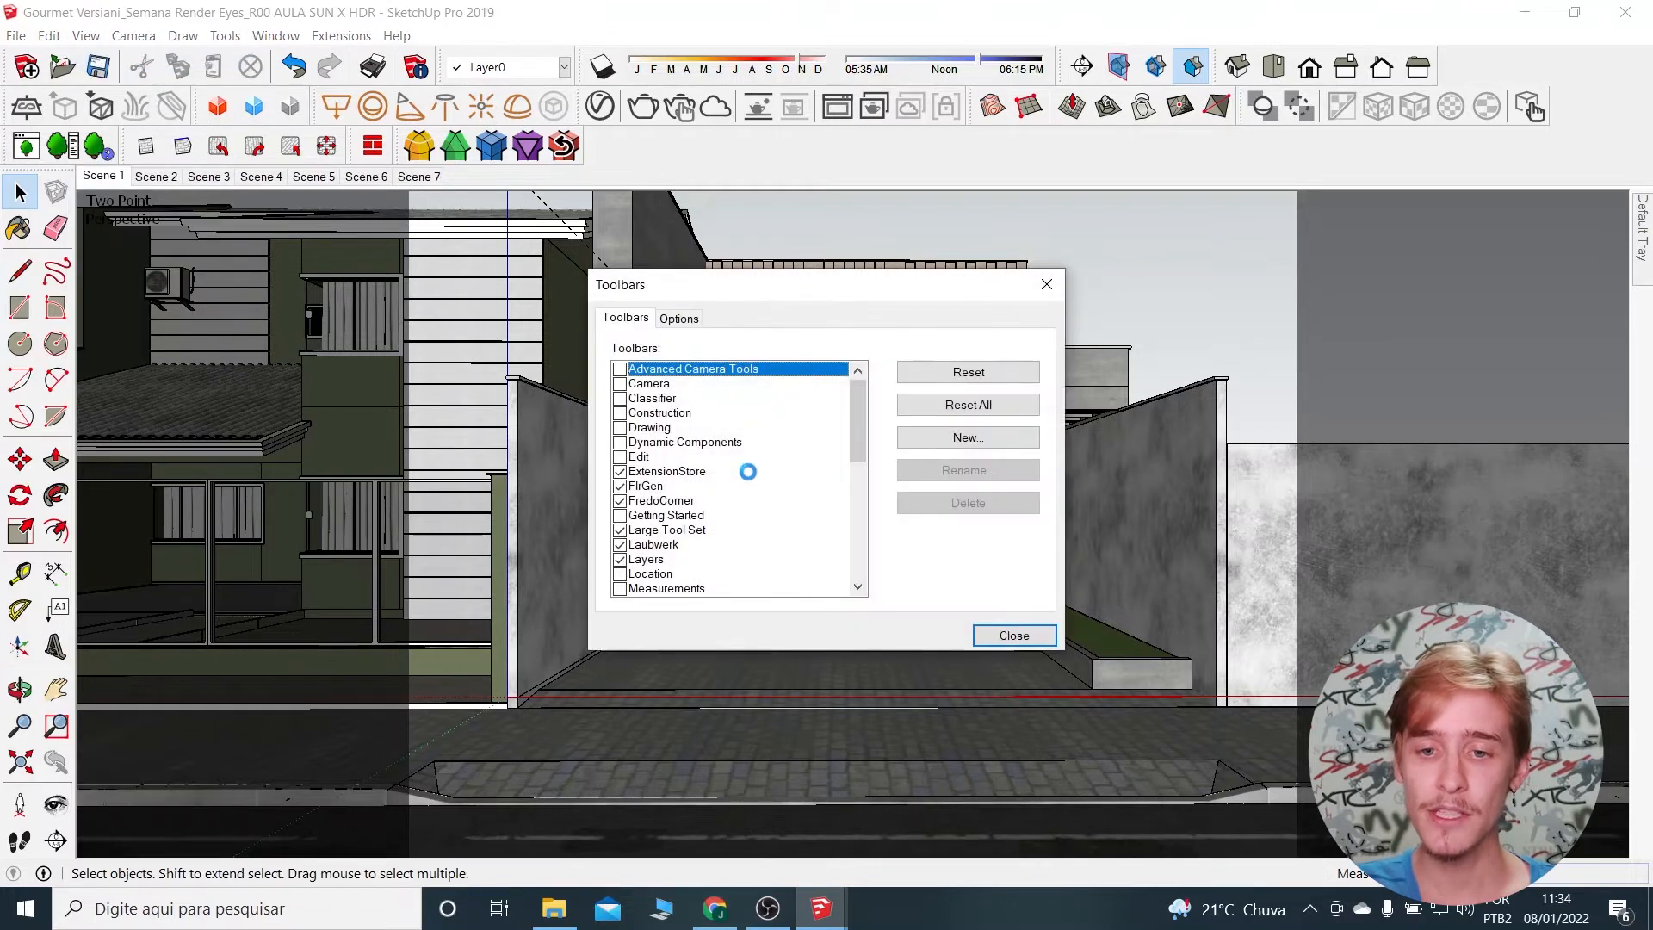
{"action": "left_click_drag", "start_coordinate": [856, 417], "coordinate": [856, 426]}
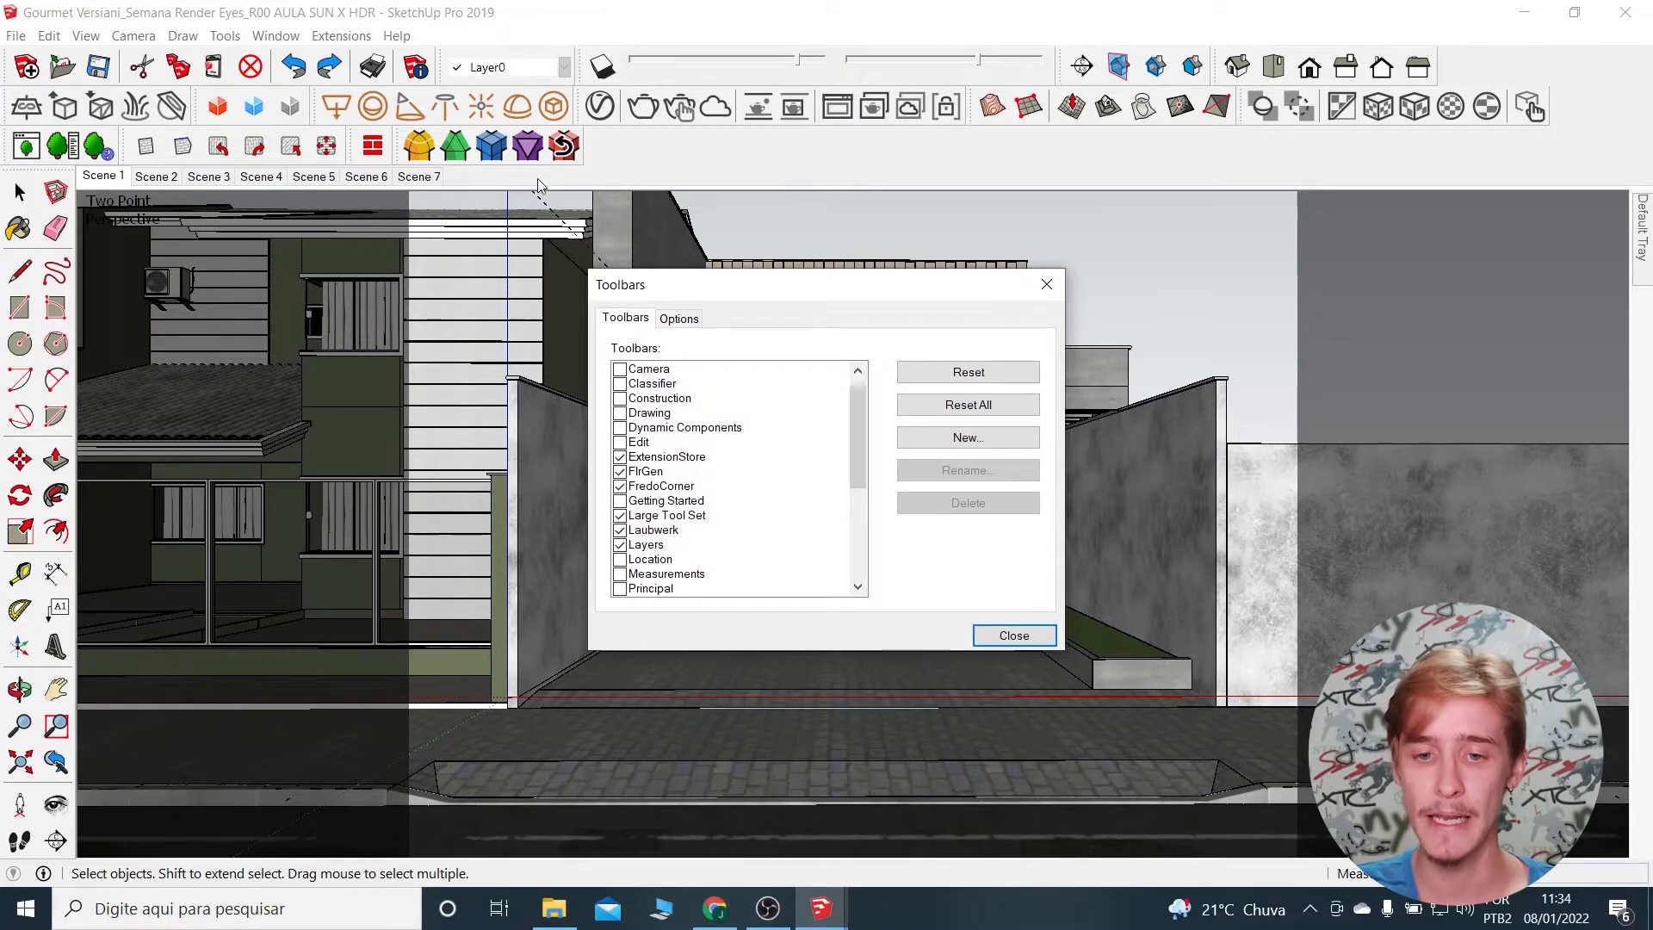
{"action": "scroll", "coordinate": [753, 482], "scroll_direction": "down", "scroll_amount": 3}
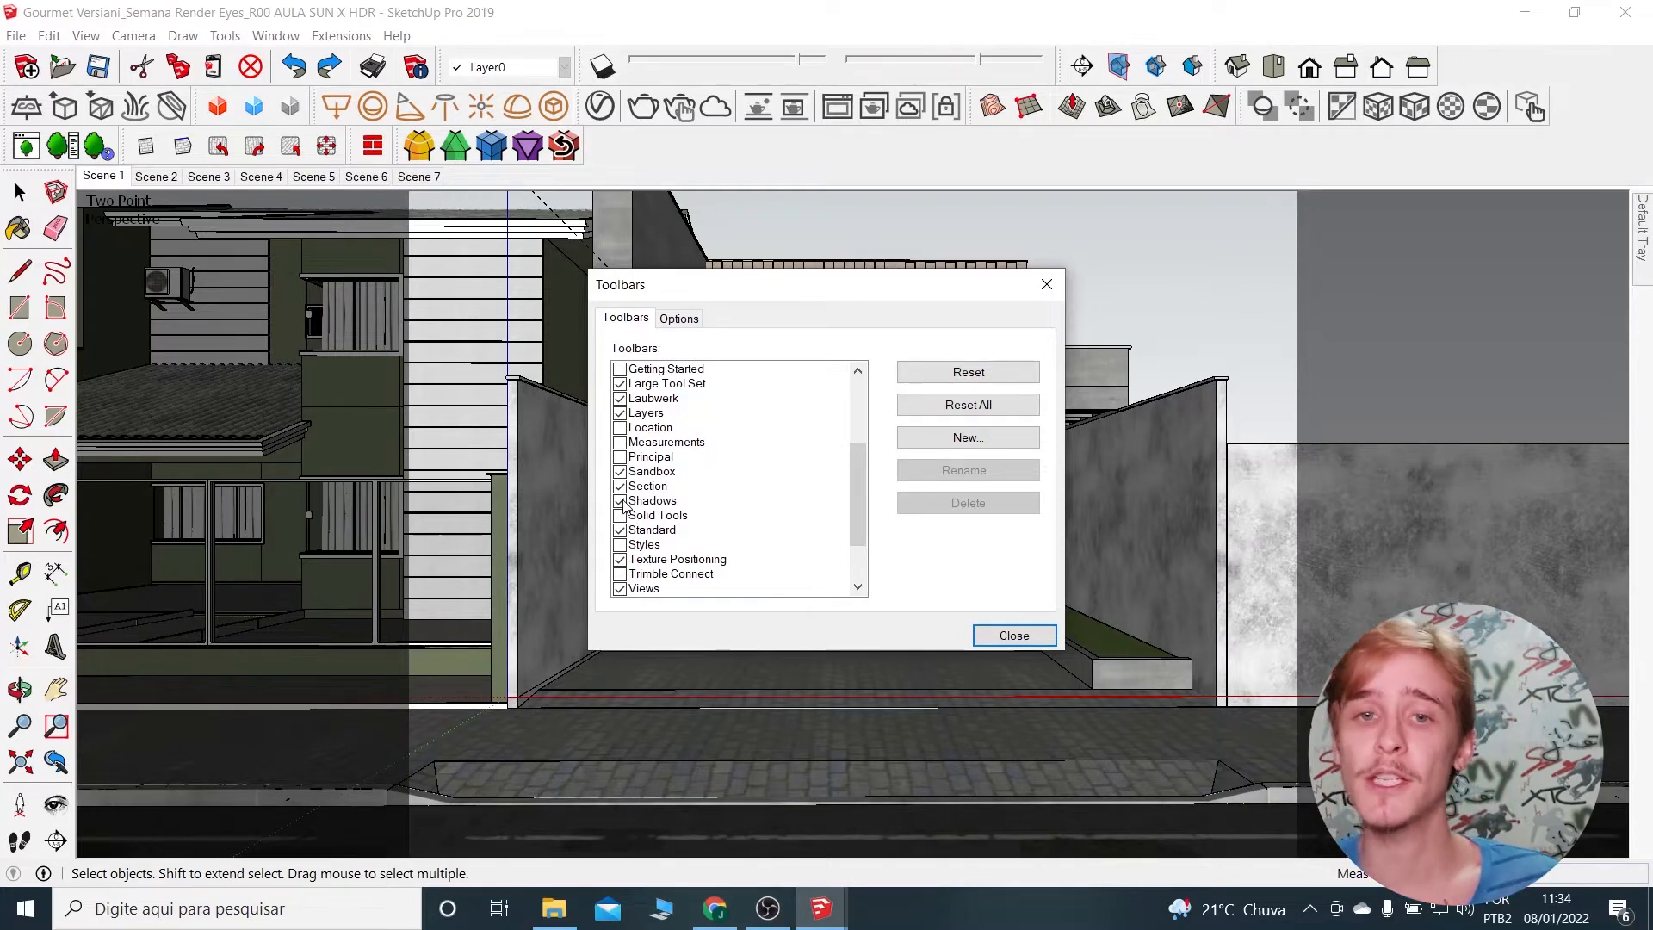
{"action": "left_click", "coordinate": [621, 502]}
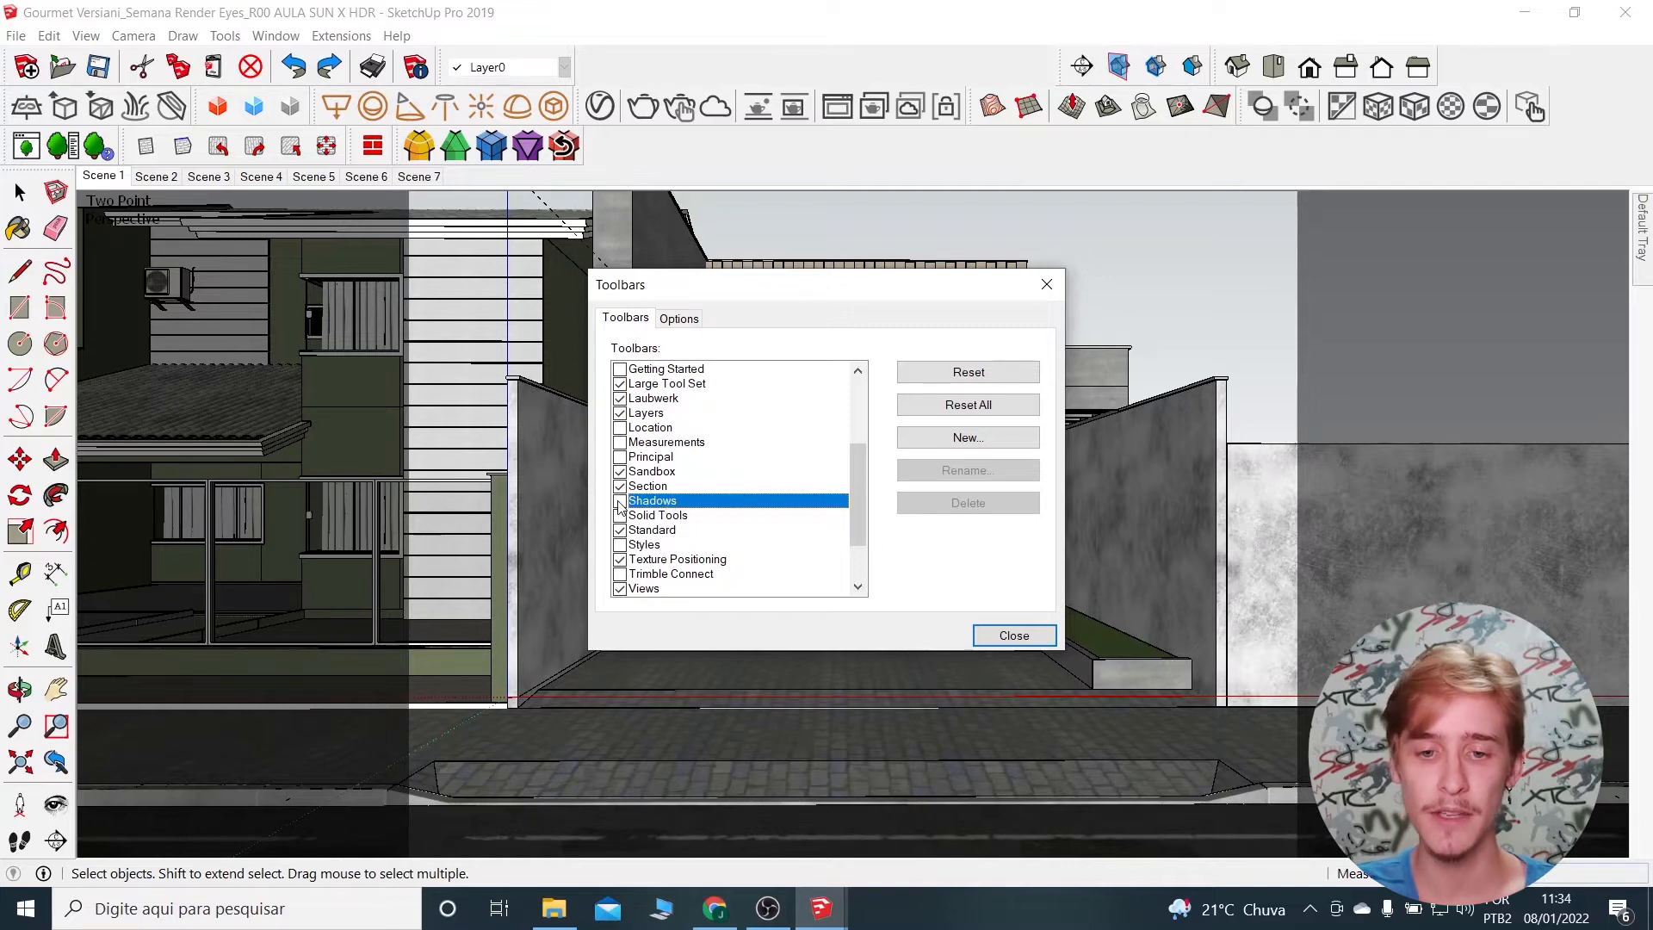
{"action": "left_click", "coordinate": [621, 502]}
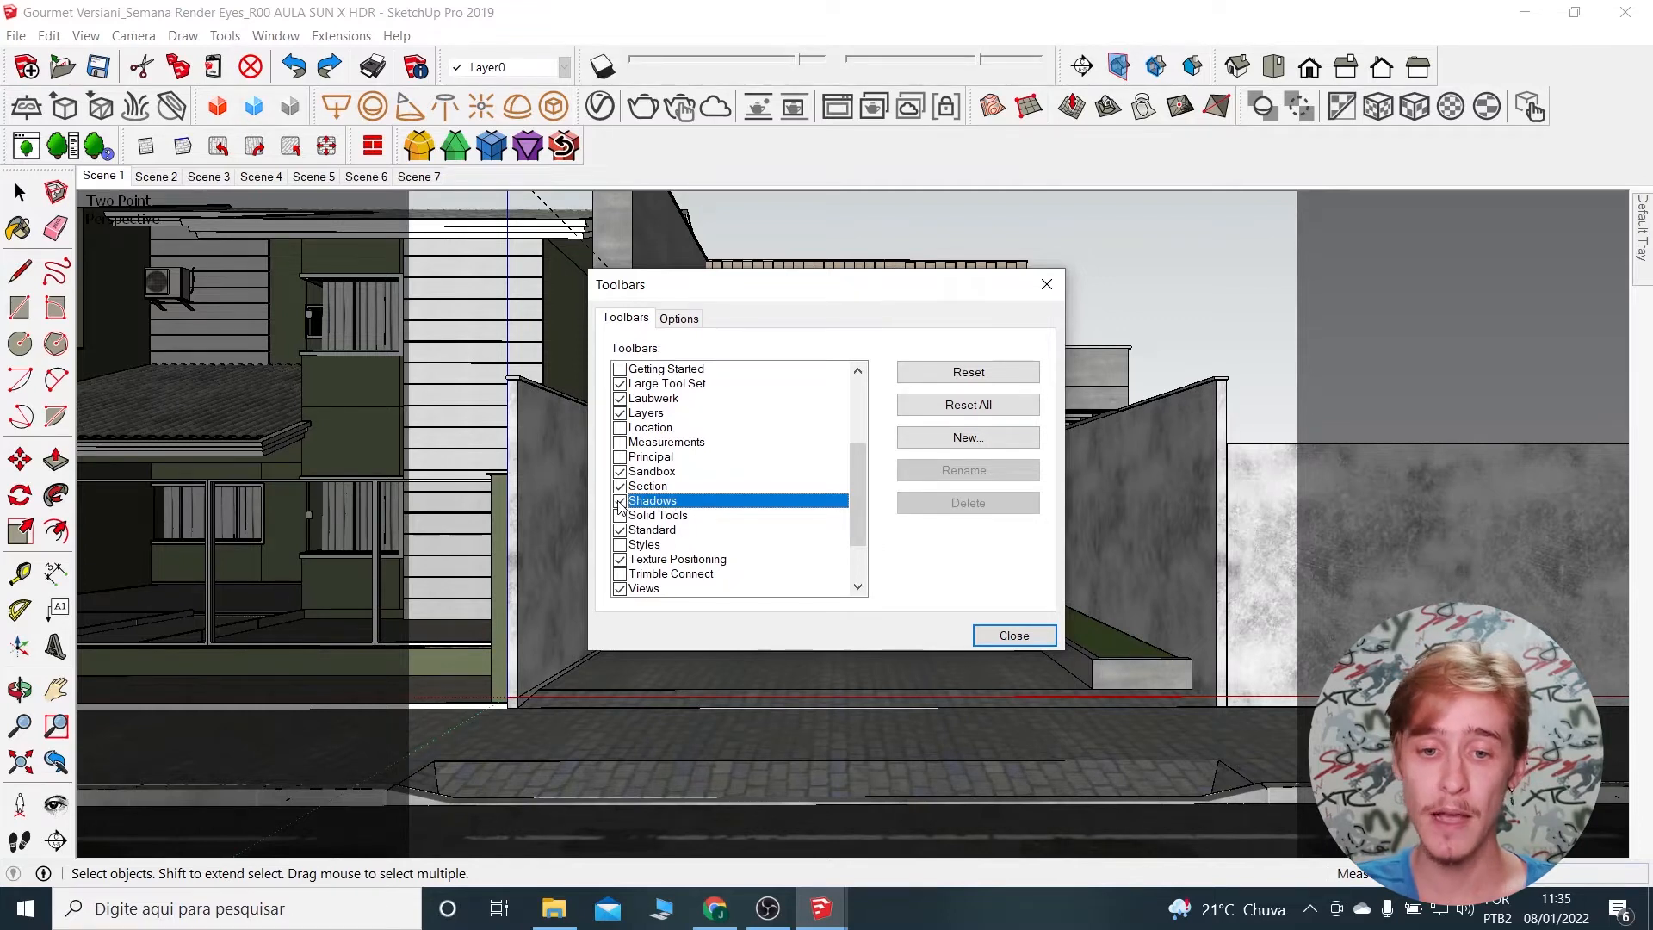
{"action": "left_click", "coordinate": [1025, 641]}
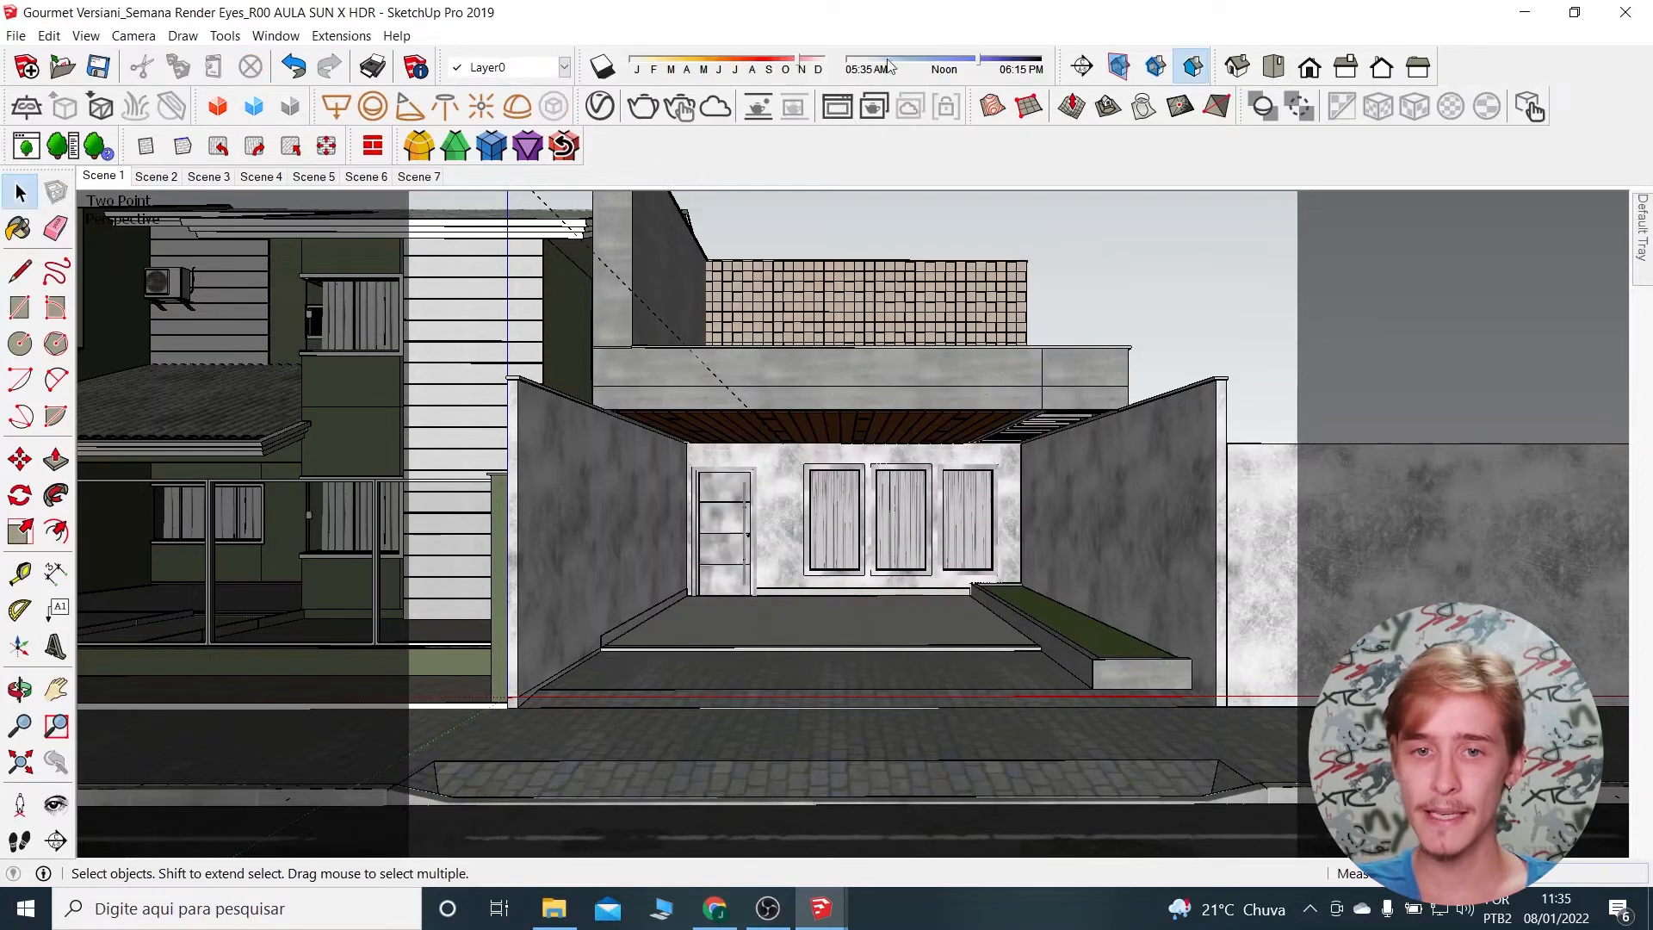
{"action": "left_click_drag", "start_coordinate": [582, 69], "coordinate": [703, 29]}
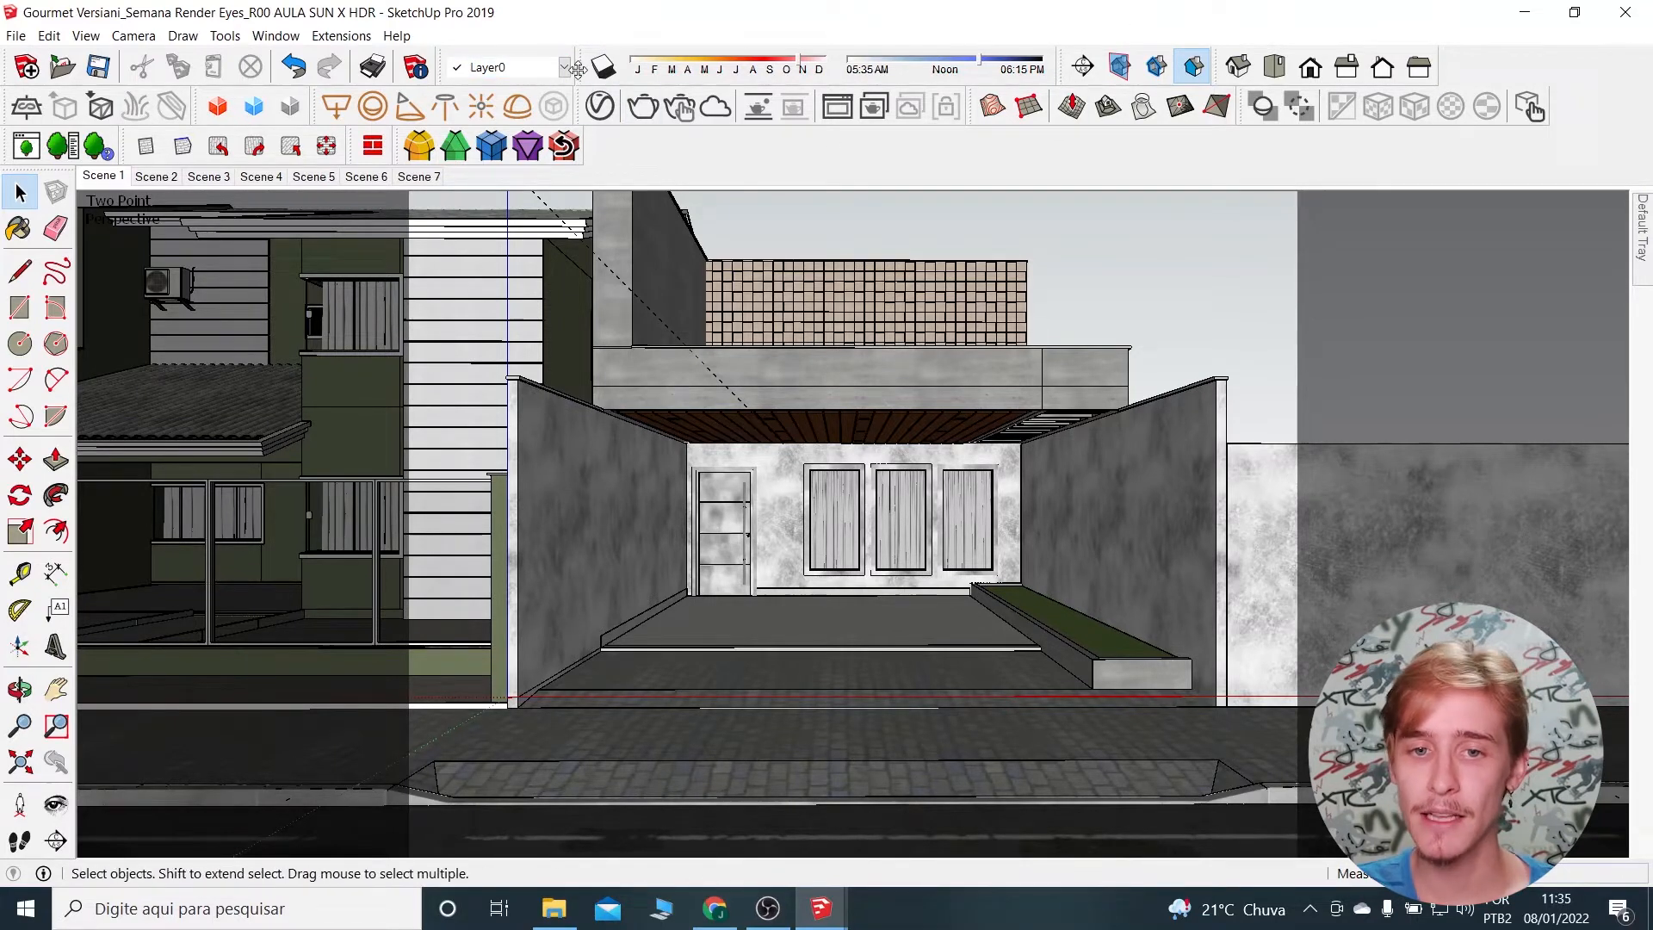
Turn on the model's shadows and try sun dates across the year, finishing in February around noon.
{"action": "left_click", "coordinate": [607, 68]}
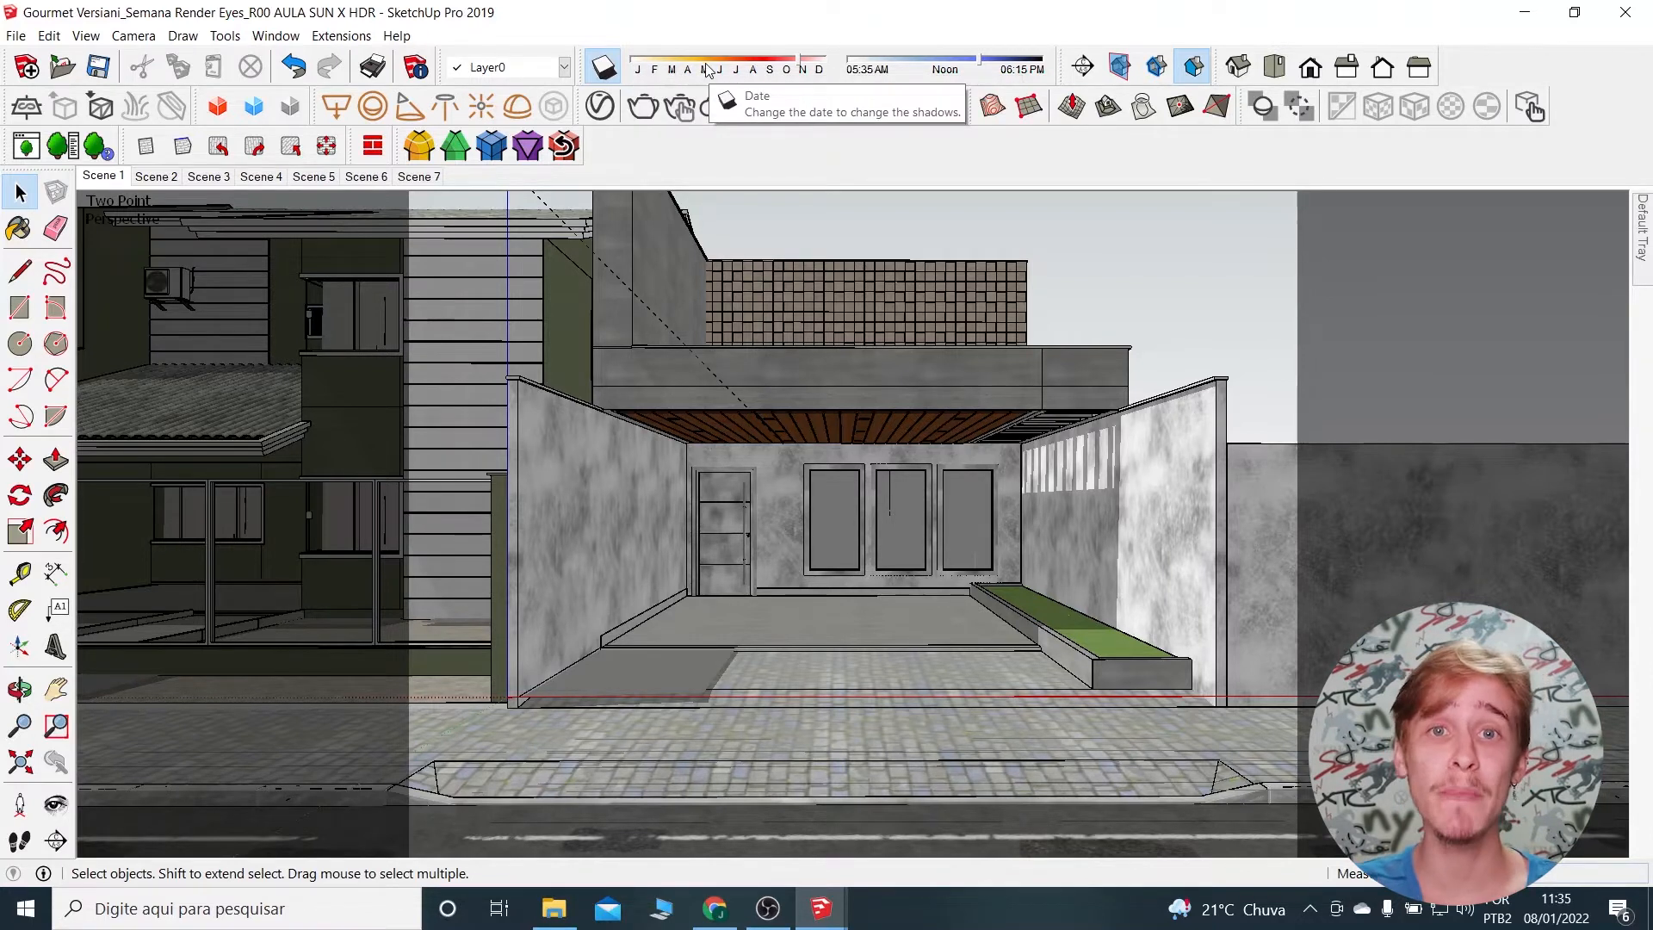
{"action": "left_click_drag", "start_coordinate": [706, 69], "coordinate": [651, 65]}
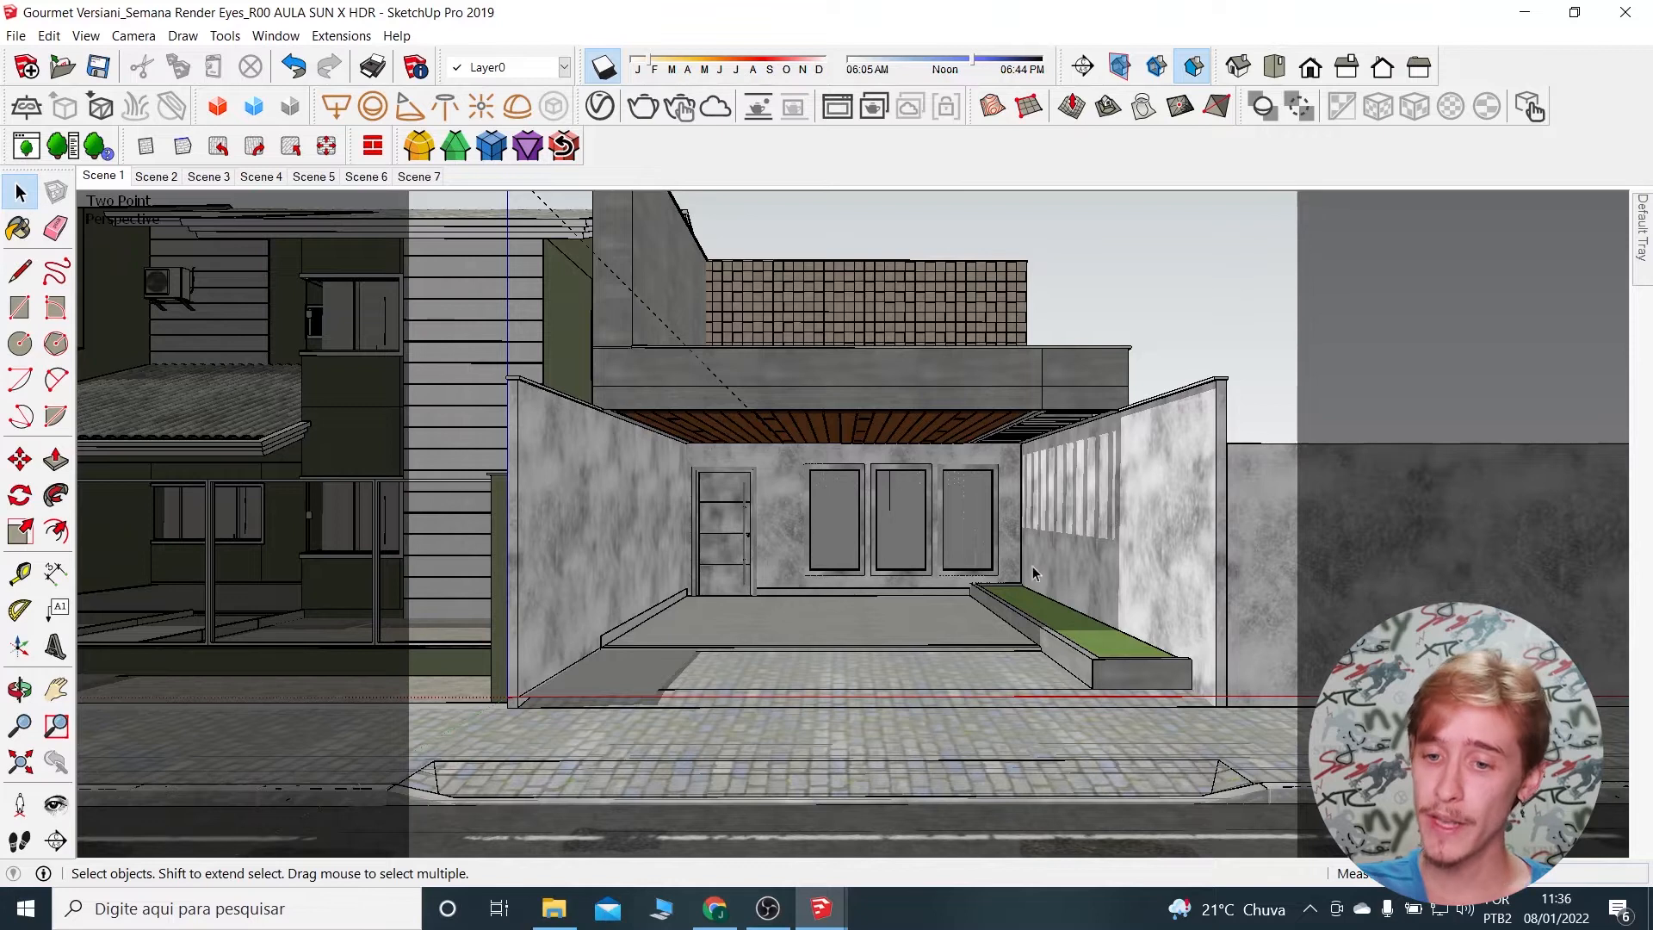
{"action": "left_click", "coordinate": [802, 66]}
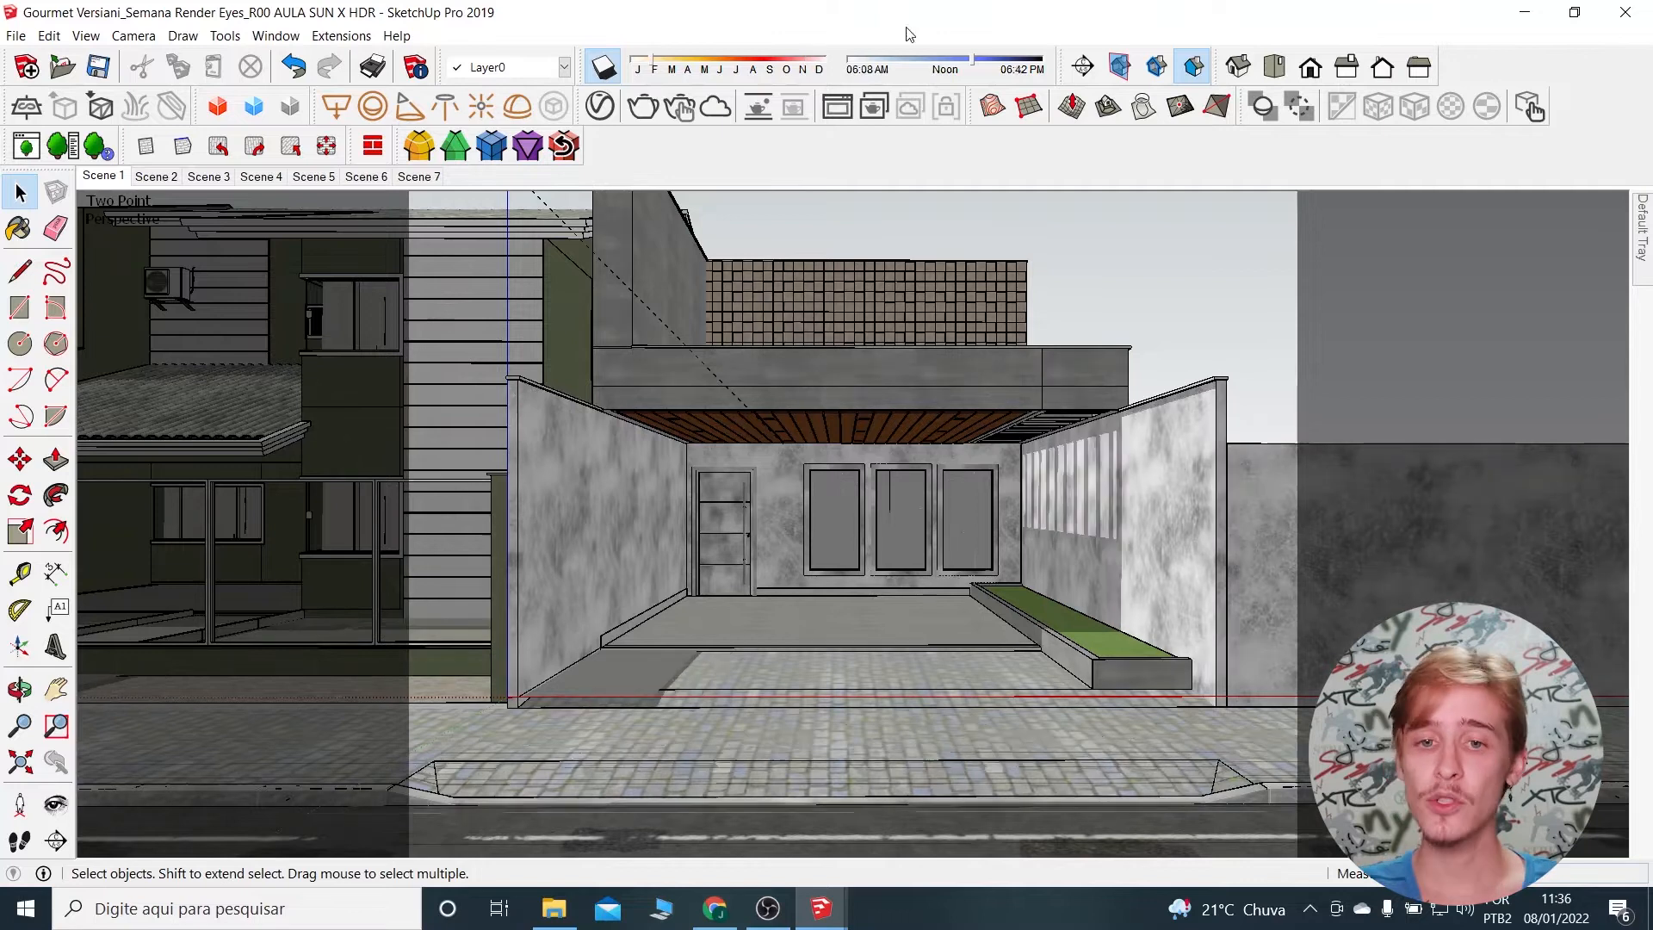
{"action": "left_click", "coordinate": [644, 68]}
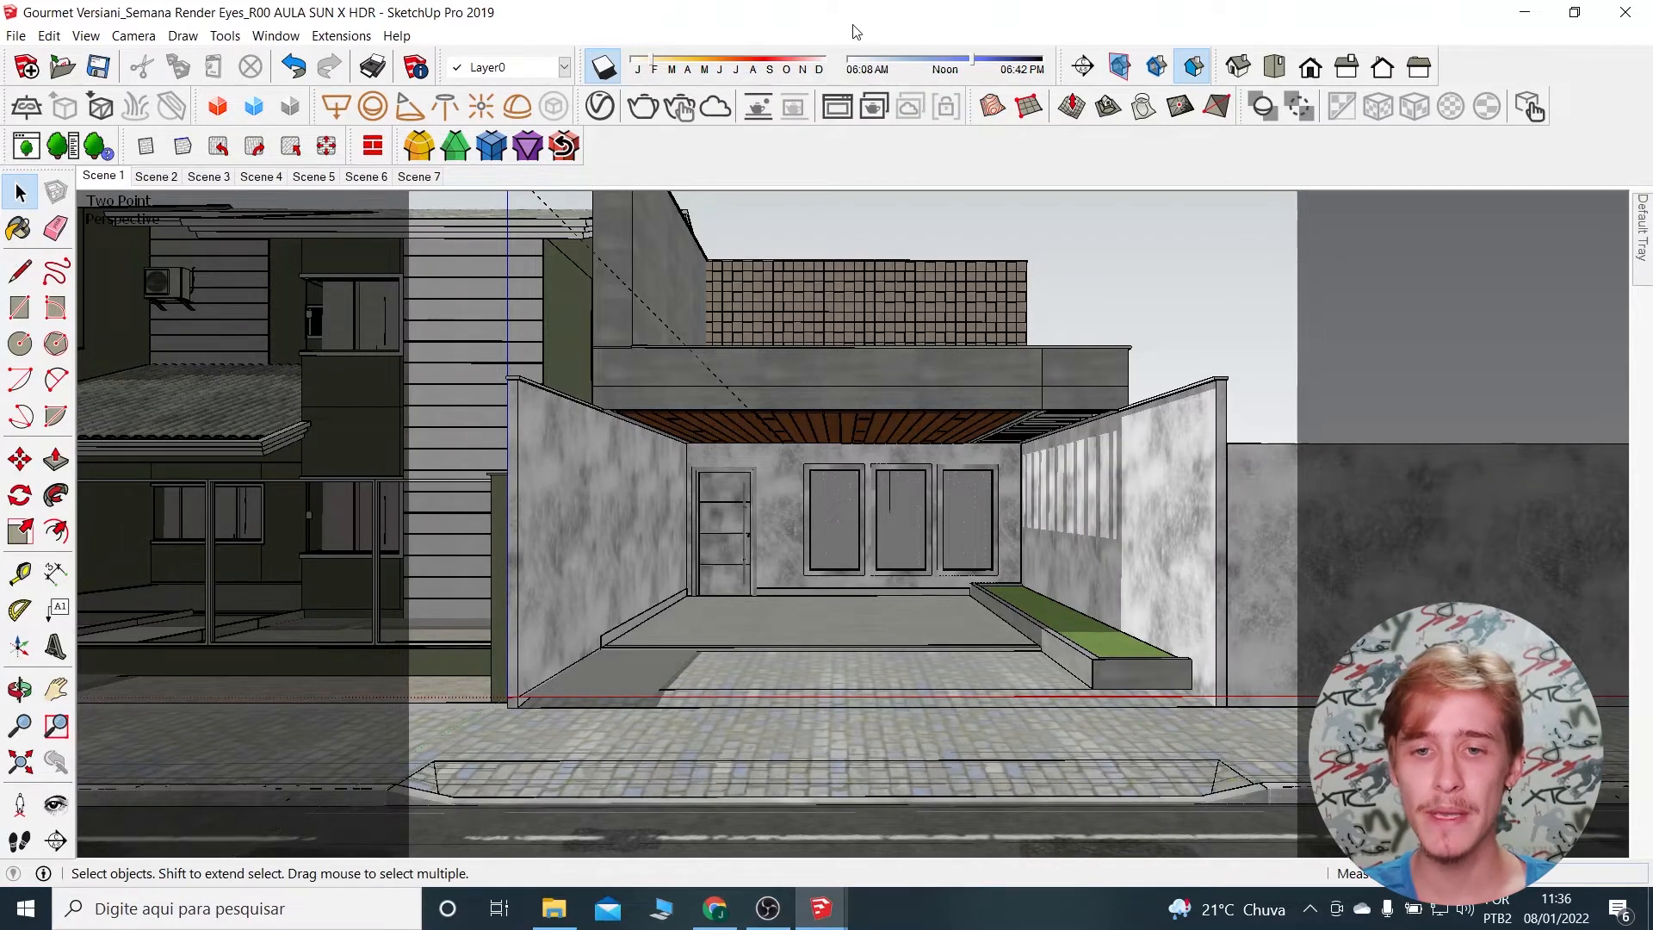
{"action": "left_click", "coordinate": [799, 67]}
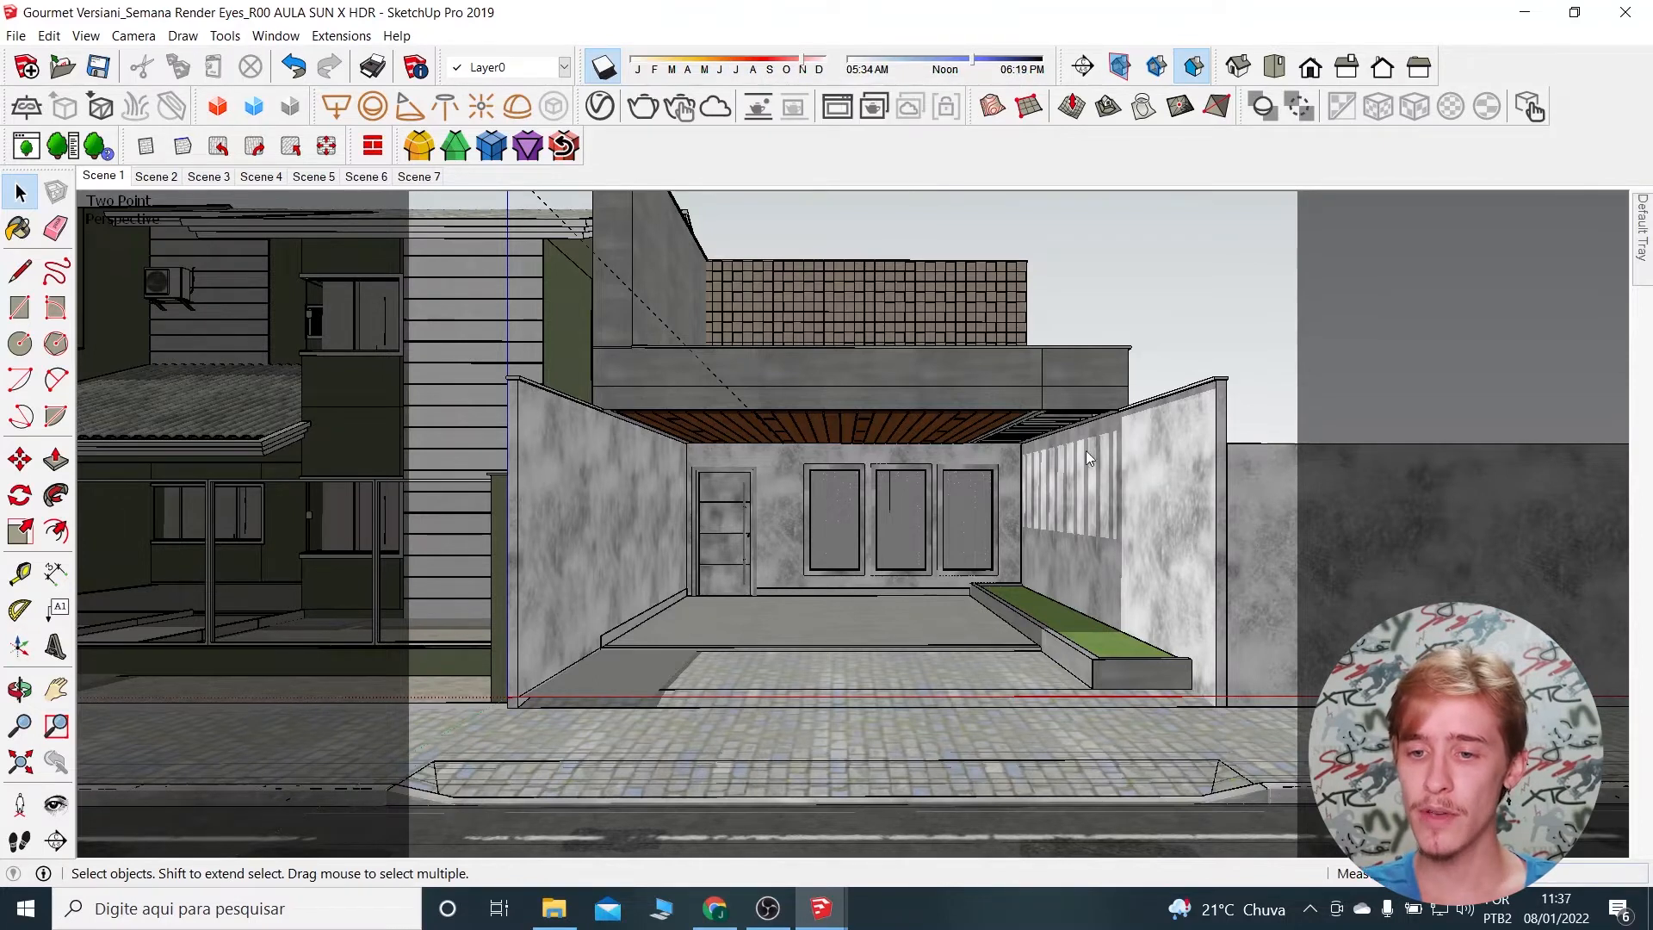
{"action": "left_click", "coordinate": [738, 68]}
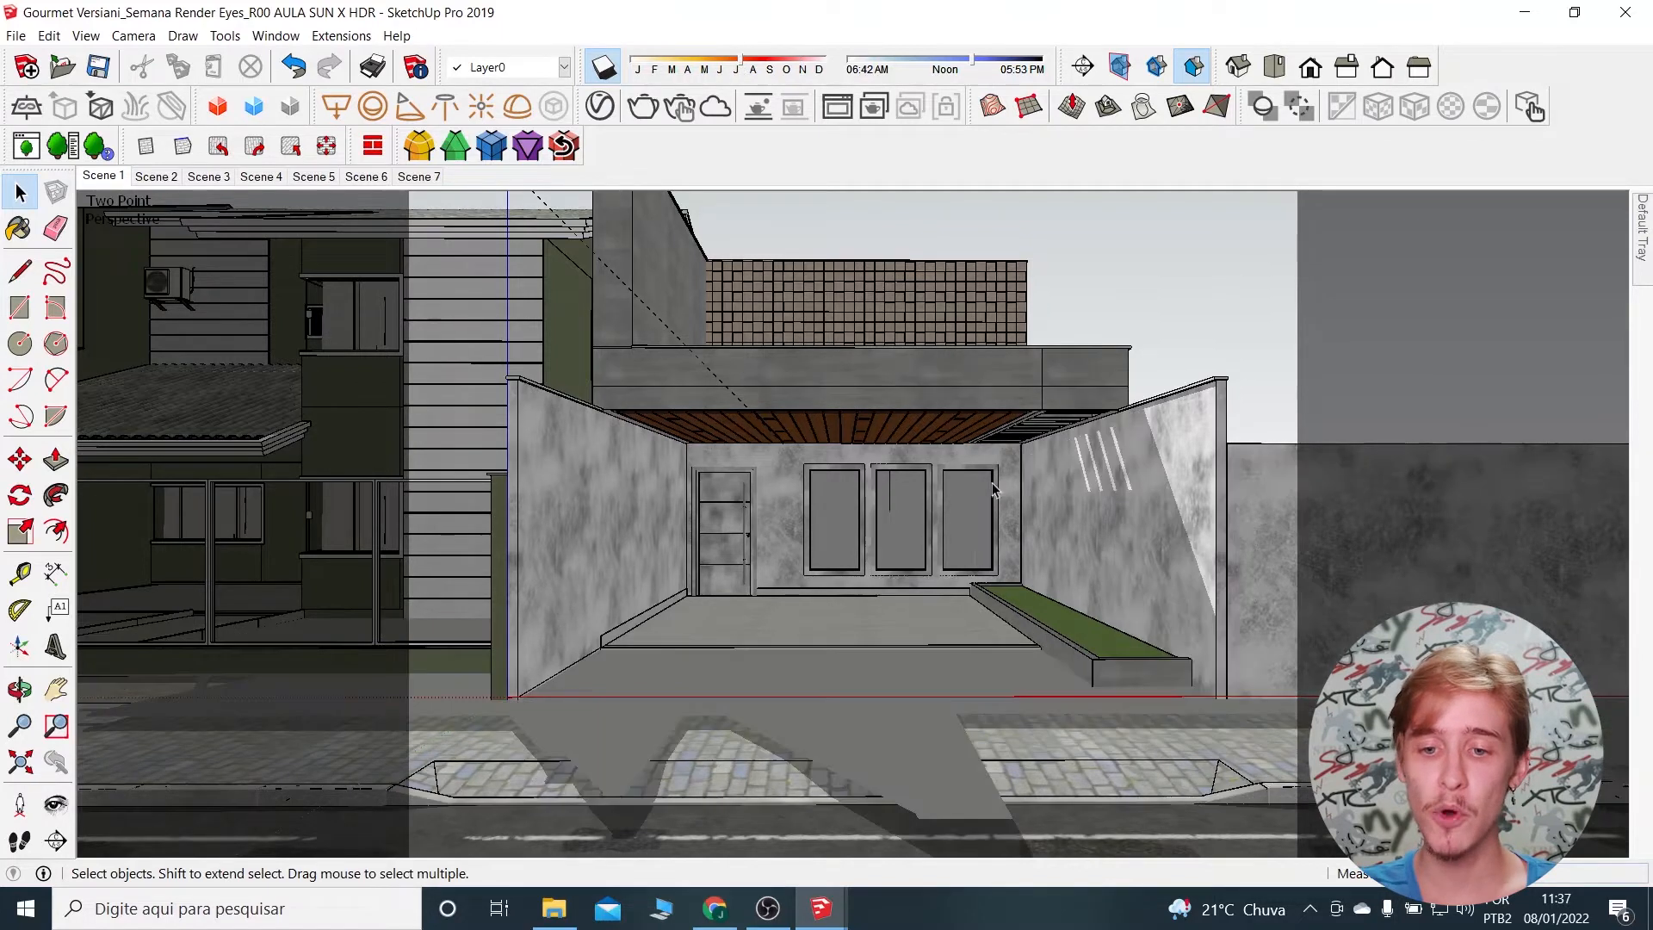
{"action": "left_click", "coordinate": [662, 67]}
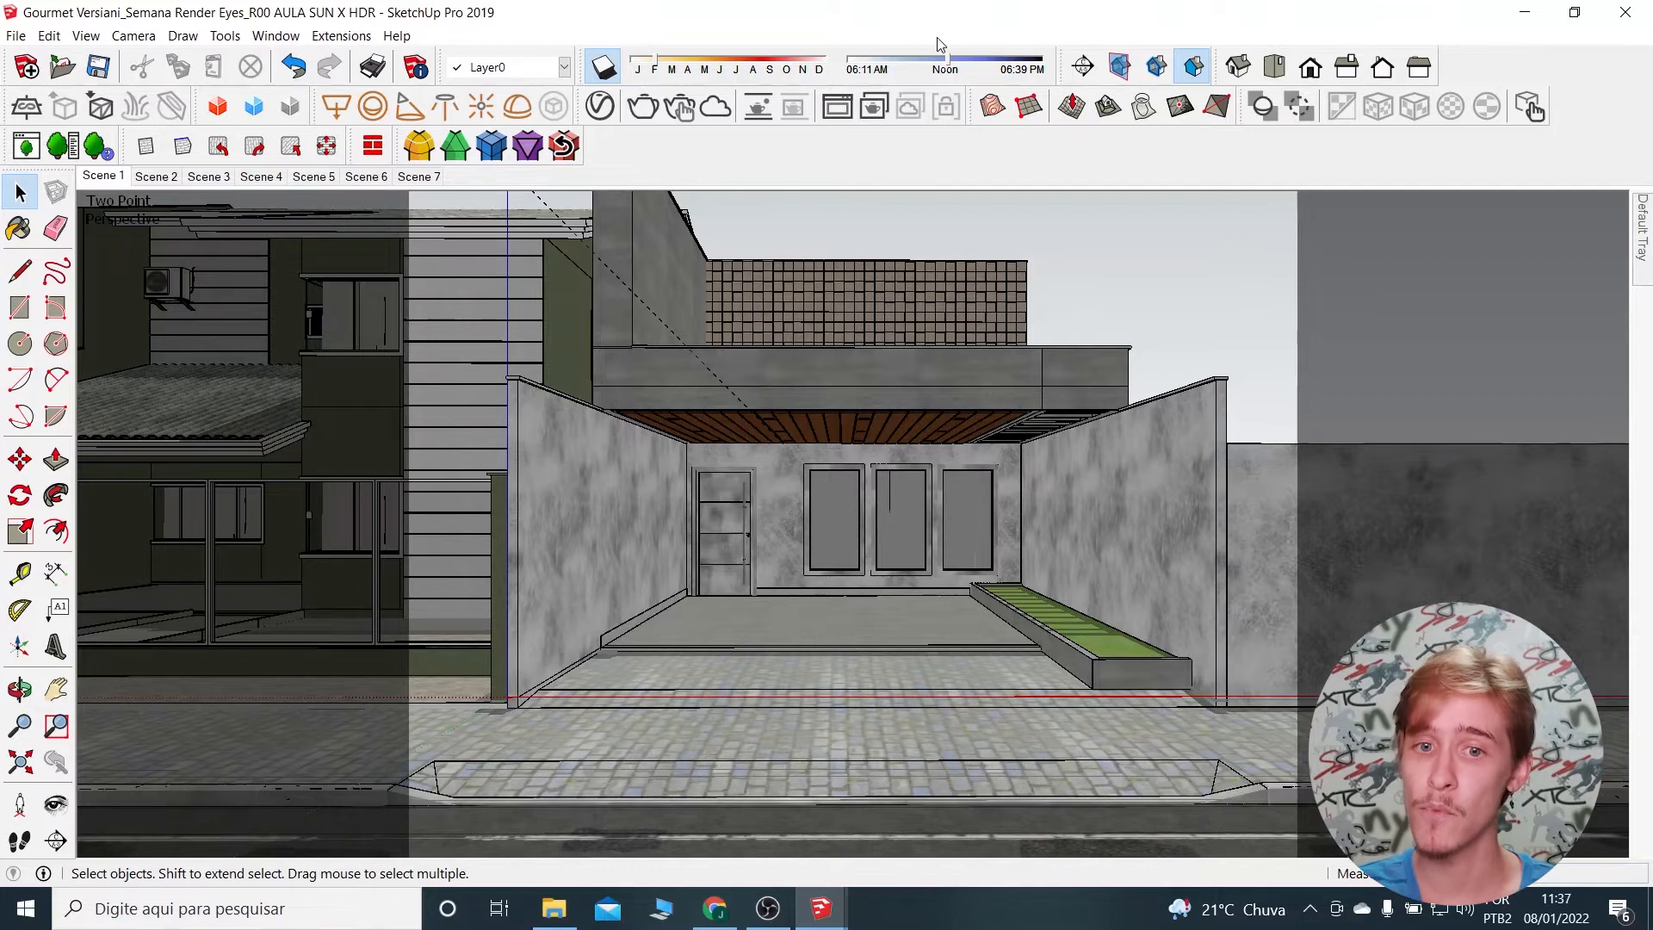
Try other sun times and dates on the facade, including August, and finish on a March afternoon.
{"action": "left_click_drag", "start_coordinate": [986, 68], "coordinate": [1015, 69]}
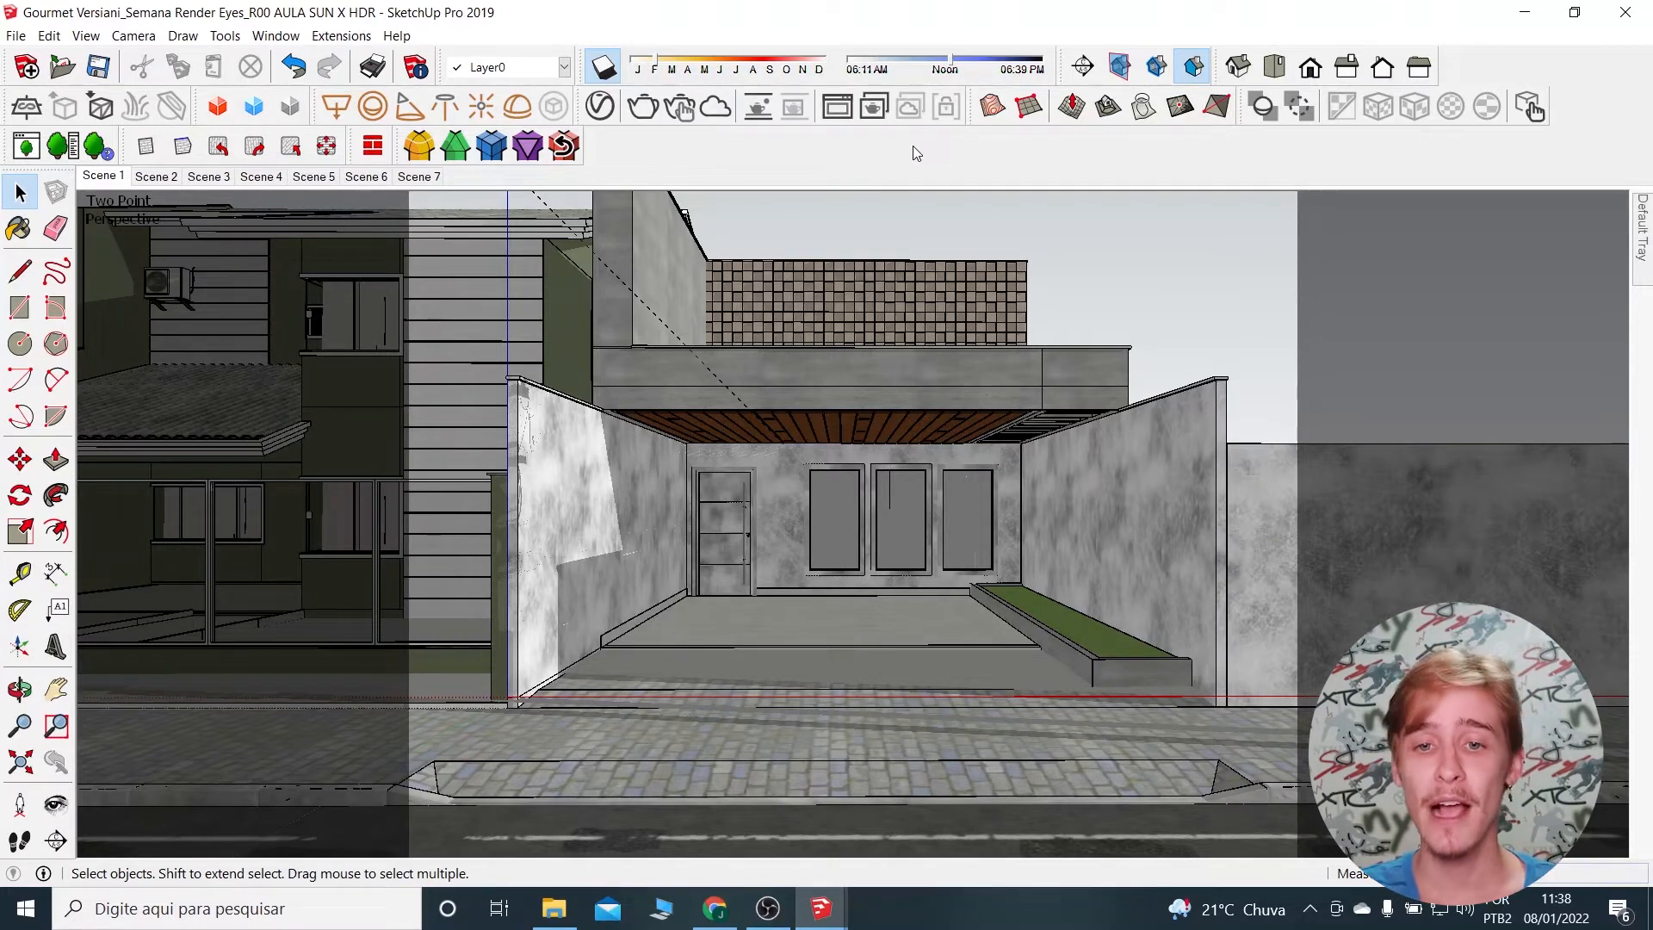
{"action": "left_click", "coordinate": [731, 58]}
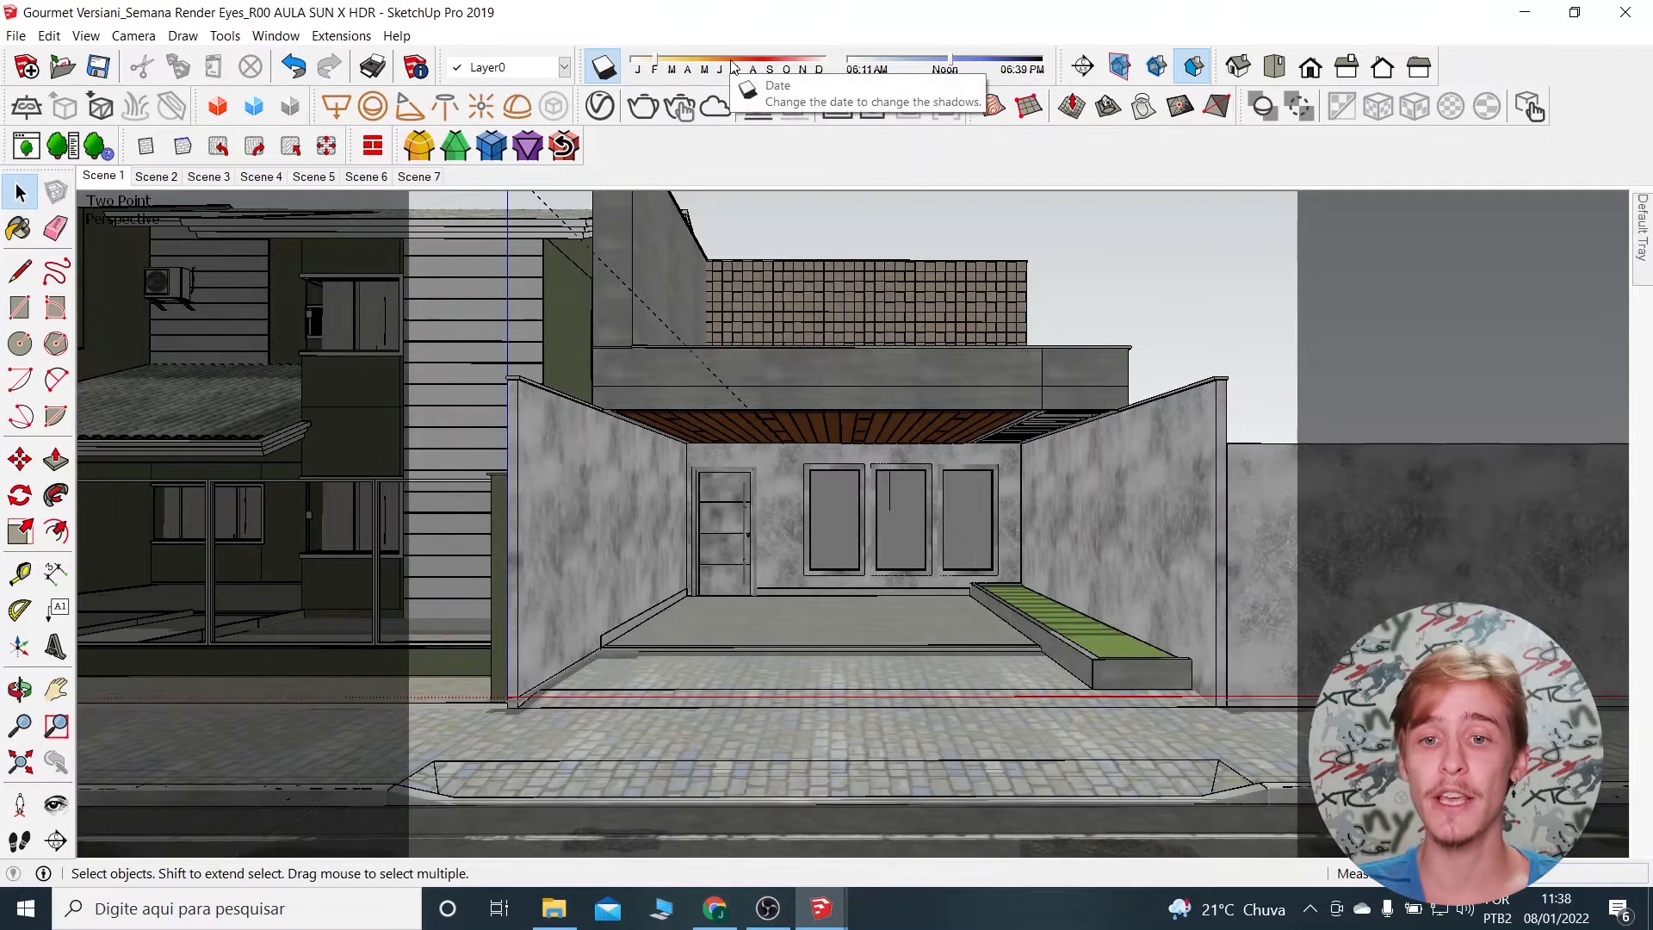
{"action": "left_click", "coordinate": [731, 60]}
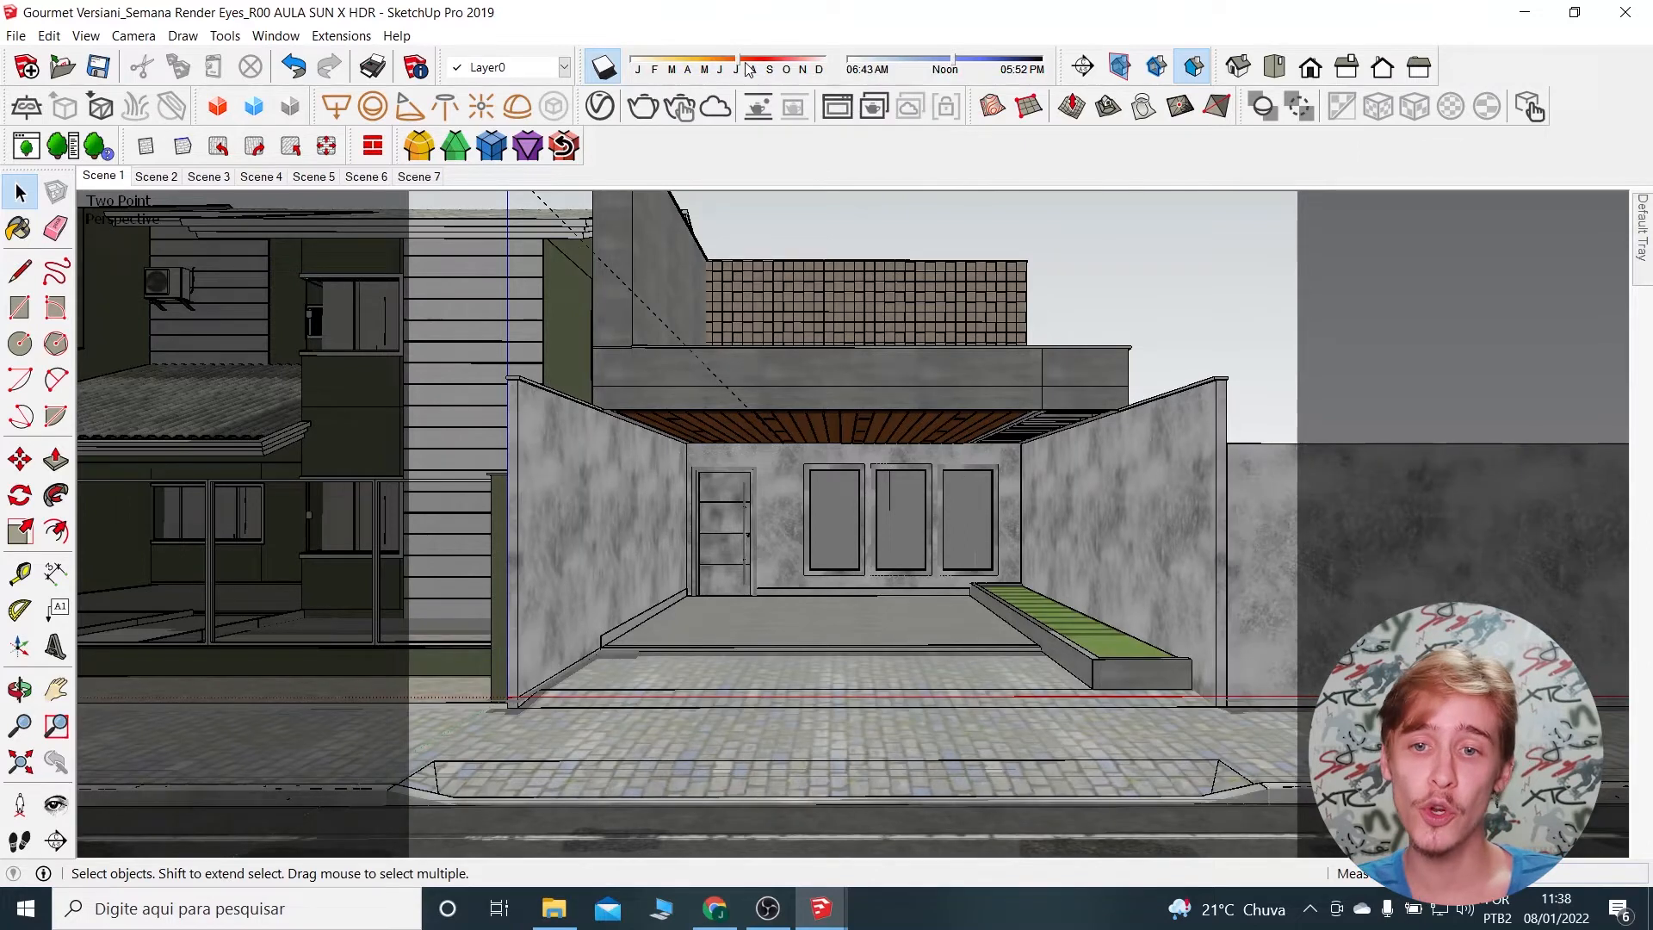
{"action": "left_click", "coordinate": [868, 67]}
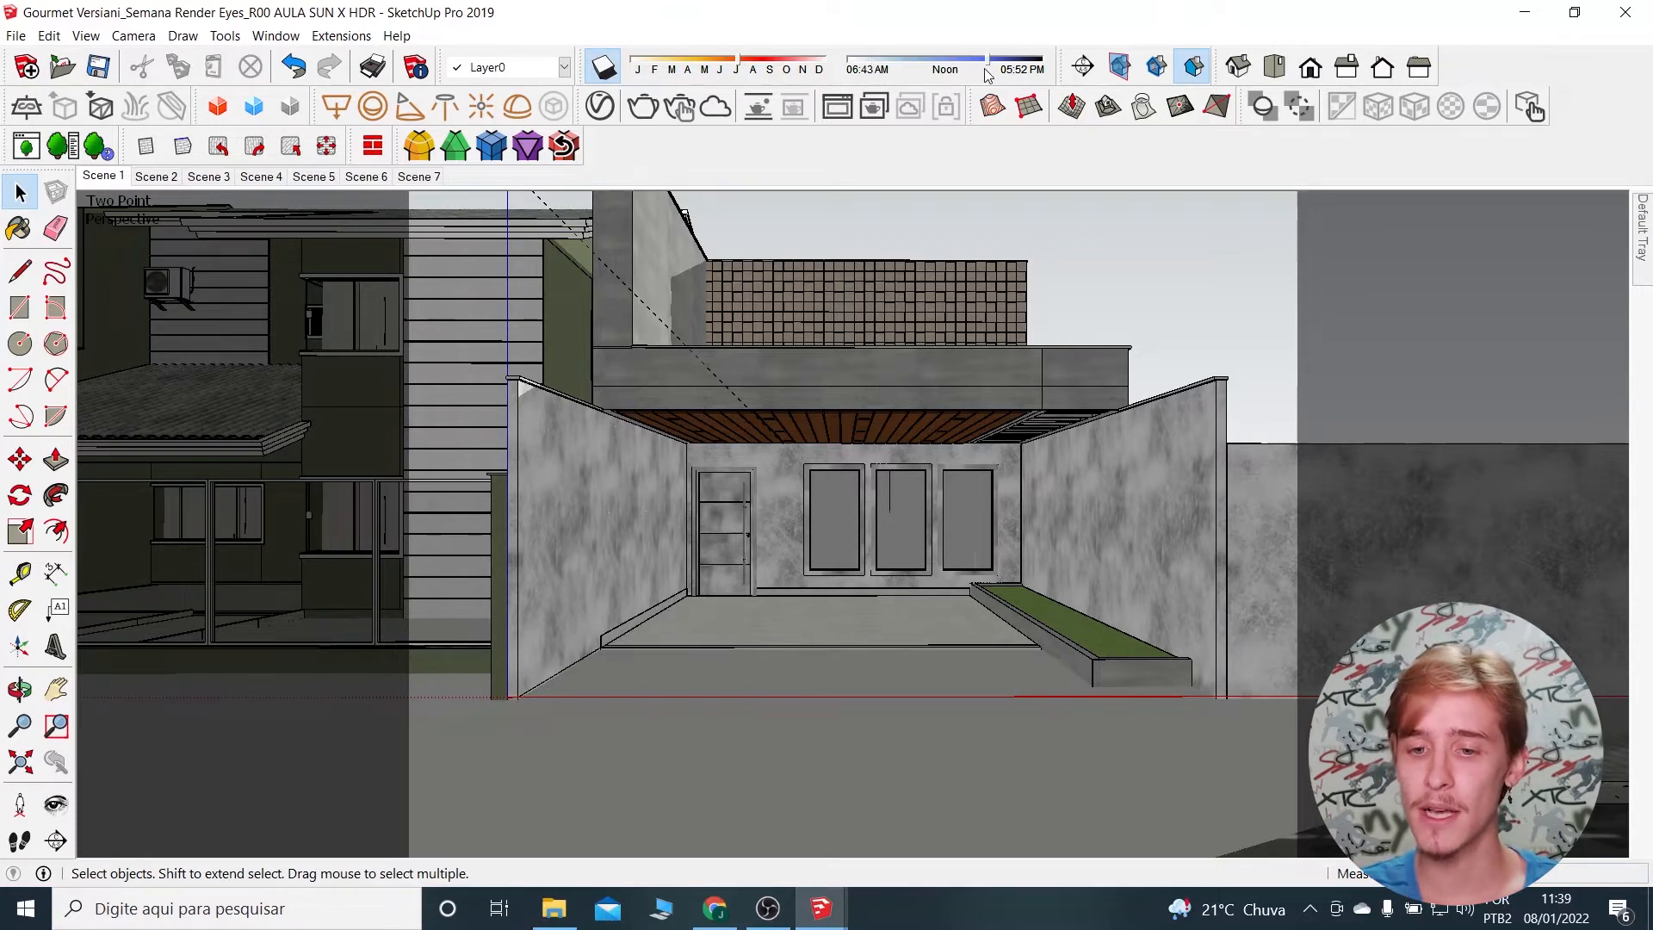
{"action": "left_click_drag", "start_coordinate": [822, 65], "coordinate": [669, 68]}
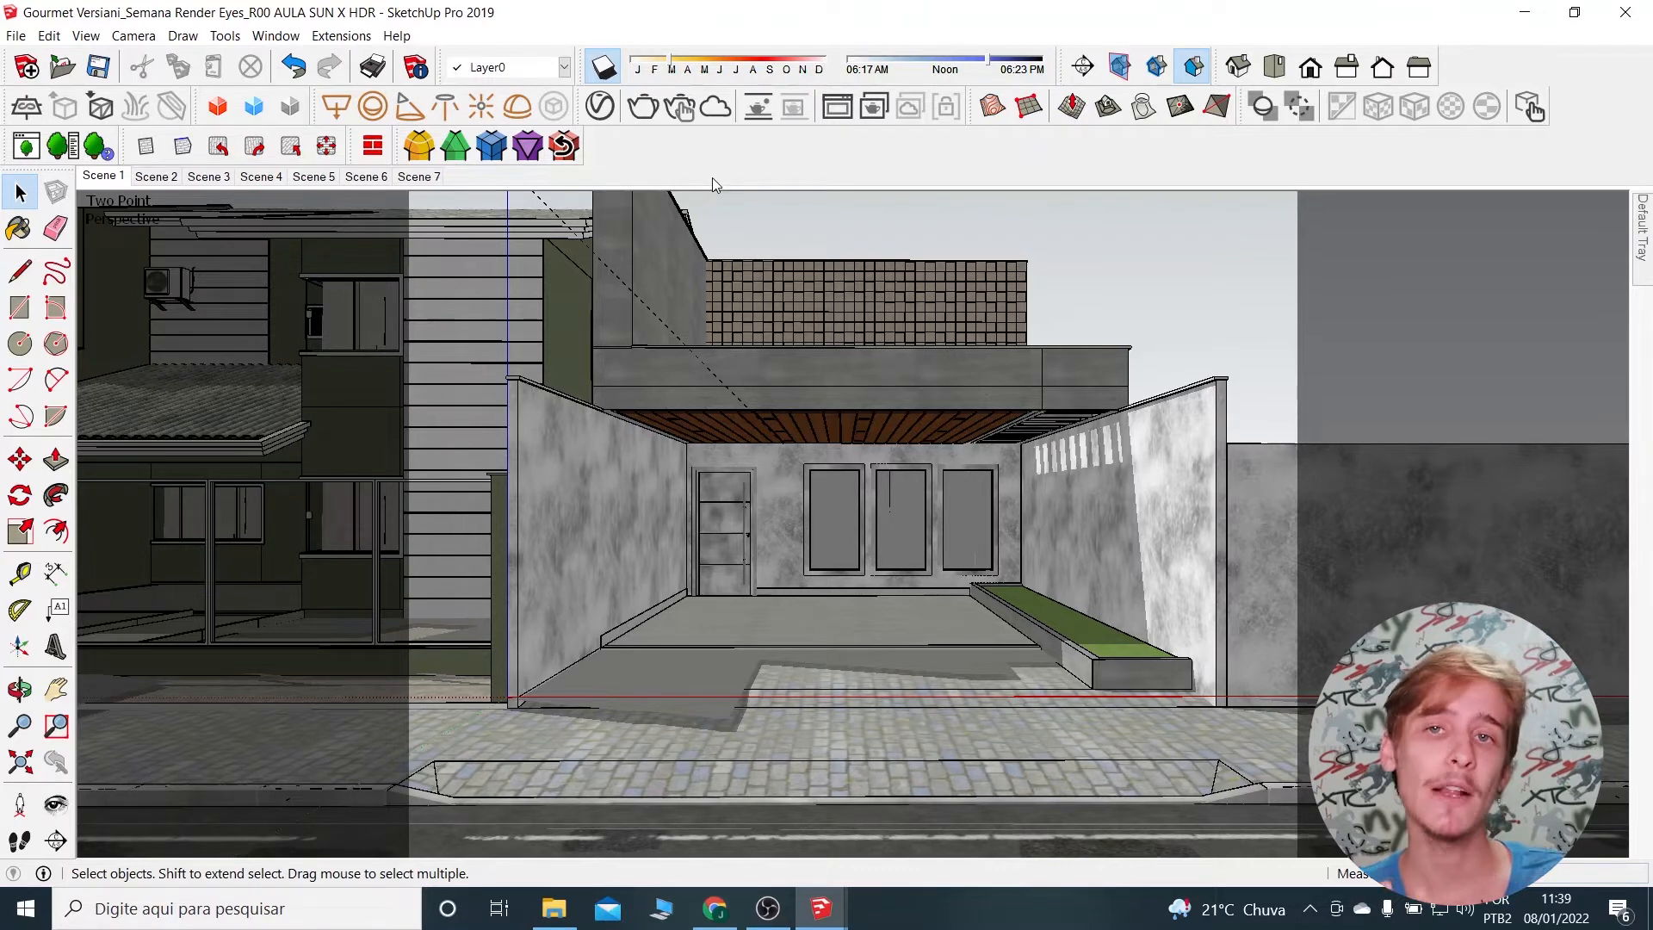
Open the V-Ray Asset Editor's render settings, run an interactive render and place the frame buffer beside the settings.
{"action": "left_click", "coordinate": [600, 106]}
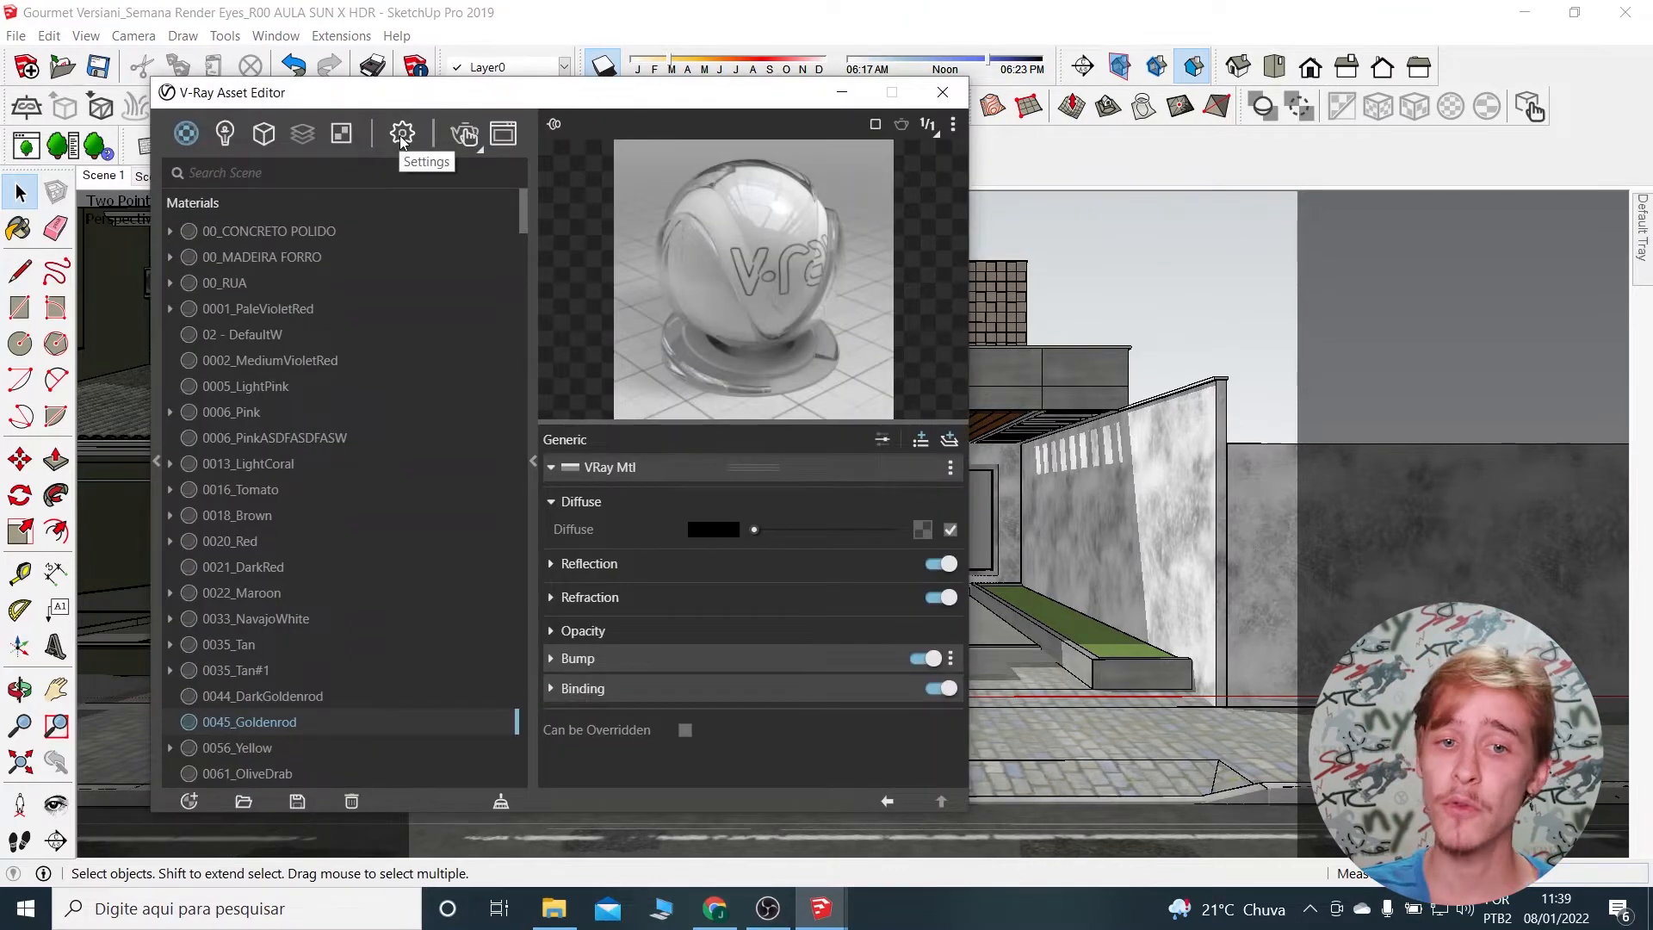
{"action": "left_click", "coordinate": [402, 133]}
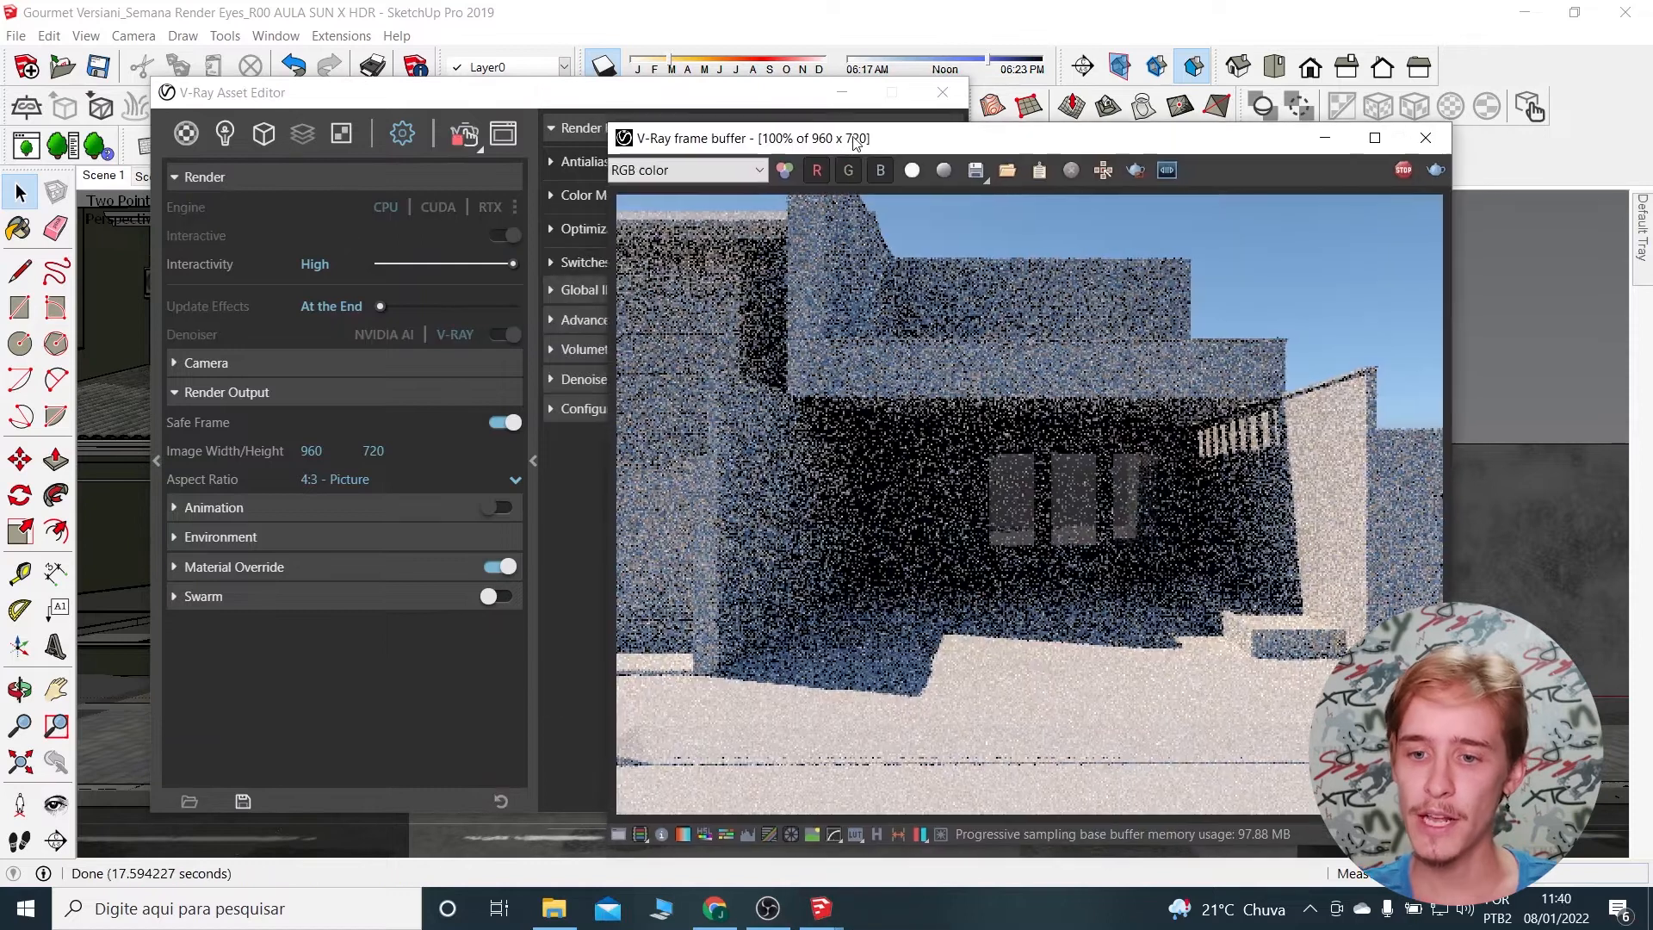
{"action": "left_click_drag", "start_coordinate": [852, 143], "coordinate": [1059, 122]}
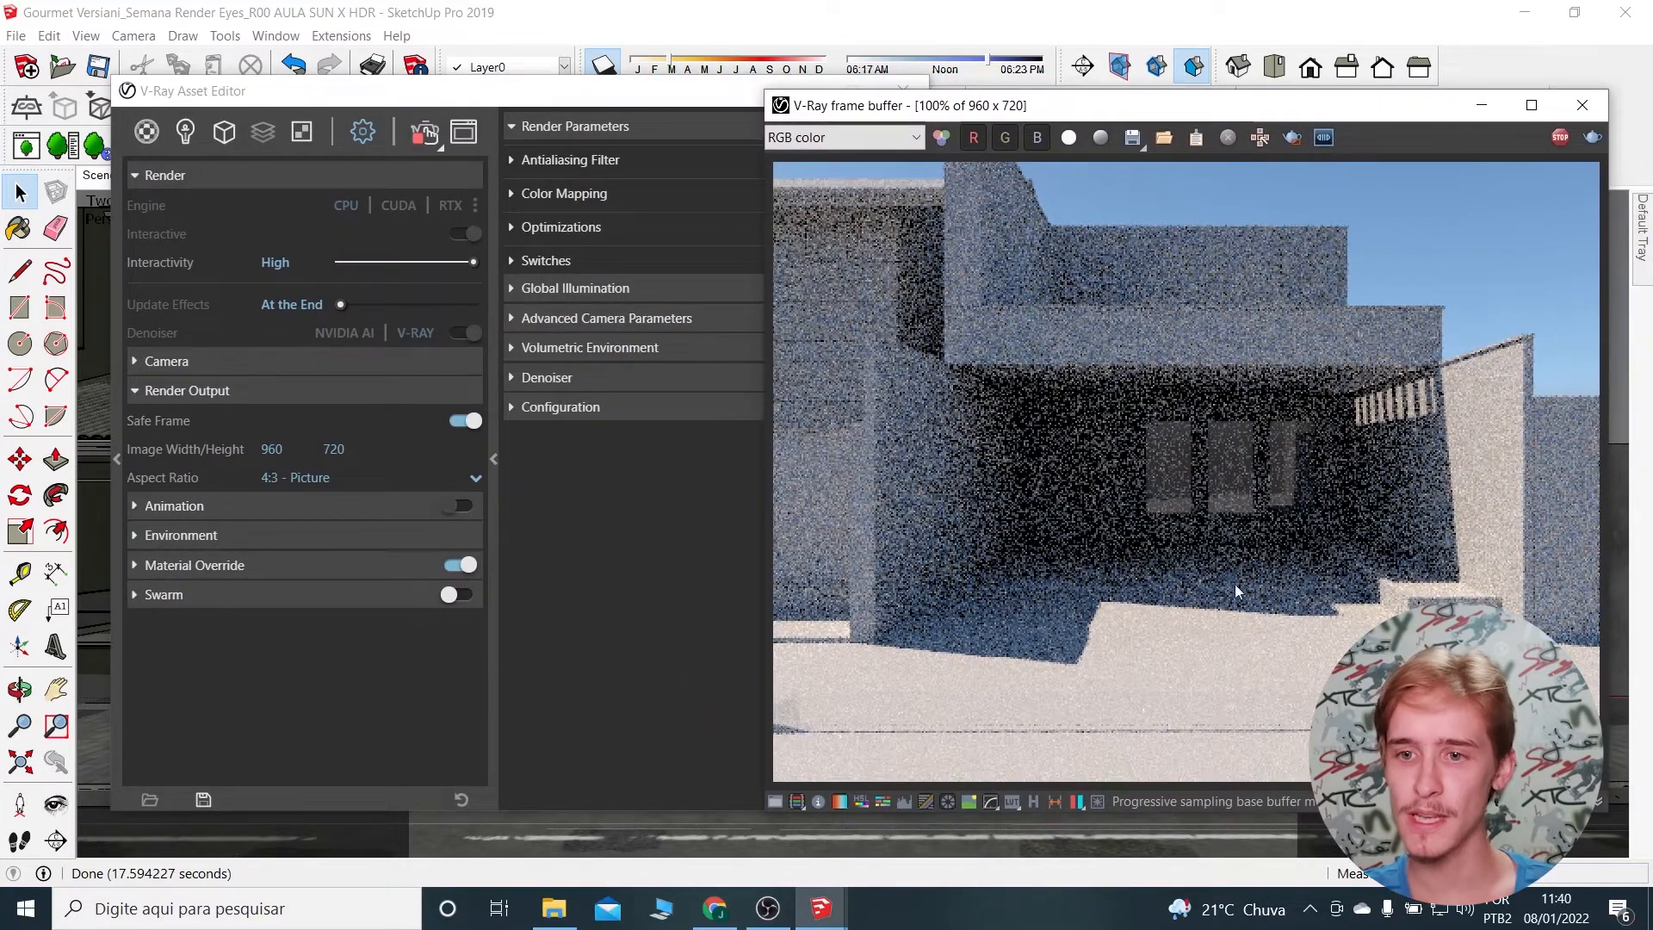
{"action": "left_click_drag", "start_coordinate": [1160, 115], "coordinate": [1011, 111]}
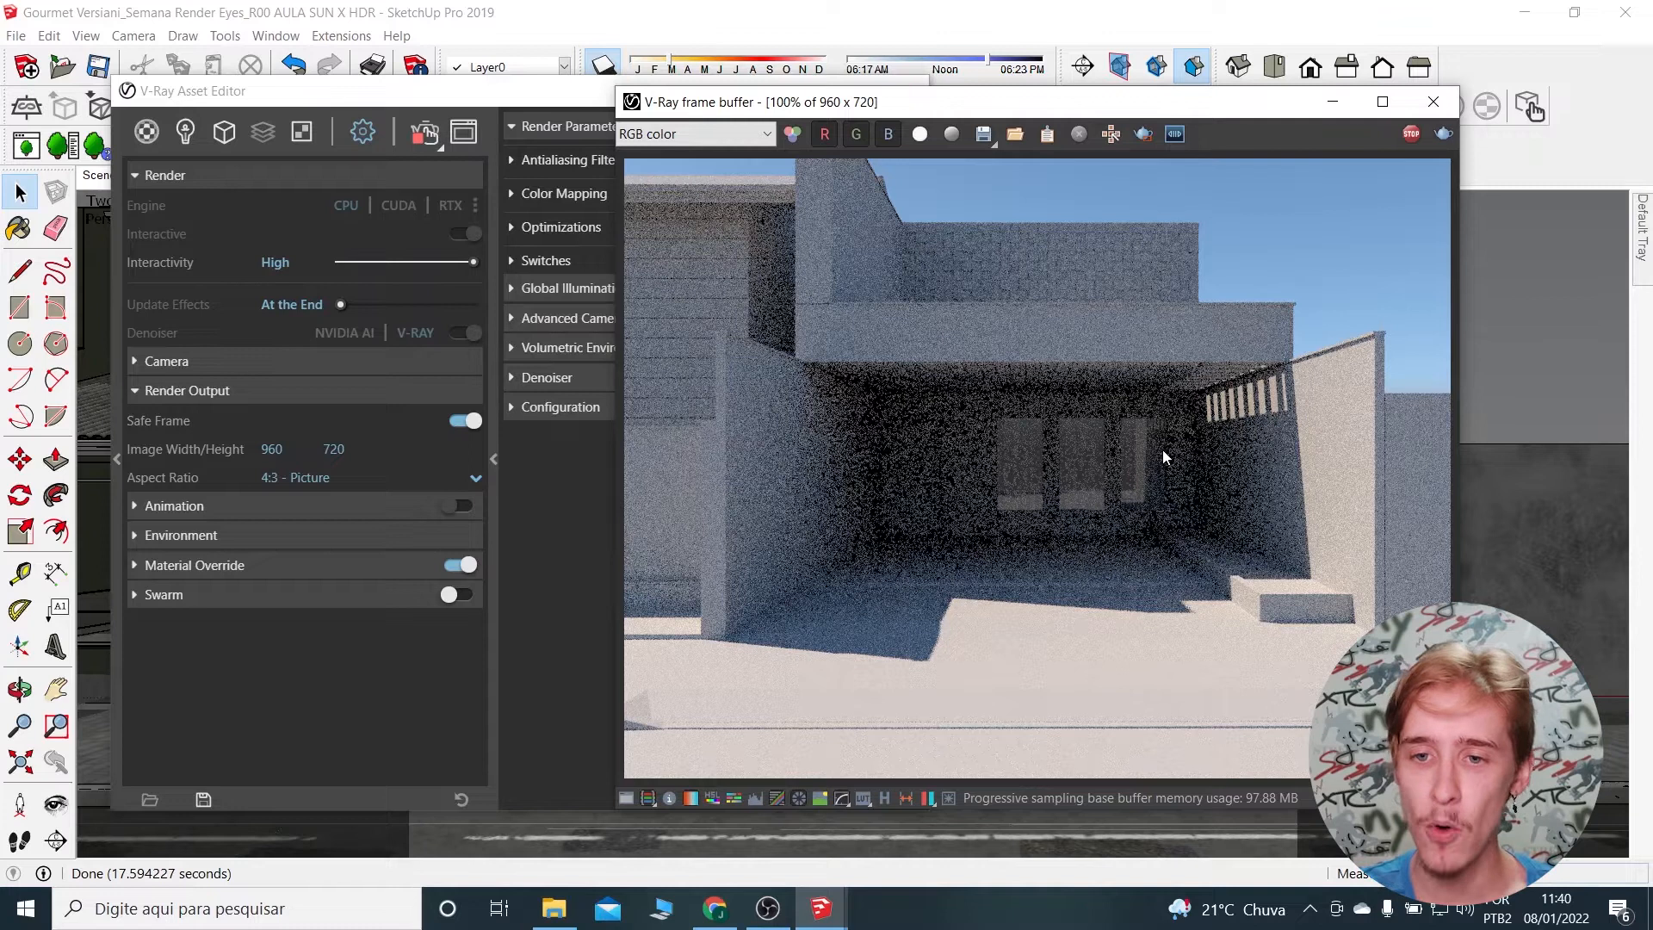
{"action": "left_click_drag", "start_coordinate": [1023, 104], "coordinate": [1081, 106]}
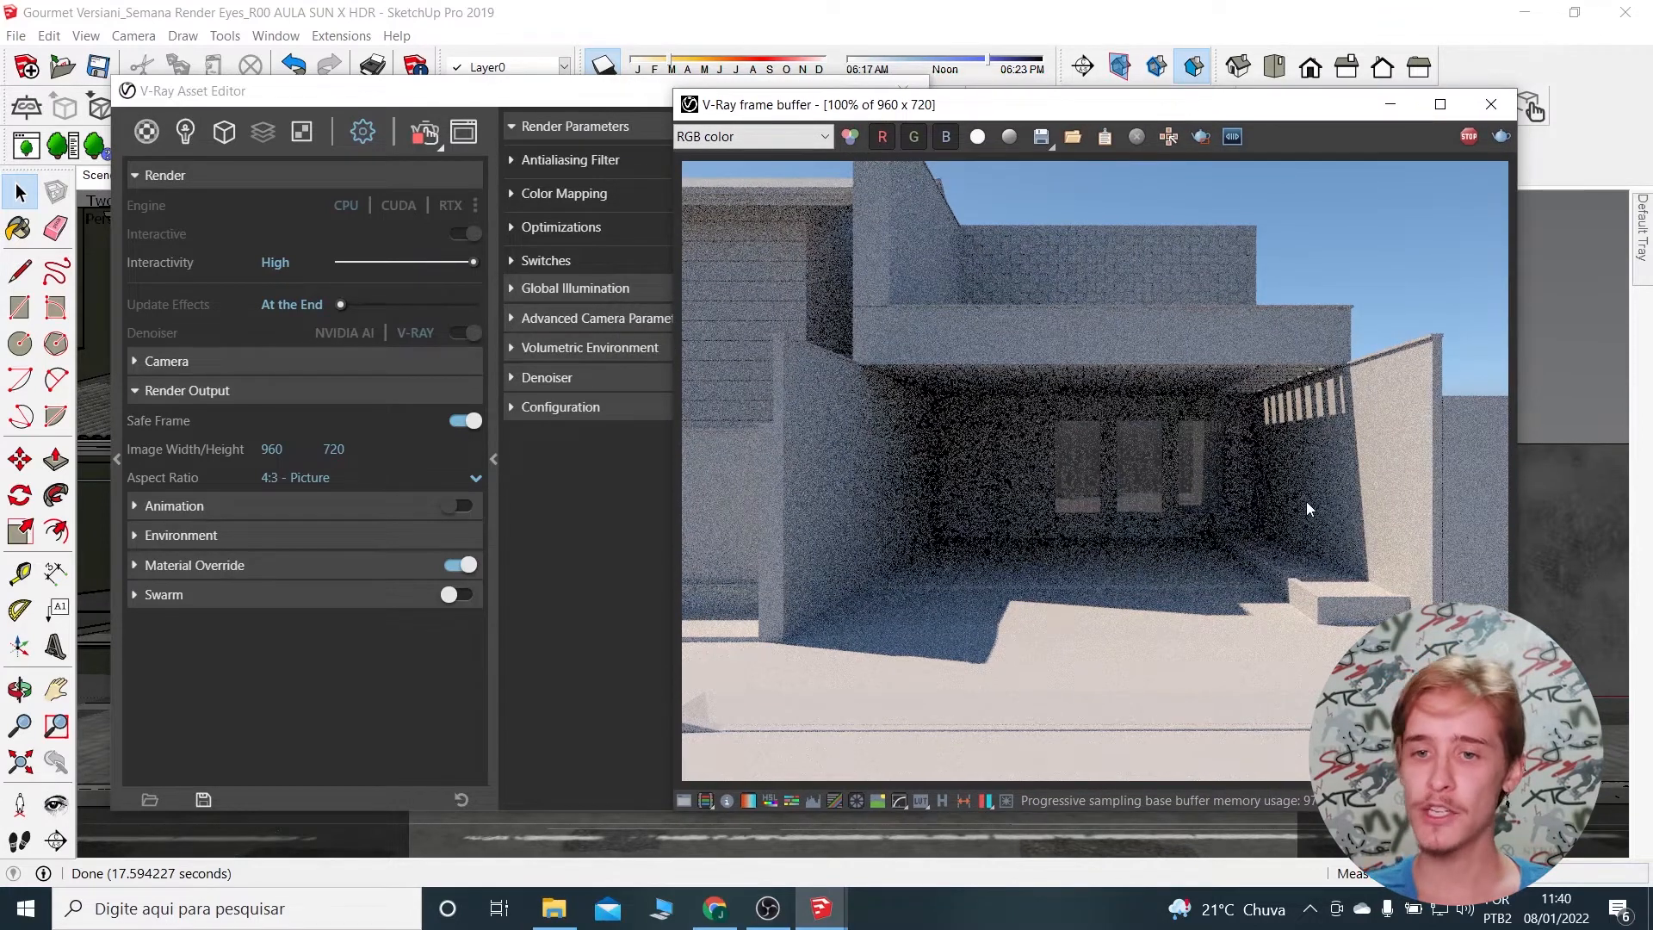
Change the sun's time to early morning and to late afternoon to compare the light in the interactive render.
{"action": "left_click", "coordinate": [928, 59]}
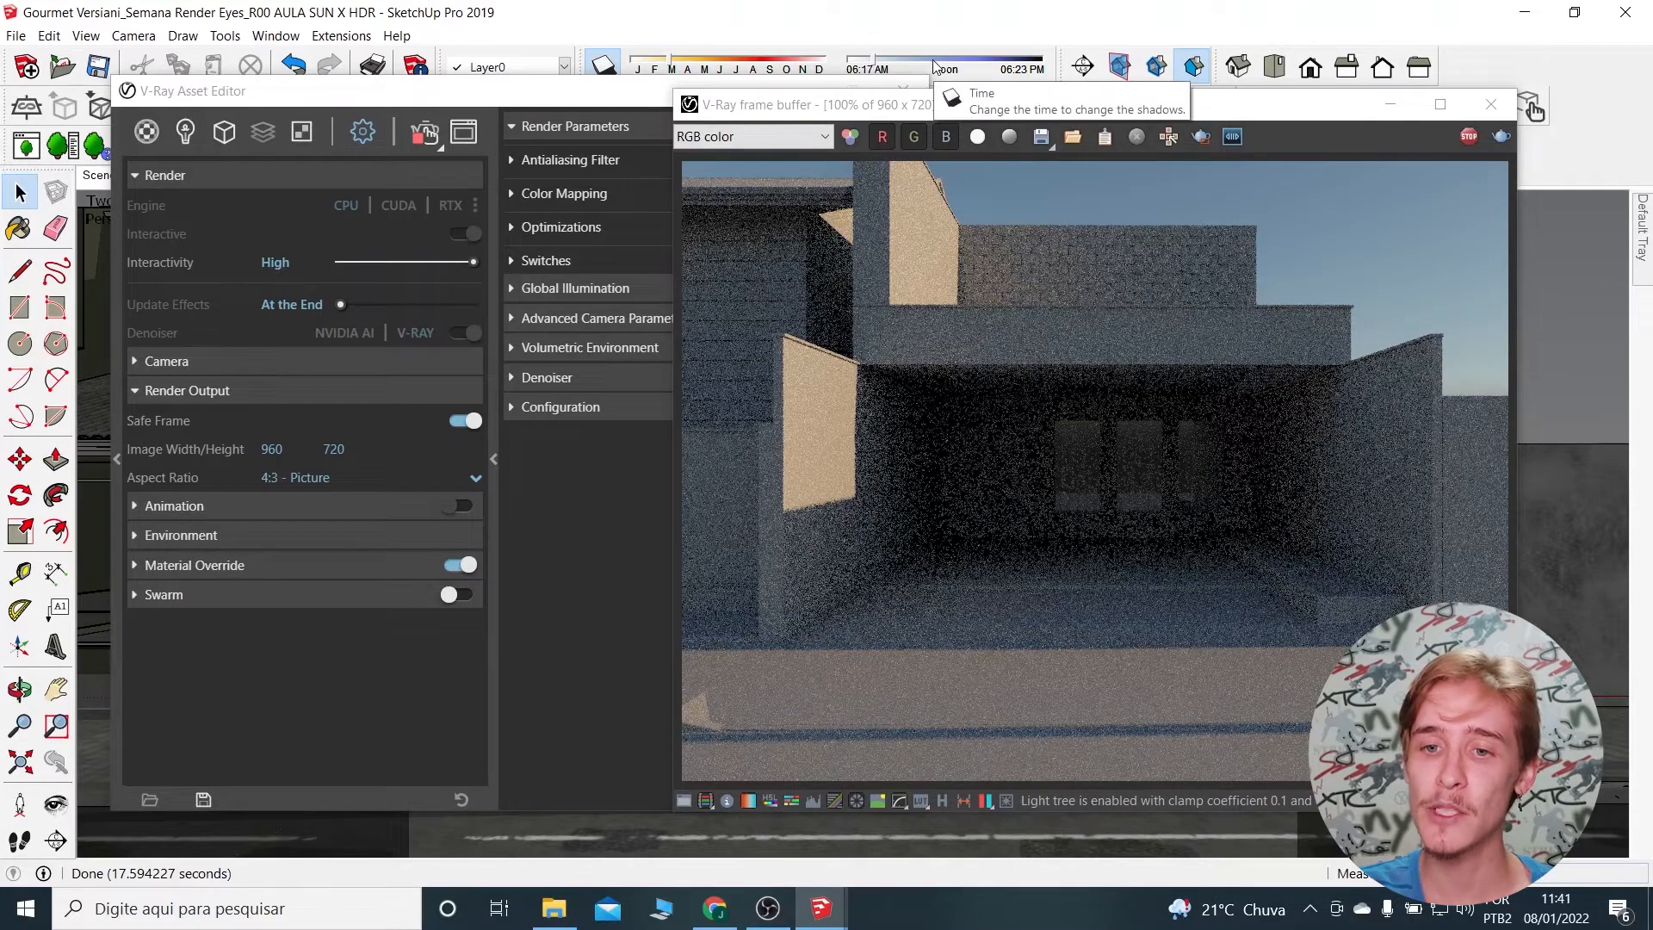
{"action": "left_click_drag", "start_coordinate": [928, 62], "coordinate": [931, 63]}
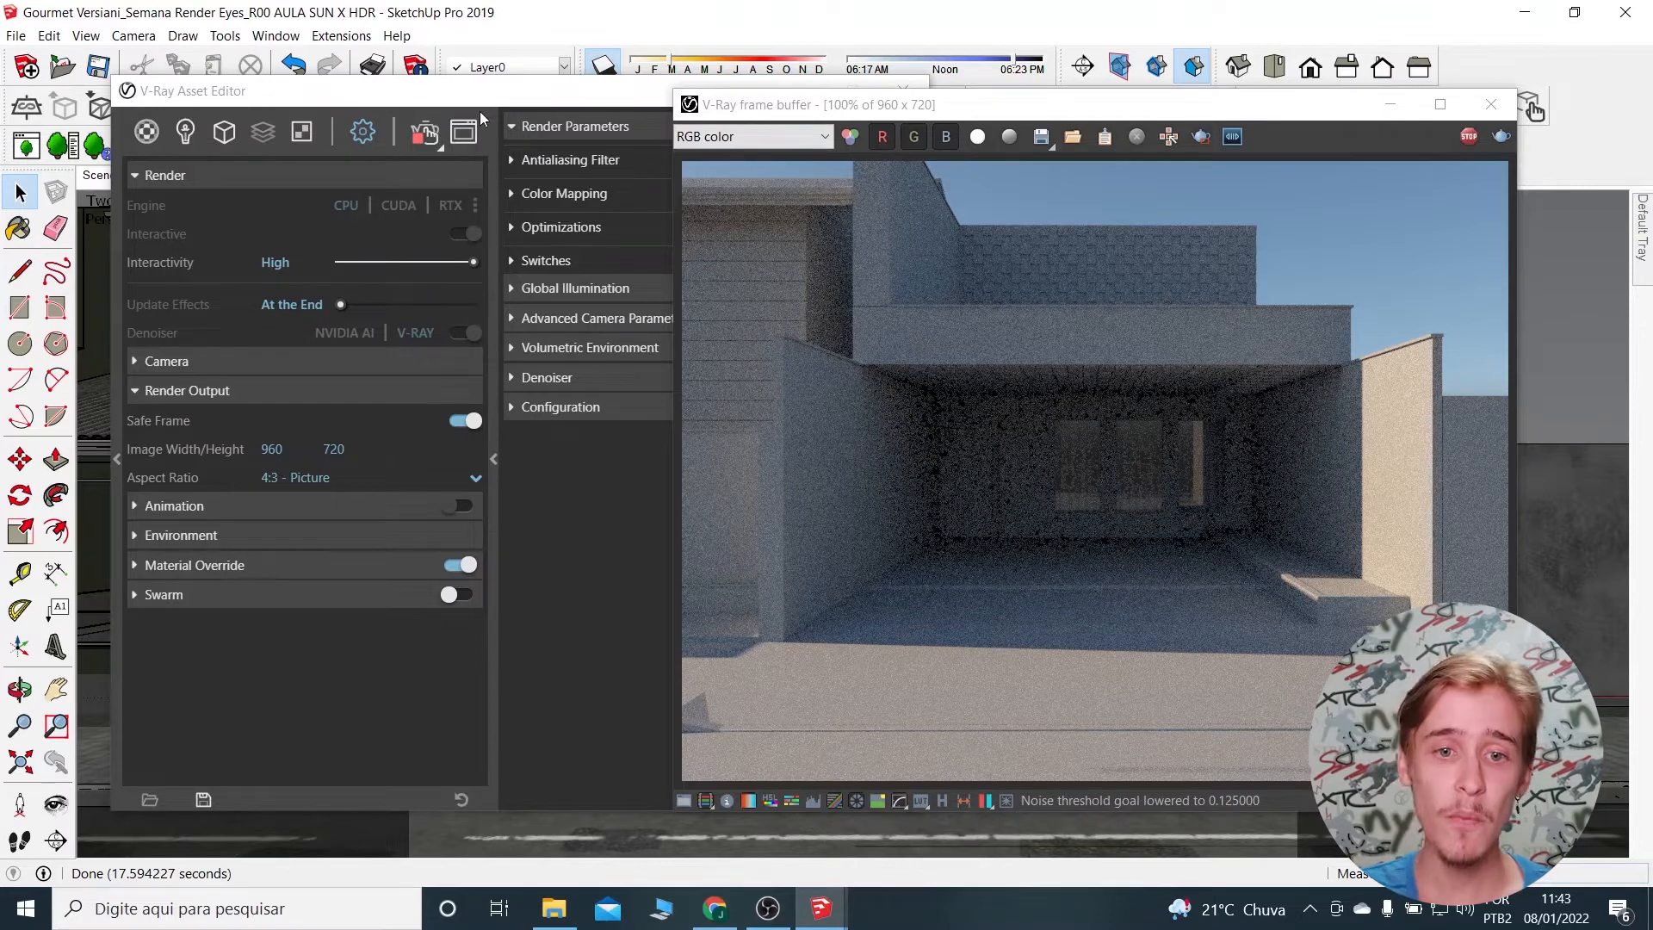
Arrange the Asset Editor and frame buffer side by side, and disable SunLight in the V-Ray lights list.
{"action": "mouse_move", "coordinate": [608, 97]}
{"action": "left_mouse_down"}
{"action": "mouse_move", "coordinate": [647, 102]}
{"action": "mouse_move", "coordinate": [602, 96]}
{"action": "left_mouse_up"}
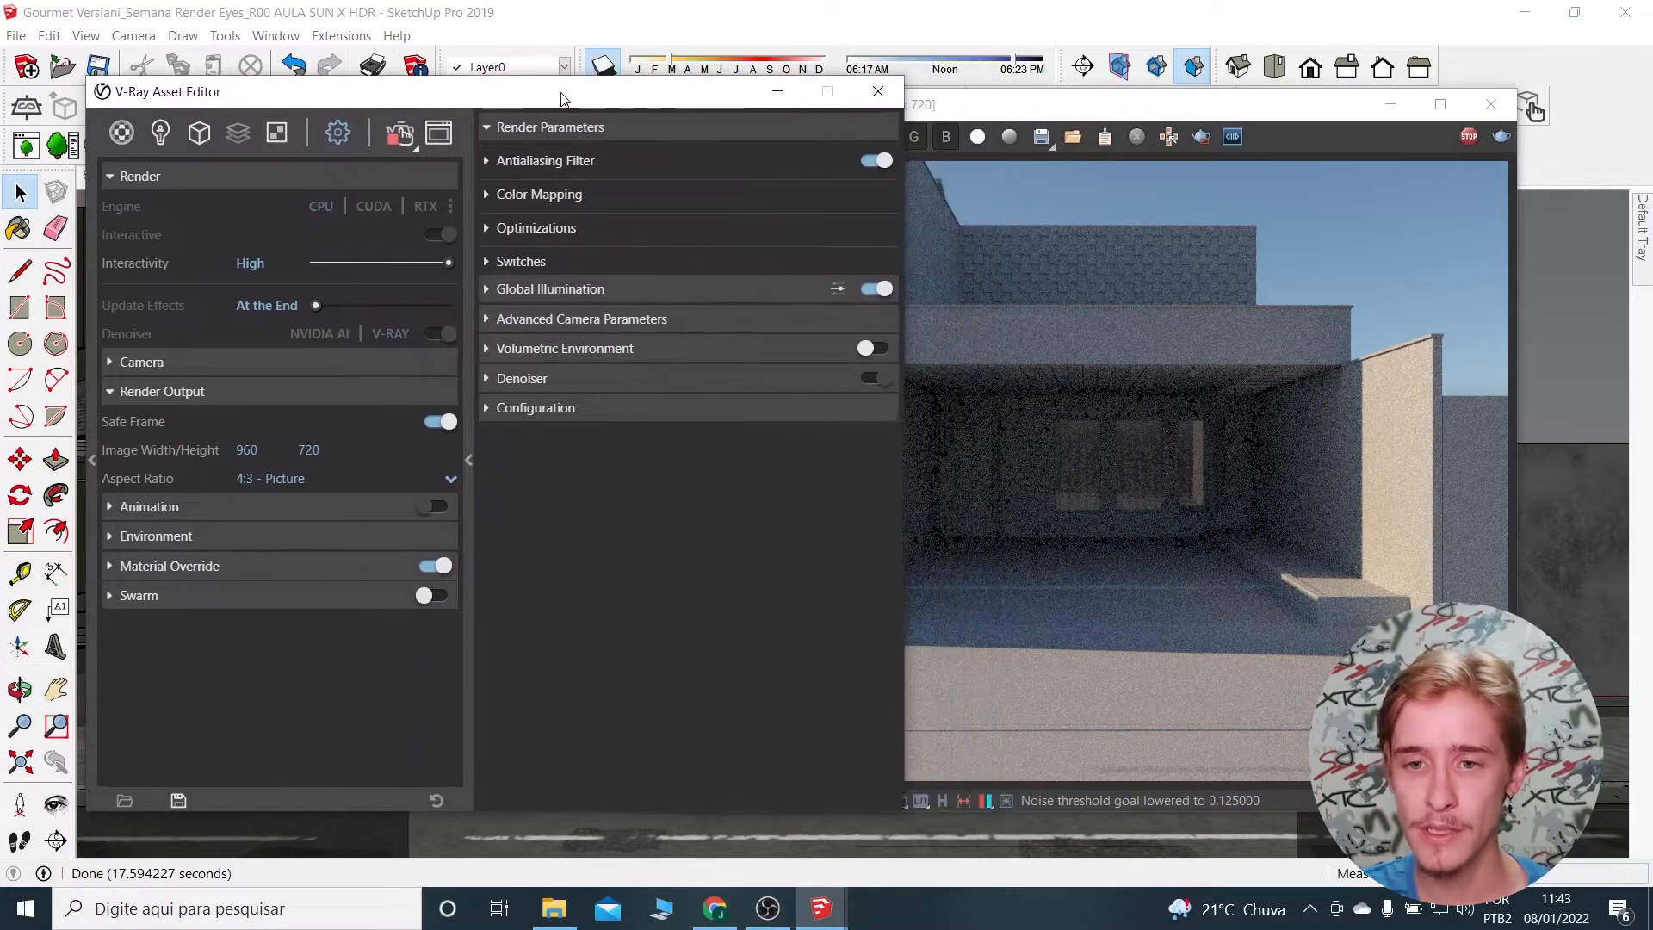
{"action": "left_click", "coordinate": [970, 105]}
{"action": "left_click_drag", "start_coordinate": [970, 105], "coordinate": [1075, 106]}
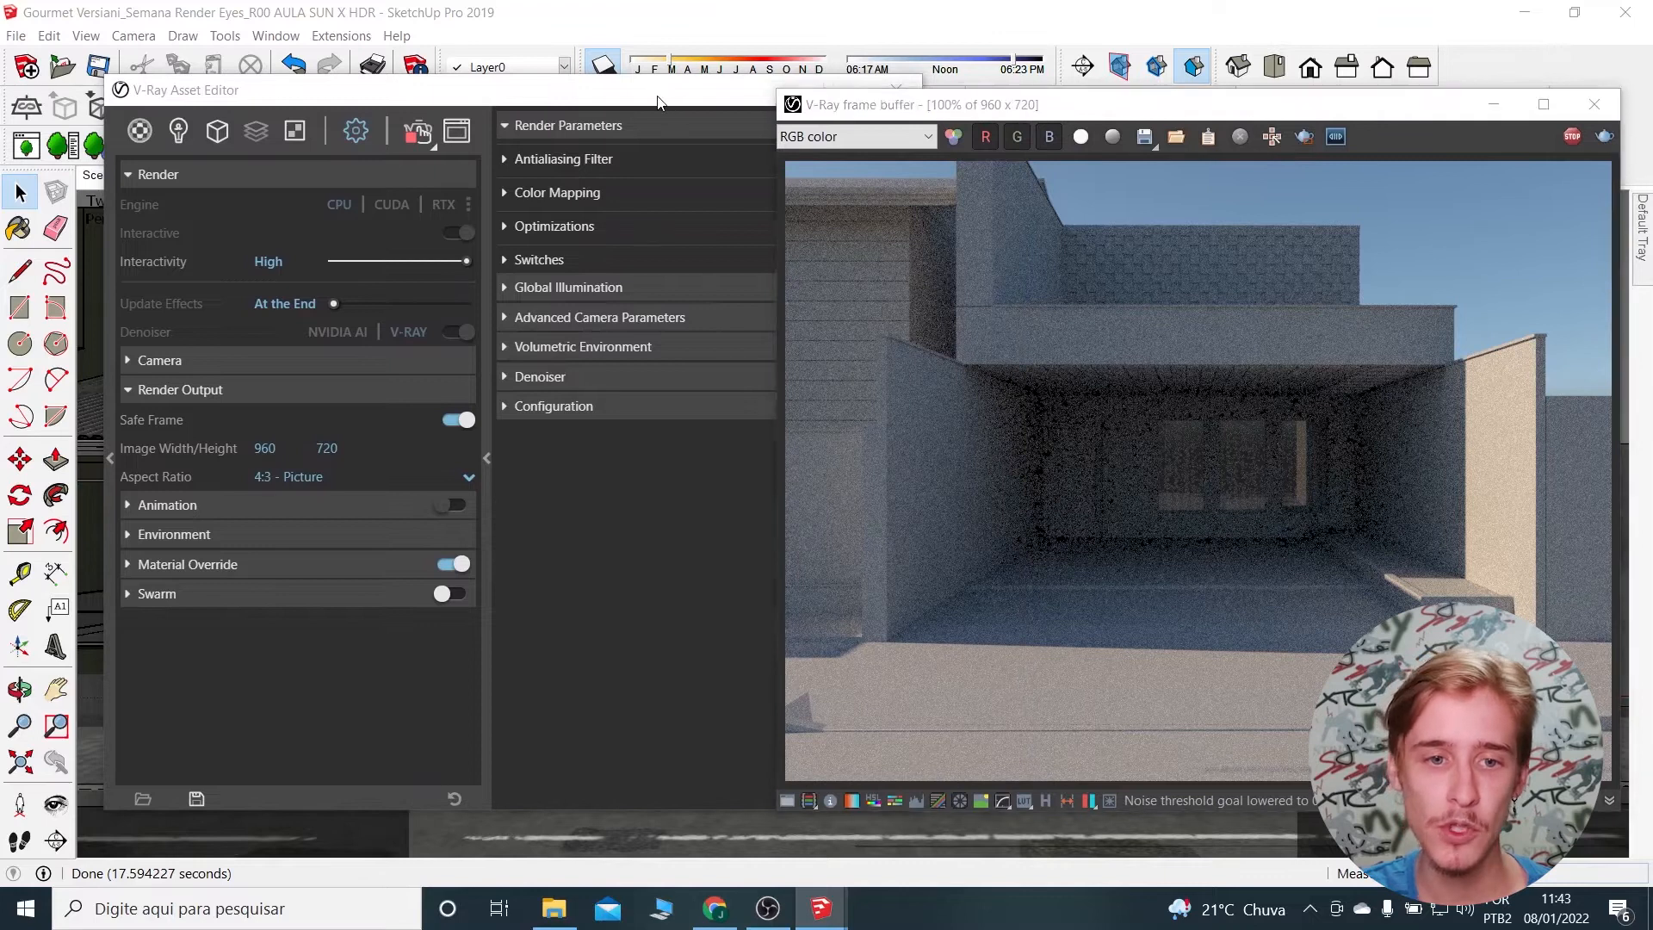
{"action": "left_click_drag", "start_coordinate": [648, 100], "coordinate": [631, 93]}
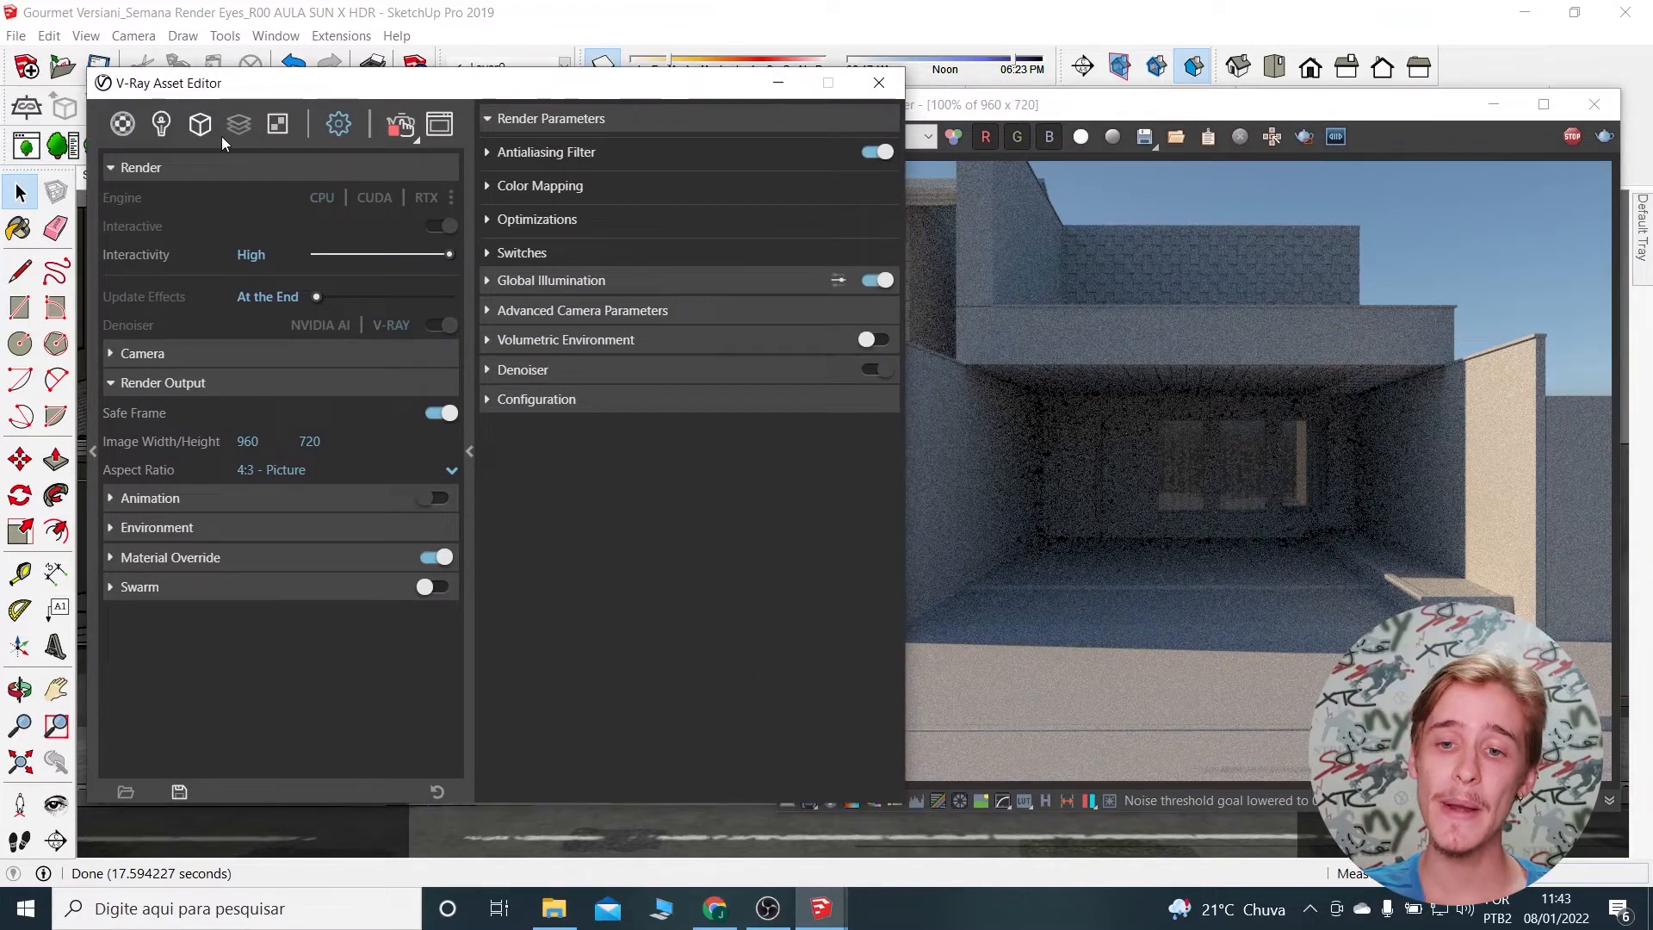
{"action": "left_click", "coordinate": [161, 126]}
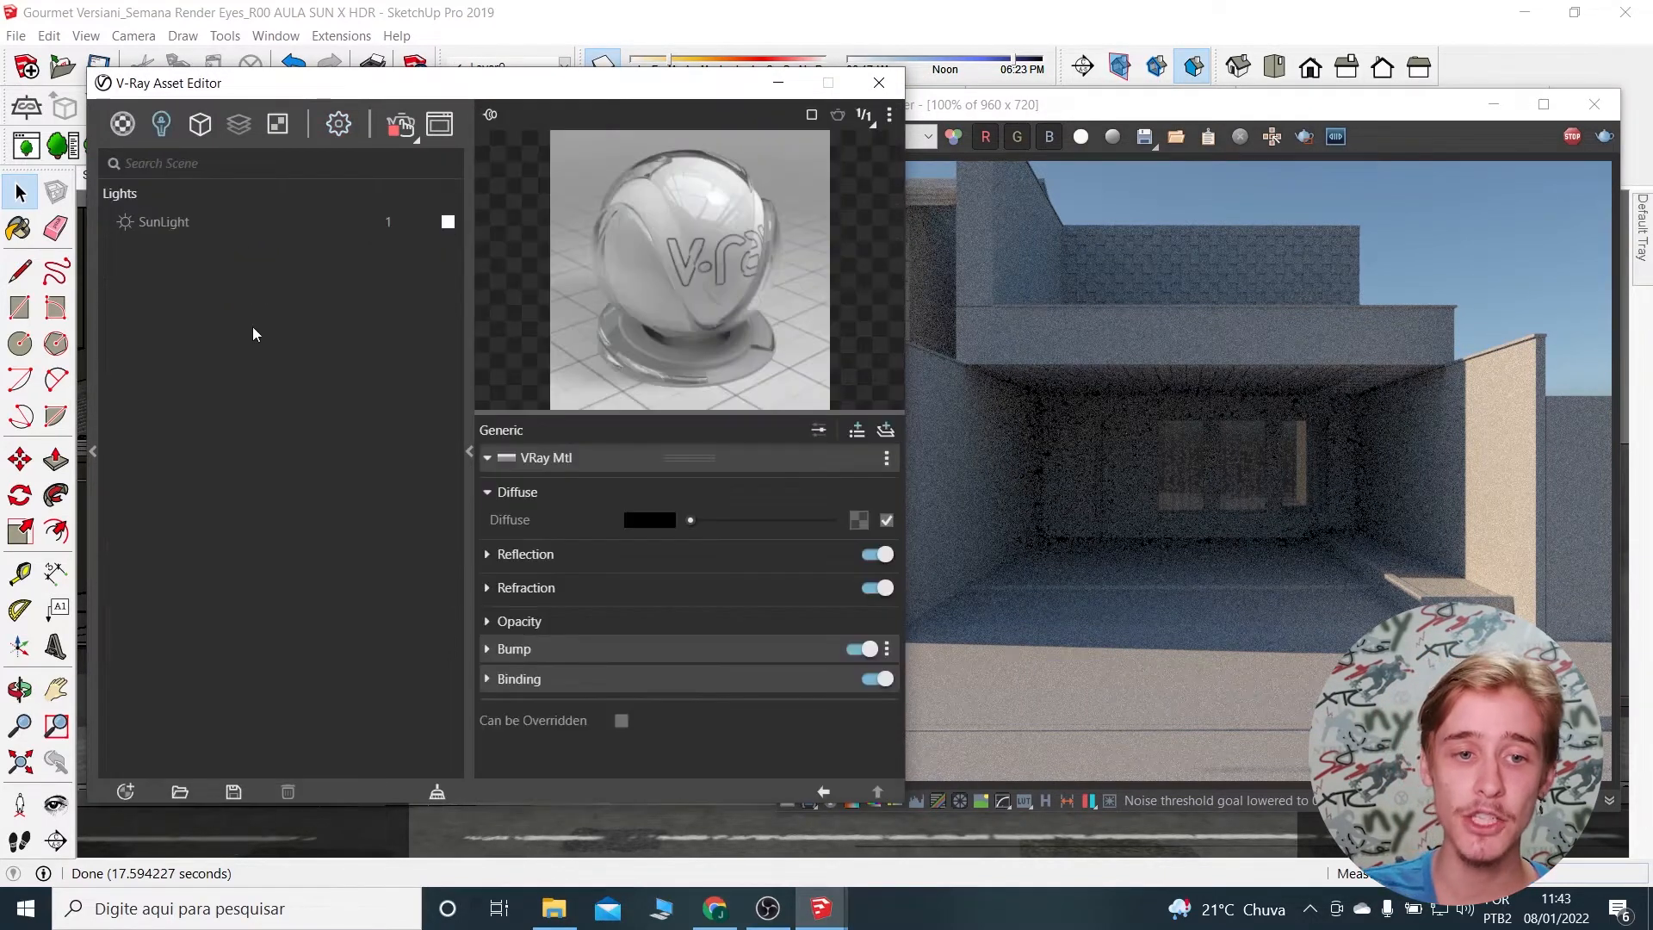
{"action": "left_click", "coordinate": [199, 225]}
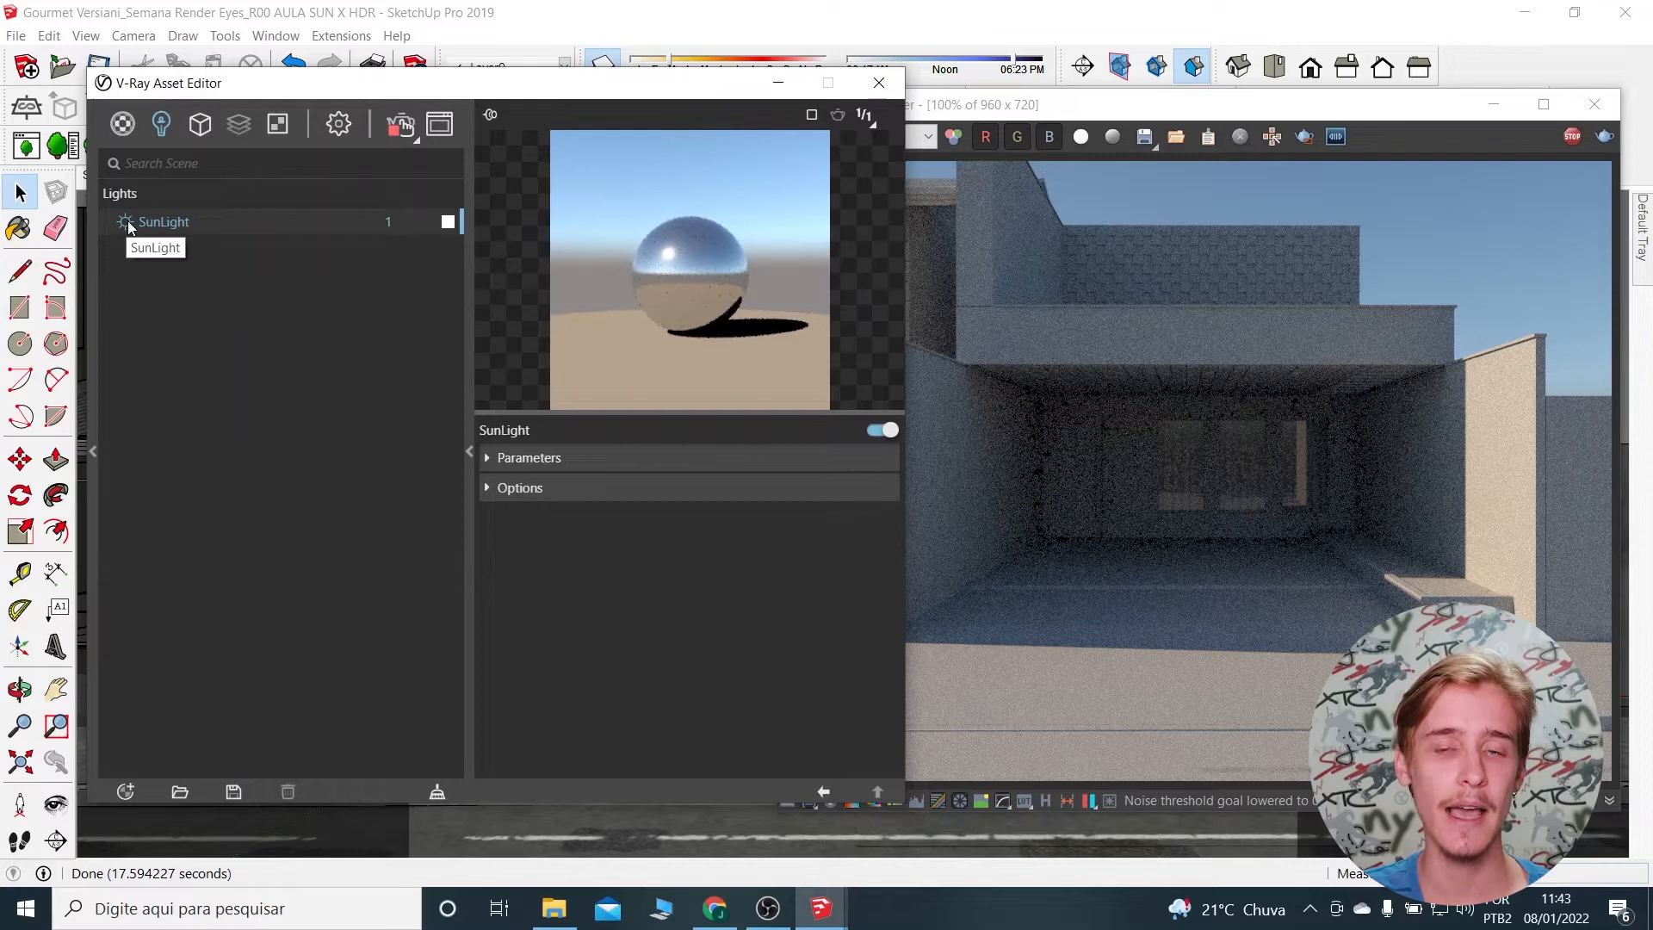
{"action": "left_click", "coordinate": [127, 225]}
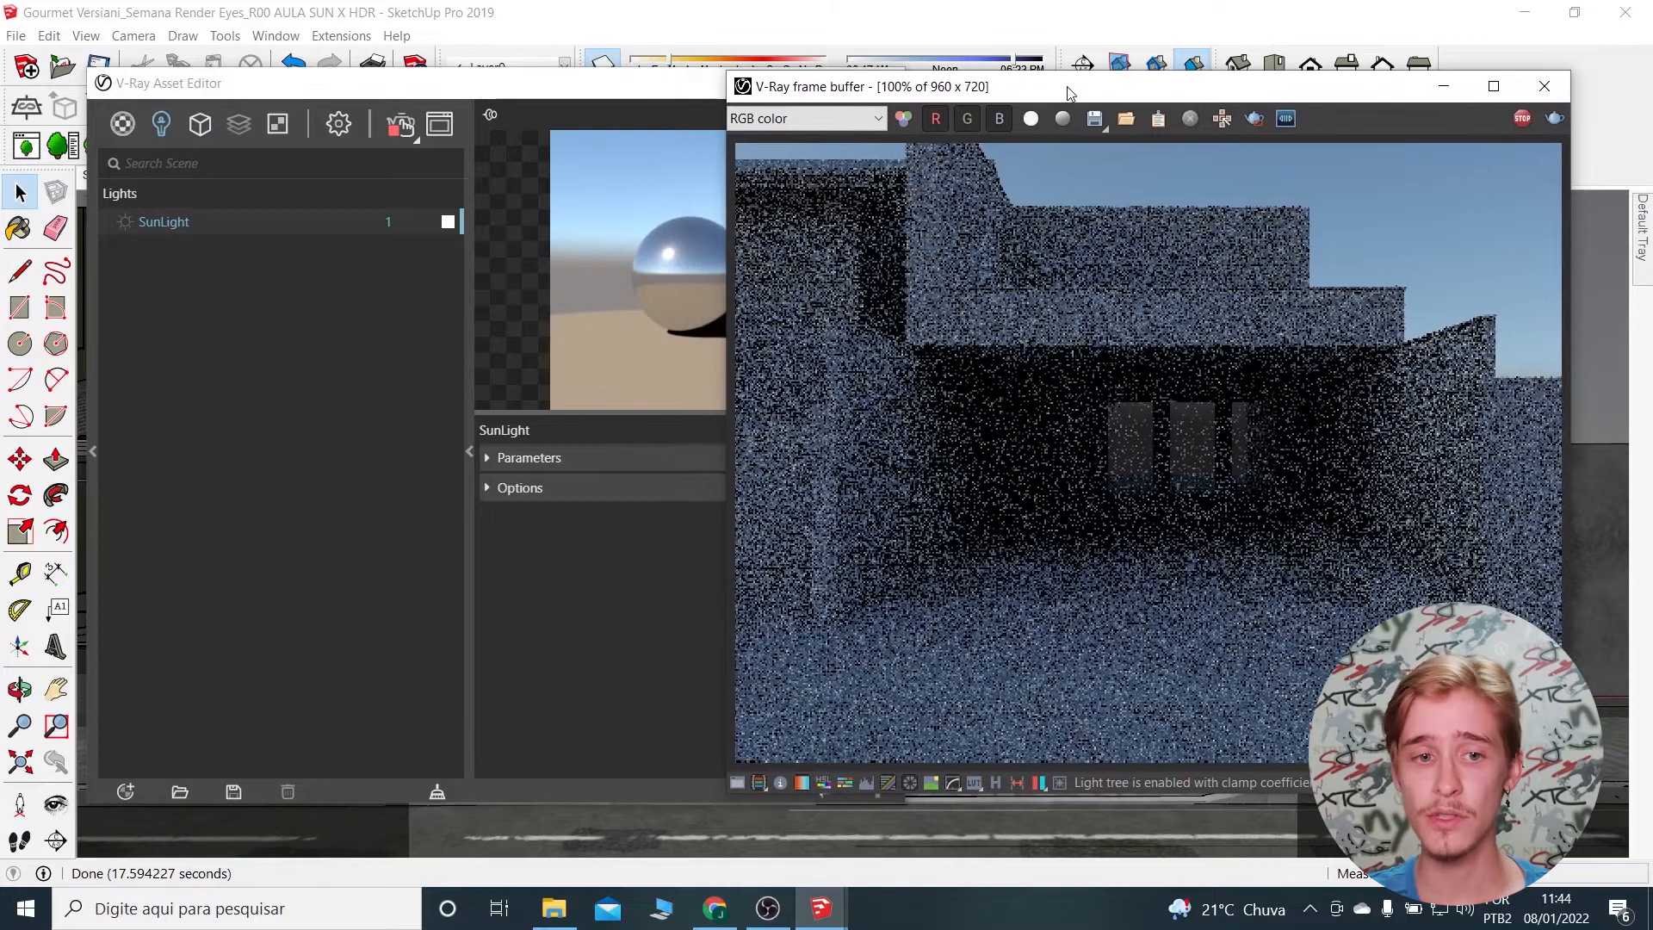
Re-enable the SunLight in the V-Ray lights list and expand its Parameters settings.
{"action": "left_click", "coordinate": [215, 222]}
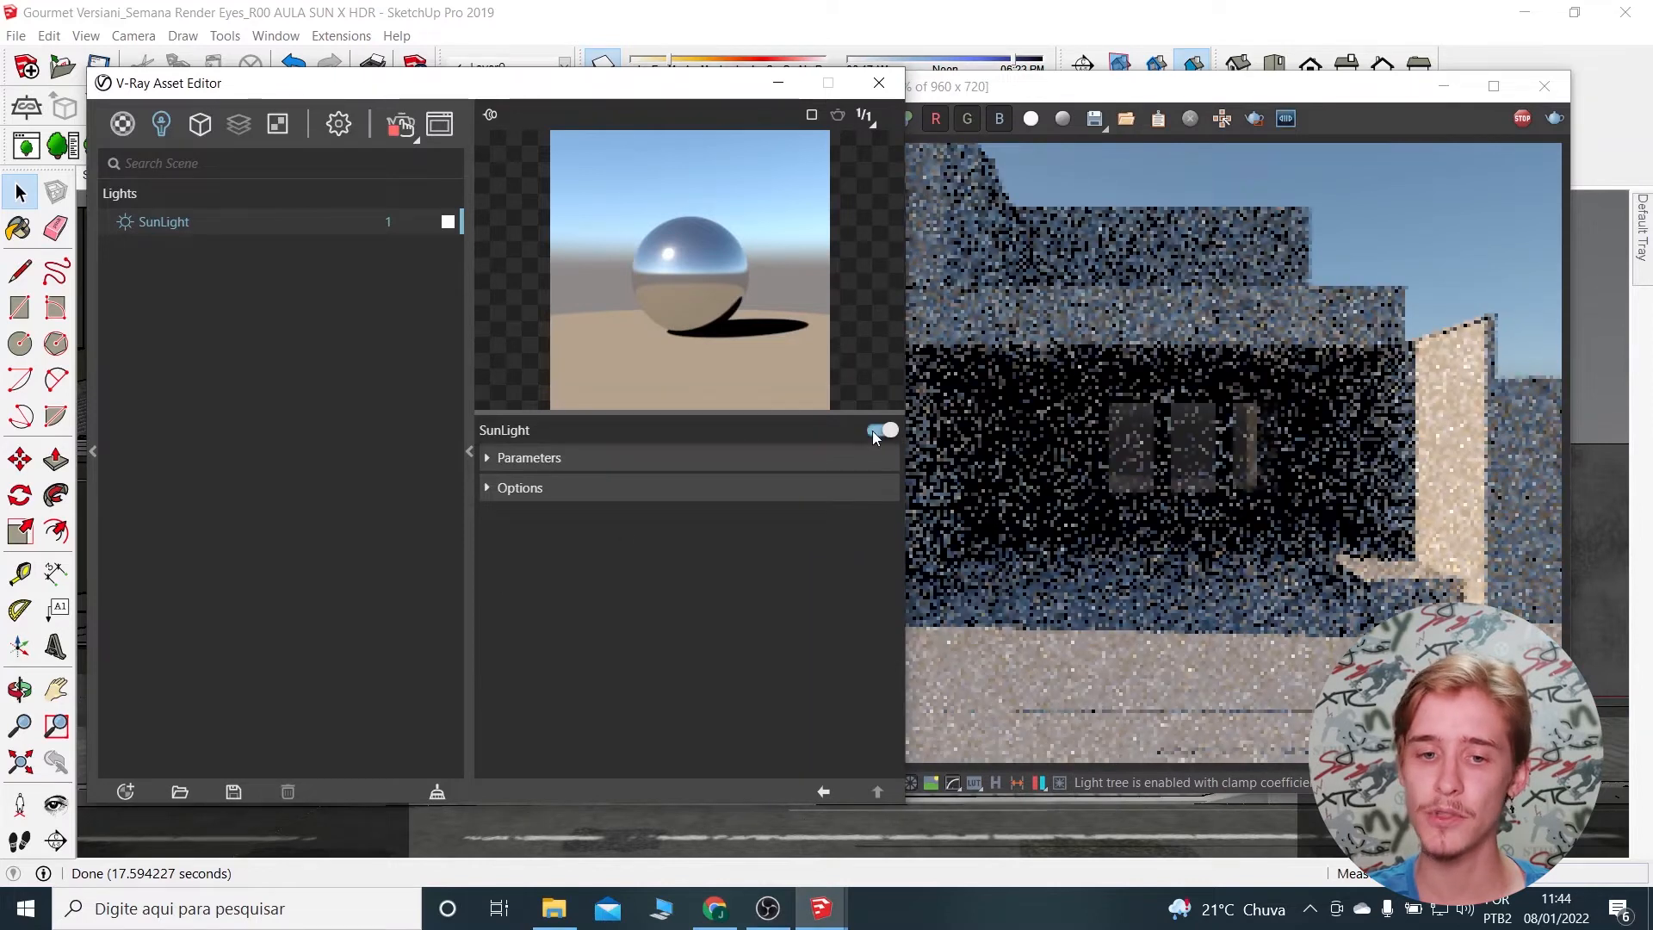
{"action": "left_click", "coordinate": [469, 451]}
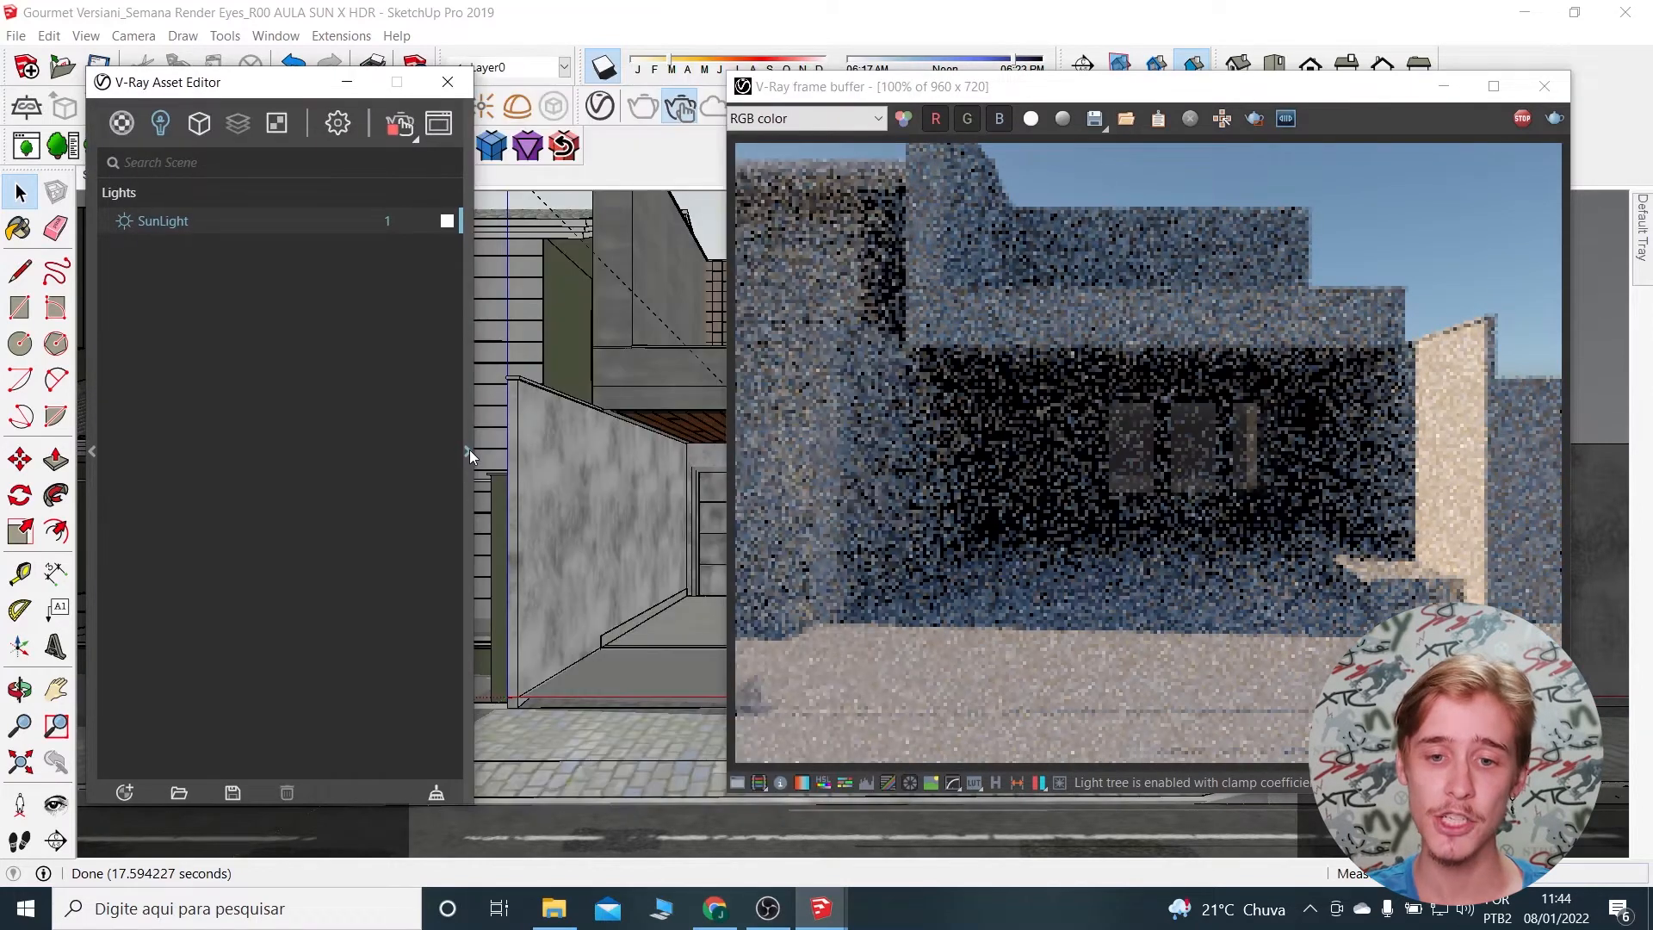
{"action": "left_click", "coordinate": [467, 450]}
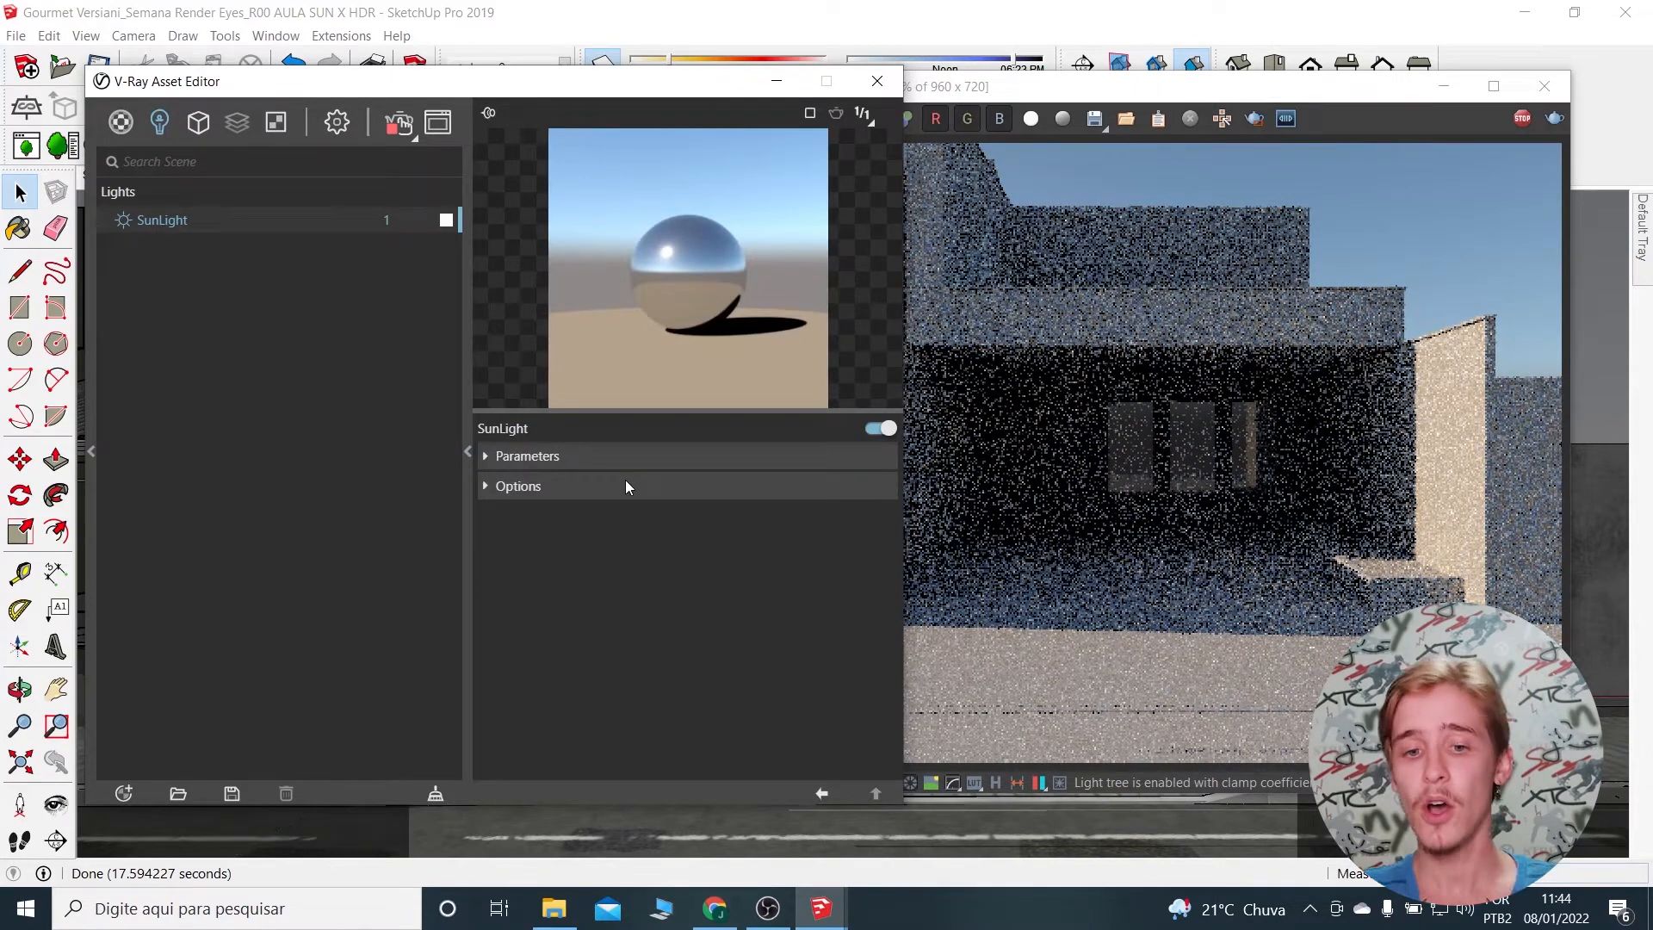
{"action": "left_click", "coordinate": [526, 455]}
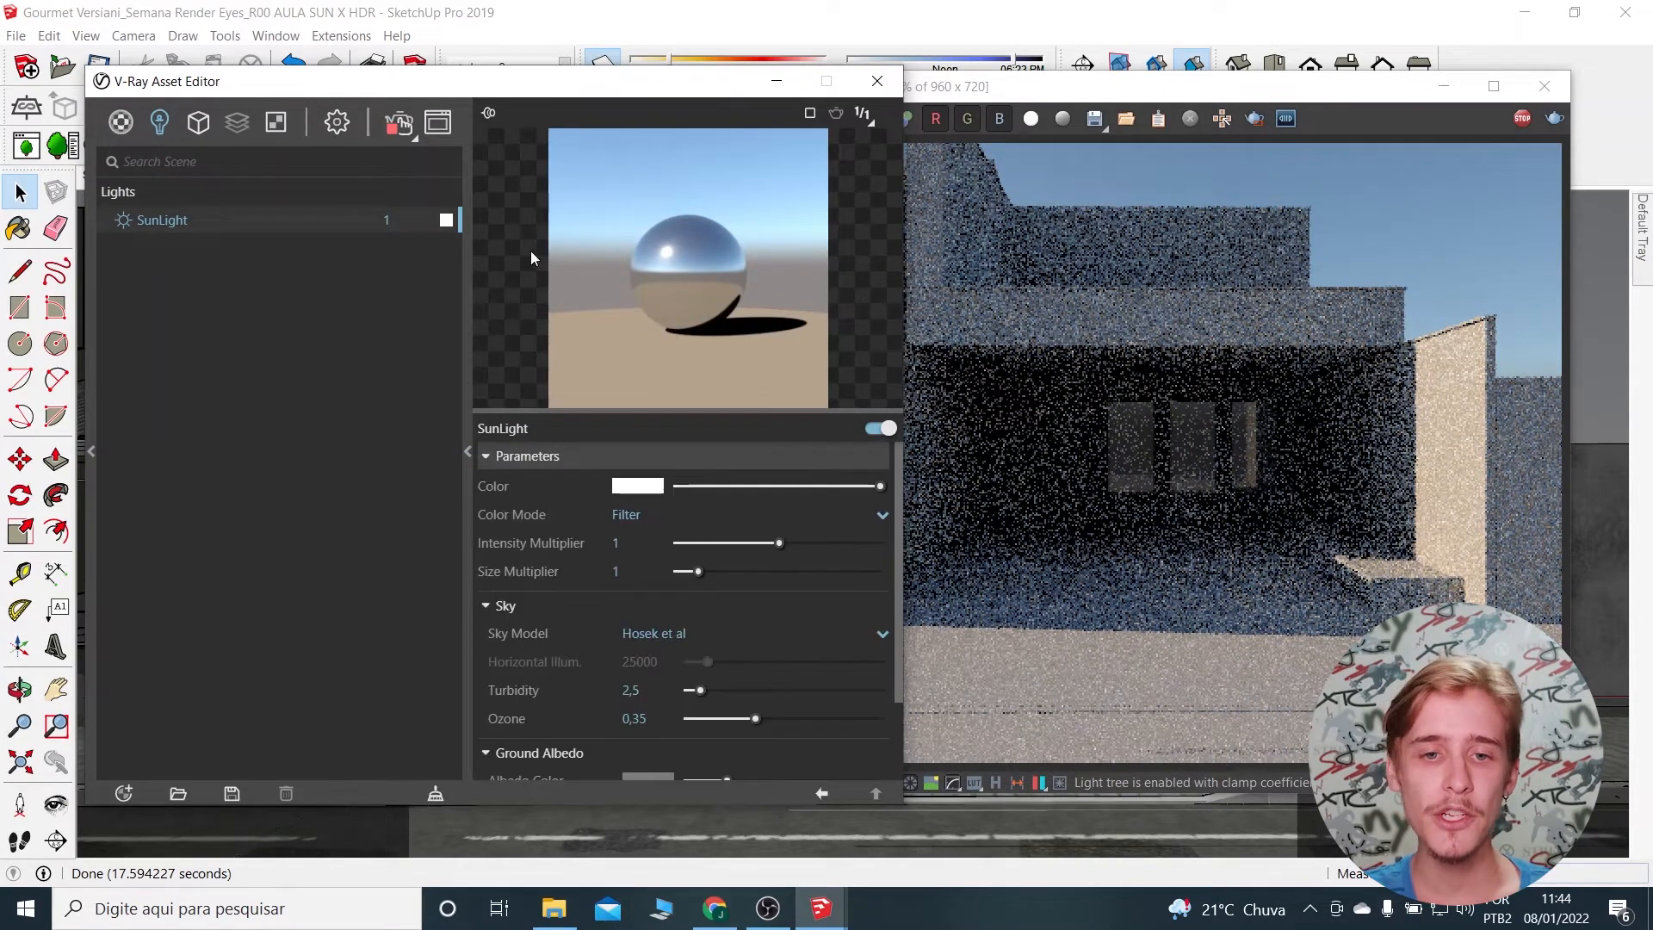
{"action": "left_click_drag", "start_coordinate": [511, 86], "coordinate": [521, 83]}
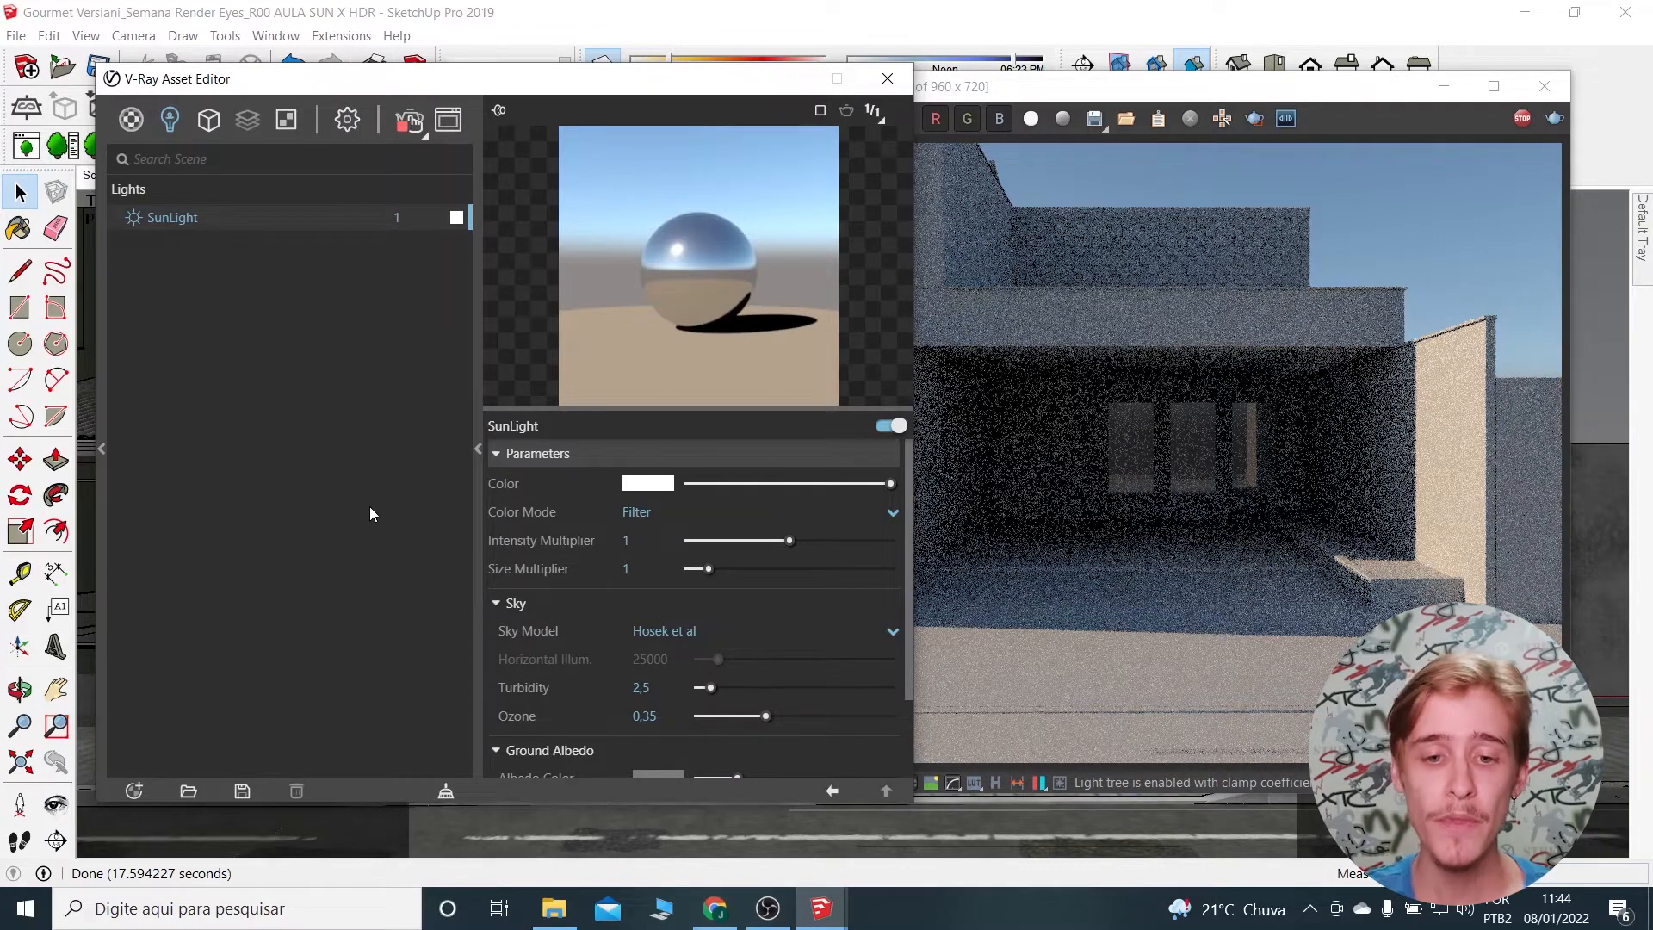
Try a light cyan SunLight color with a hue of 0,516 to see its tint in the interactive render.
{"action": "left_click", "coordinate": [646, 484]}
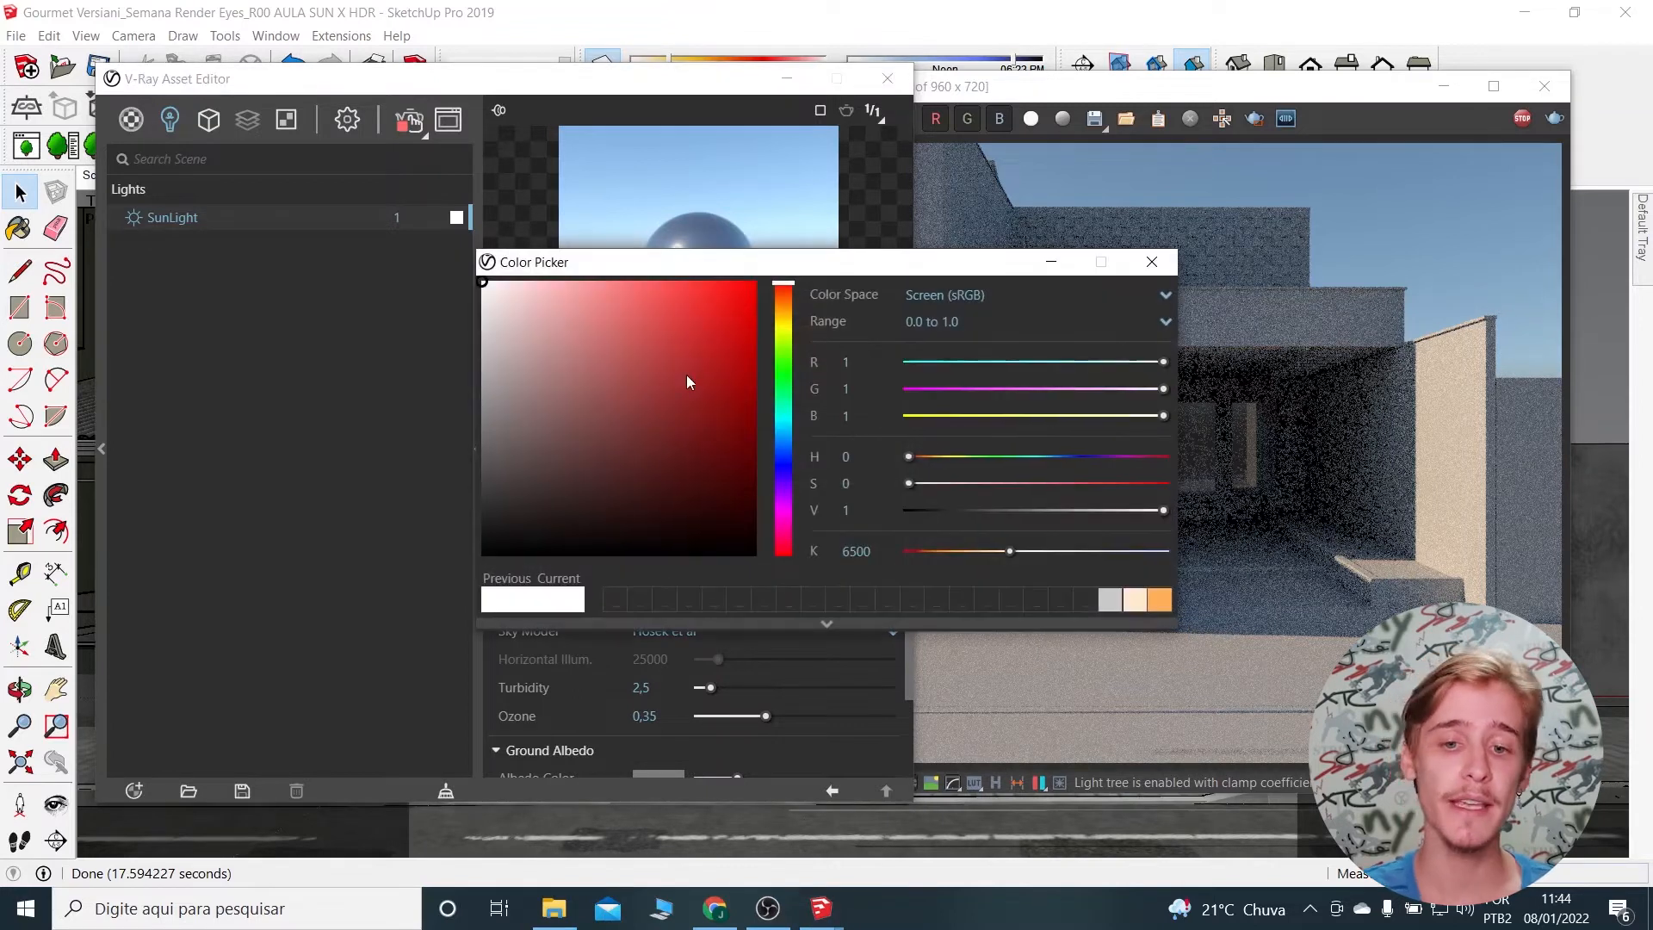
{"action": "mouse_move", "coordinate": [786, 324]}
{"action": "left_mouse_down"}
{"action": "mouse_move", "coordinate": [785, 304]}
{"action": "mouse_move", "coordinate": [785, 425]}
{"action": "left_mouse_up"}
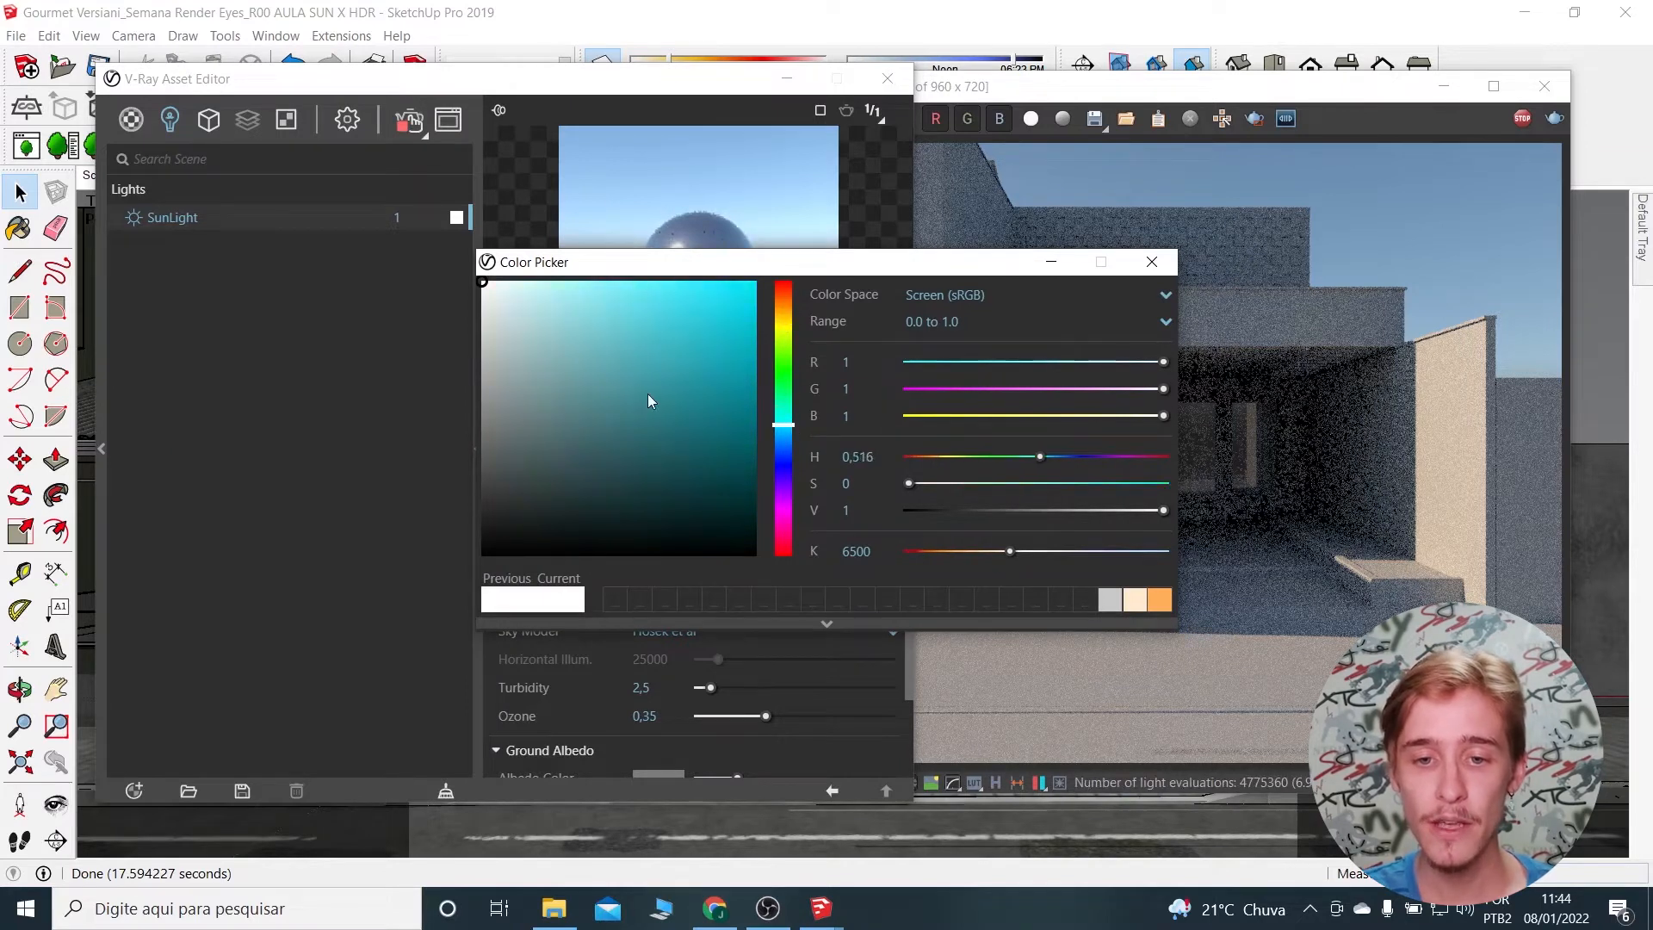
{"action": "left_click", "coordinate": [610, 366]}
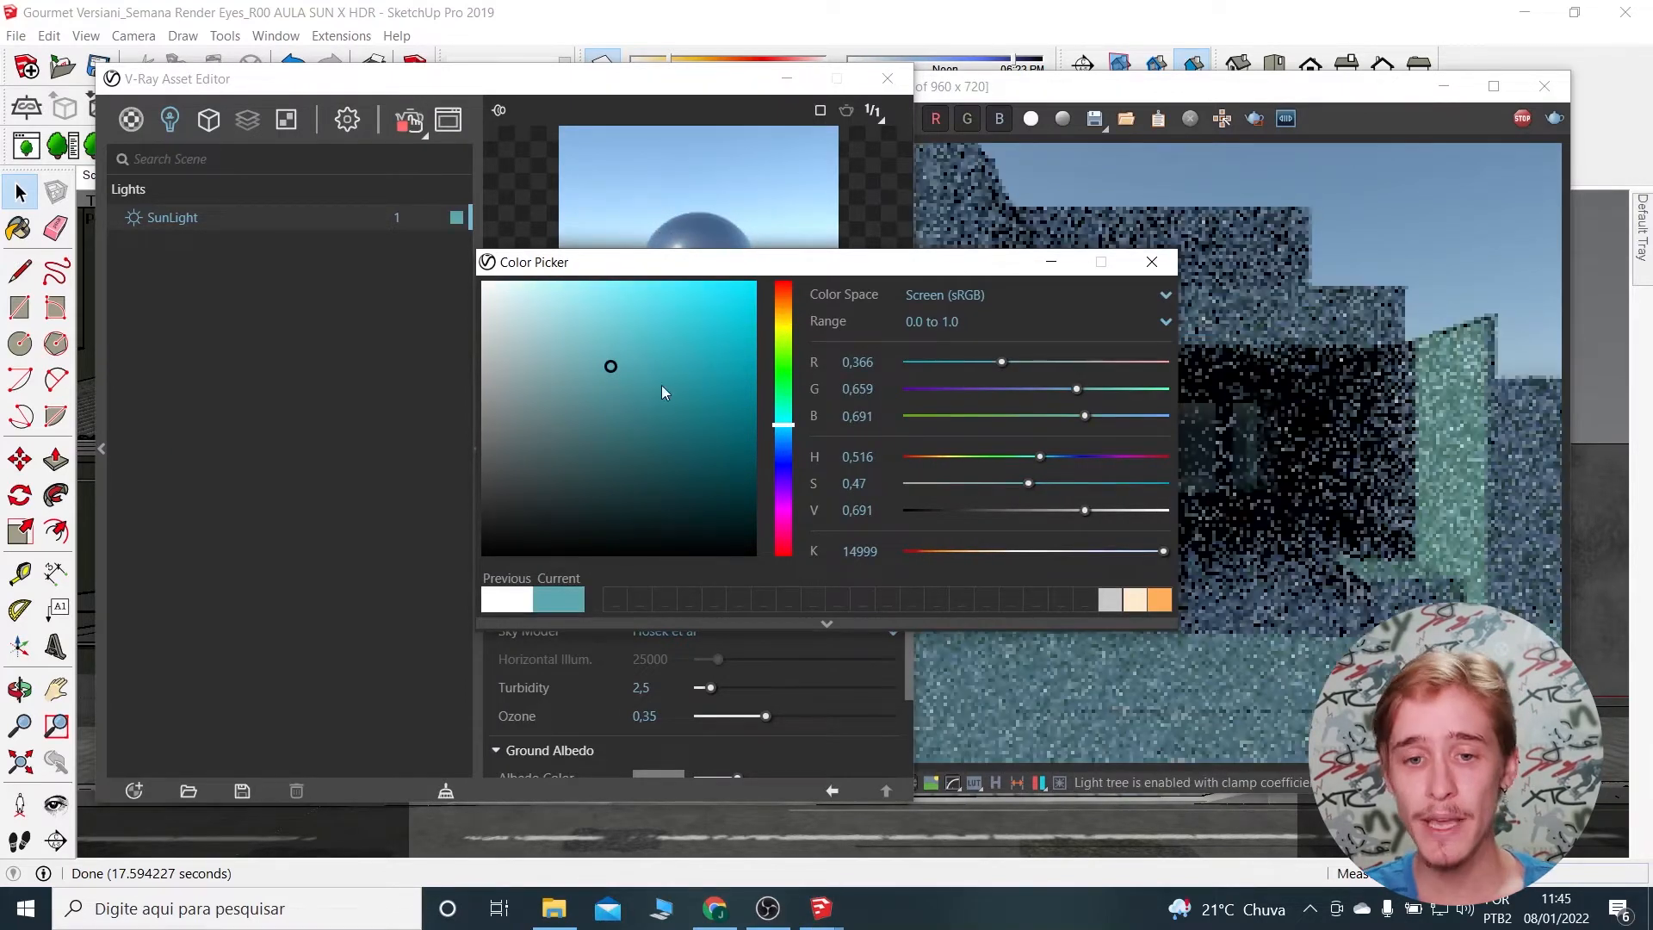
{"action": "left_click", "coordinate": [604, 325]}
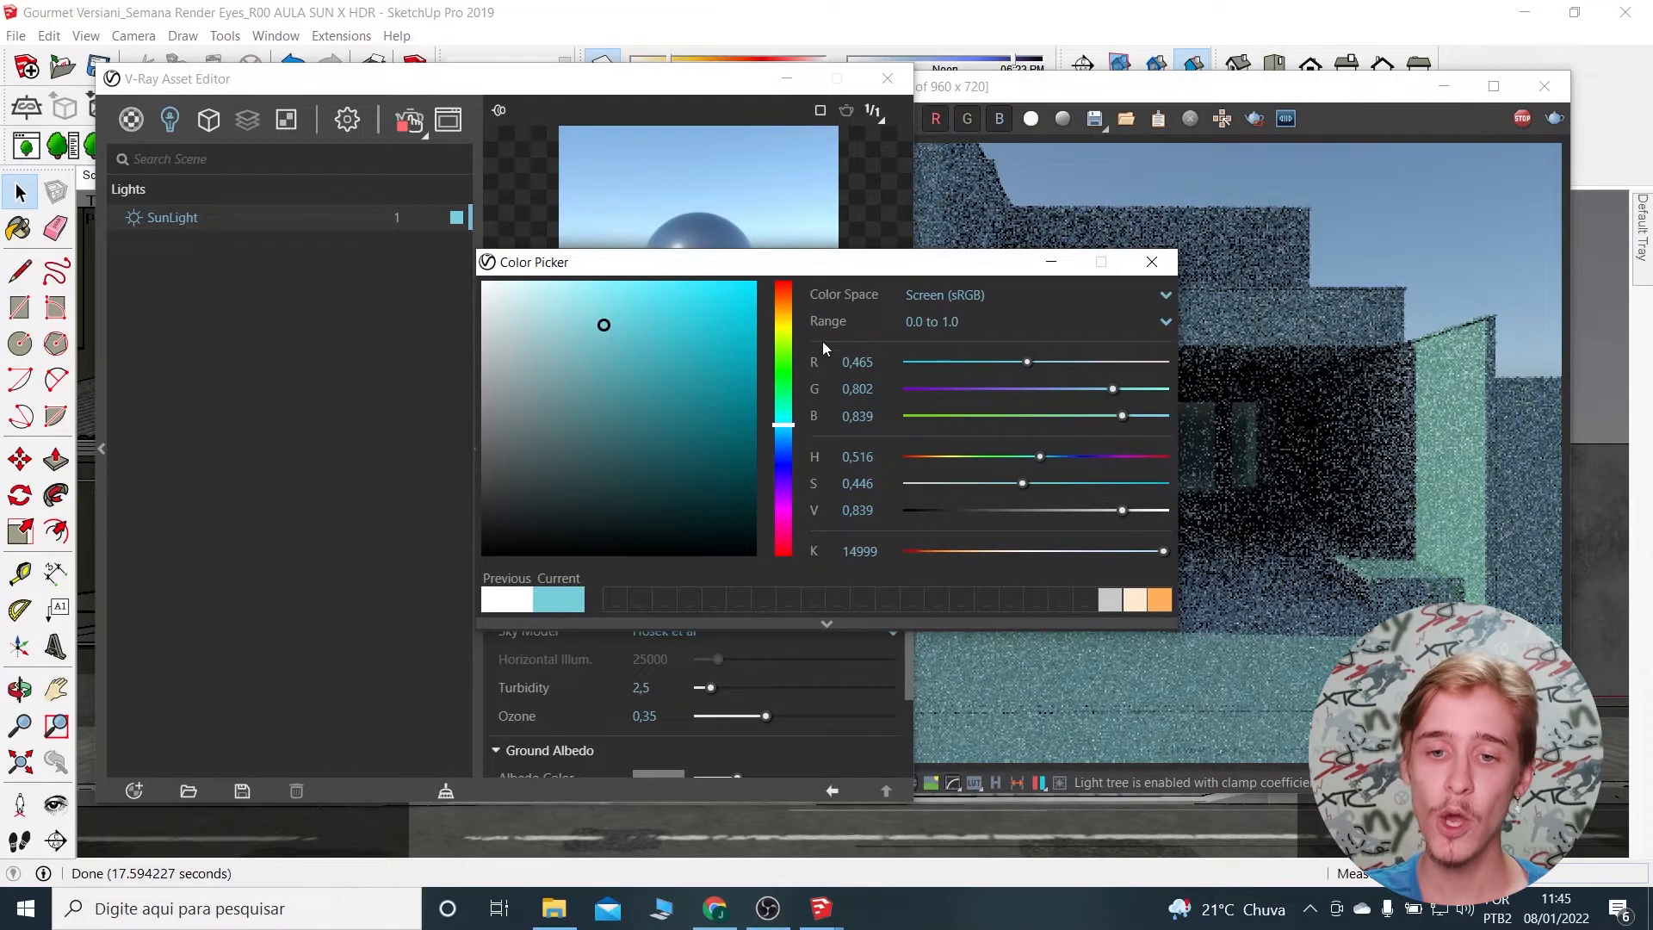
Try an orange SunLight color with a hue of 0,075, and return the color to pure white.
{"action": "left_click_drag", "start_coordinate": [785, 329], "coordinate": [784, 303]}
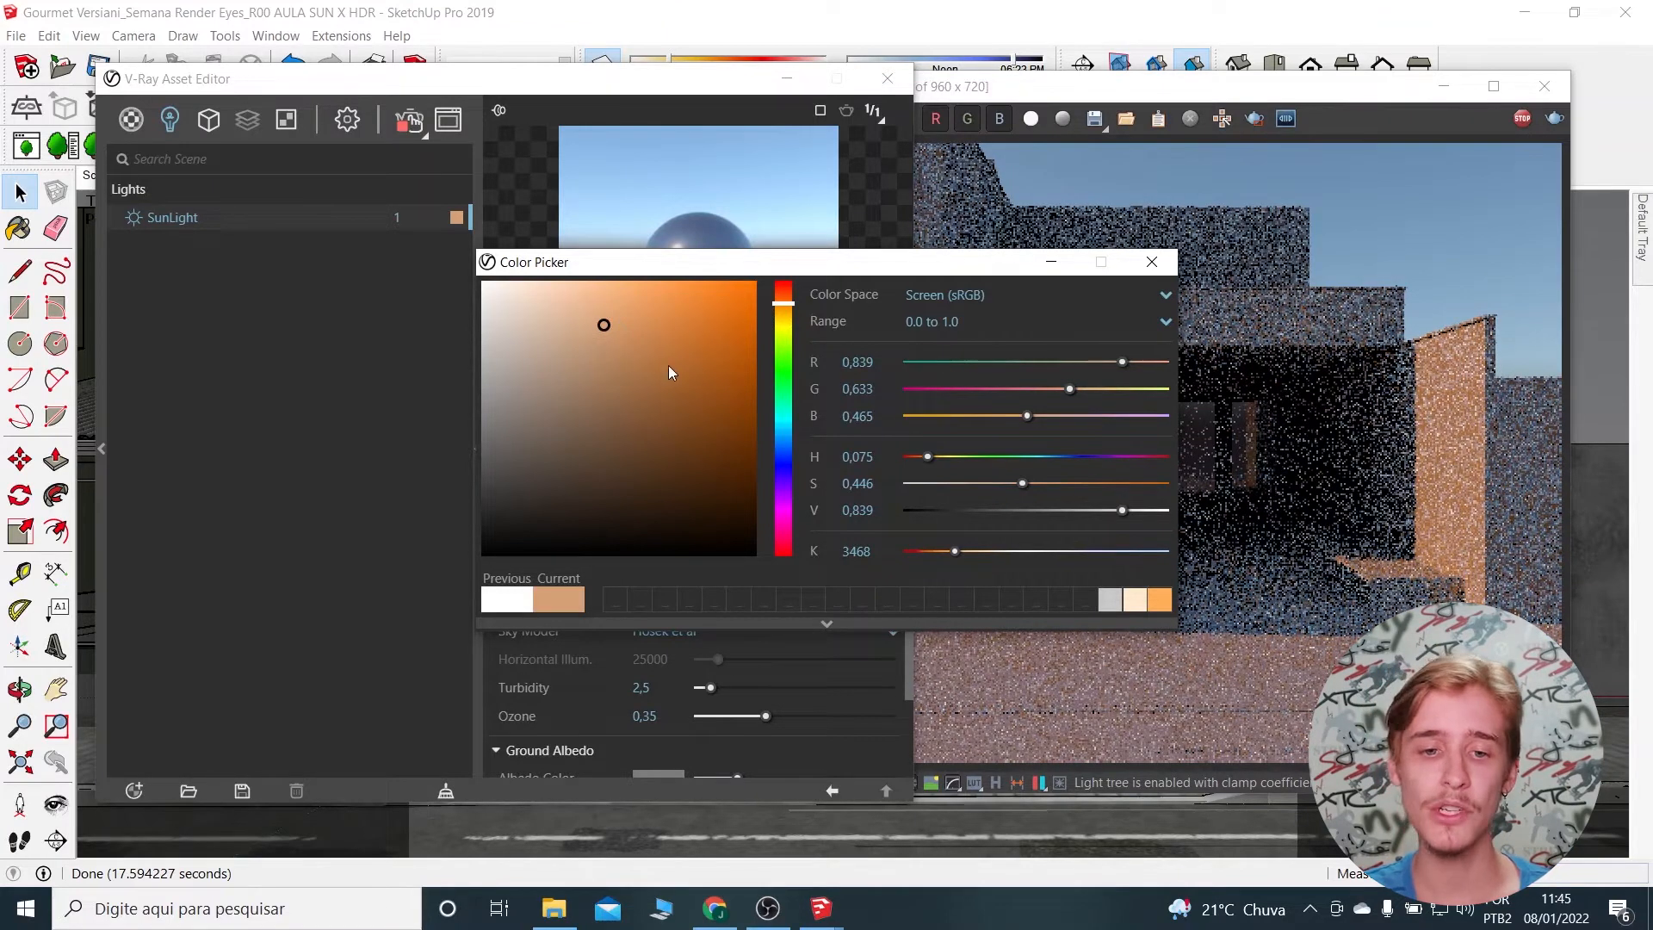
{"action": "left_click_drag", "start_coordinate": [566, 362], "coordinate": [502, 241]}
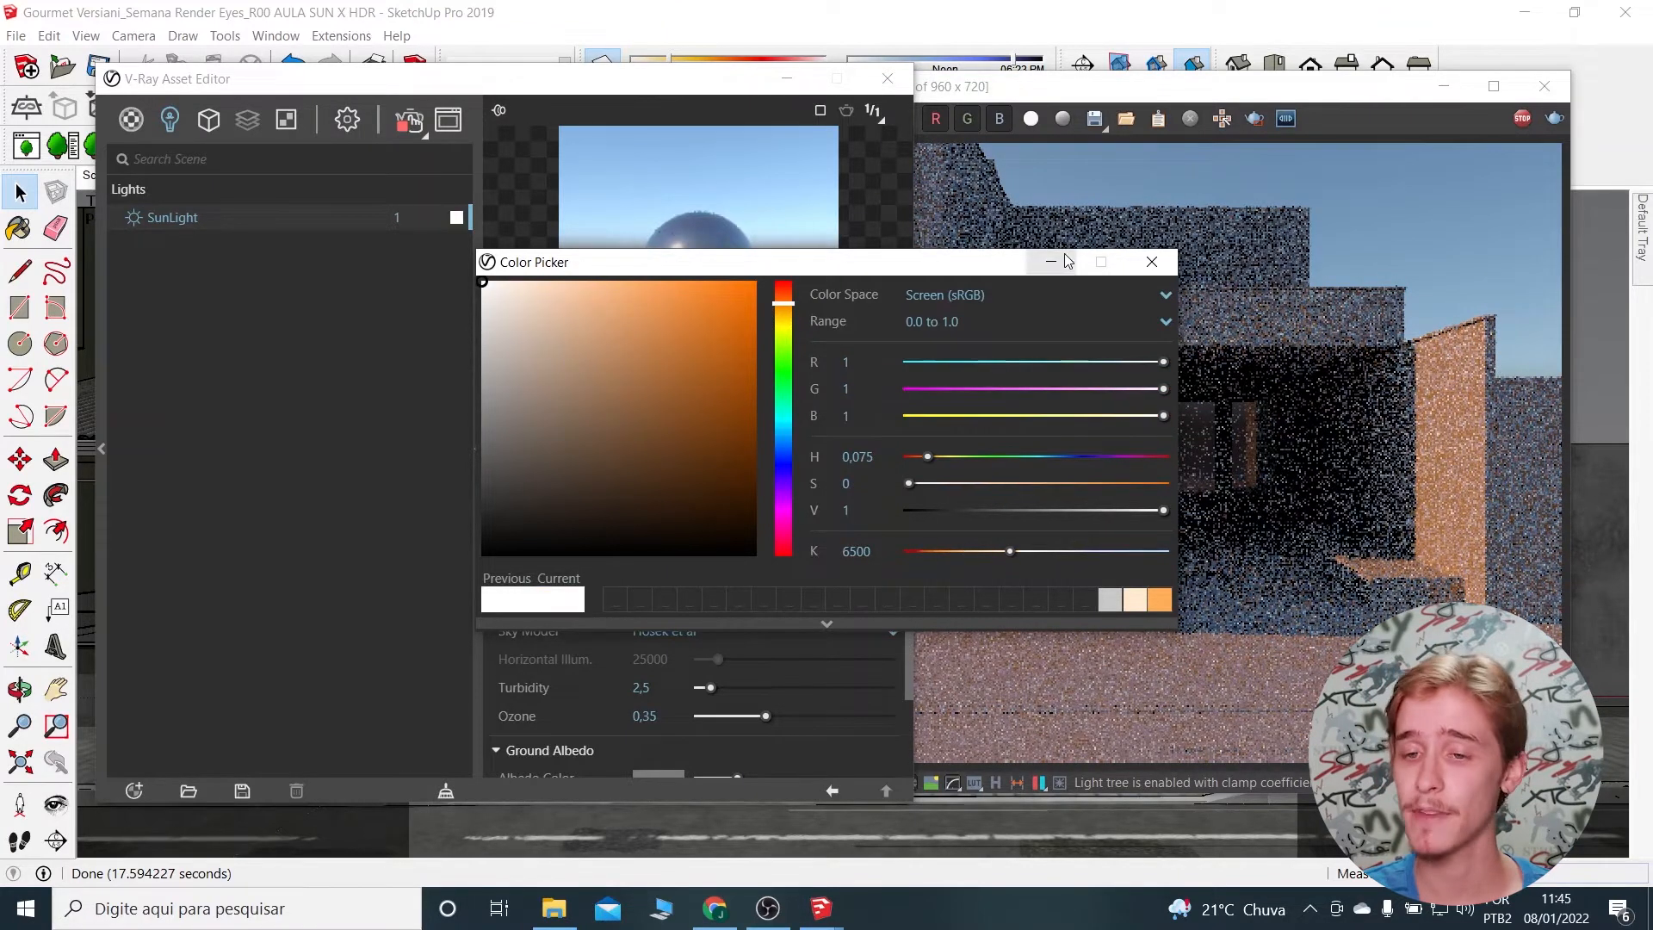
{"action": "left_click", "coordinate": [1154, 263]}
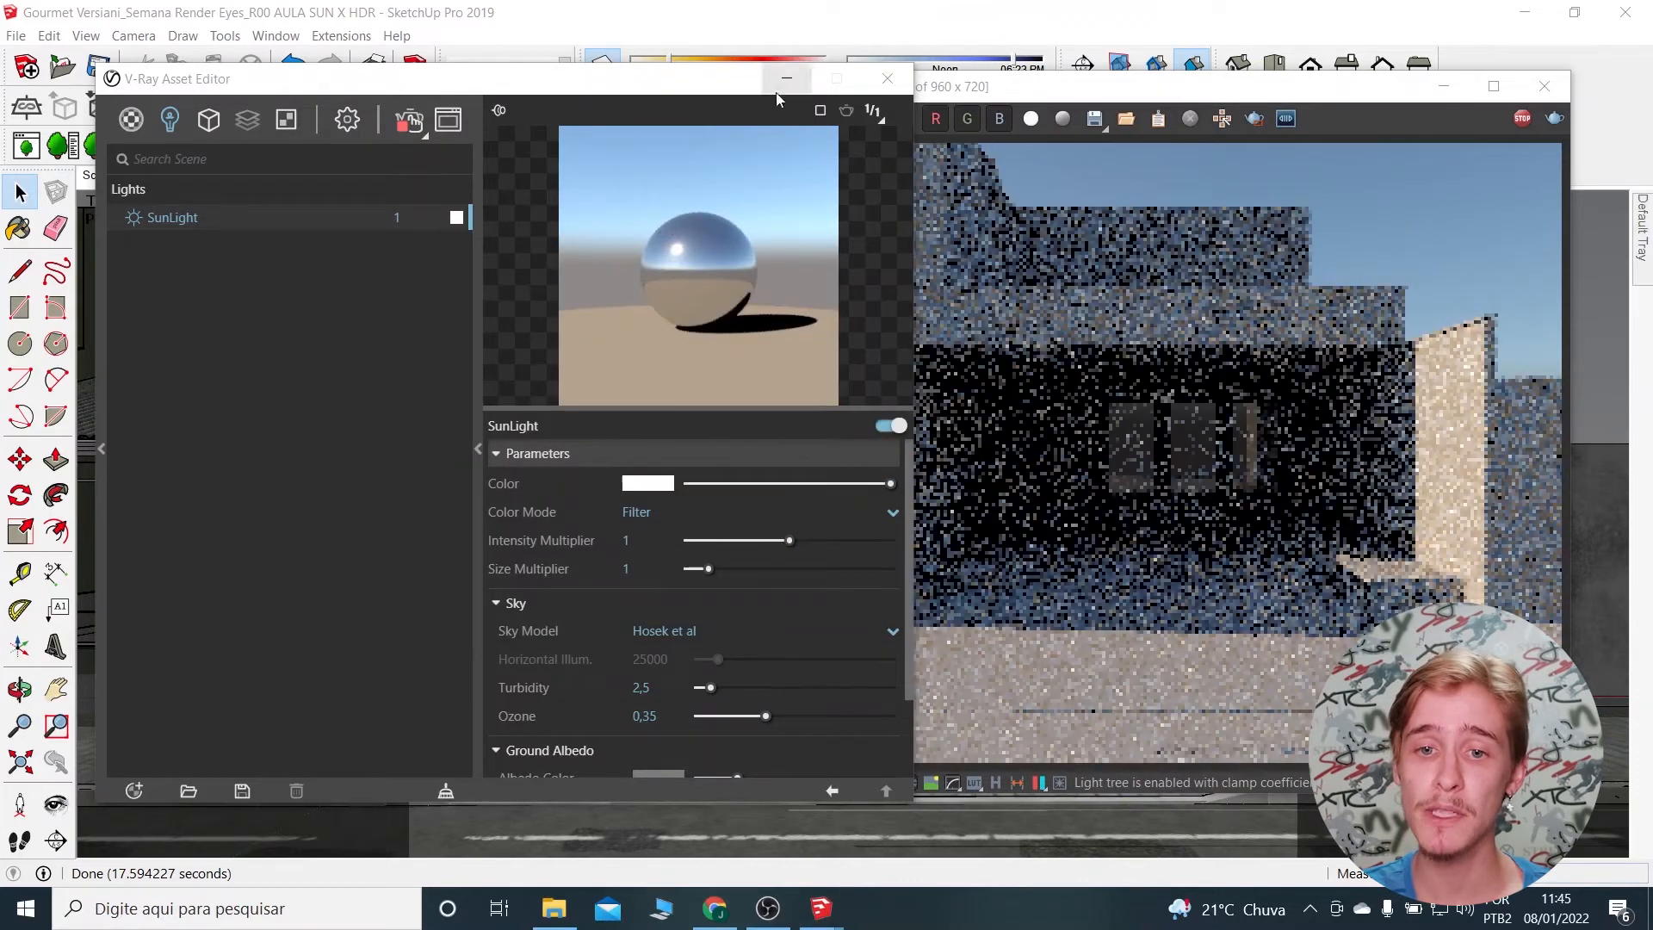
Rearrange the Asset Editor and frame buffer so the SunLight parameters are fully visible beside the render.
{"action": "left_click_drag", "start_coordinate": [699, 79], "coordinate": [670, 113]}
{"action": "left_click_drag", "start_coordinate": [1092, 79], "coordinate": [1101, 100]}
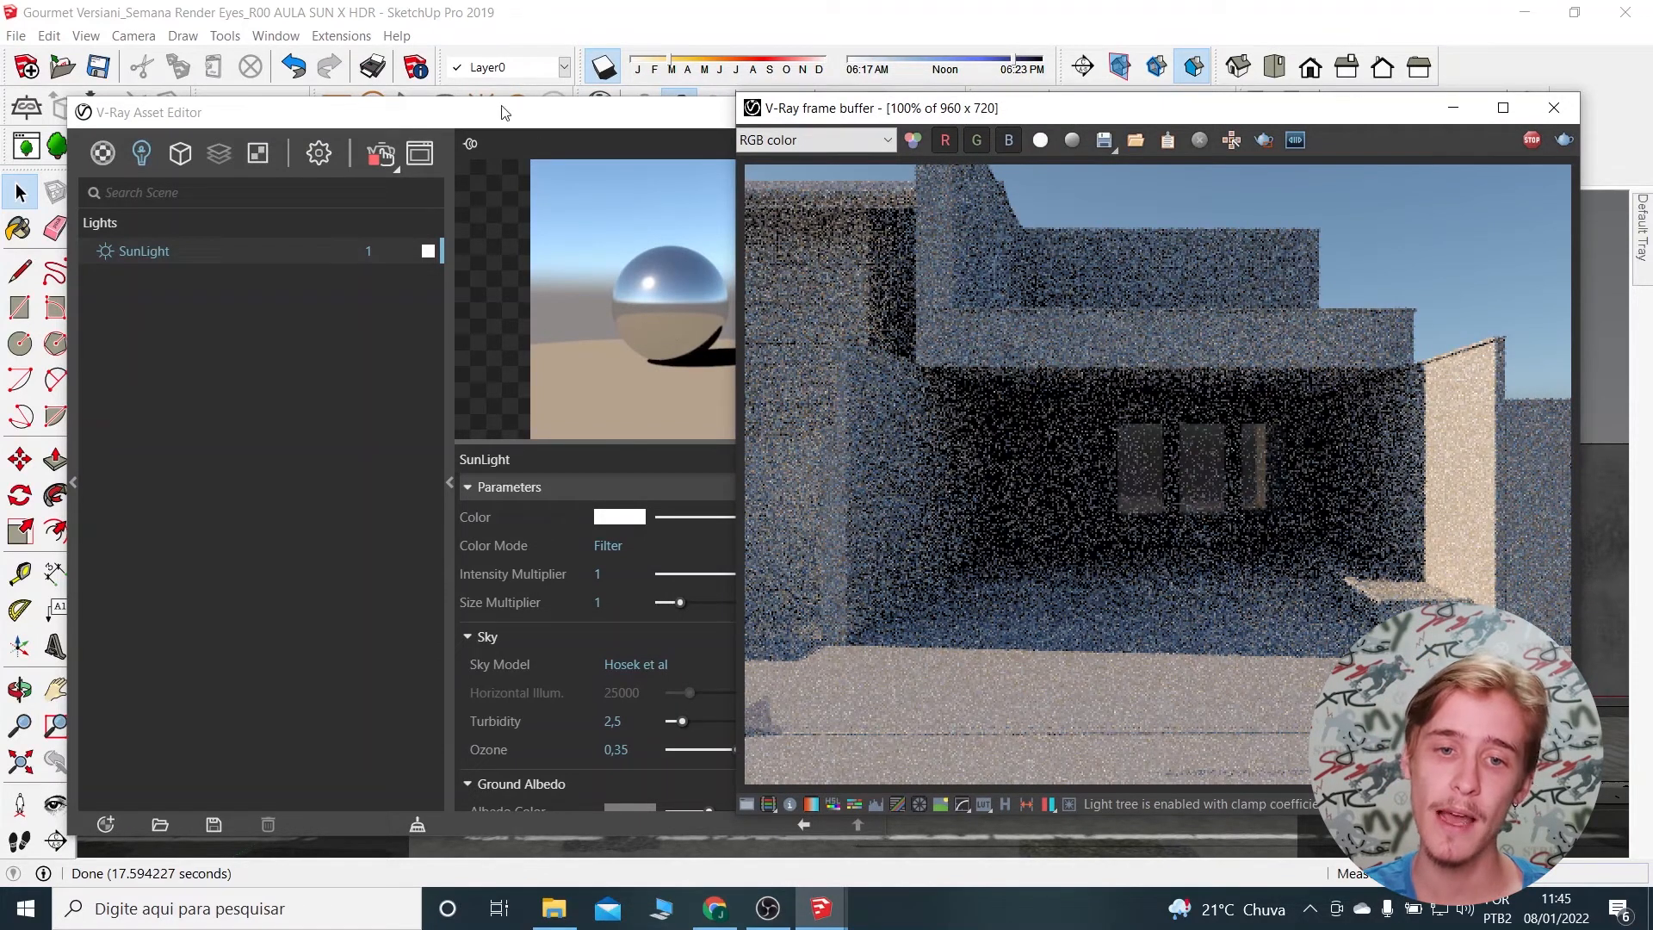
{"action": "left_click", "coordinate": [465, 117]}
{"action": "left_click_drag", "start_coordinate": [457, 120], "coordinate": [468, 90]}
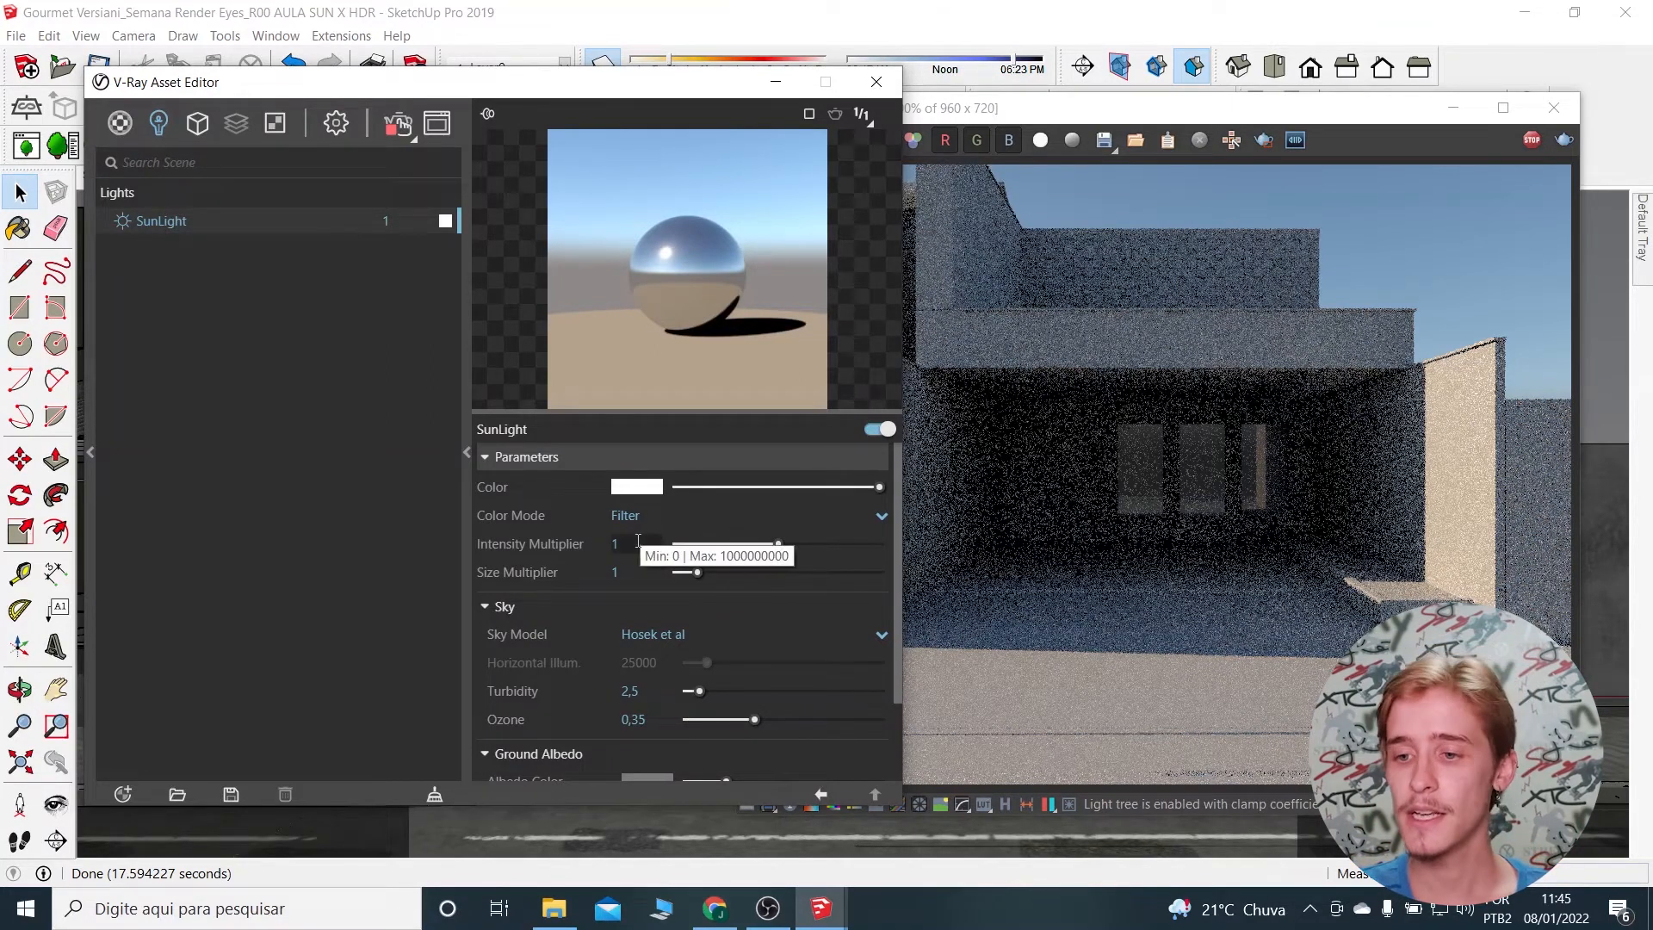
Try a SunLight Intensity Multiplier of 5 in the interactive render, and restore it to 1.
{"action": "double_click", "coordinate": [633, 543]}
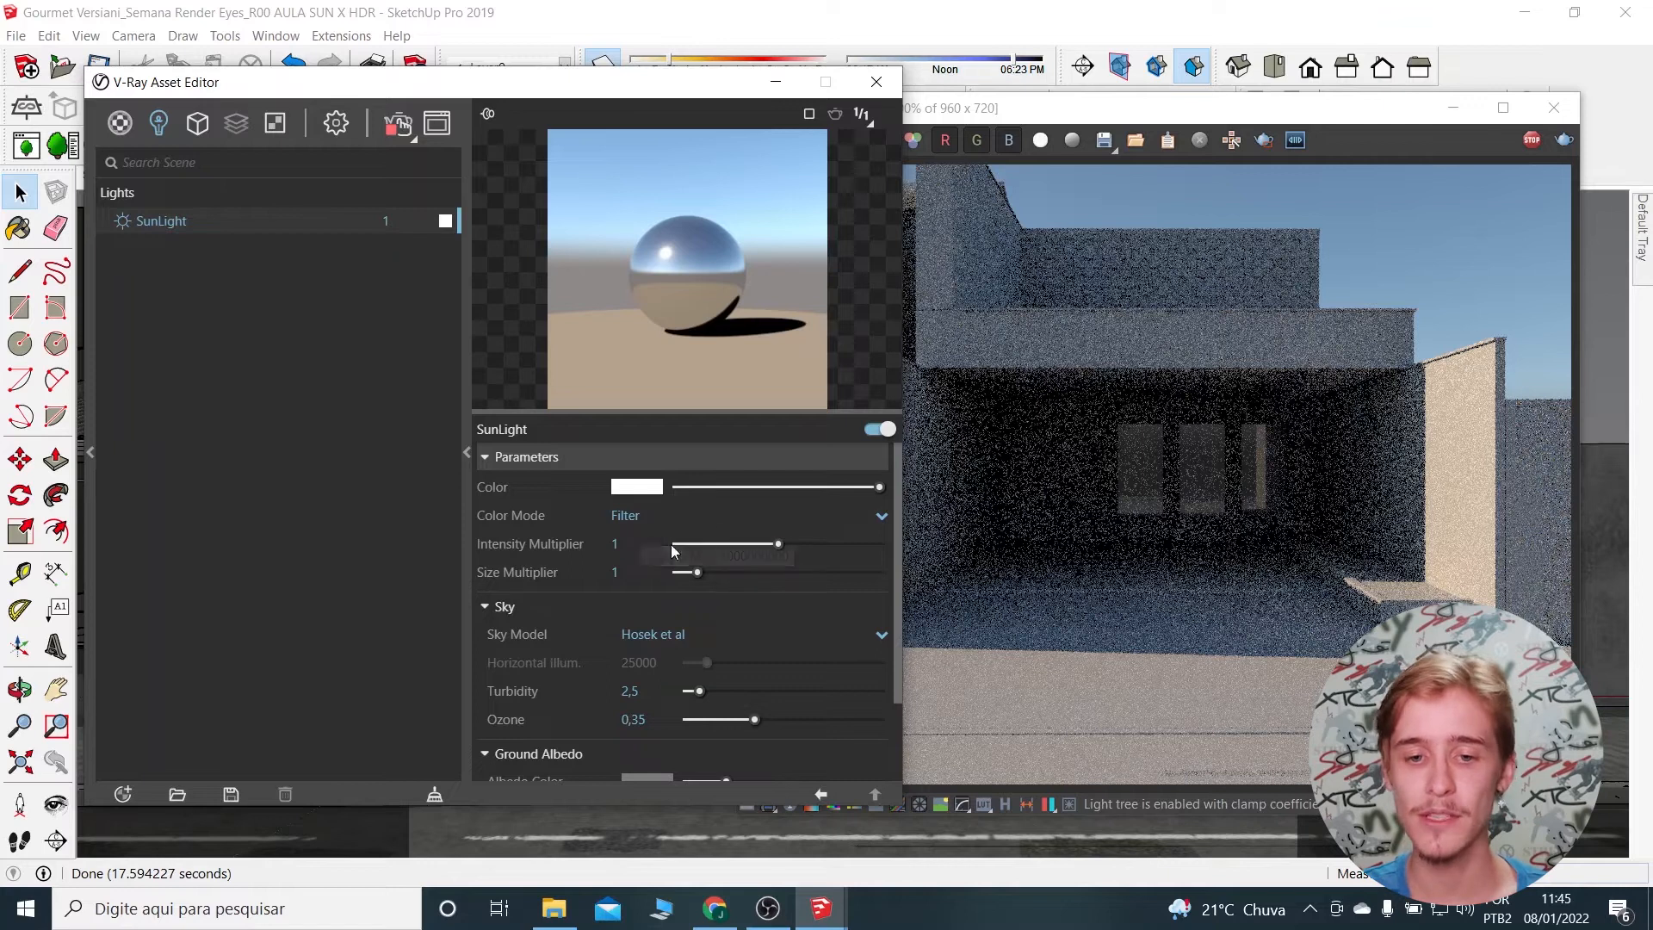
{"action": "type", "text": "5"}
{"action": "key", "text": "Return"}
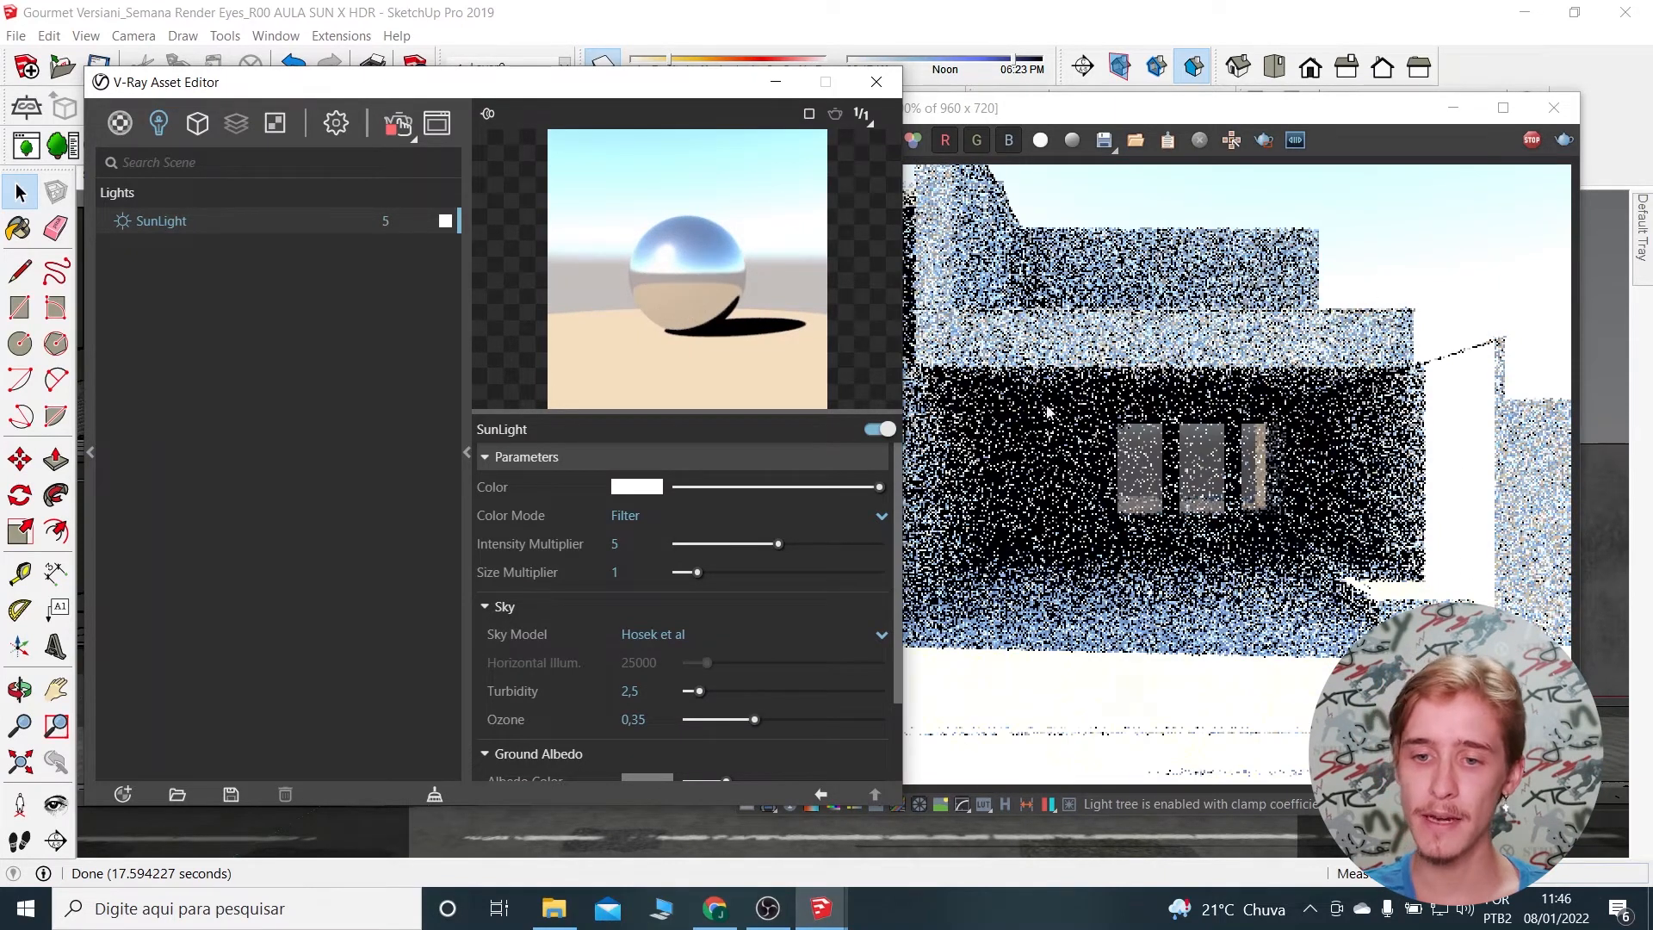
{"action": "double_click", "coordinate": [629, 541]}
{"action": "type", "text": "1"}
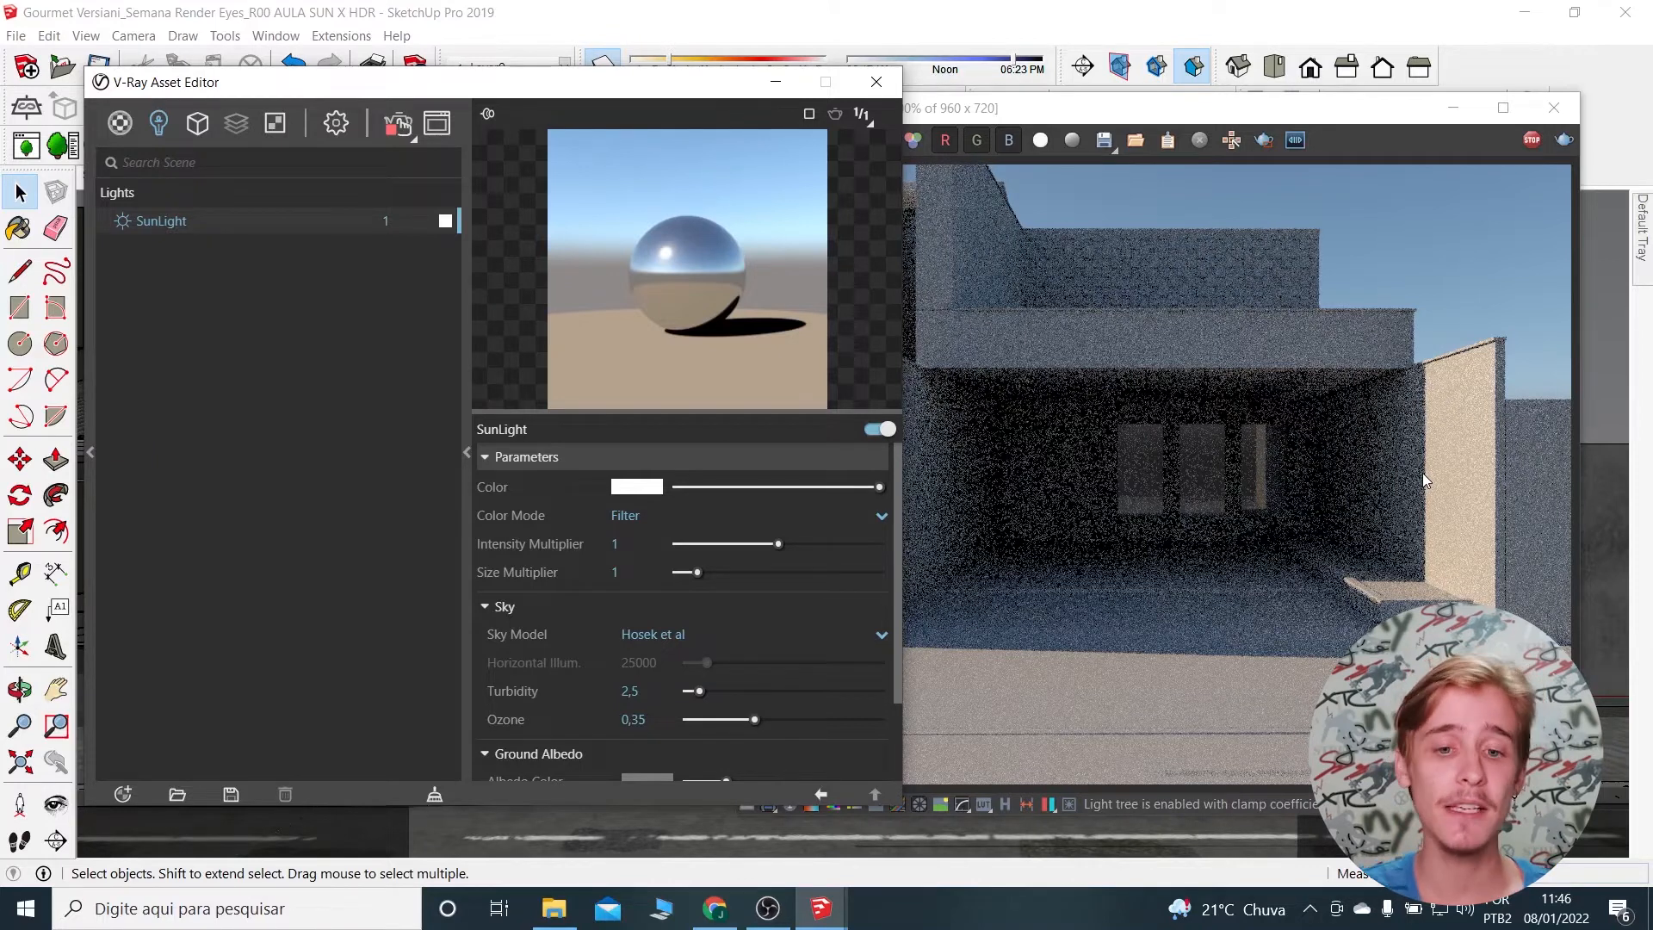
Set the SunLight's Size Multiplier to 10 to soften the shadow edges in the interactive render.
{"action": "left_click", "coordinate": [648, 572]}
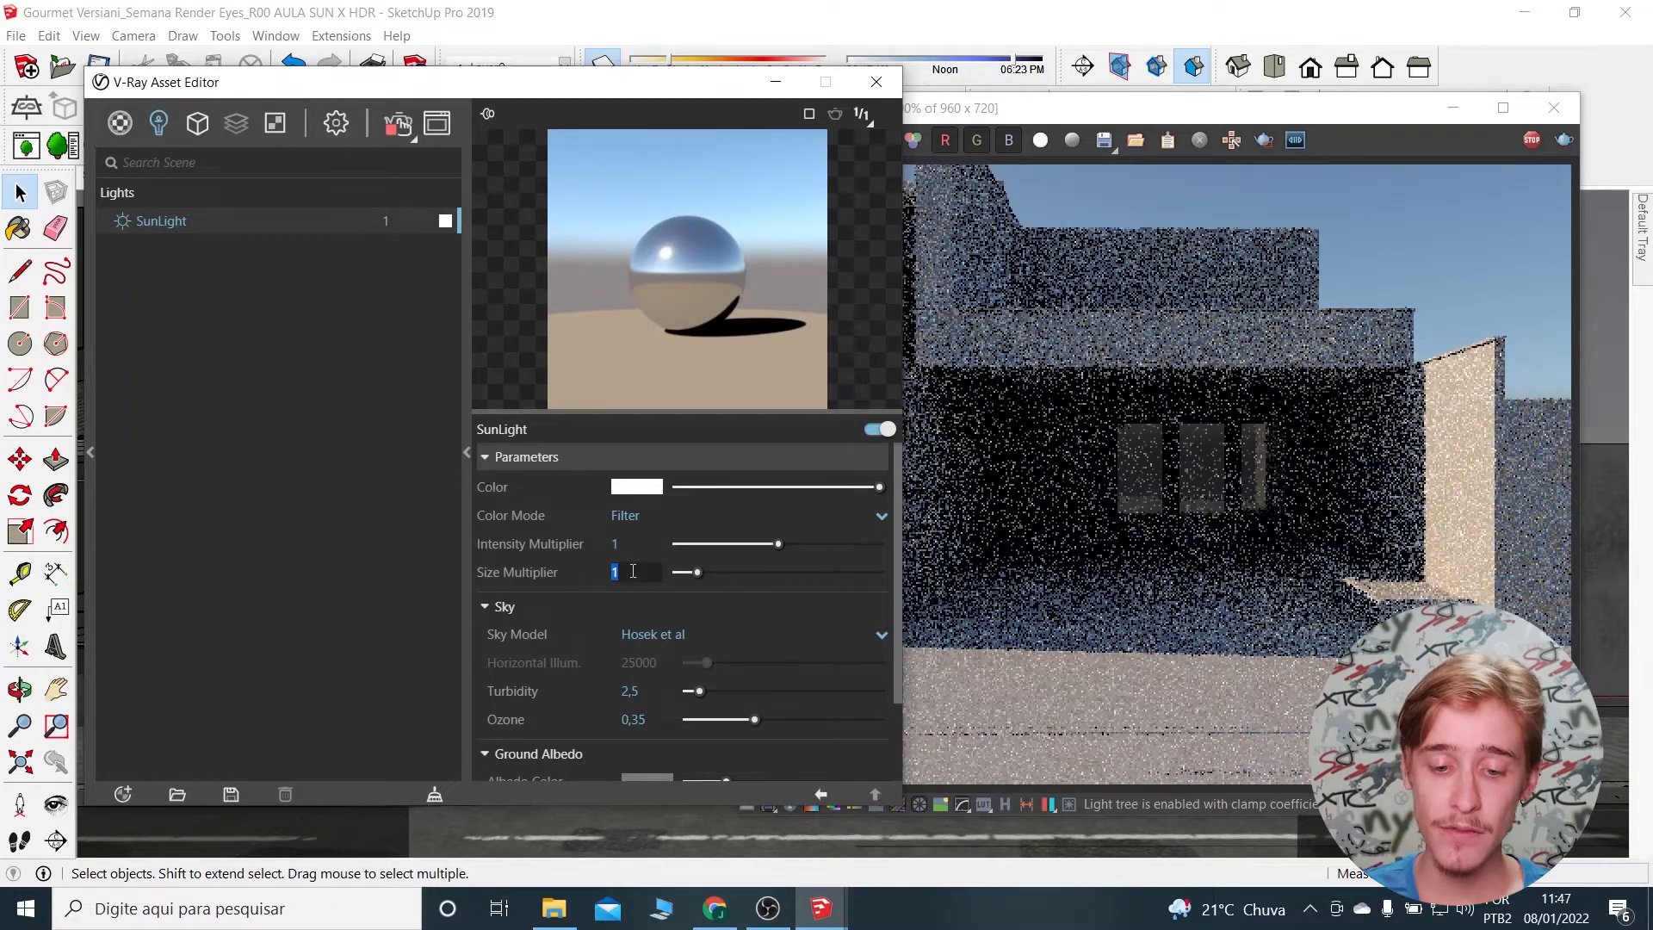
{"action": "type", "text": "10"}
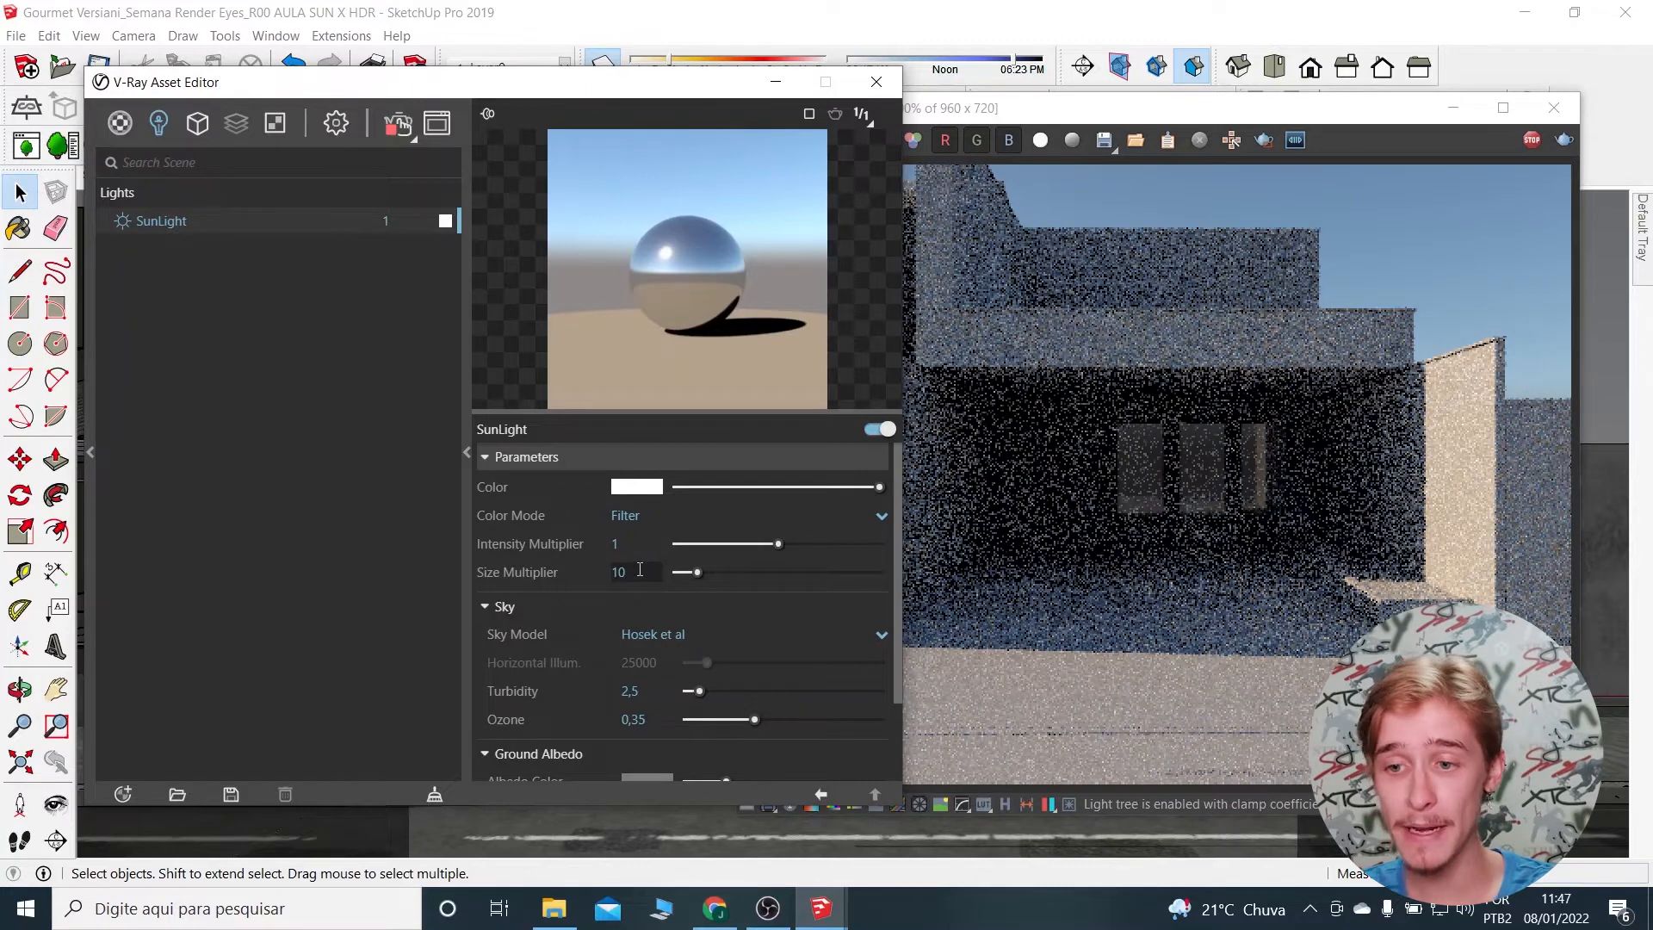
{"action": "key", "text": "Return"}
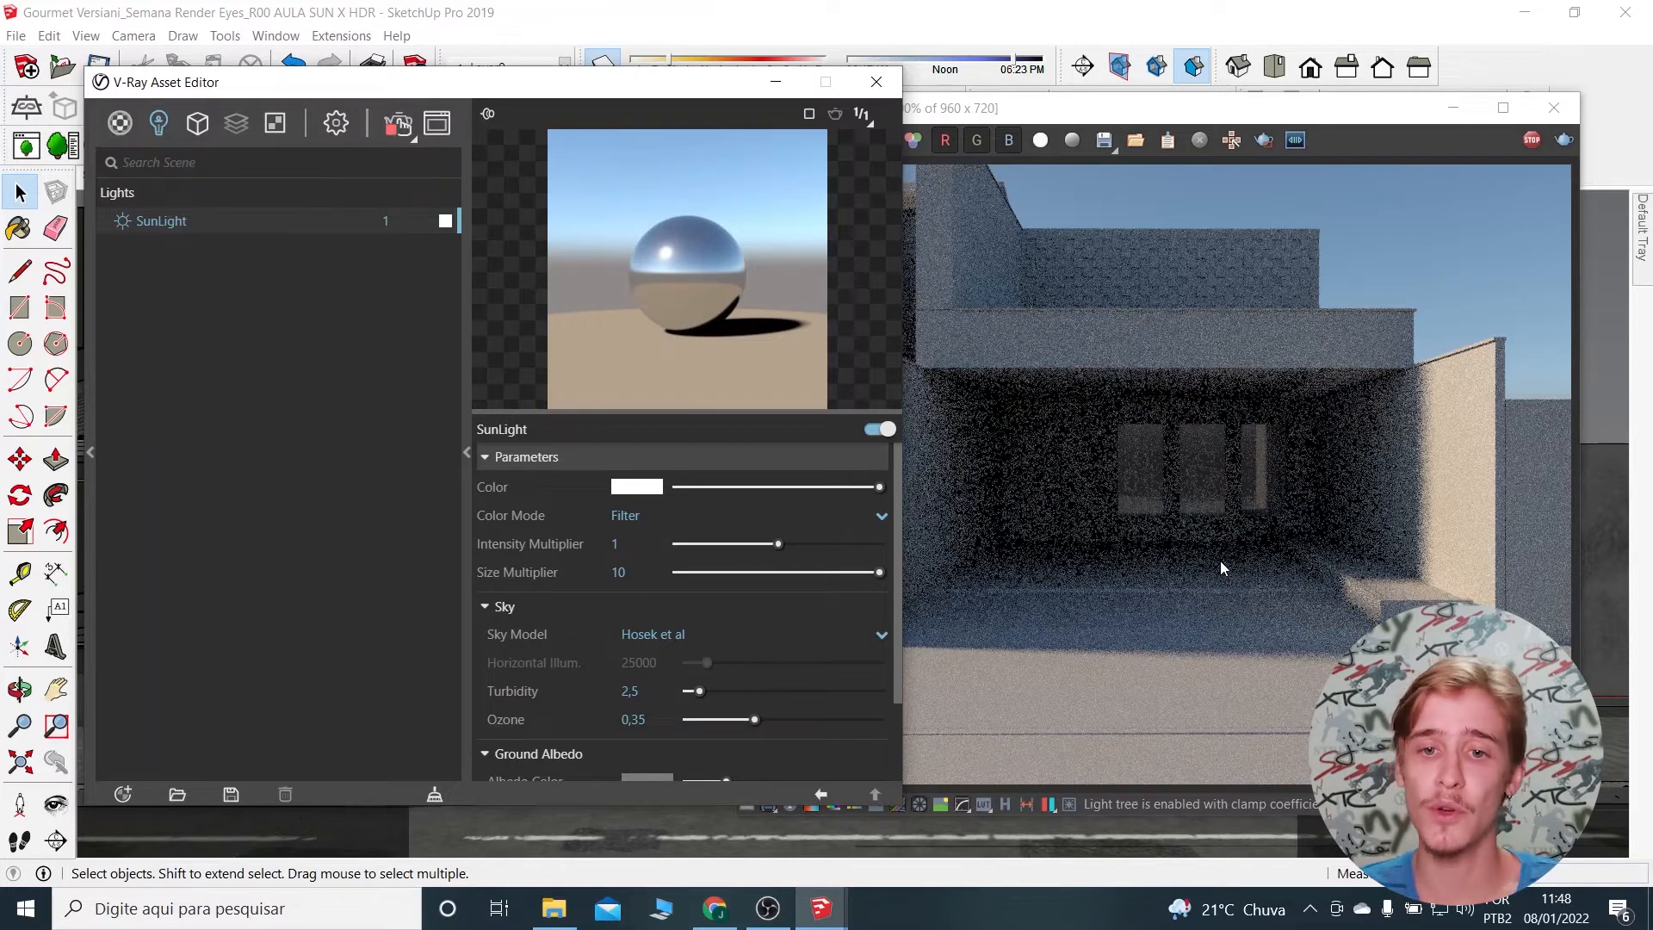
{"action": "left_click_drag", "start_coordinate": [542, 87], "coordinate": [528, 106]}
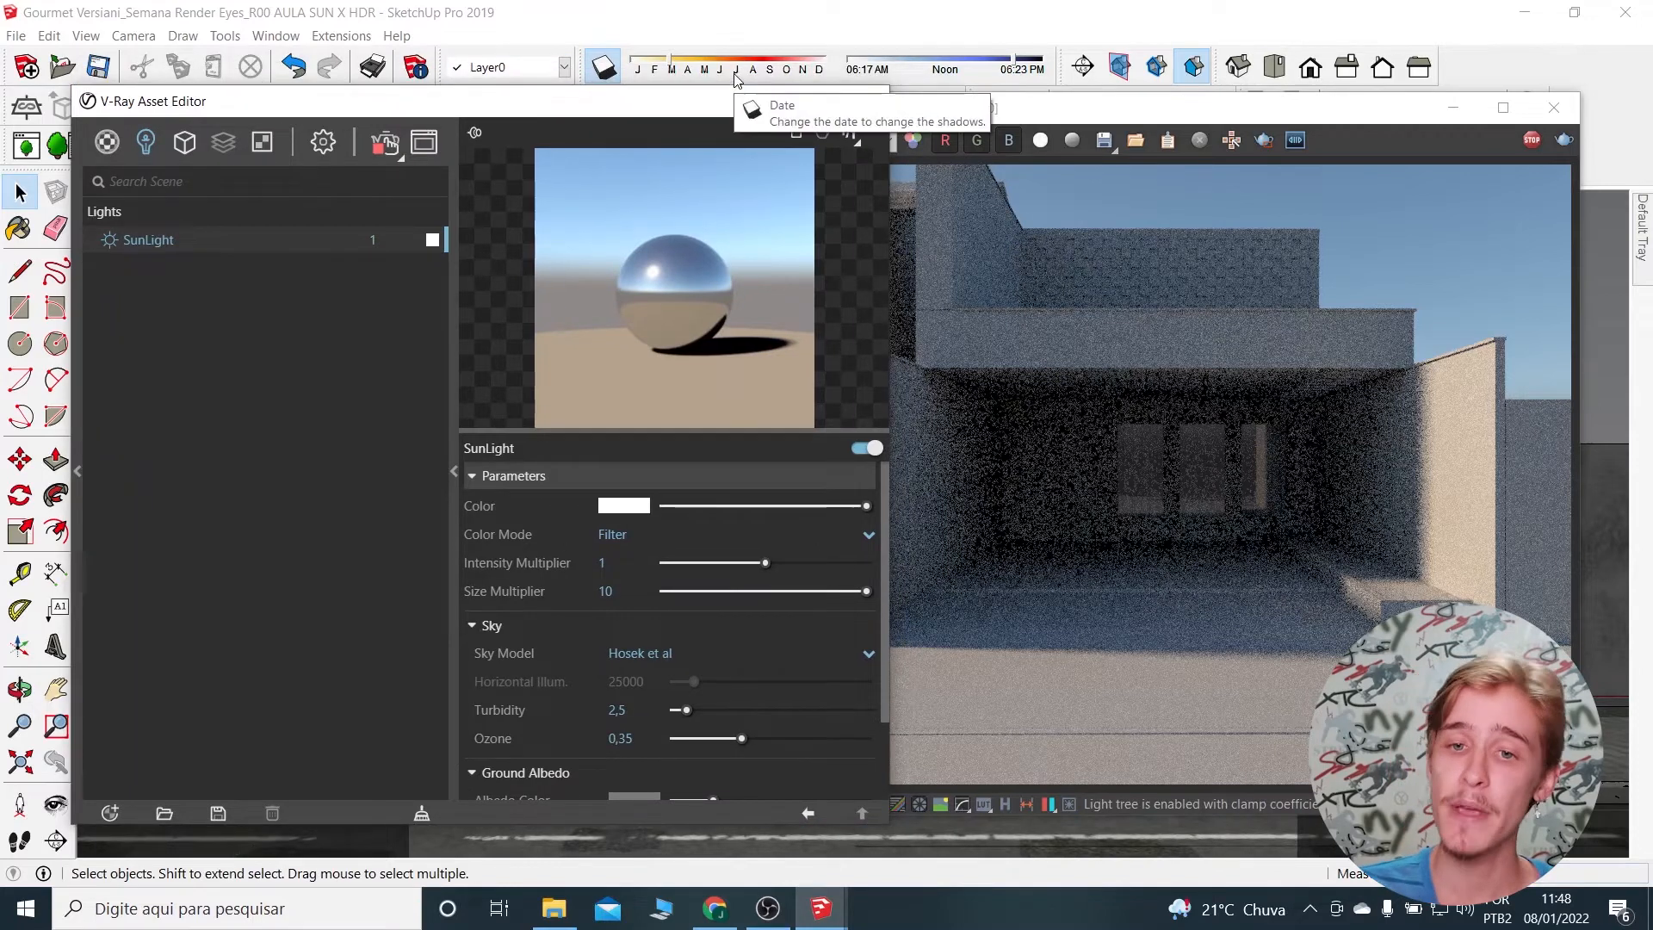
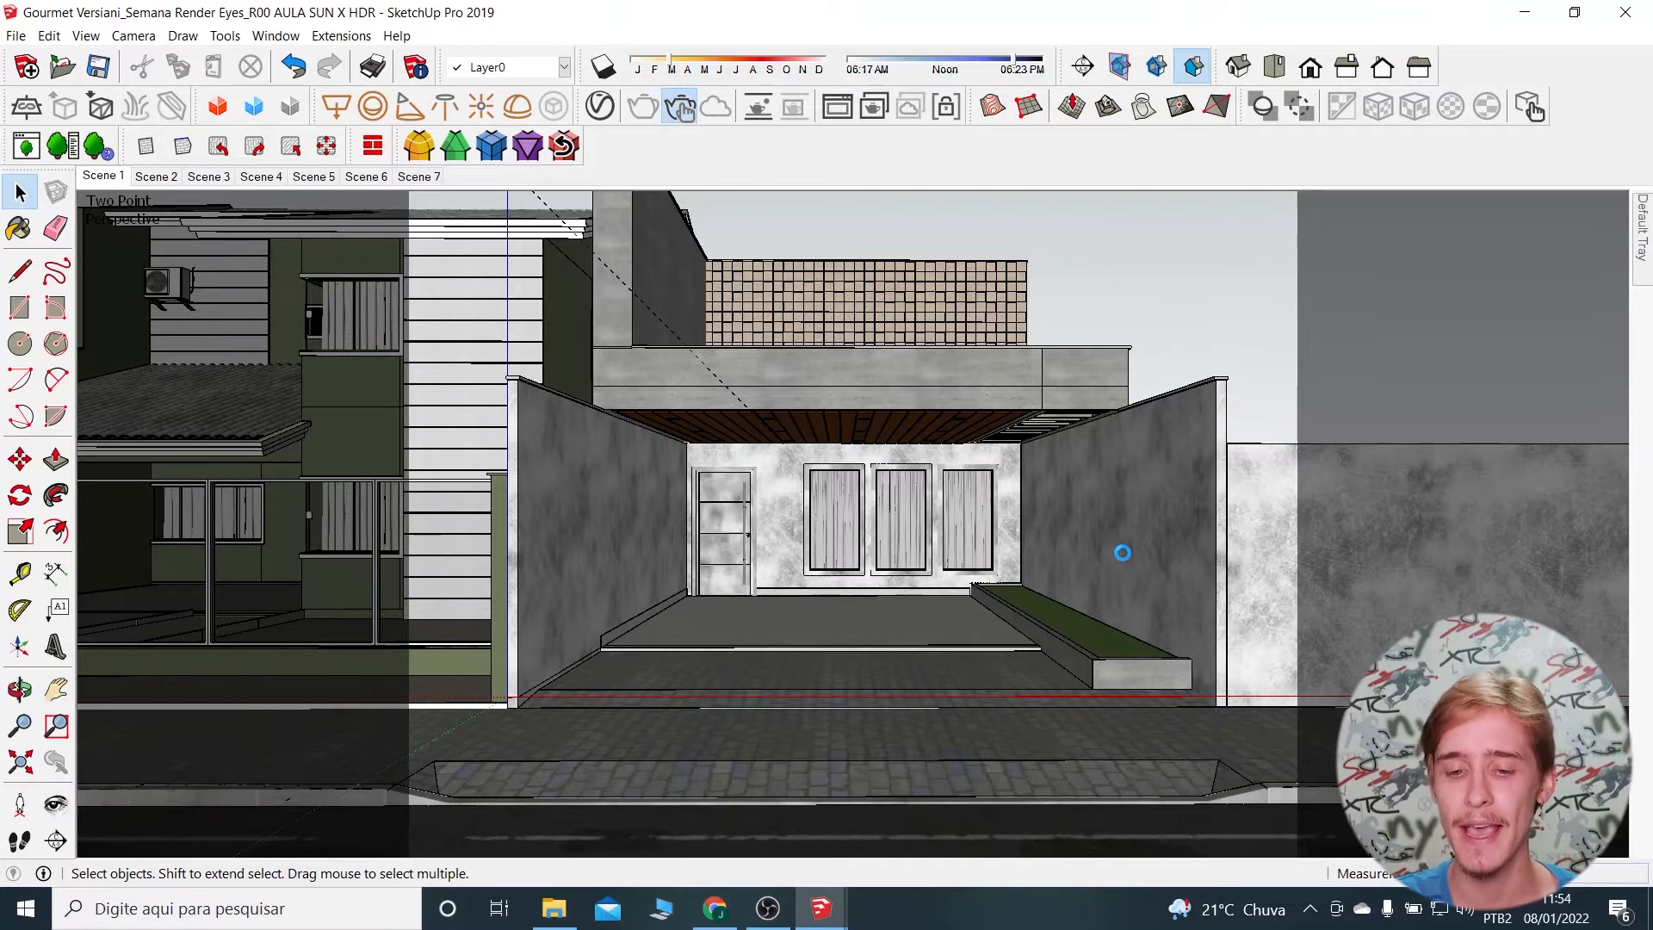
Switch to Chrome, search Google for "POLYHEAVEN" and open the Poly Haven website.
{"action": "left_click", "coordinate": [714, 906]}
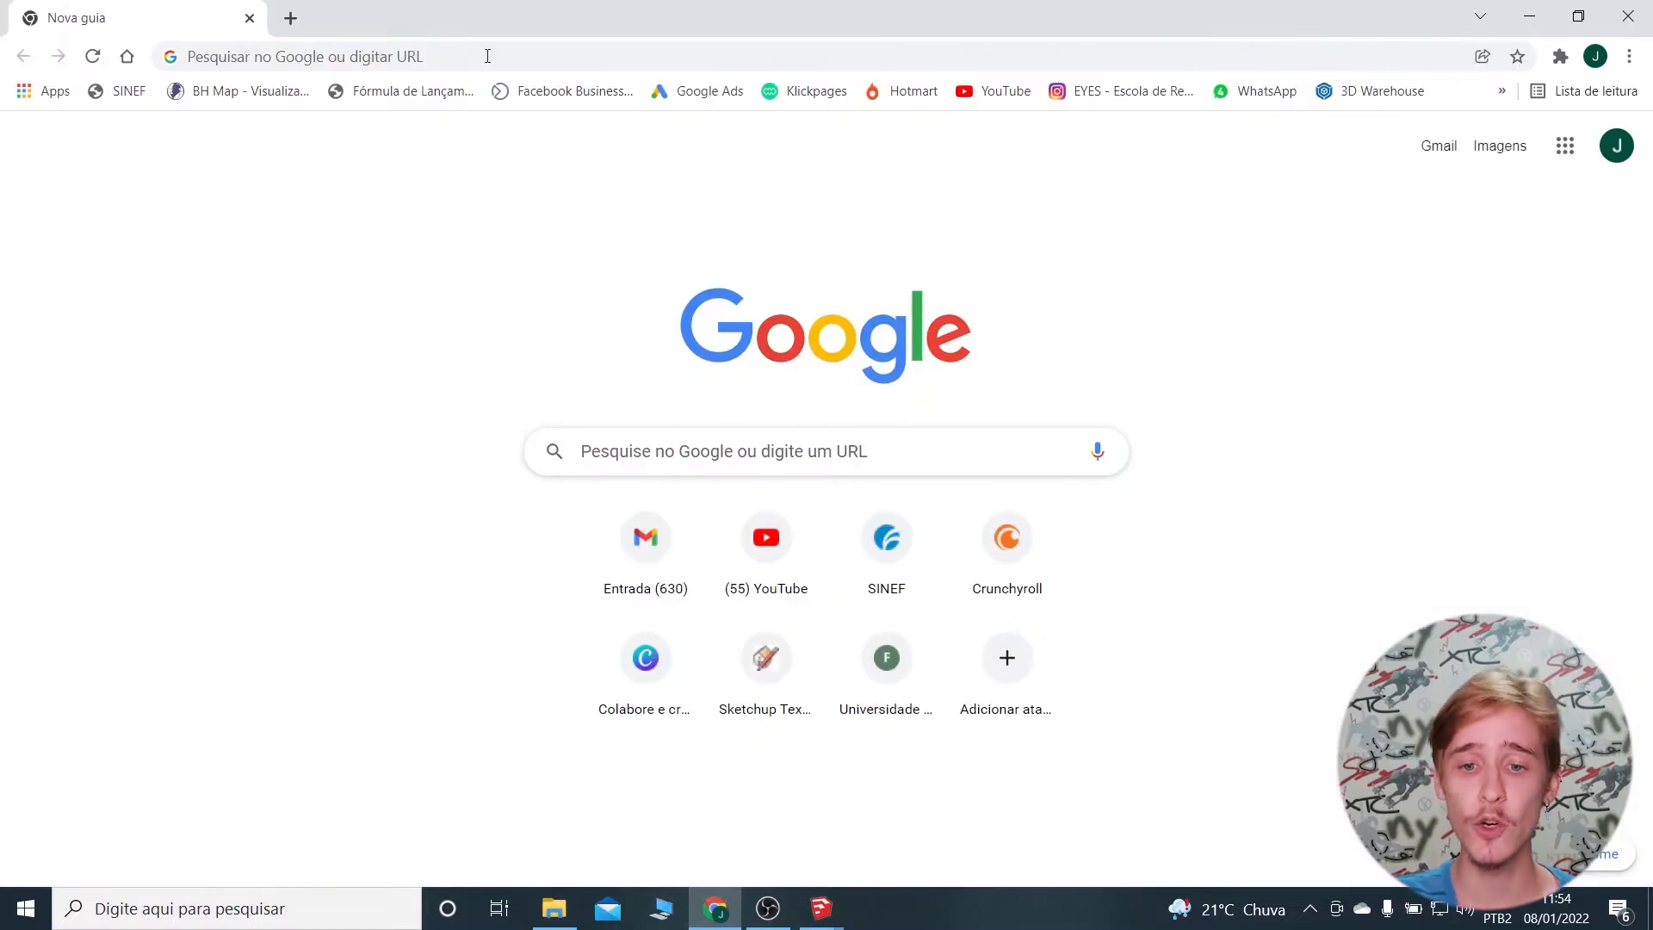
{"action": "left_click", "coordinate": [769, 465]}
{"action": "type", "text": "POLY"}
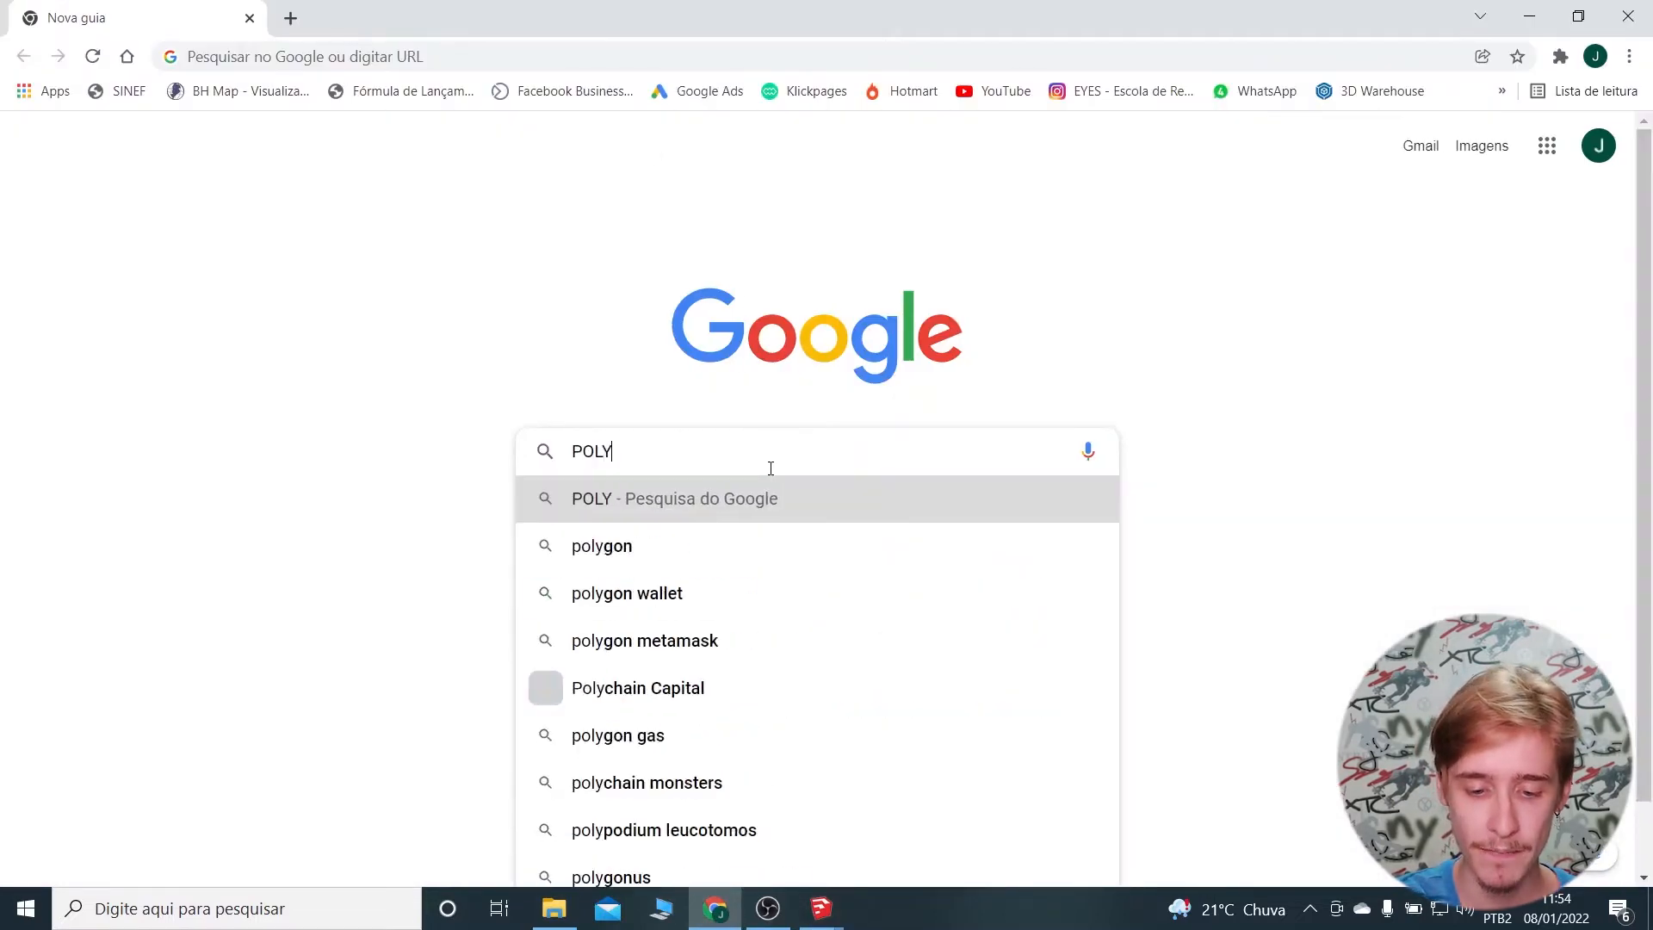
{"action": "type", "text": "HEAVEN"}
{"action": "key", "text": "Return"}
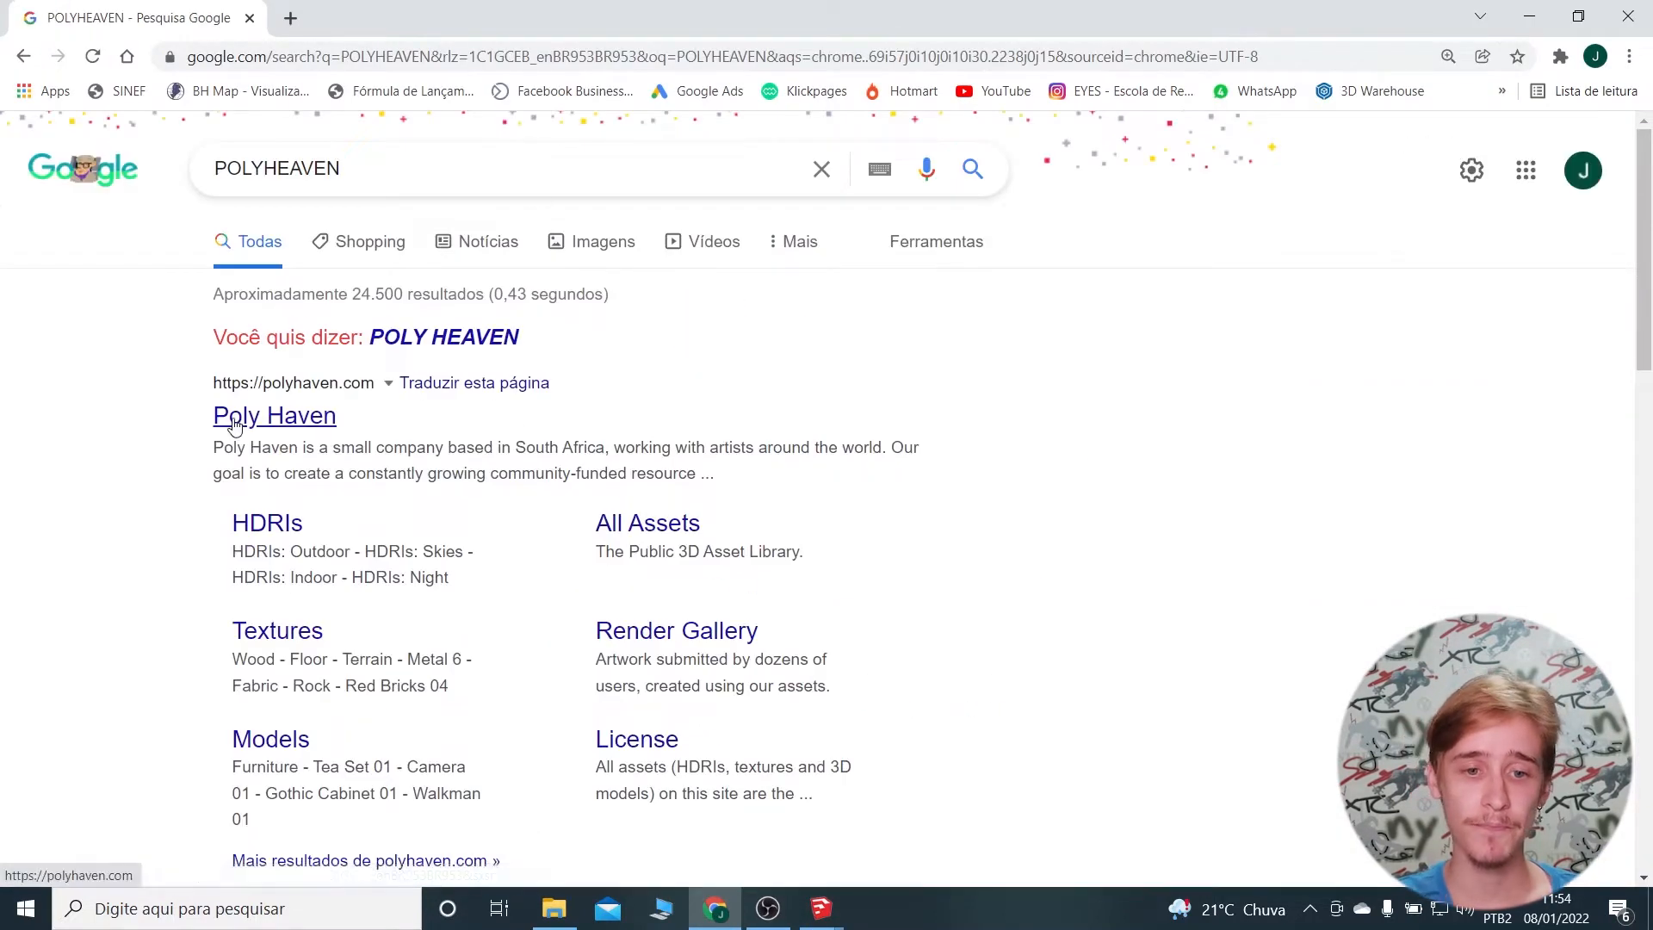
{"action": "left_click", "coordinate": [234, 426]}
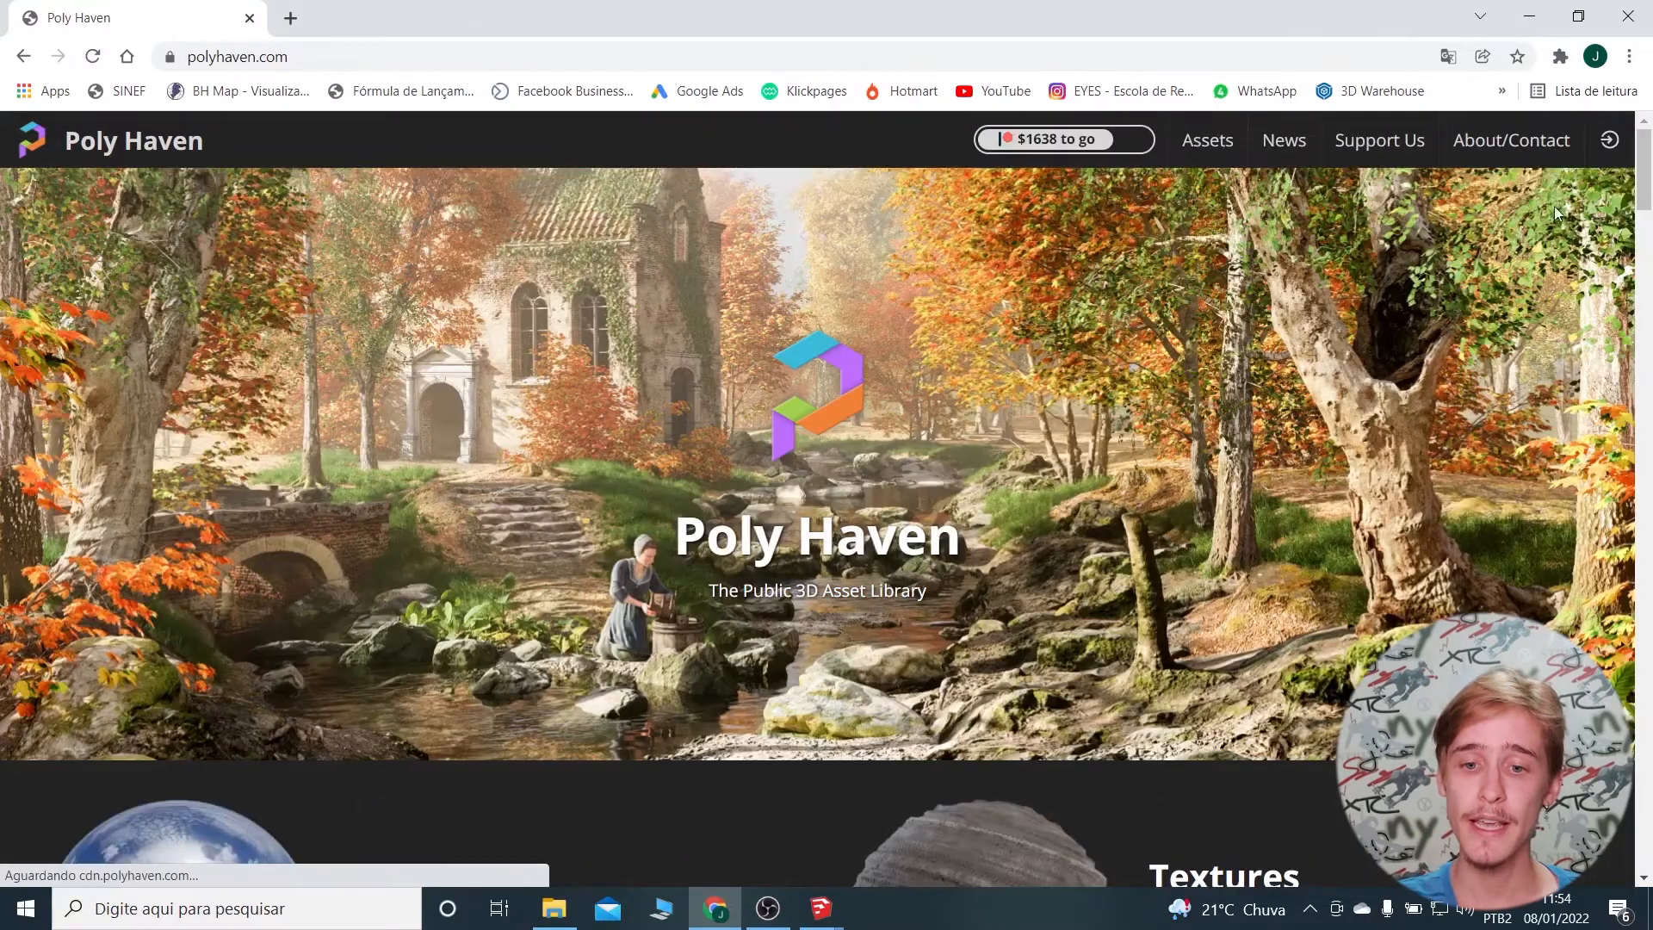
Open Poly Haven's HDRI collection from the home page.
{"action": "scroll", "coordinate": [1119, 534], "scroll_direction": "down", "scroll_amount": 3}
{"action": "scroll", "coordinate": [1216, 395], "scroll_direction": "up", "scroll_amount": 1}
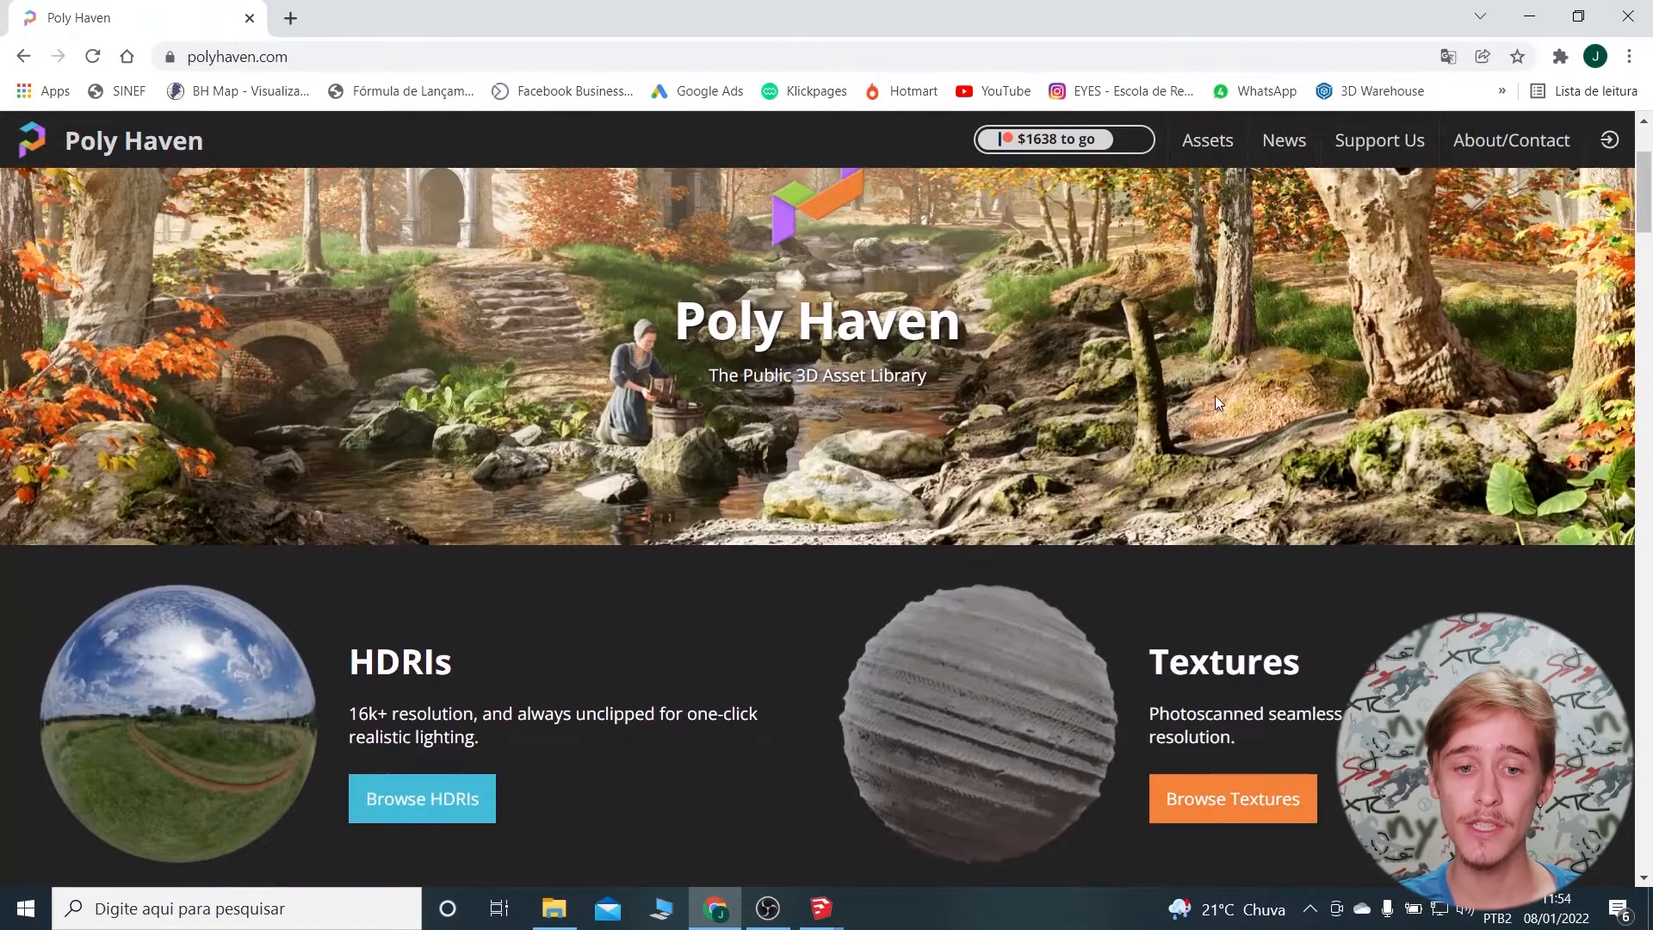
{"action": "scroll", "coordinate": [1215, 395], "scroll_direction": "down", "scroll_amount": 3}
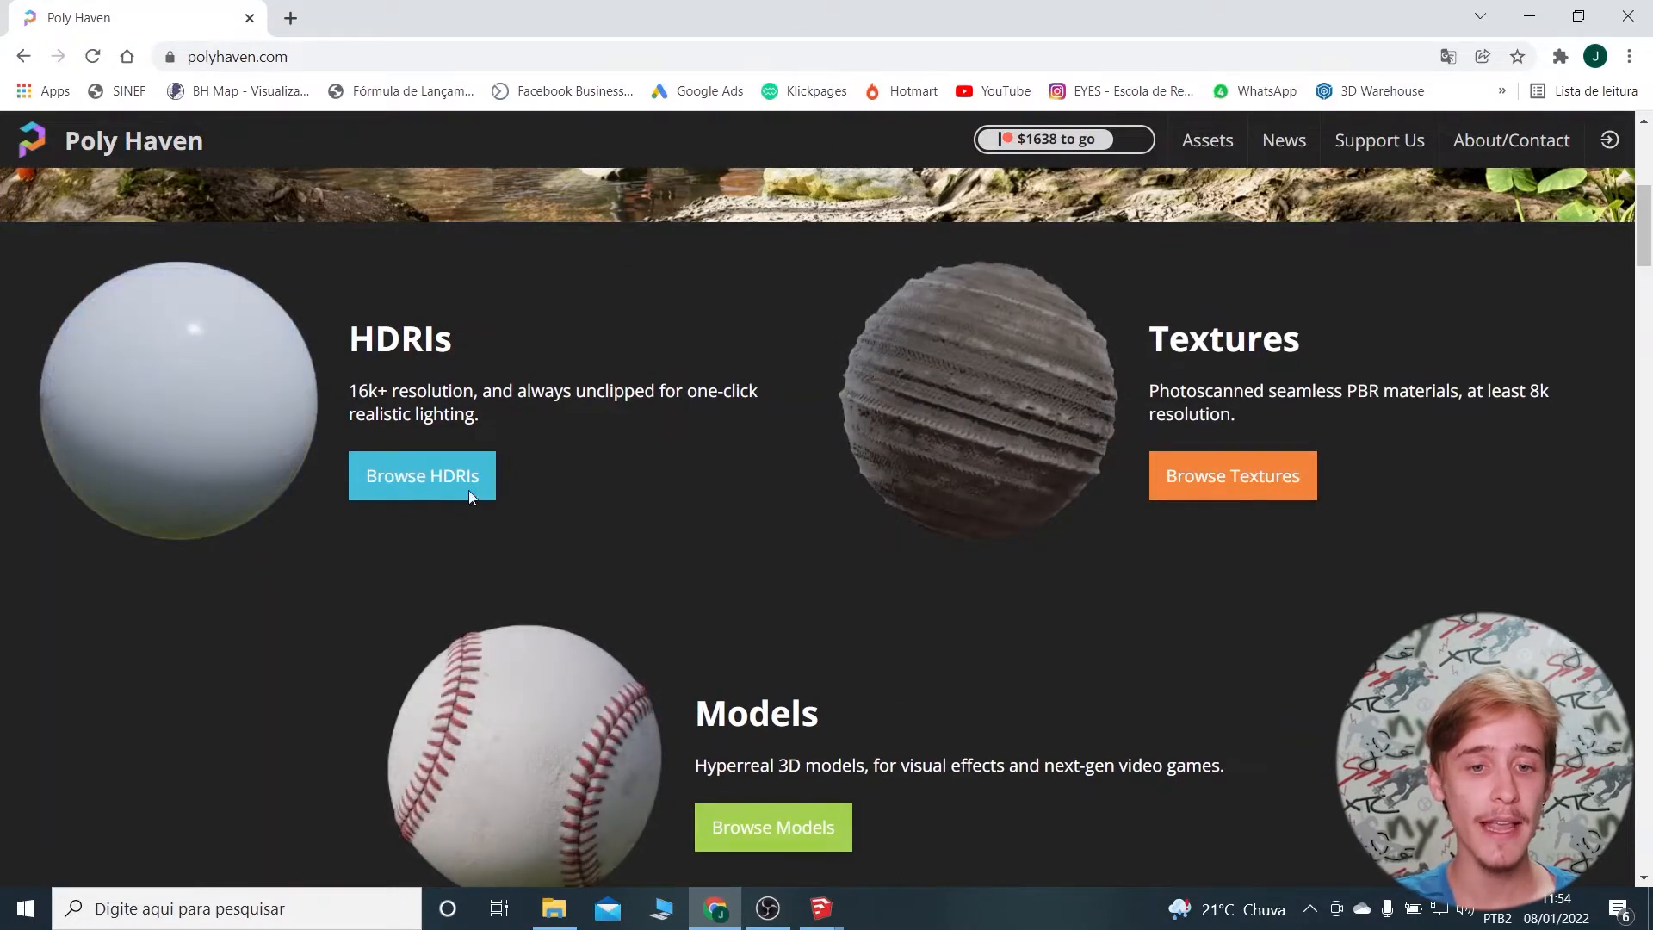
{"action": "left_click", "coordinate": [419, 479]}
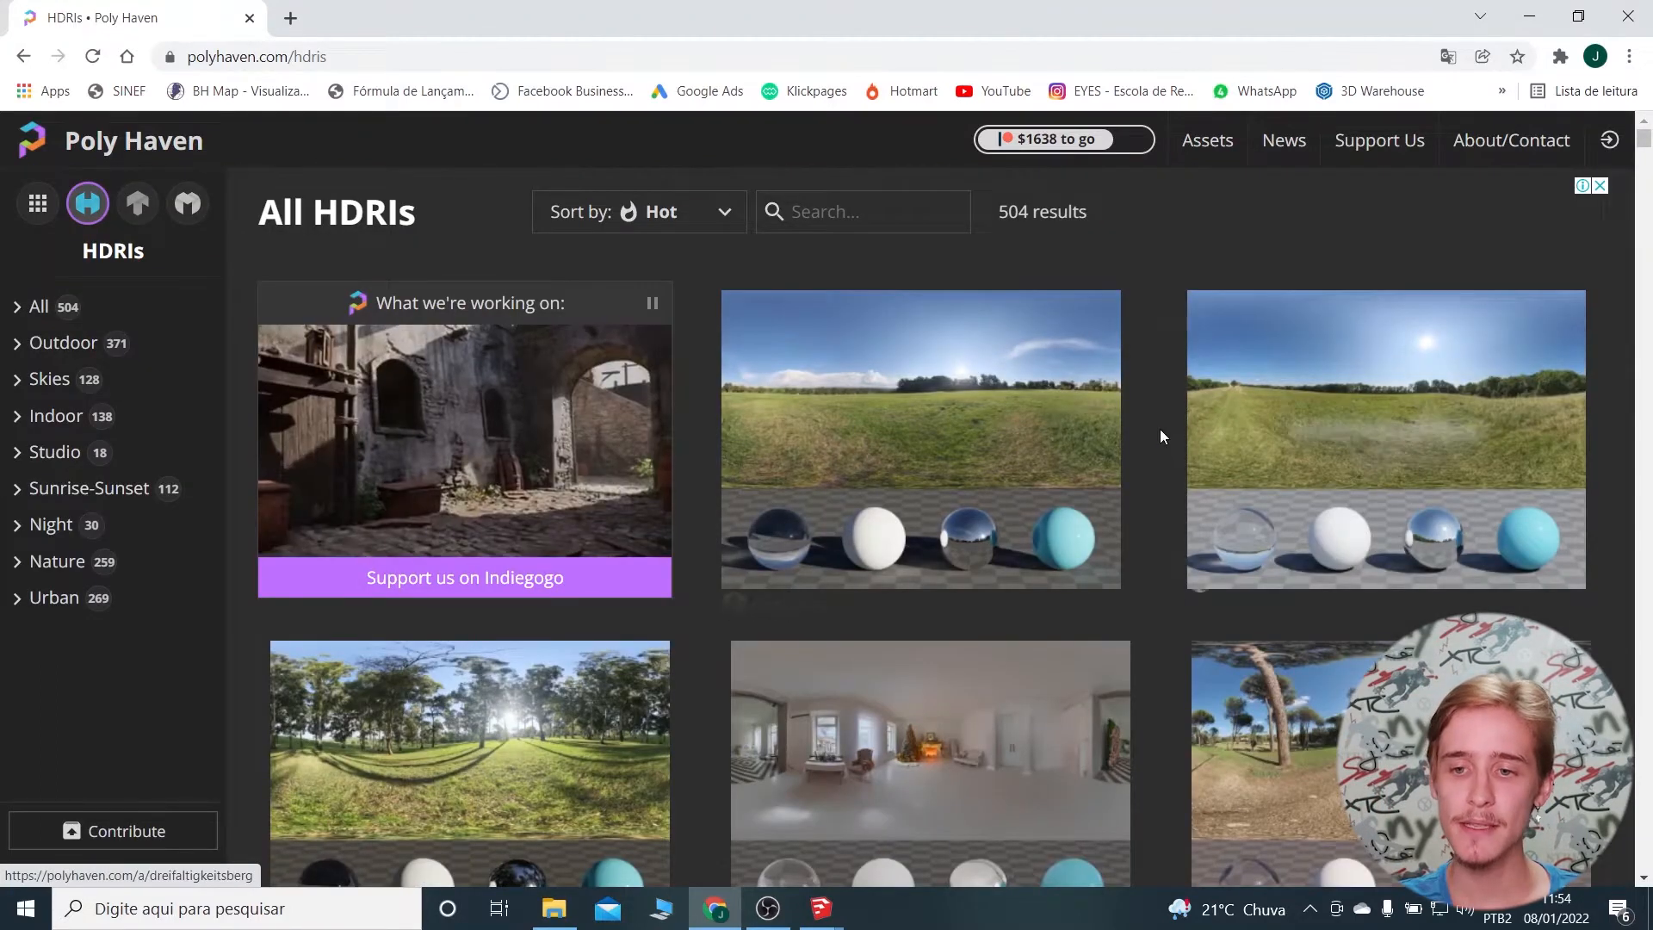
Browse the HDRI thumbnails, view the Spaichingen Hill HDRI's page and return to the collection.
{"action": "scroll", "coordinate": [1160, 439], "scroll_direction": "down", "scroll_amount": 2}
{"action": "scroll", "coordinate": [1159, 441], "scroll_direction": "down", "scroll_amount": 2}
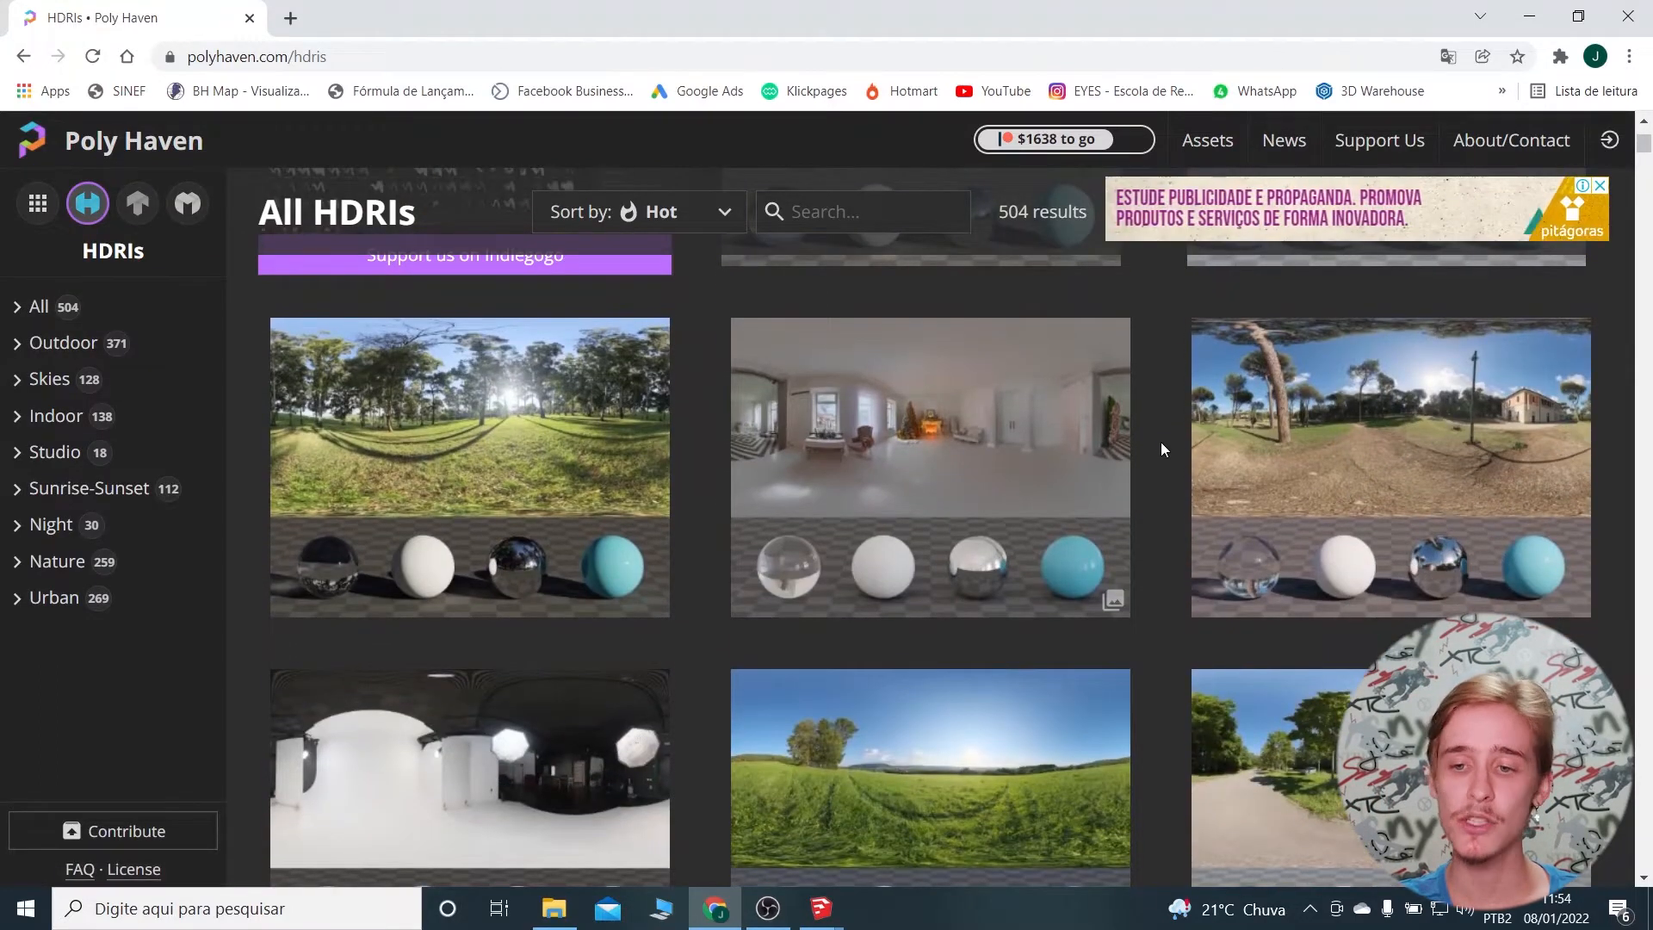
{"action": "scroll", "coordinate": [1160, 444], "scroll_direction": "down", "scroll_amount": 1}
{"action": "scroll", "coordinate": [1161, 444], "scroll_direction": "up", "scroll_amount": 1}
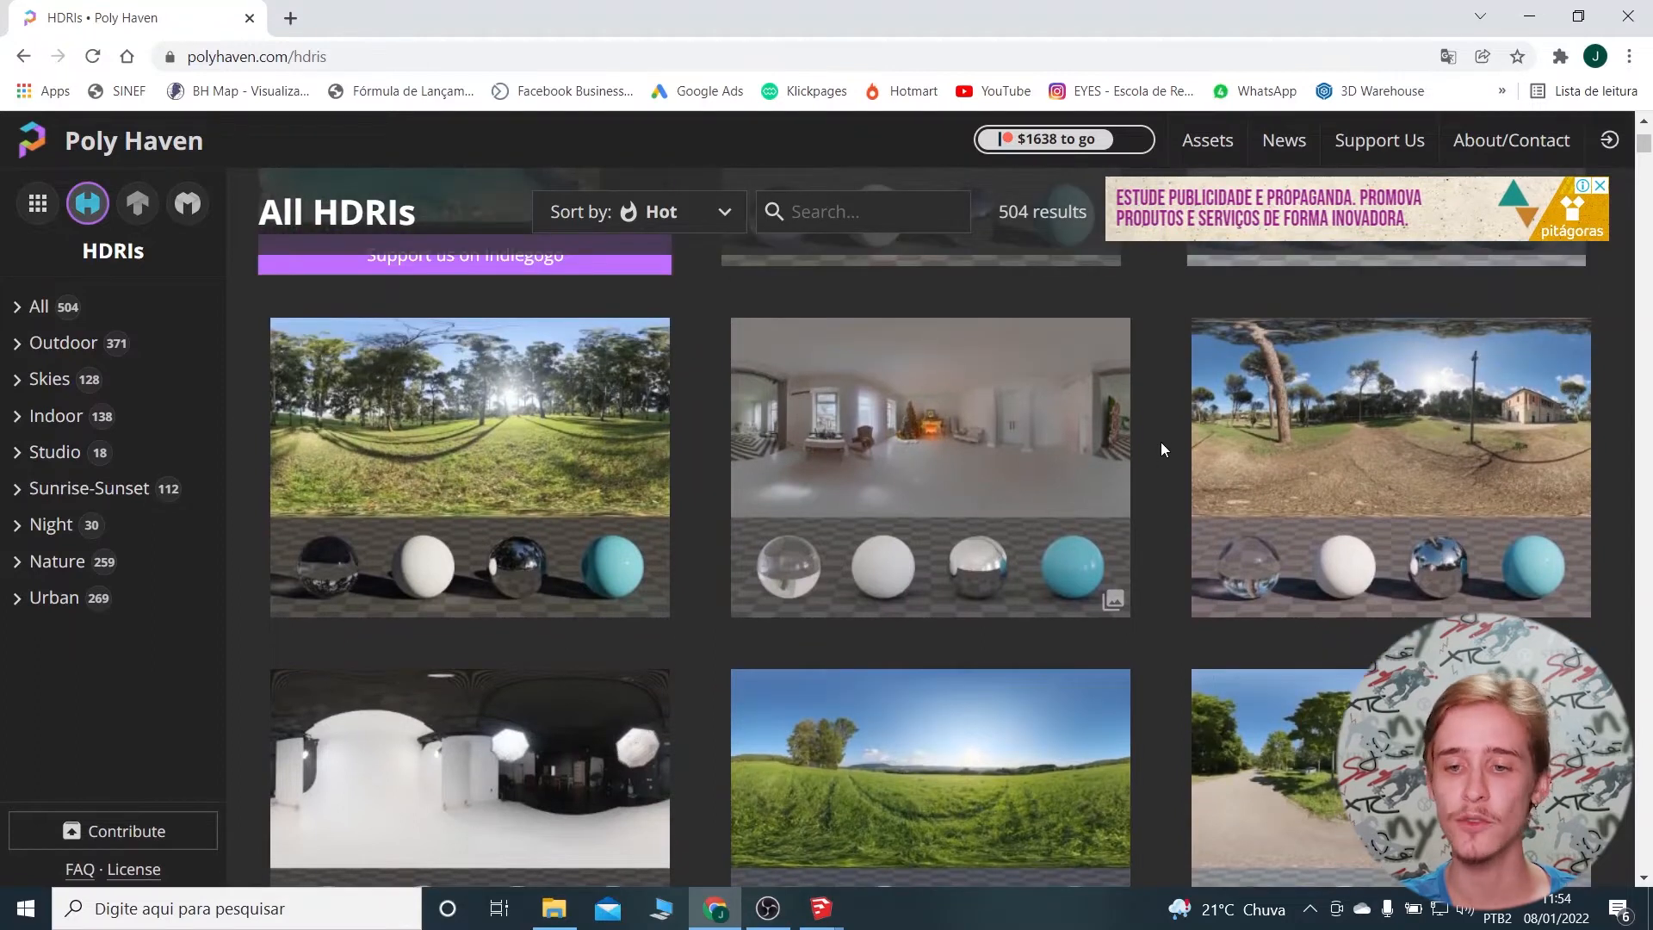
{"action": "scroll", "coordinate": [1161, 444], "scroll_direction": "down", "scroll_amount": 1}
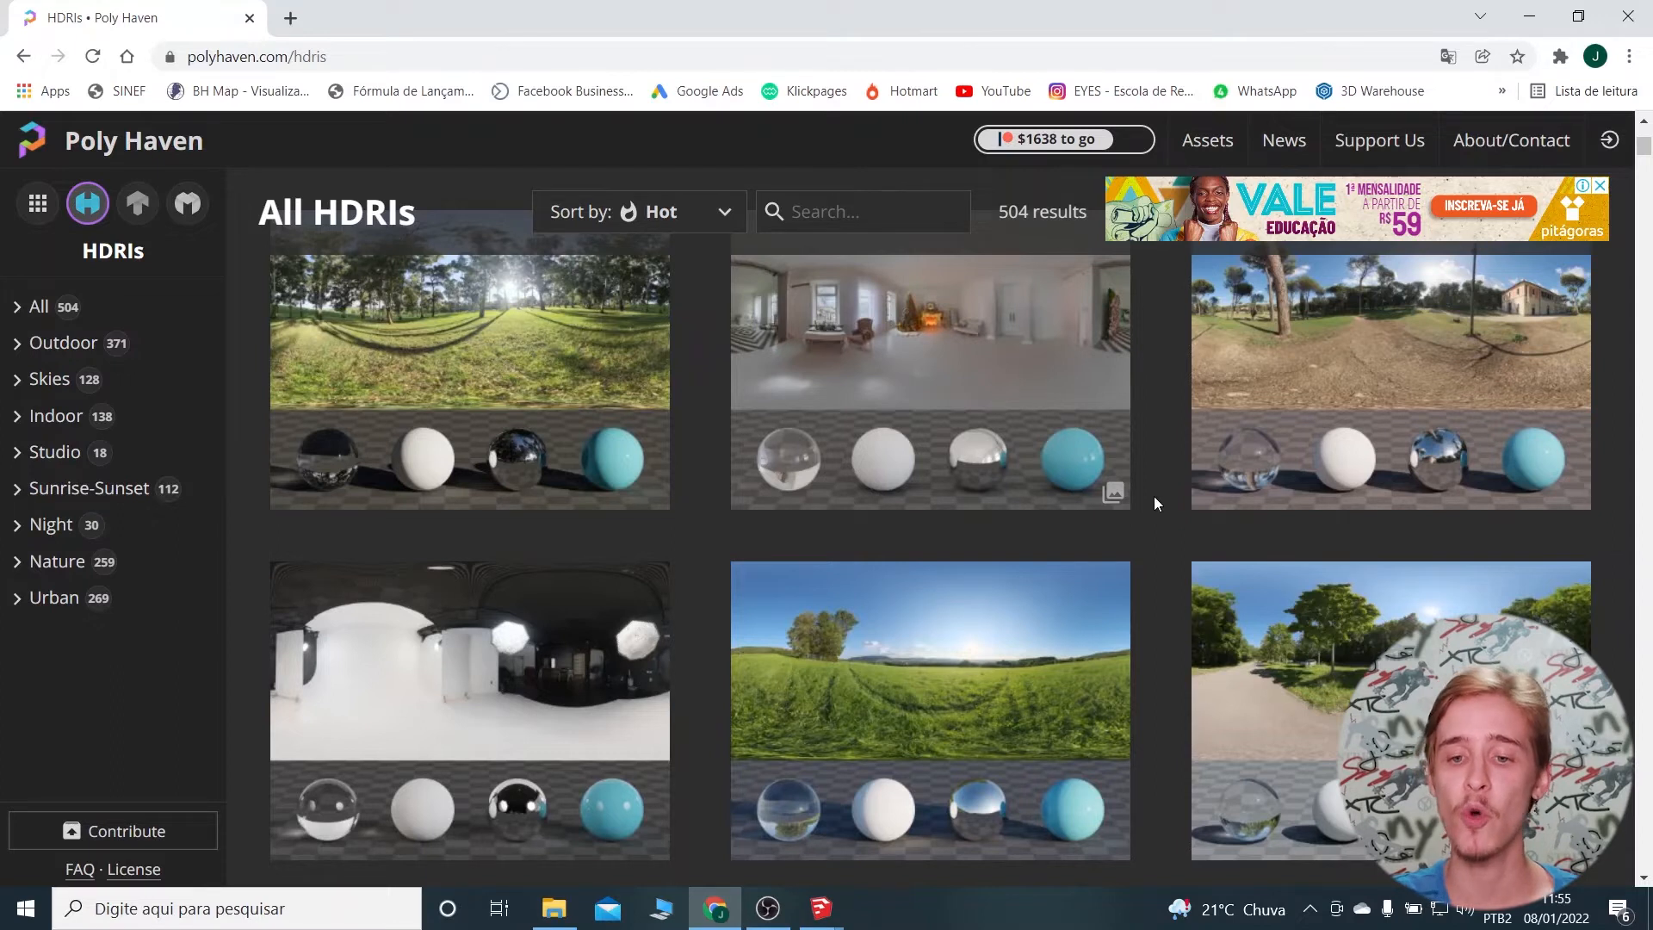
{"action": "left_click", "coordinate": [998, 607]}
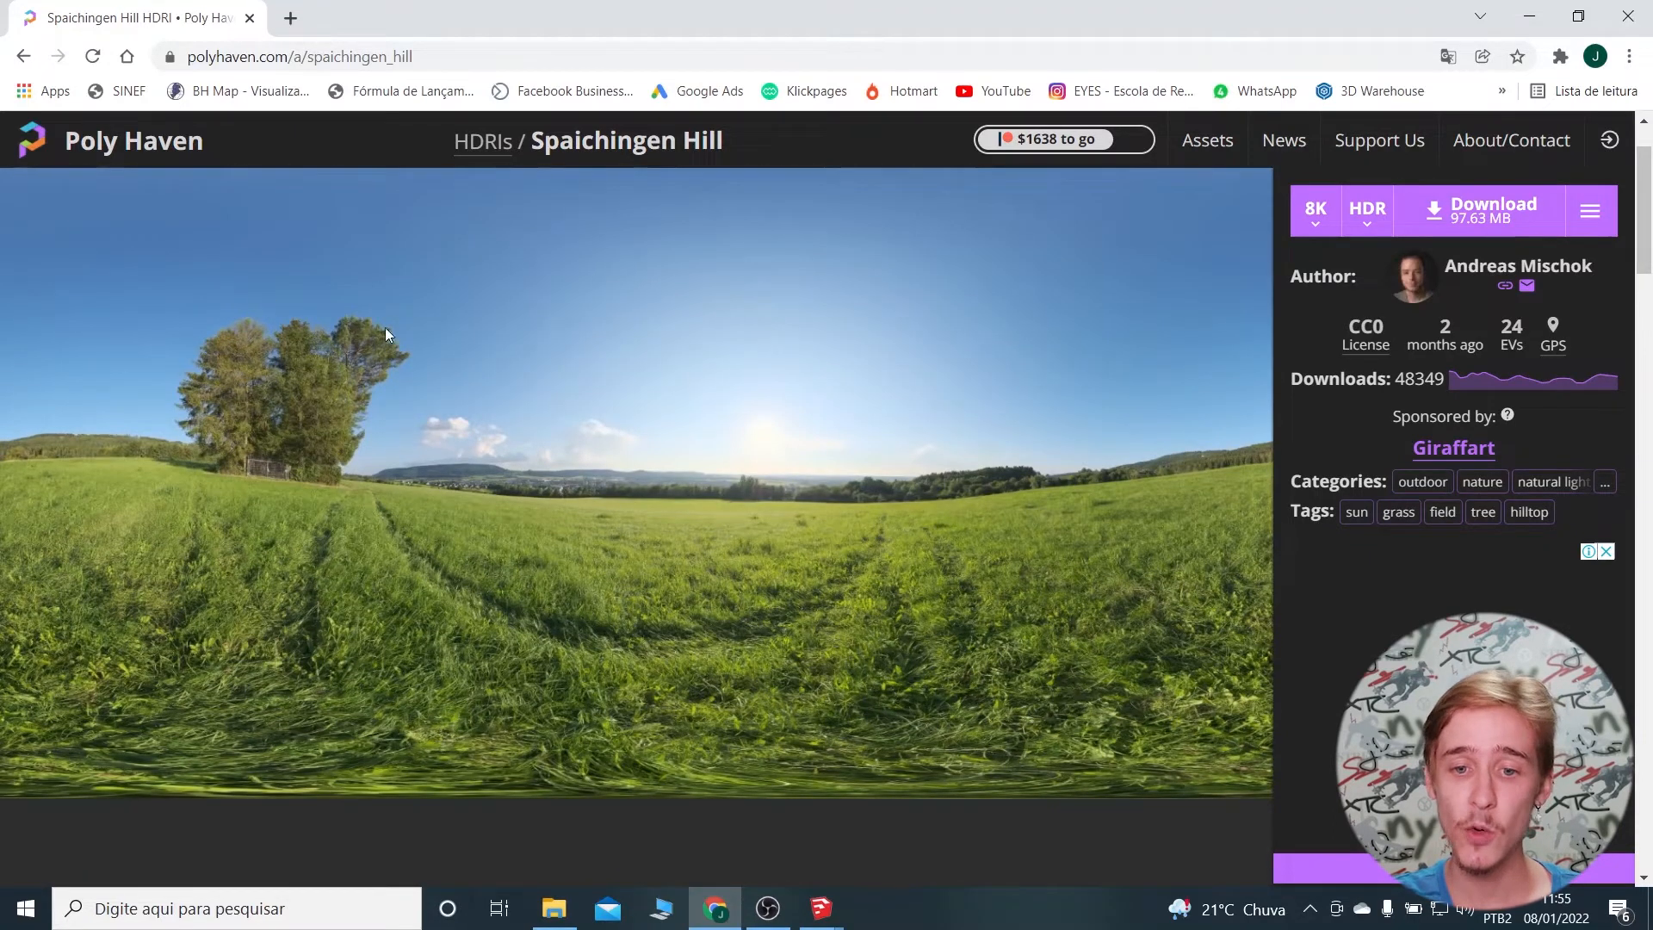
{"action": "key", "text": "alt+Left"}
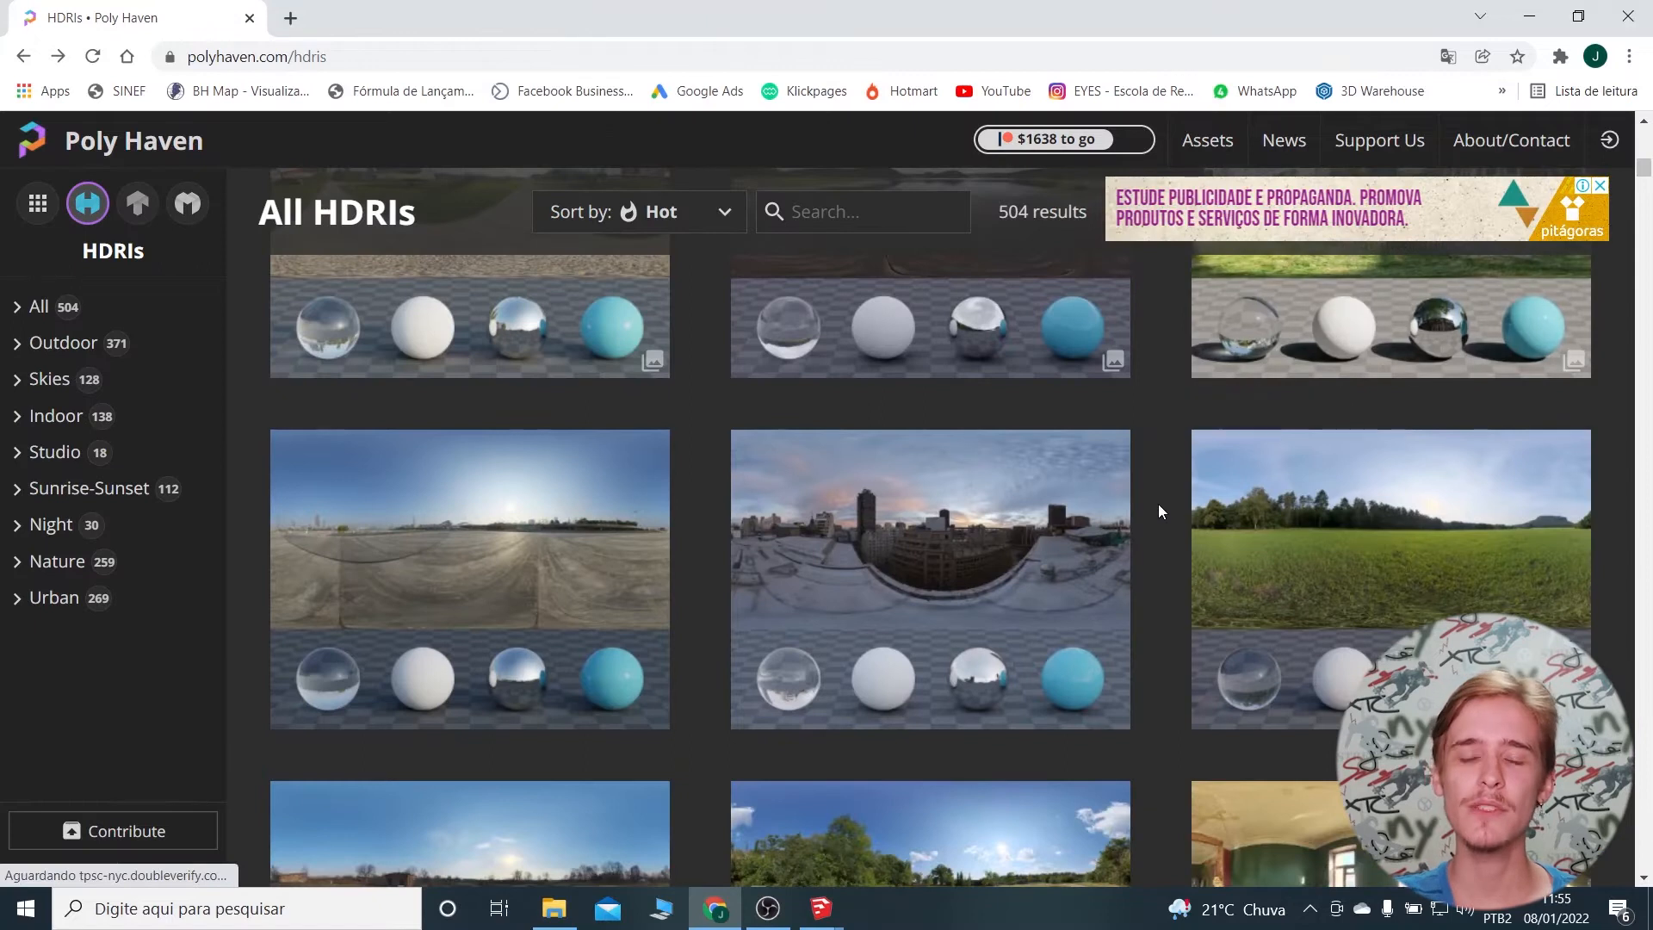
{"action": "scroll", "coordinate": [1159, 503], "scroll_direction": "down", "scroll_amount": 2}
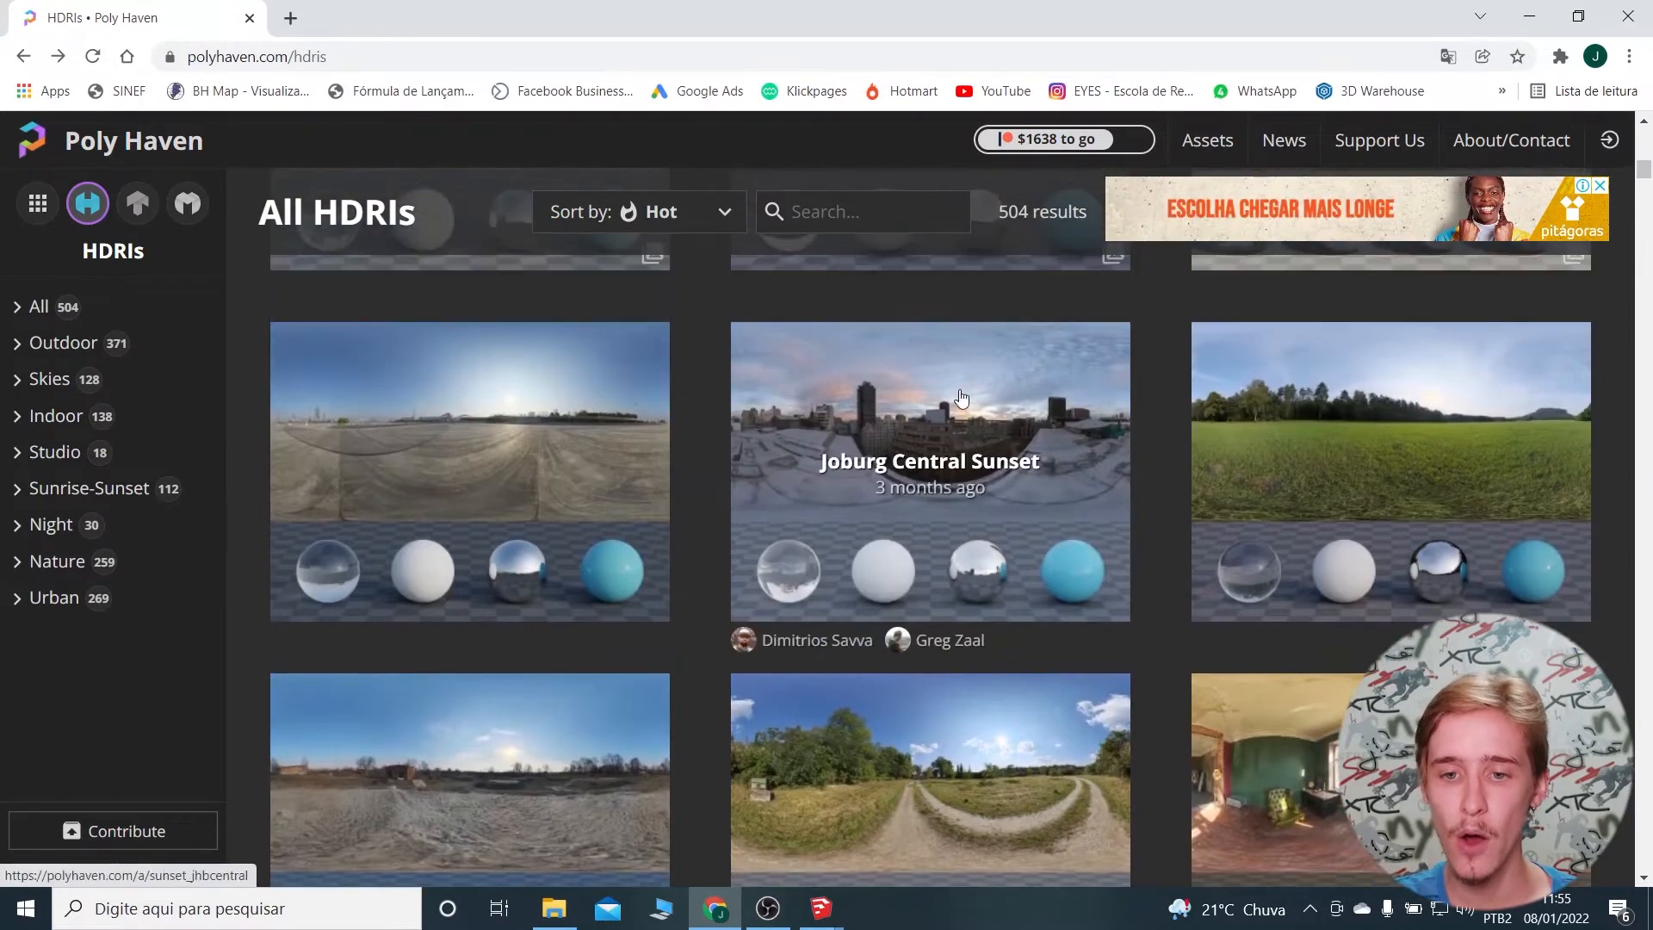
View the Joburg Central Sunset HDRI's page and return to the HDRI collection.
{"action": "left_click", "coordinate": [957, 398]}
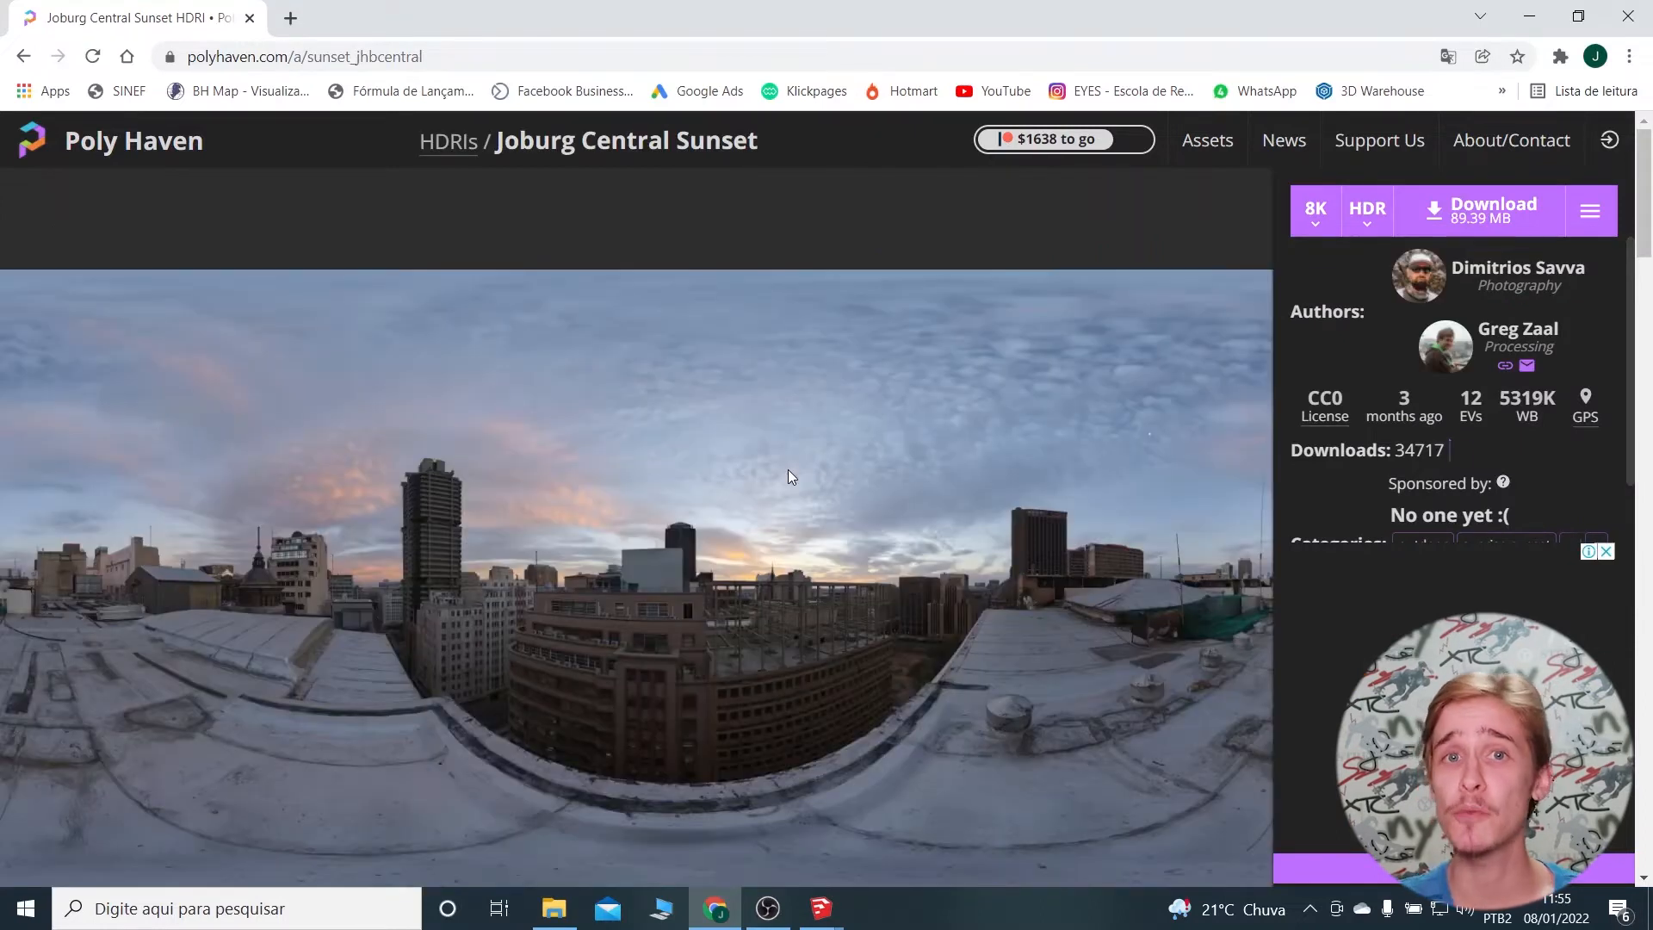
{"action": "scroll", "coordinate": [661, 540], "scroll_direction": "down", "scroll_amount": 1}
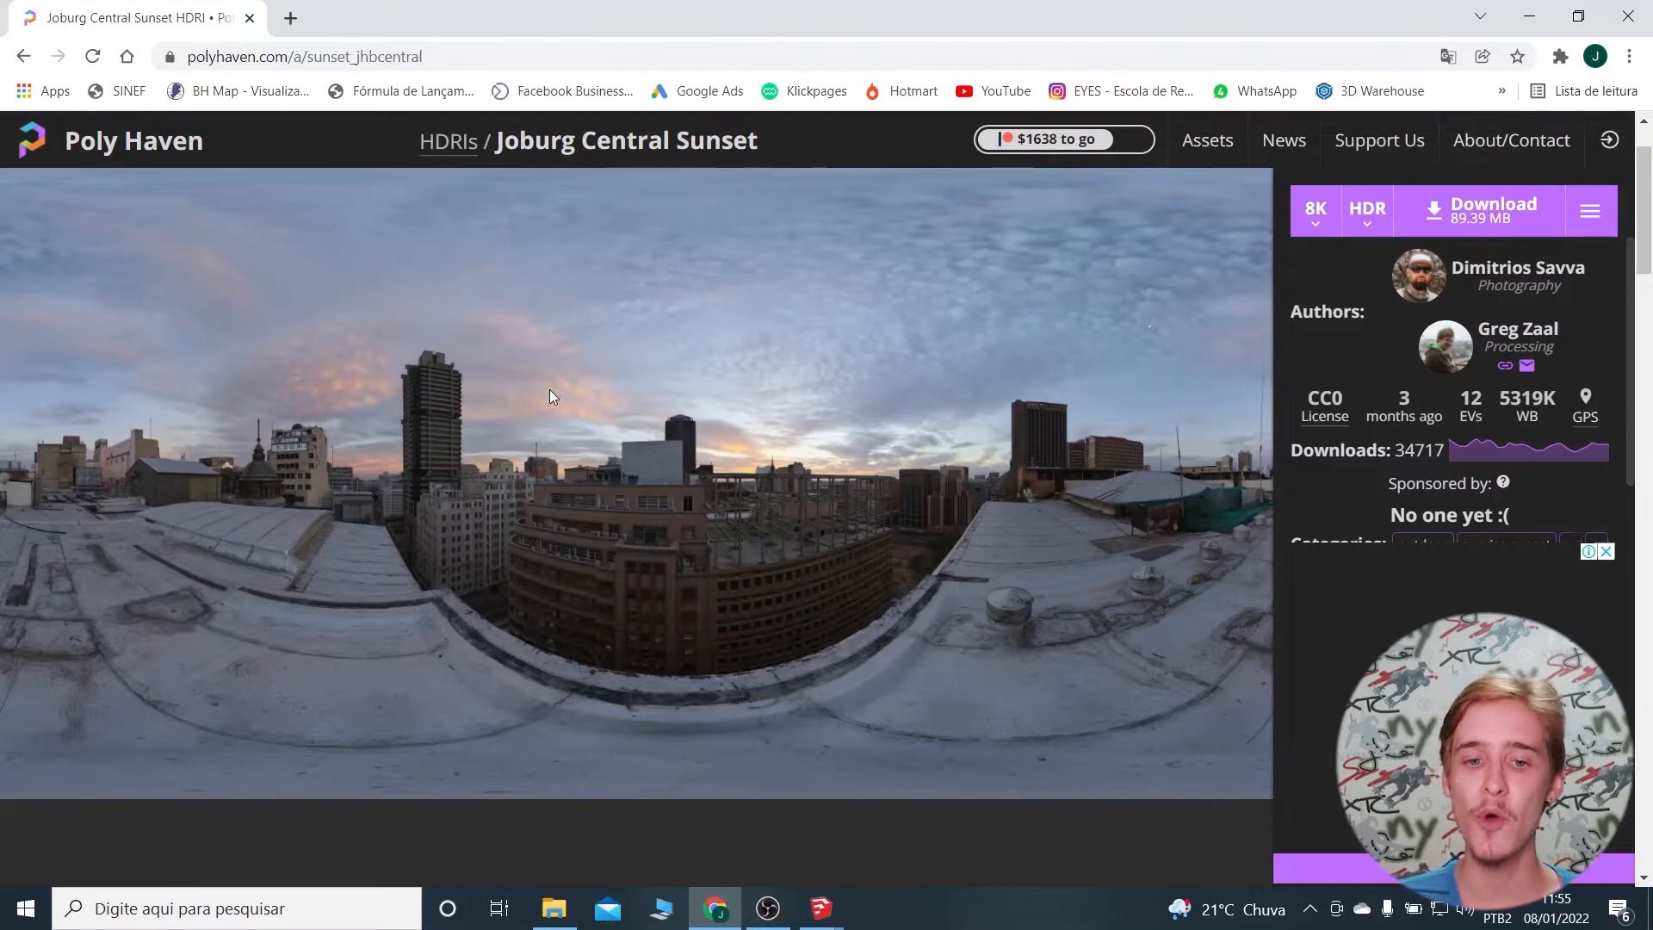
{"action": "key", "text": "alt+Left"}
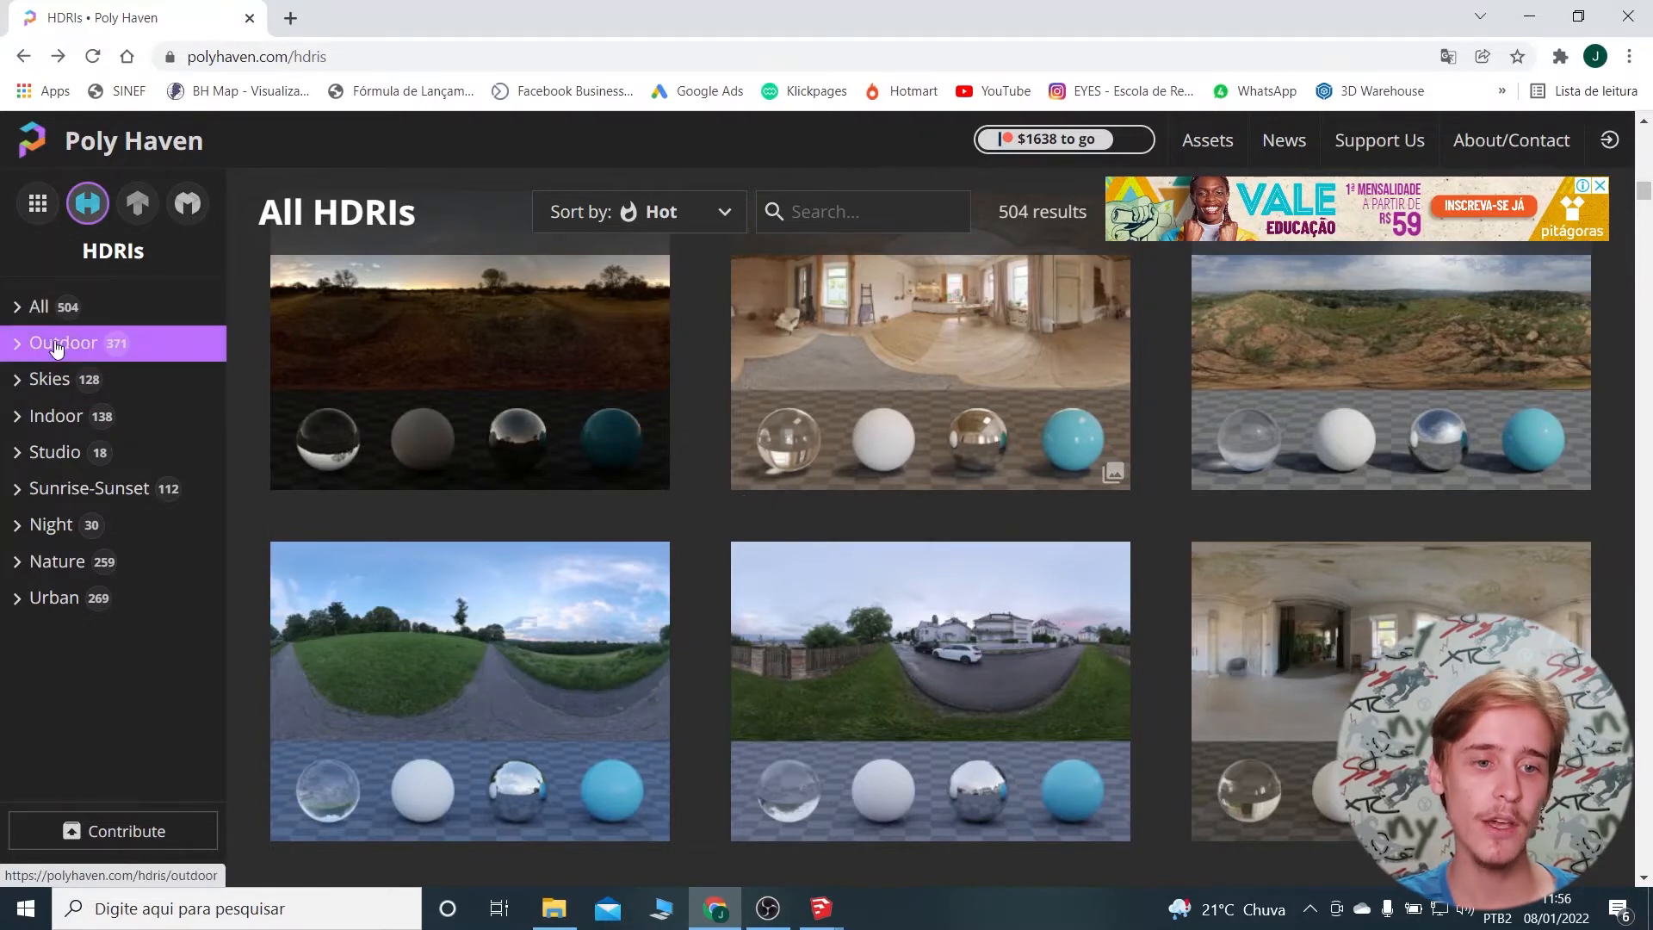
Filter the HDRIs to the Skies category and browse through its thumbnails.
{"action": "left_click", "coordinate": [41, 391]}
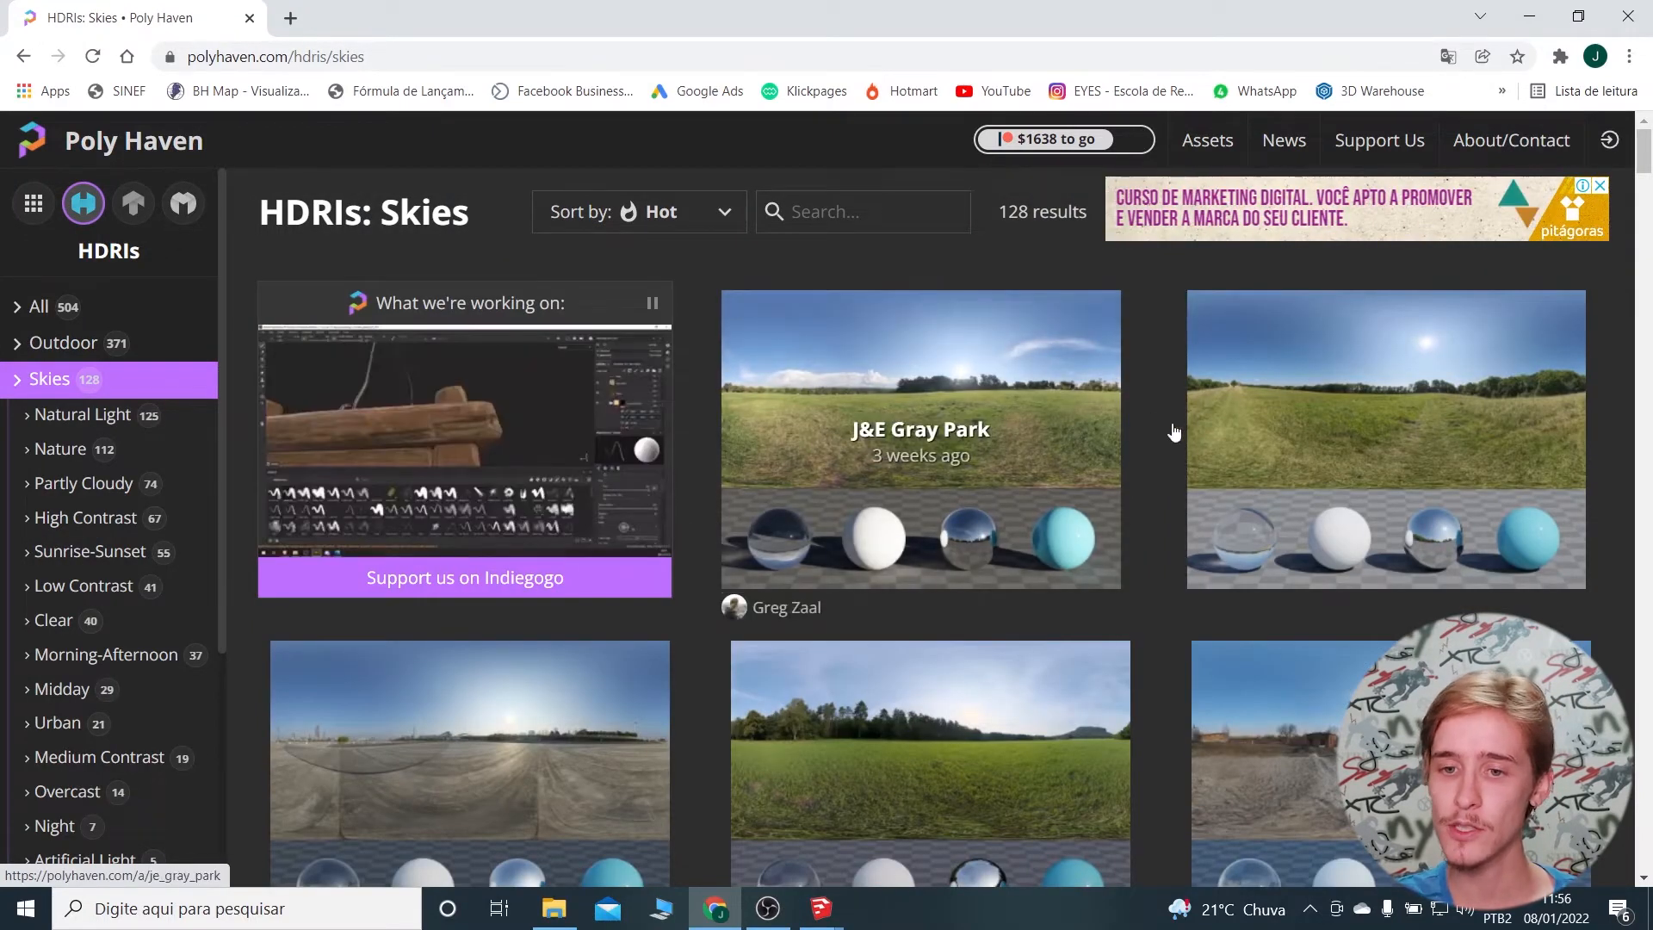
{"action": "scroll", "coordinate": [798, 469], "scroll_direction": "down", "scroll_amount": 8}
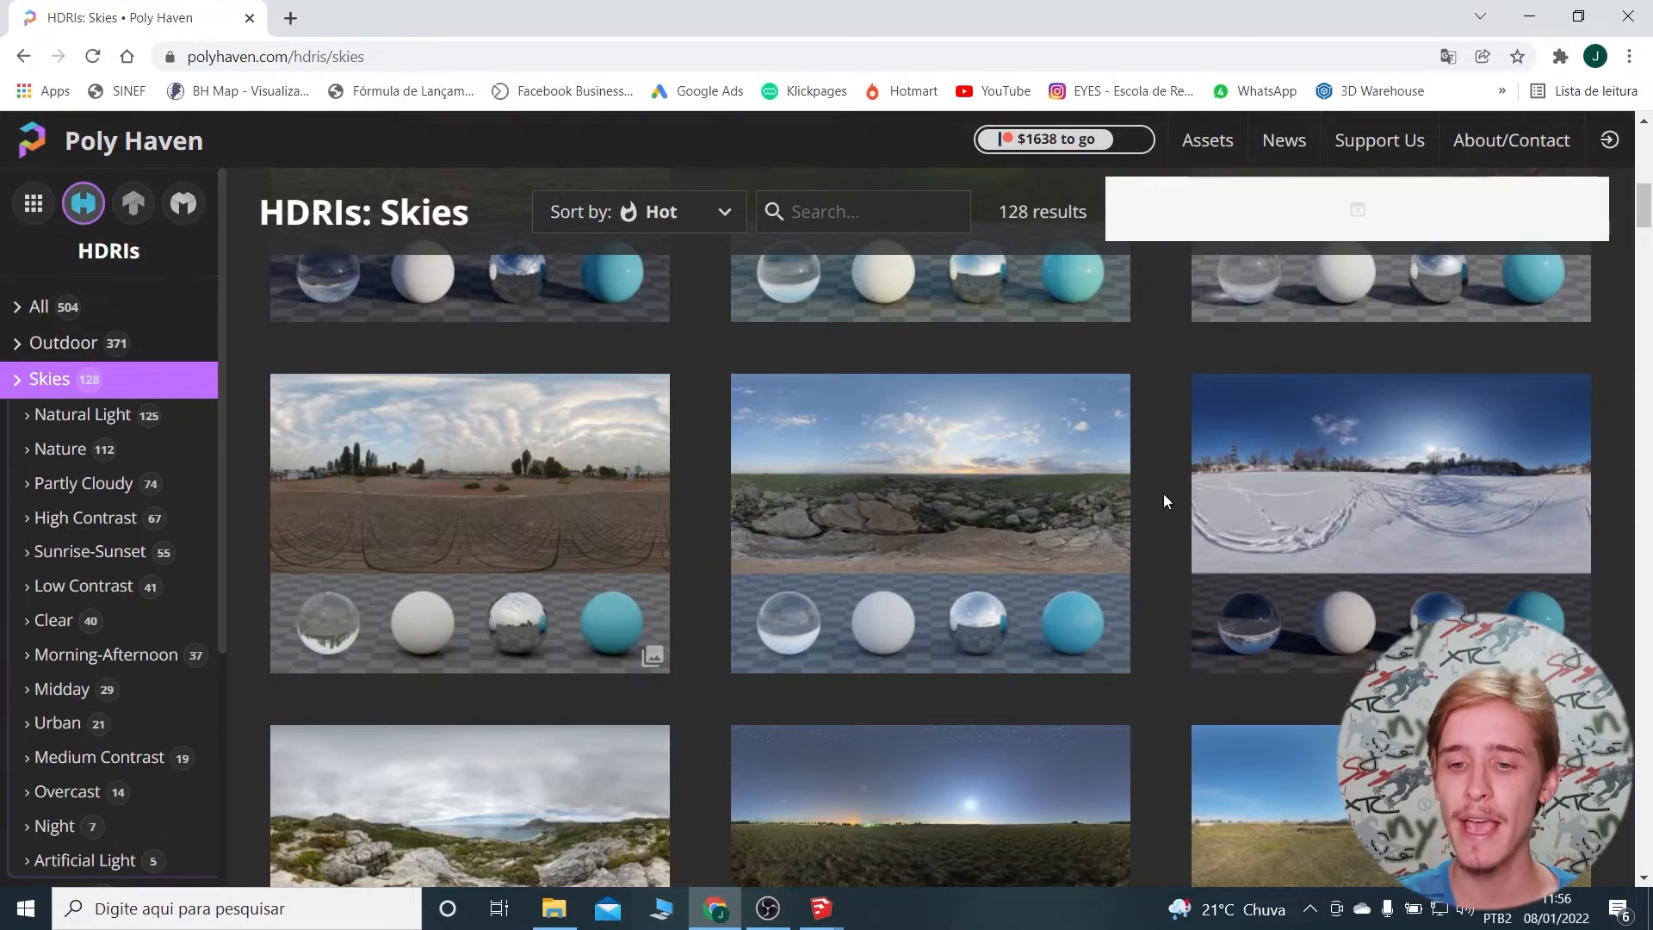
{"action": "scroll", "coordinate": [1164, 499], "scroll_direction": "down", "scroll_amount": 12}
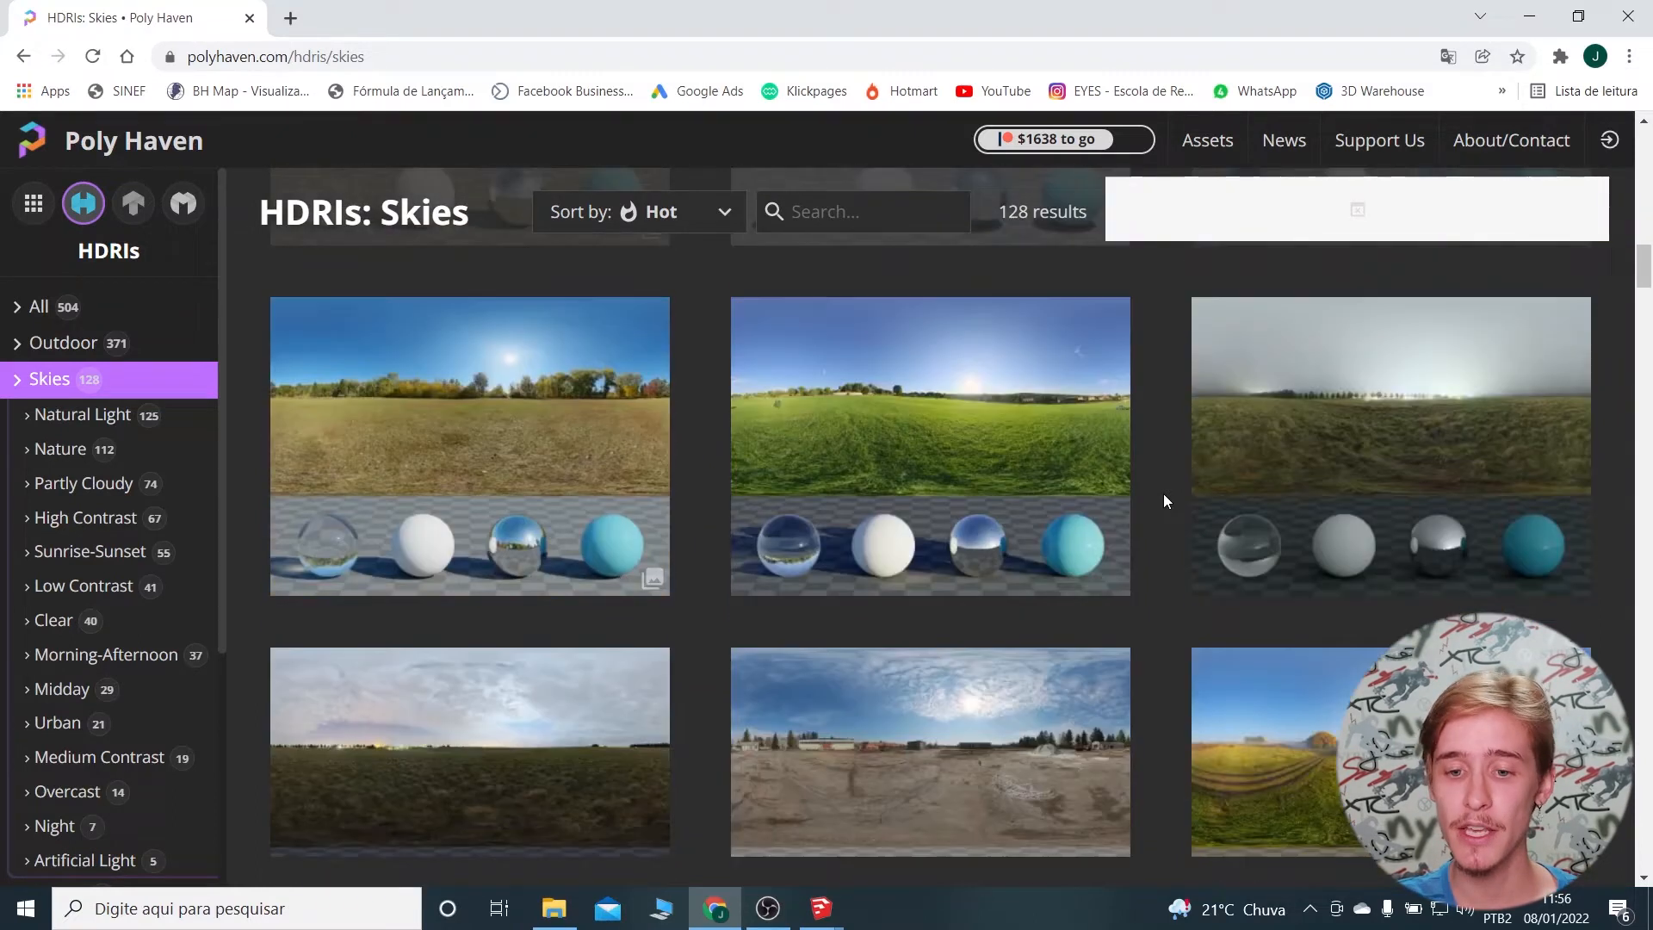
{"action": "scroll", "coordinate": [1164, 500], "scroll_direction": "down", "scroll_amount": 10}
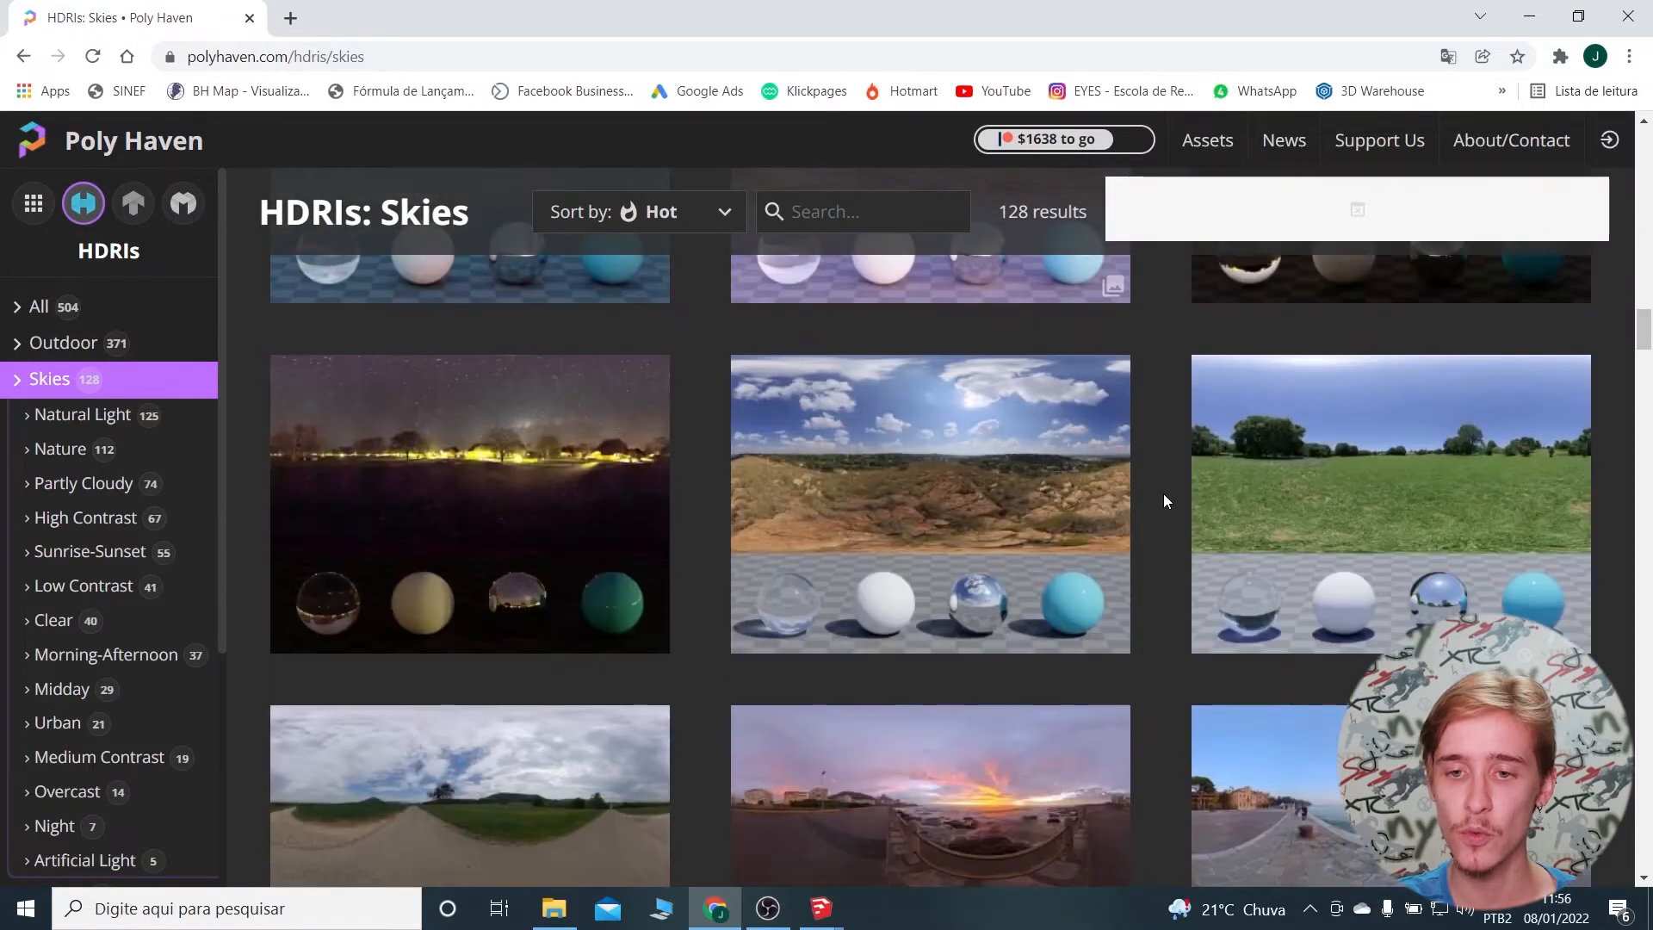
{"action": "scroll", "coordinate": [1164, 493], "scroll_direction": "down", "scroll_amount": 8}
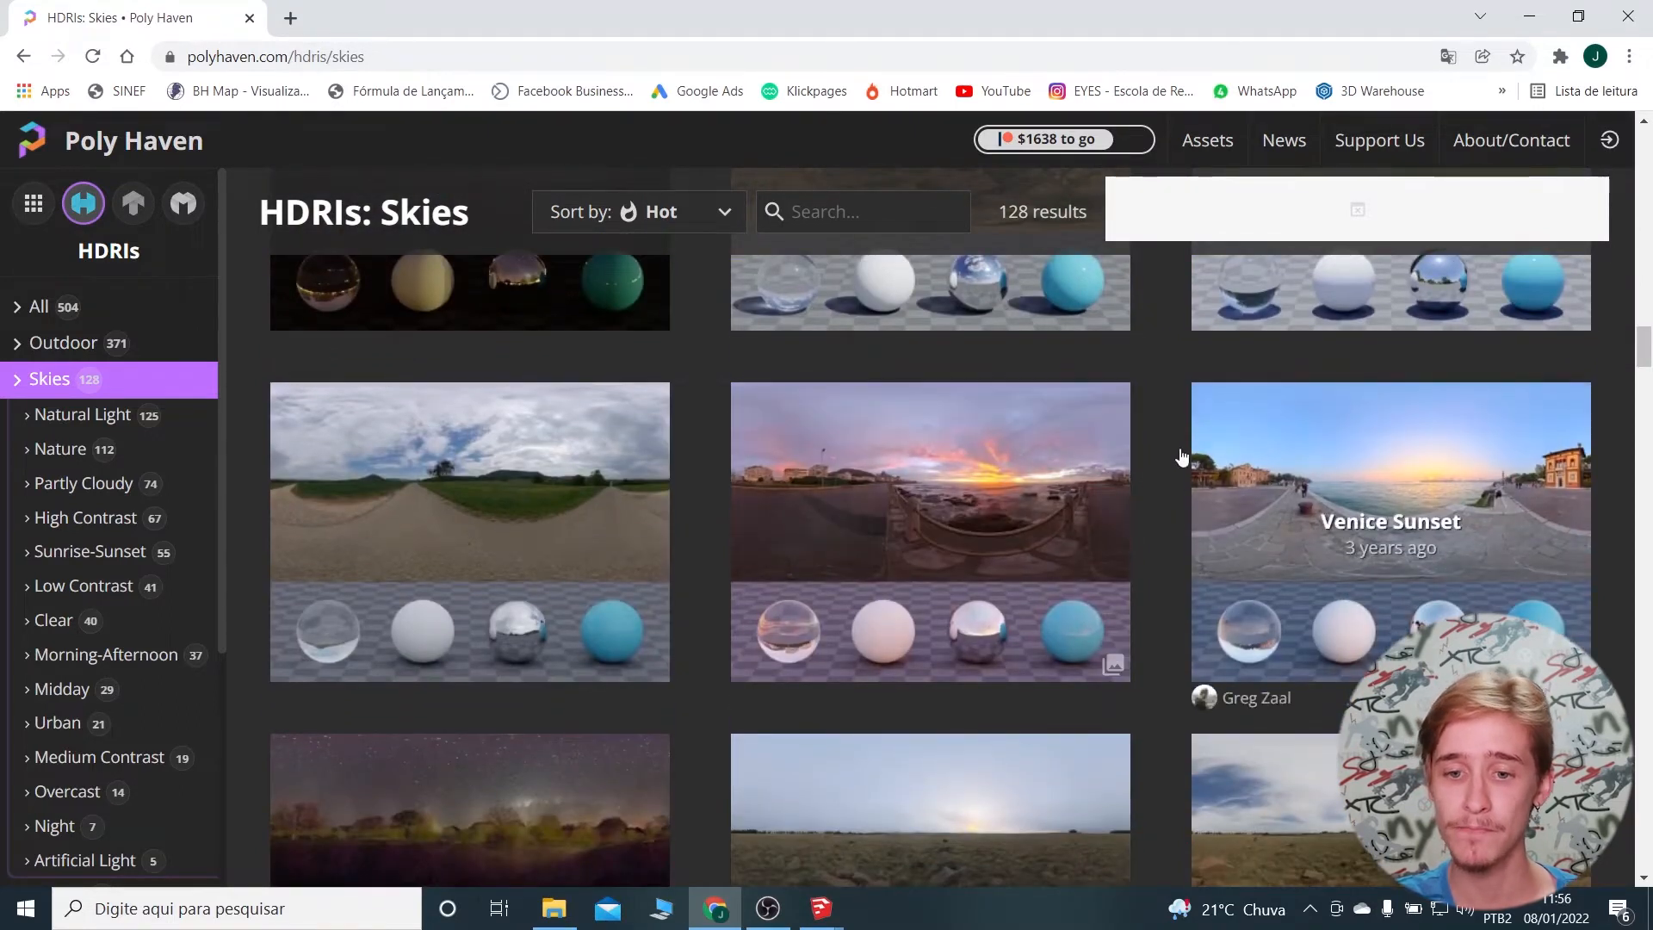
{"action": "scroll", "coordinate": [1164, 455], "scroll_direction": "down", "scroll_amount": 4}
{"action": "scroll", "coordinate": [1164, 449], "scroll_direction": "down", "scroll_amount": 10}
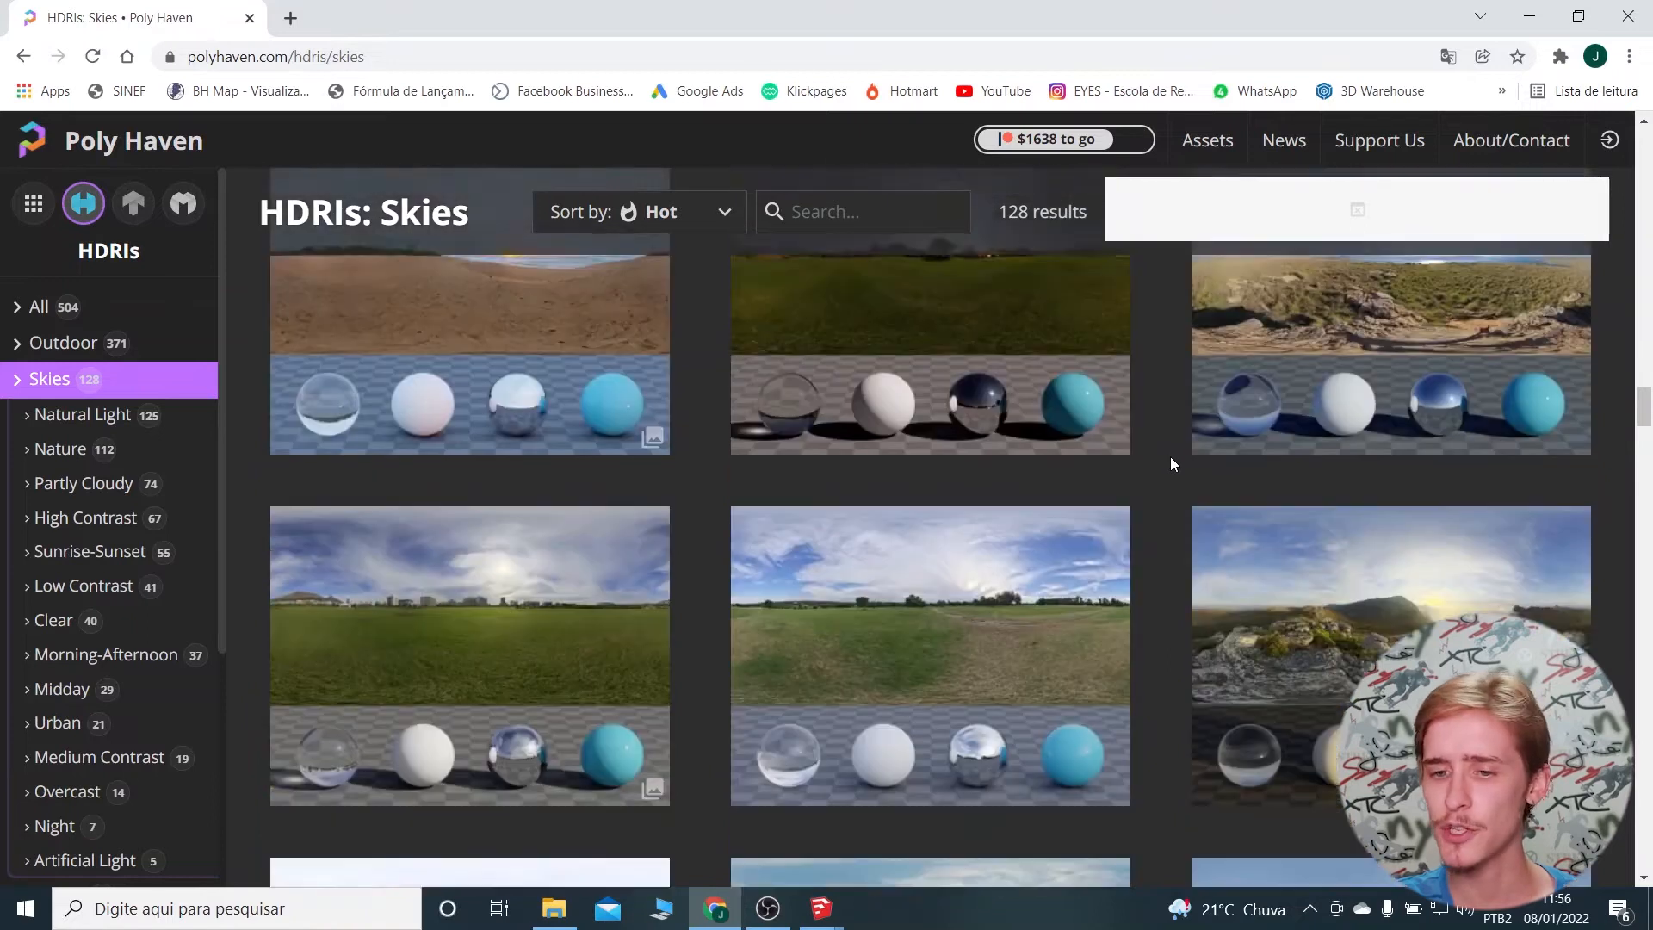
{"action": "scroll", "coordinate": [1170, 456], "scroll_direction": "down", "scroll_amount": 7}
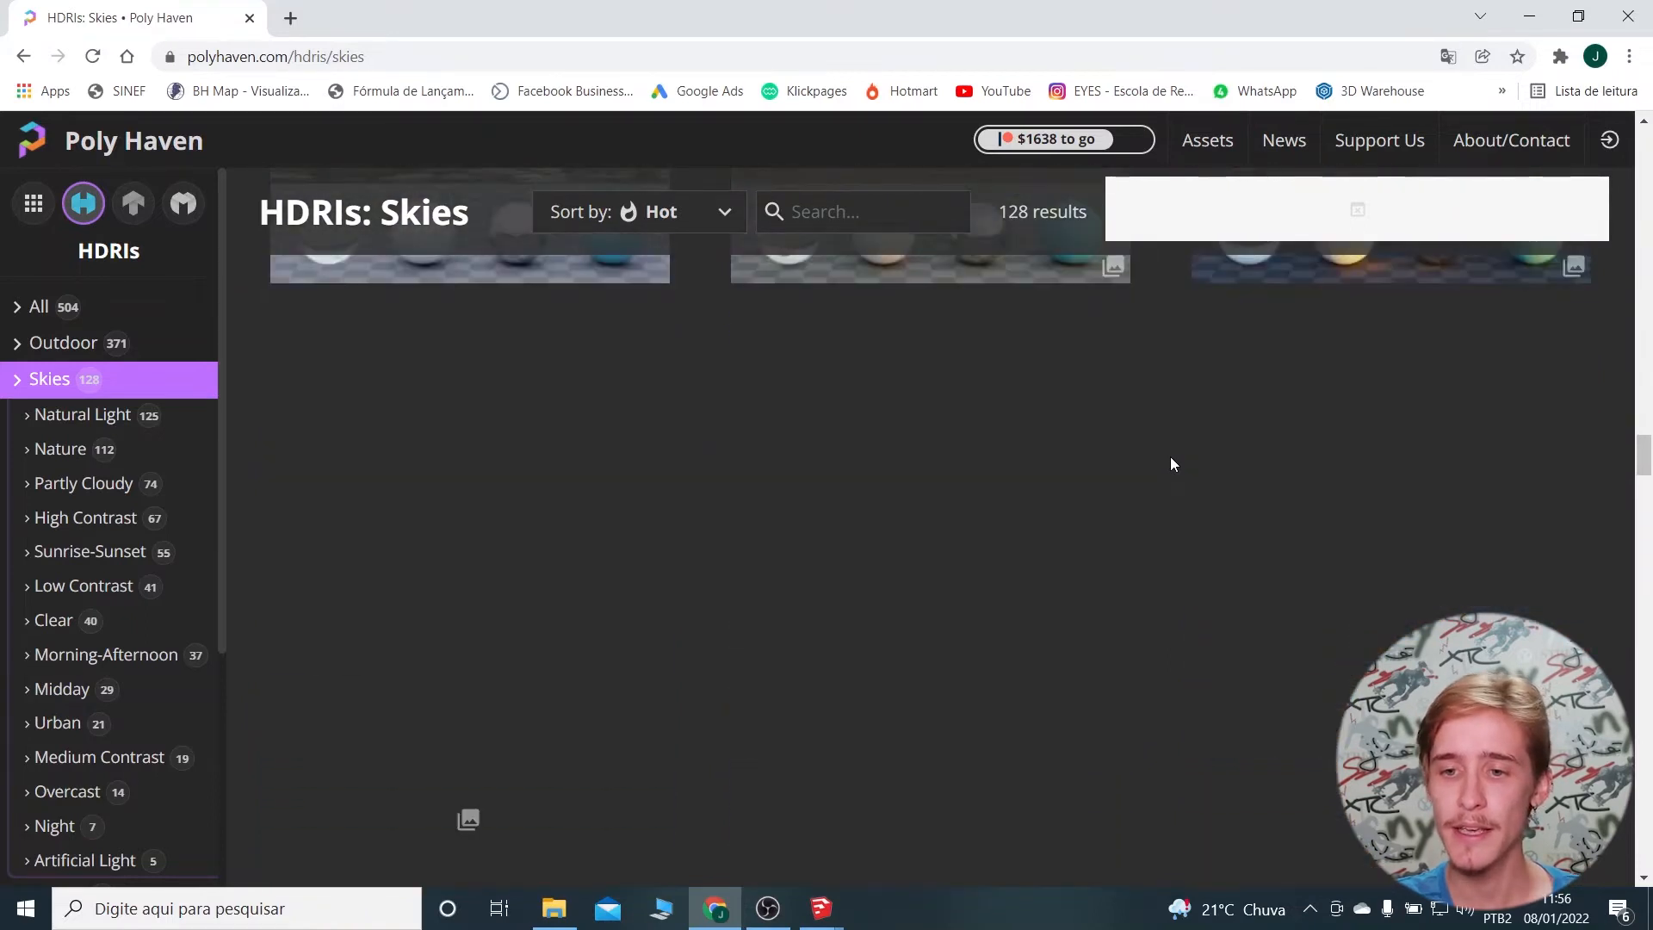
{"action": "scroll", "coordinate": [1170, 456], "scroll_direction": "up", "scroll_amount": 7}
{"action": "scroll", "coordinate": [1167, 474], "scroll_direction": "down", "scroll_amount": 6}
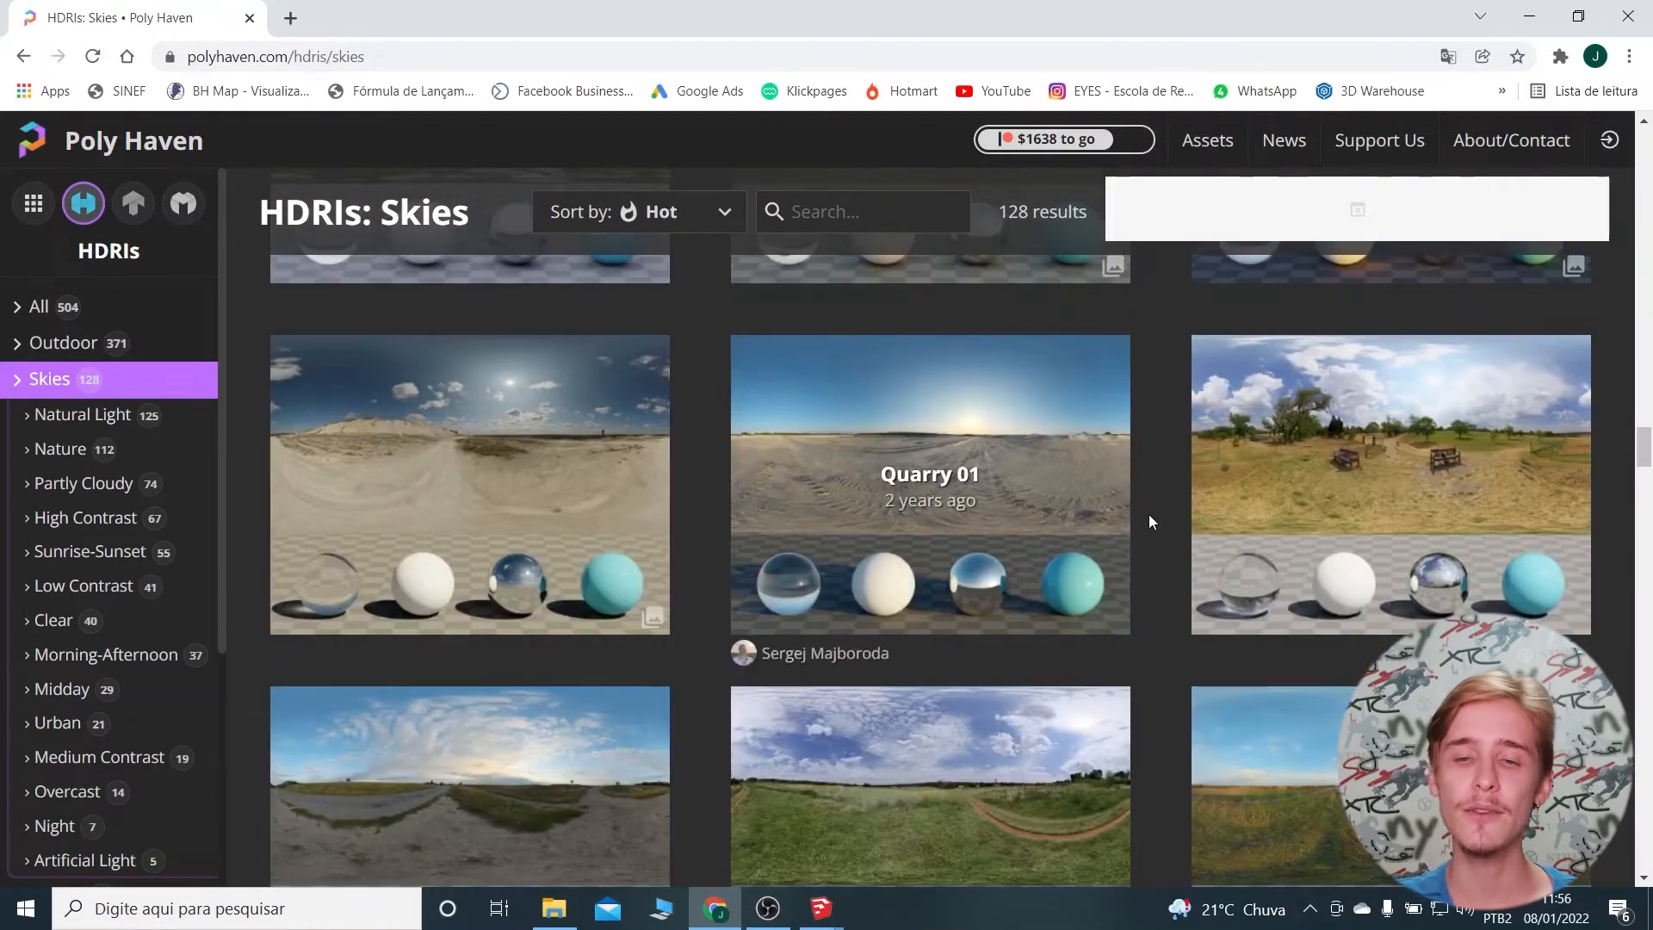
{"action": "scroll", "coordinate": [1156, 521], "scroll_direction": "down", "scroll_amount": 4}
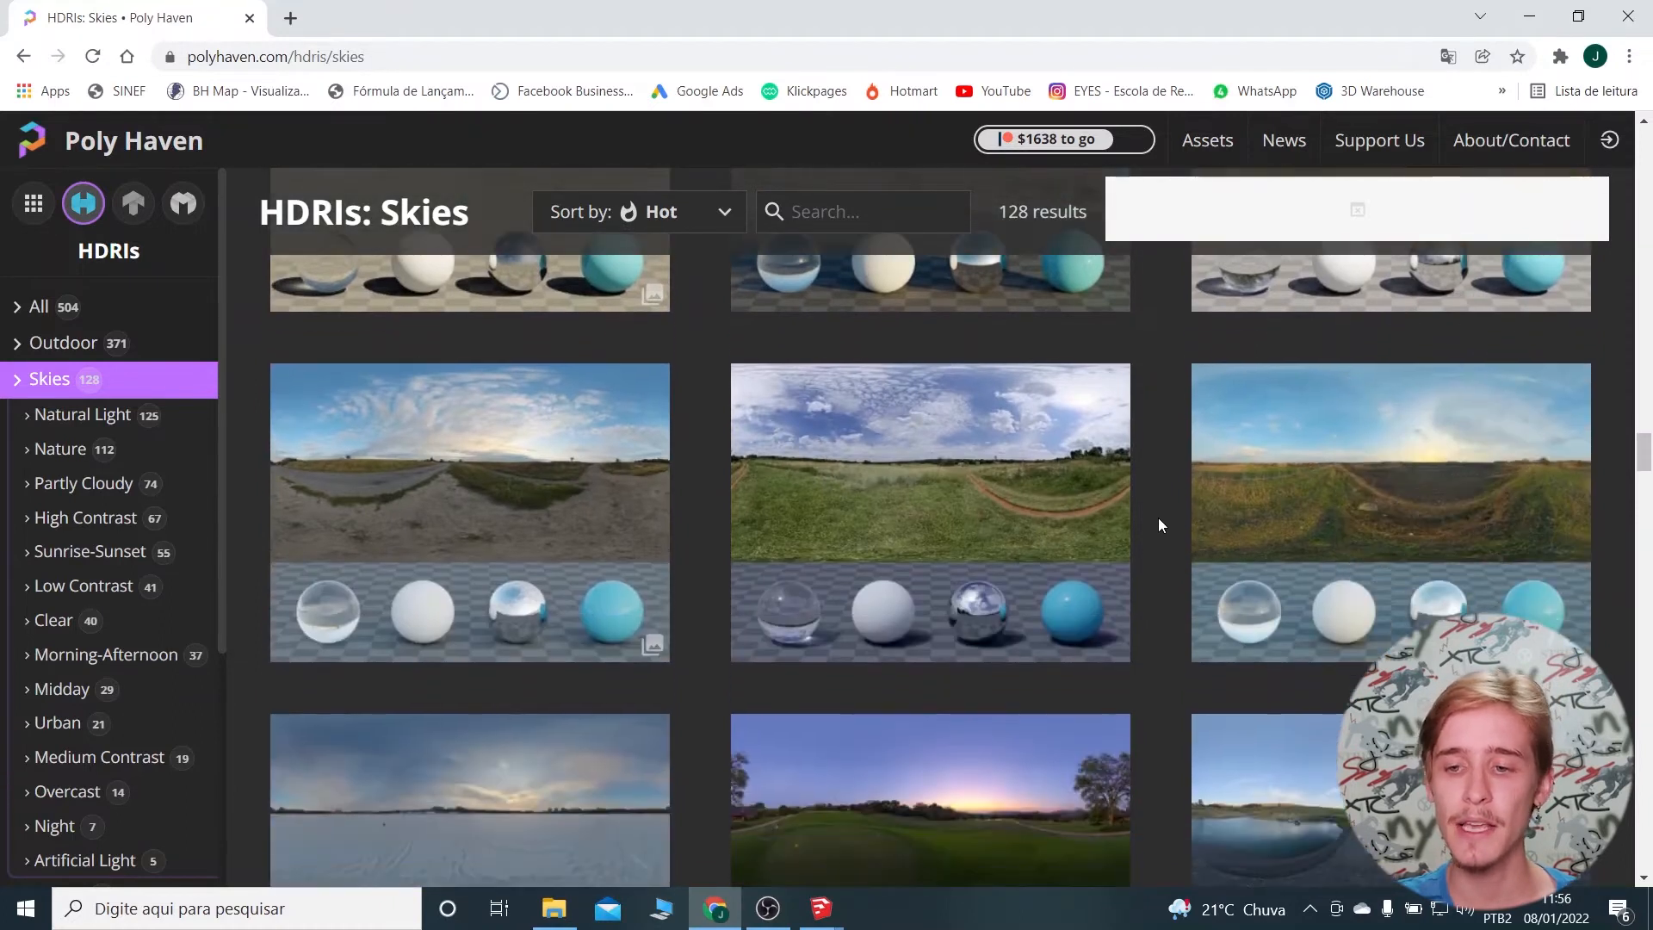
{"action": "scroll", "coordinate": [1164, 523], "scroll_direction": "down", "scroll_amount": 10}
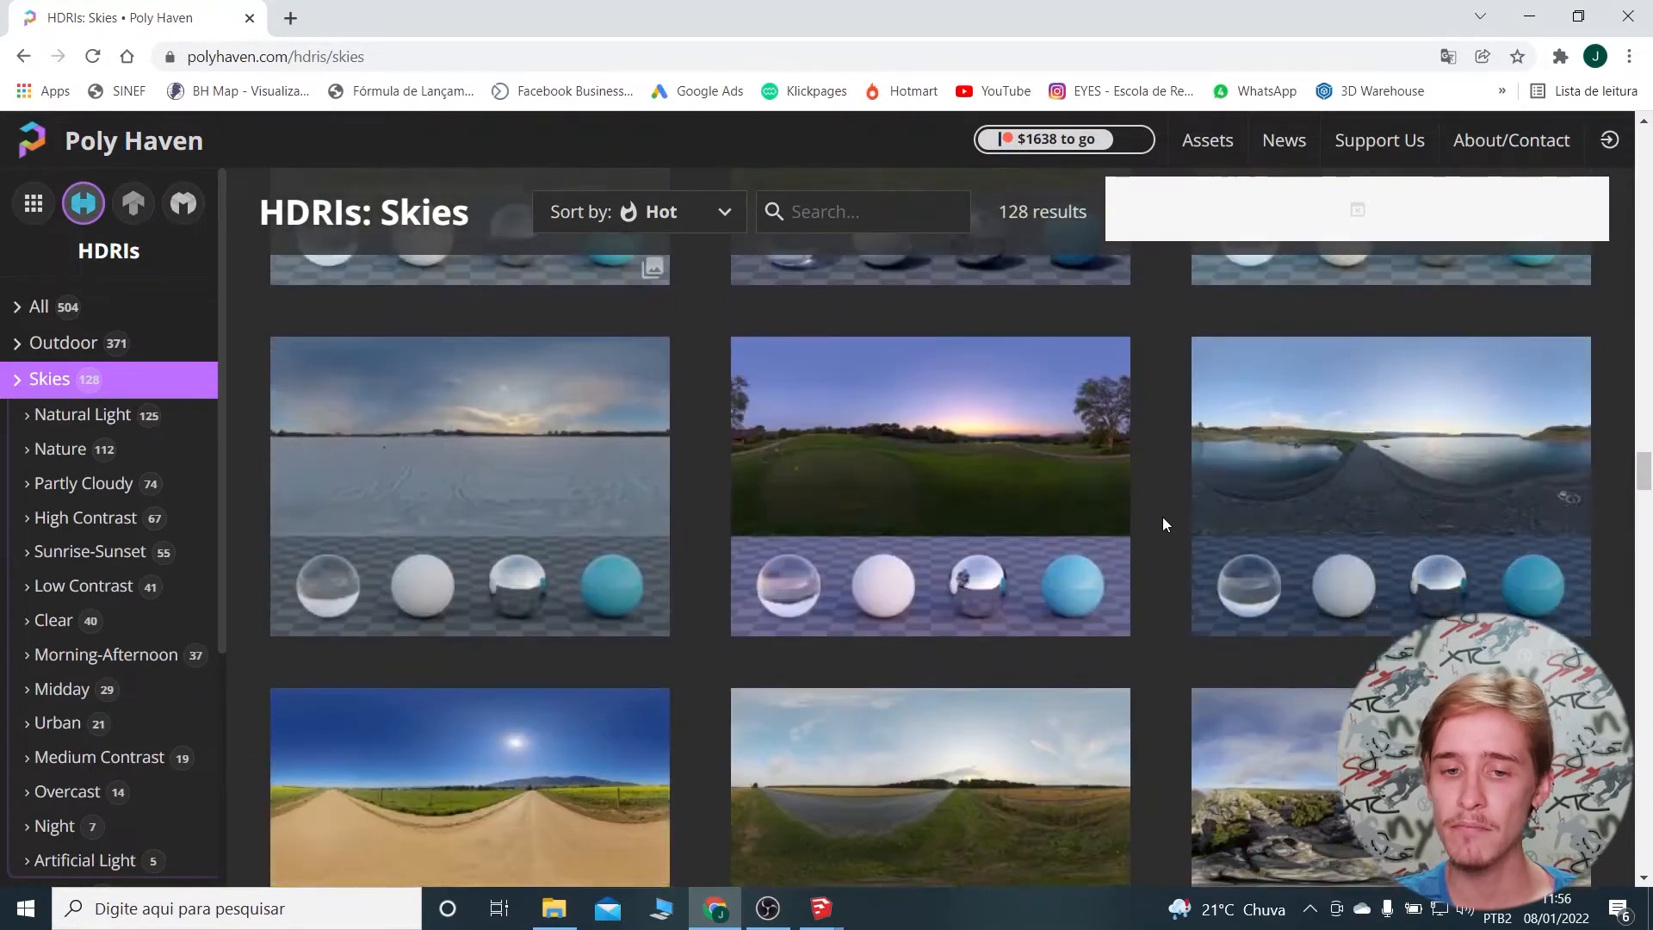
{"action": "scroll", "coordinate": [1163, 523], "scroll_direction": "down", "scroll_amount": 3}
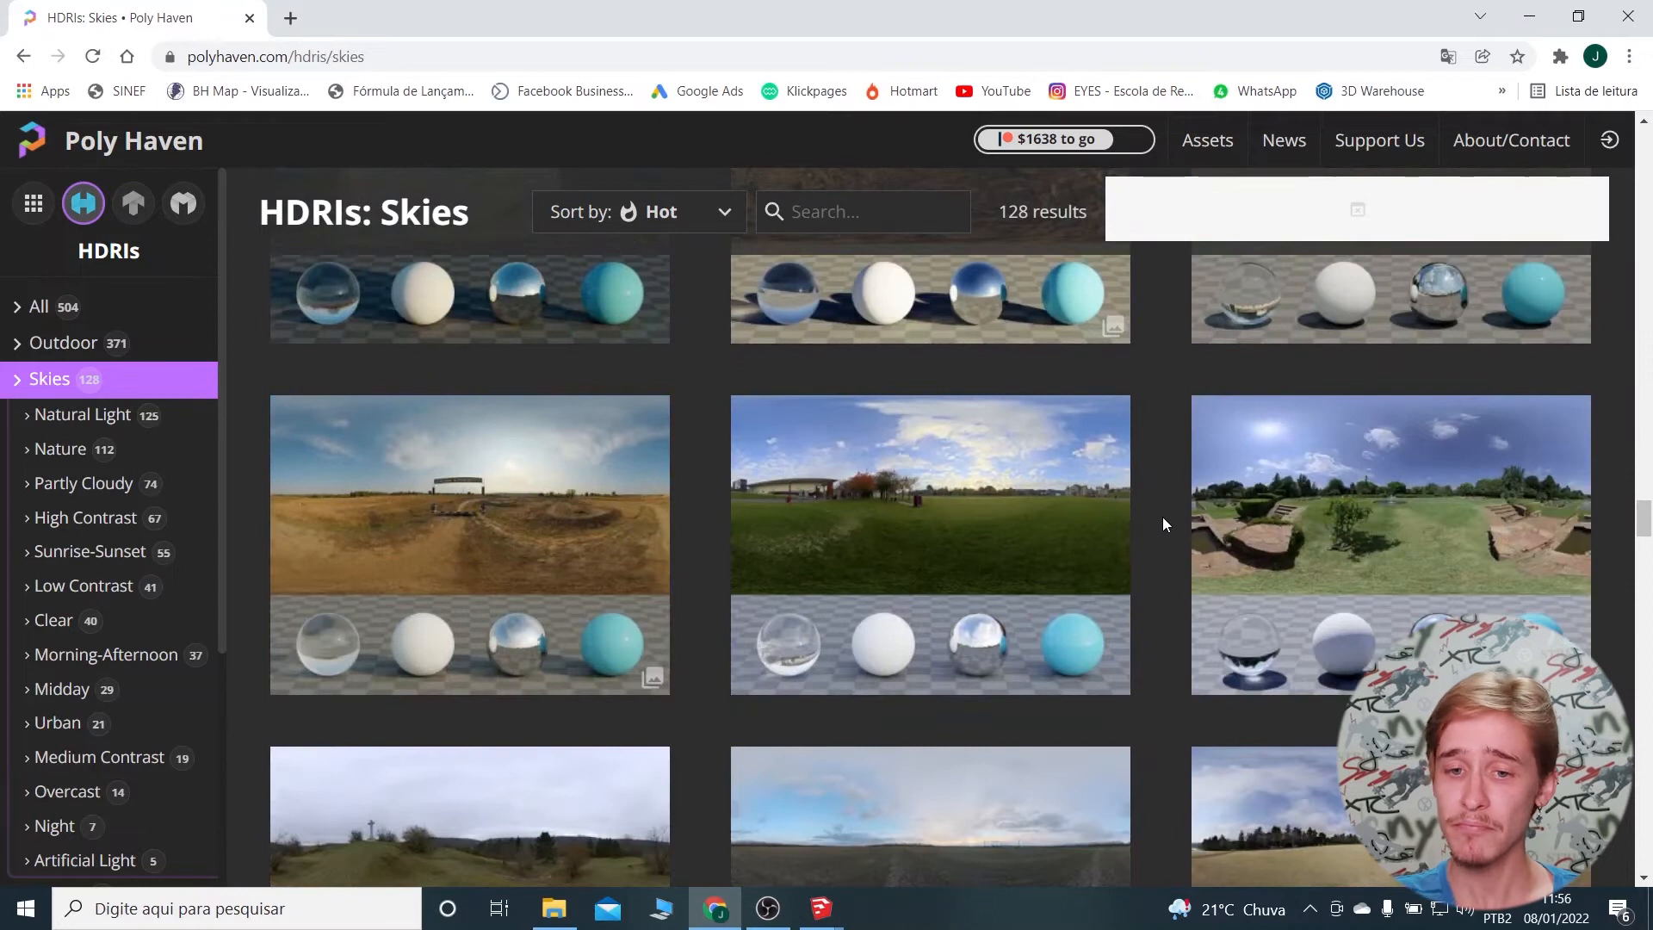
{"action": "scroll", "coordinate": [1163, 523], "scroll_direction": "down", "scroll_amount": 3}
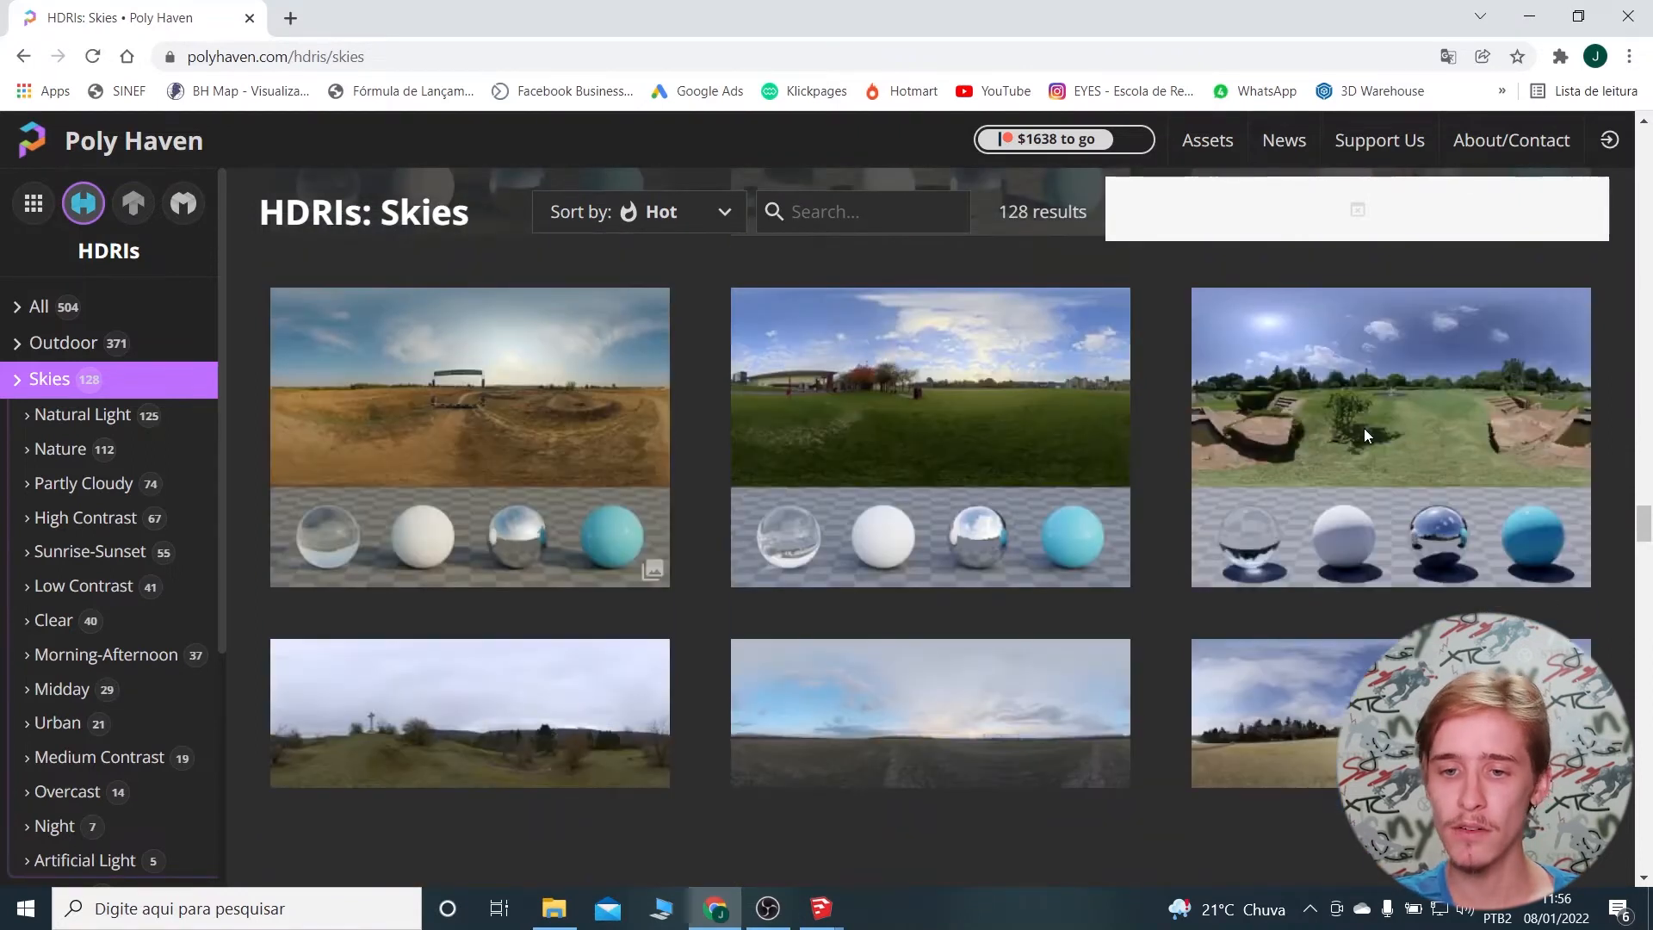
Open the Museumplein HDRI's page, look over its preview images and similar assets, and open its download resolution options.
{"action": "left_click", "coordinate": [945, 380]}
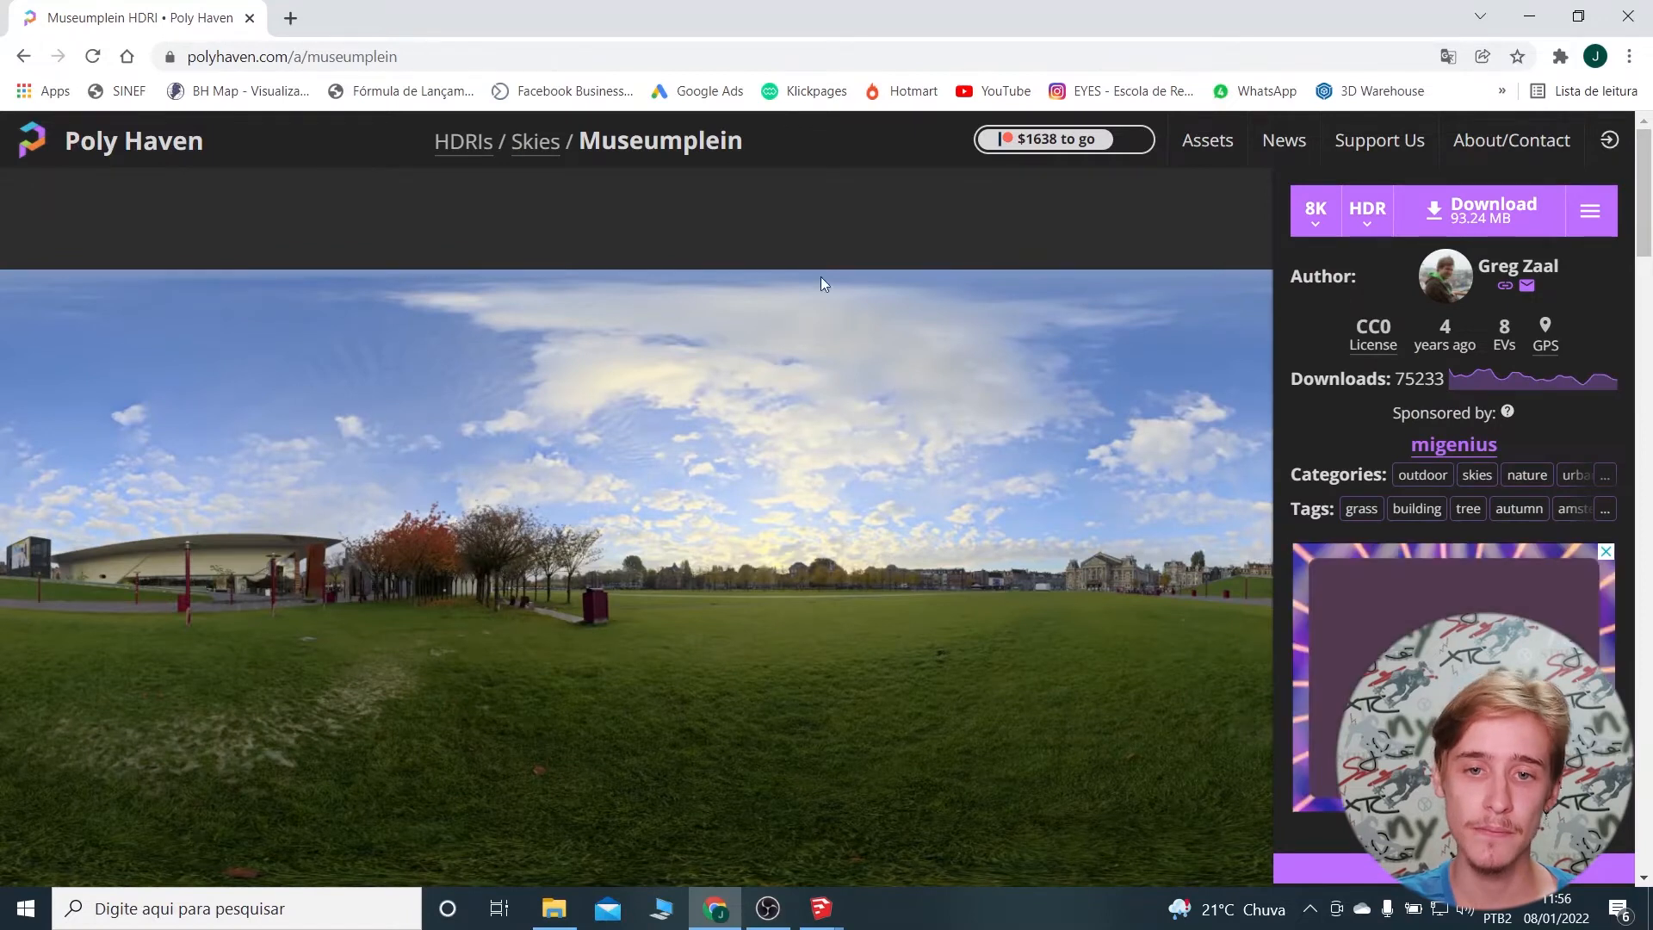
{"action": "scroll", "coordinate": [643, 360], "scroll_direction": "down", "scroll_amount": 6}
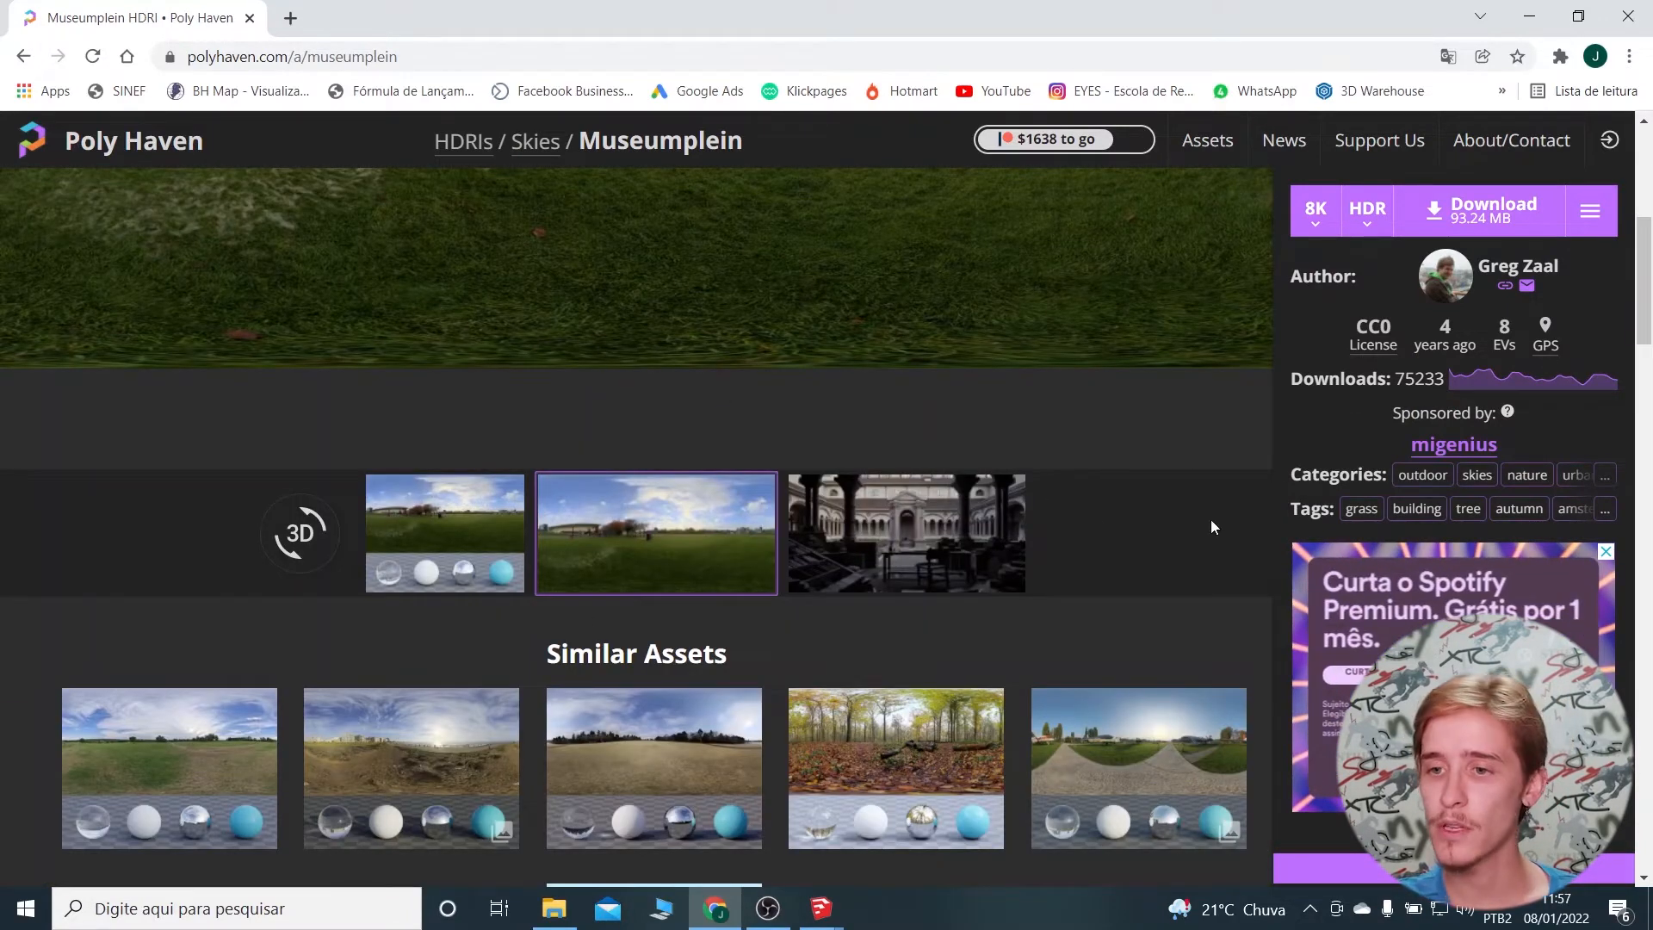
{"action": "left_click", "coordinate": [1318, 230]}
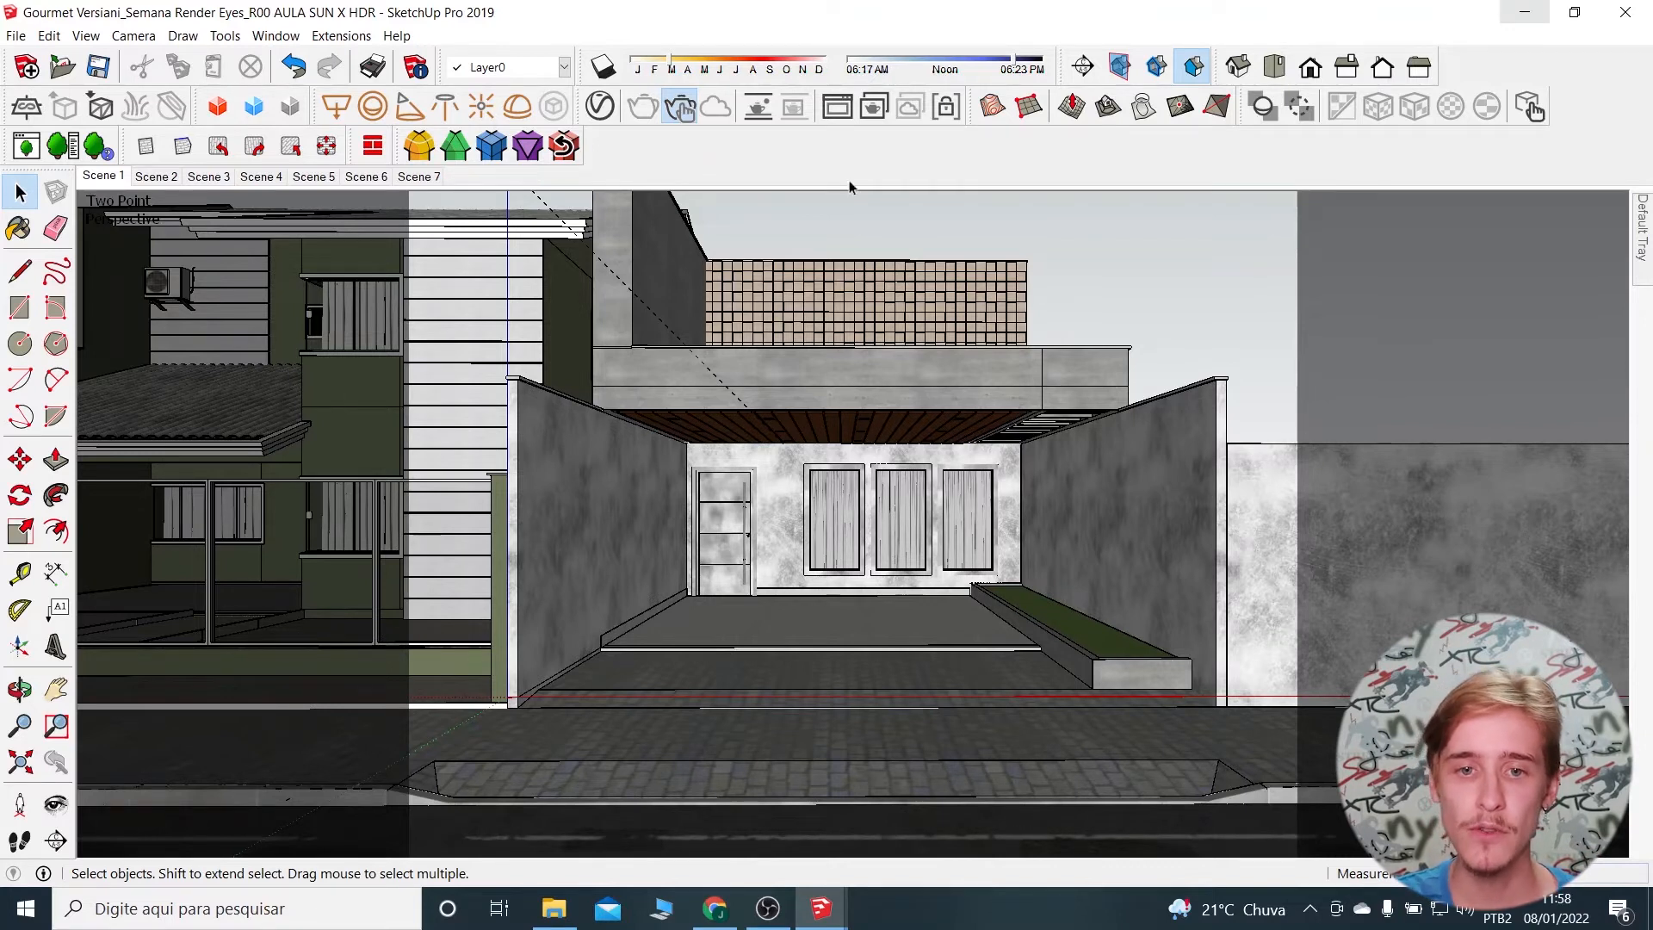
Place a V-Ray Dome Light on the paving in front of the garage and open its parameters in the Asset Editor.
{"action": "left_click", "coordinate": [520, 107]}
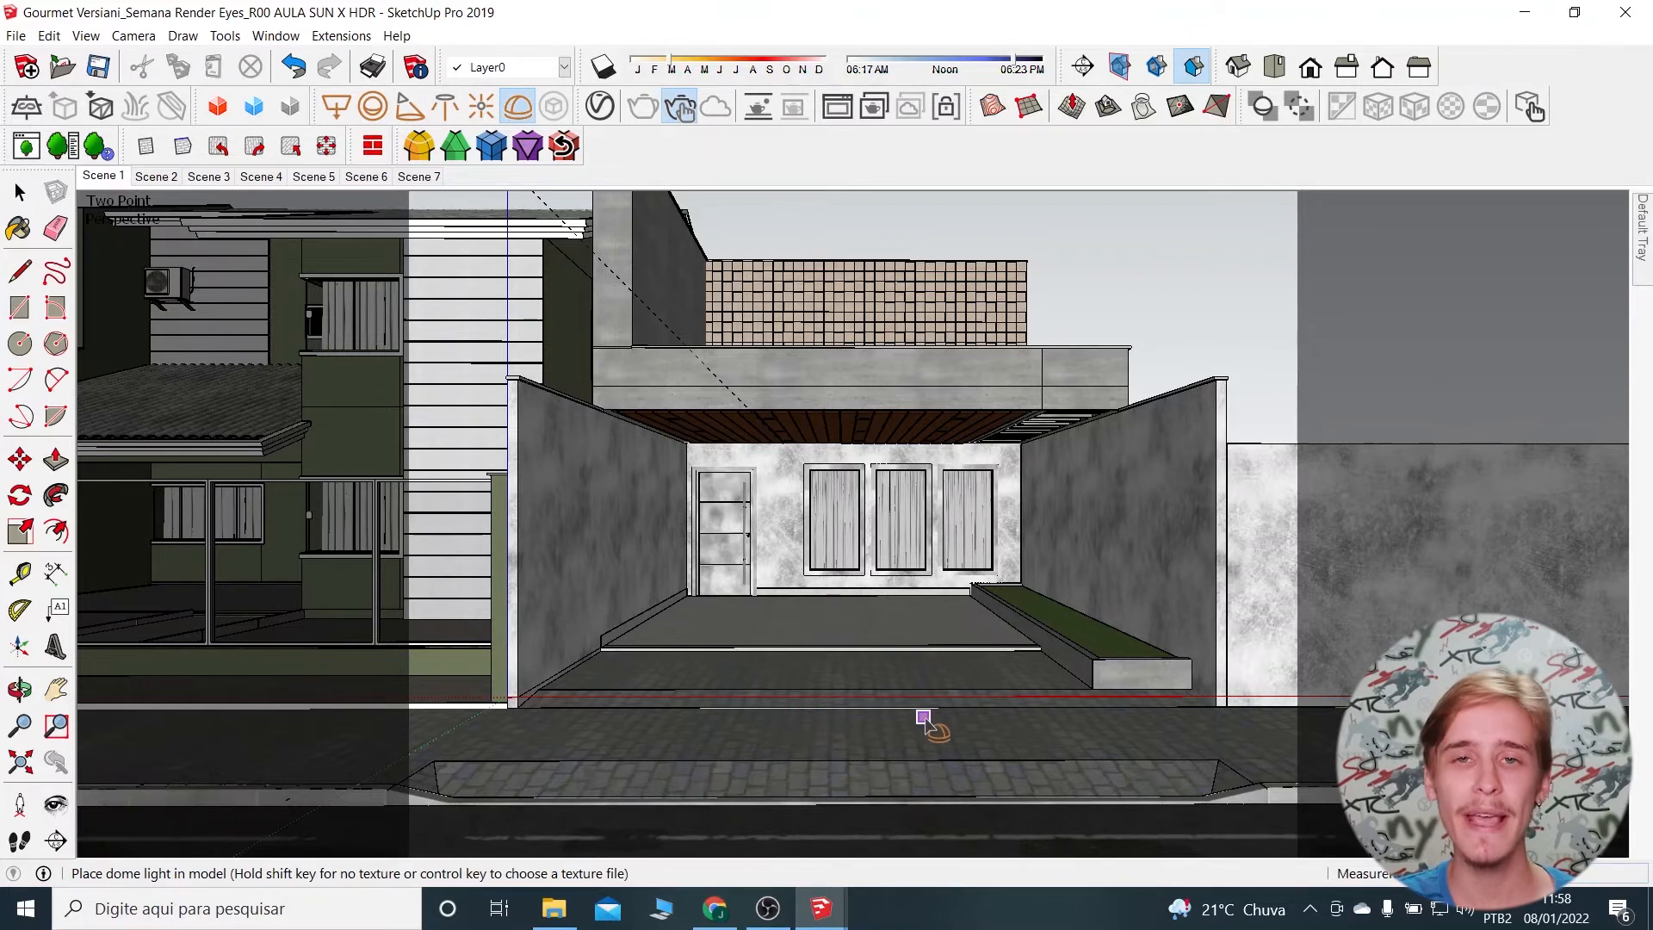
{"action": "left_click", "coordinate": [840, 730]}
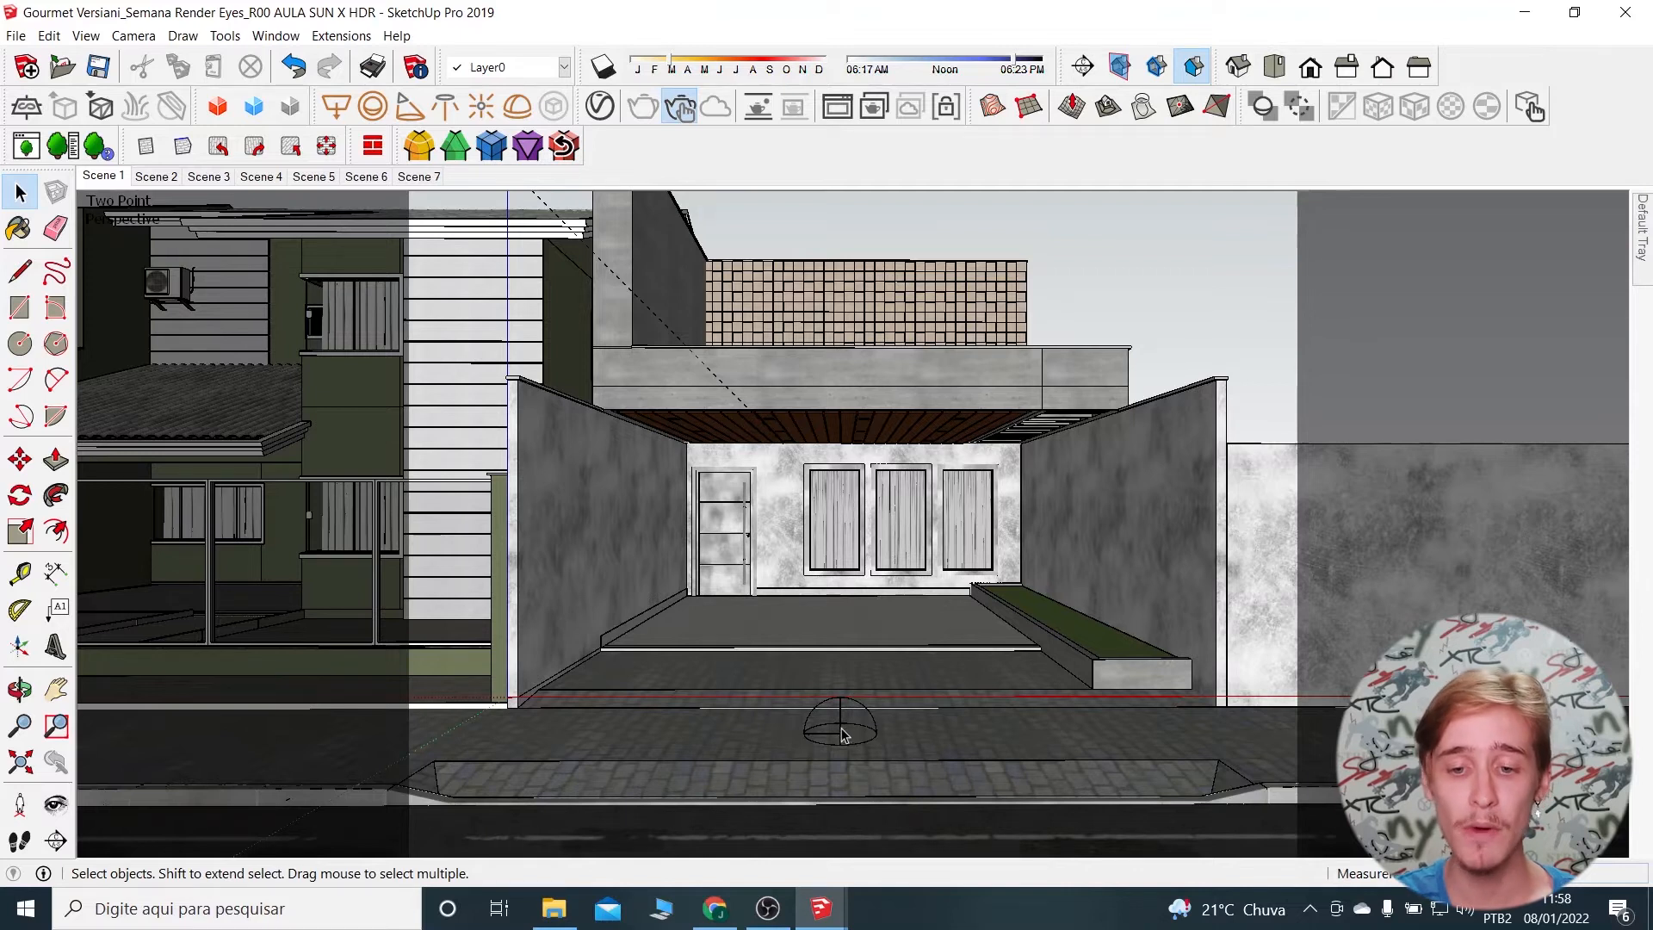
{"action": "left_click", "coordinate": [841, 735]}
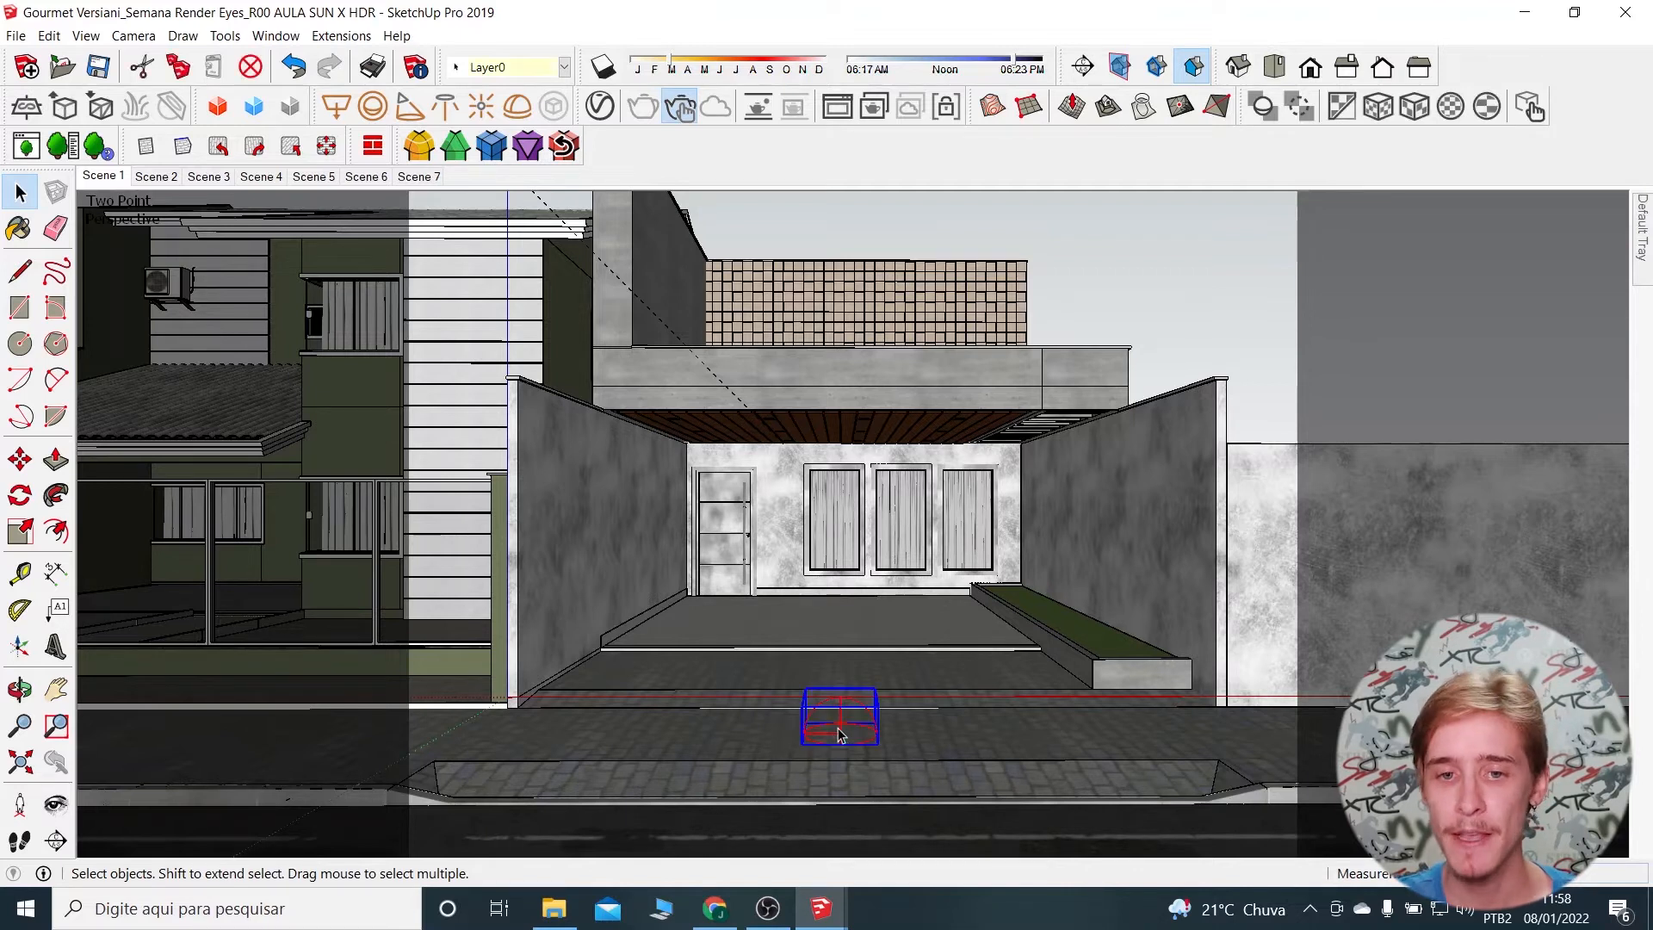
{"action": "left_click", "coordinate": [600, 106]}
{"action": "left_click_drag", "start_coordinate": [228, 100], "coordinate": [549, 69]}
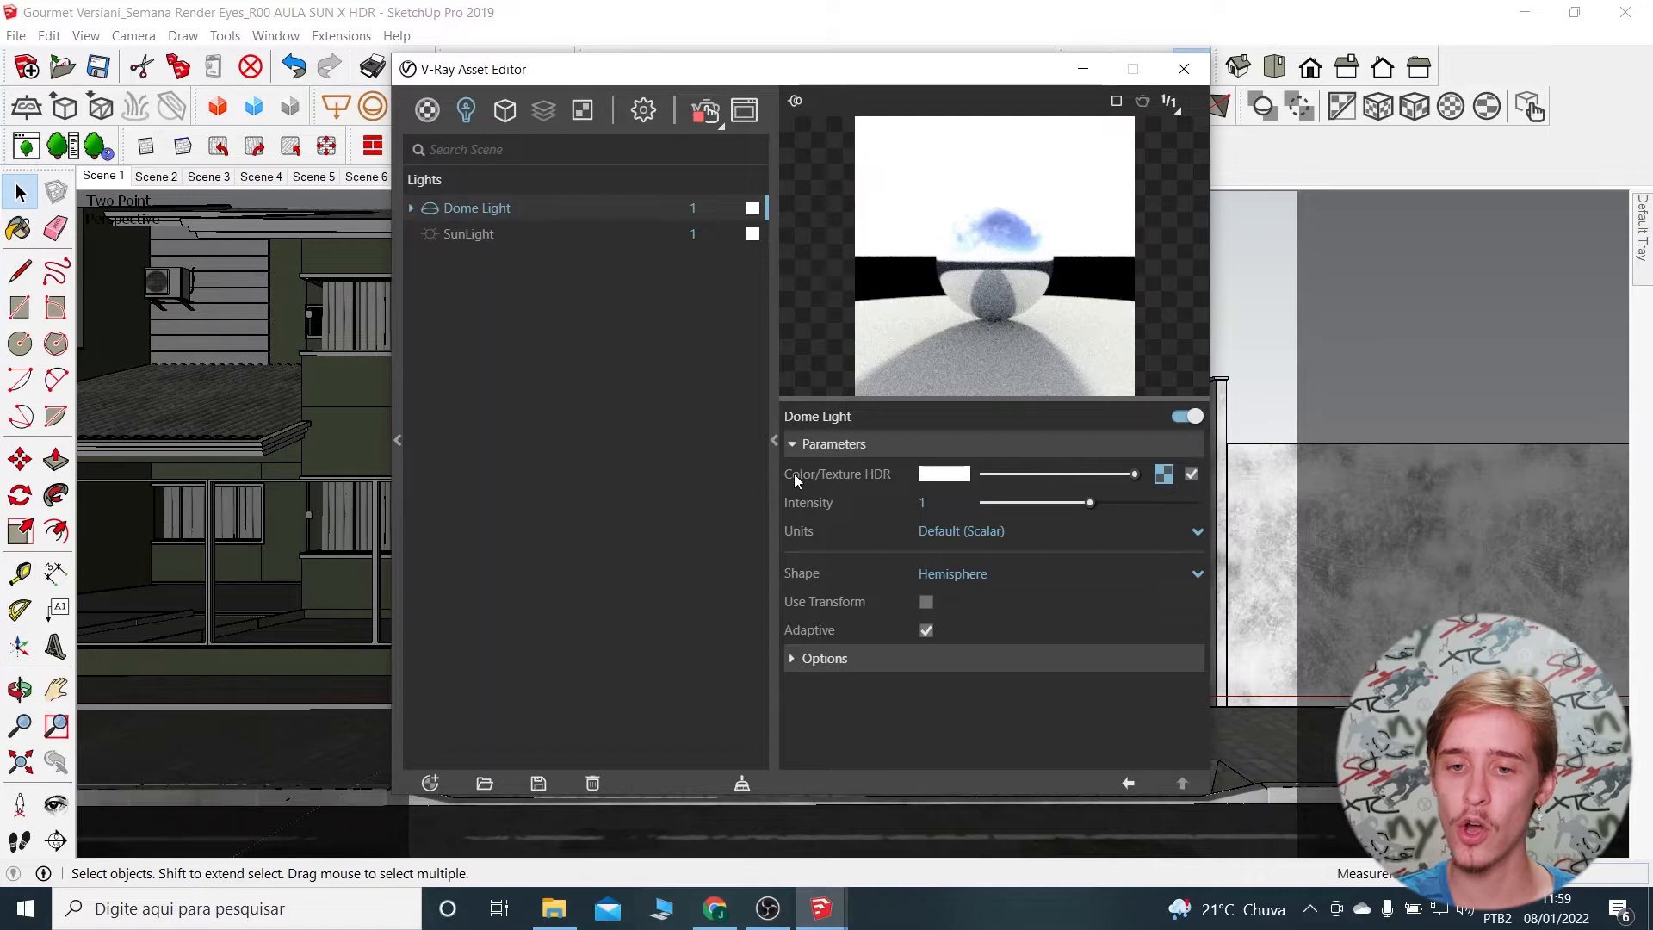
Load rustig_koppie_8k from the HDRI folder as the Dome Light's Color/Texture HDR bitmap and return to the light's parameters.
{"action": "left_click", "coordinate": [1163, 474]}
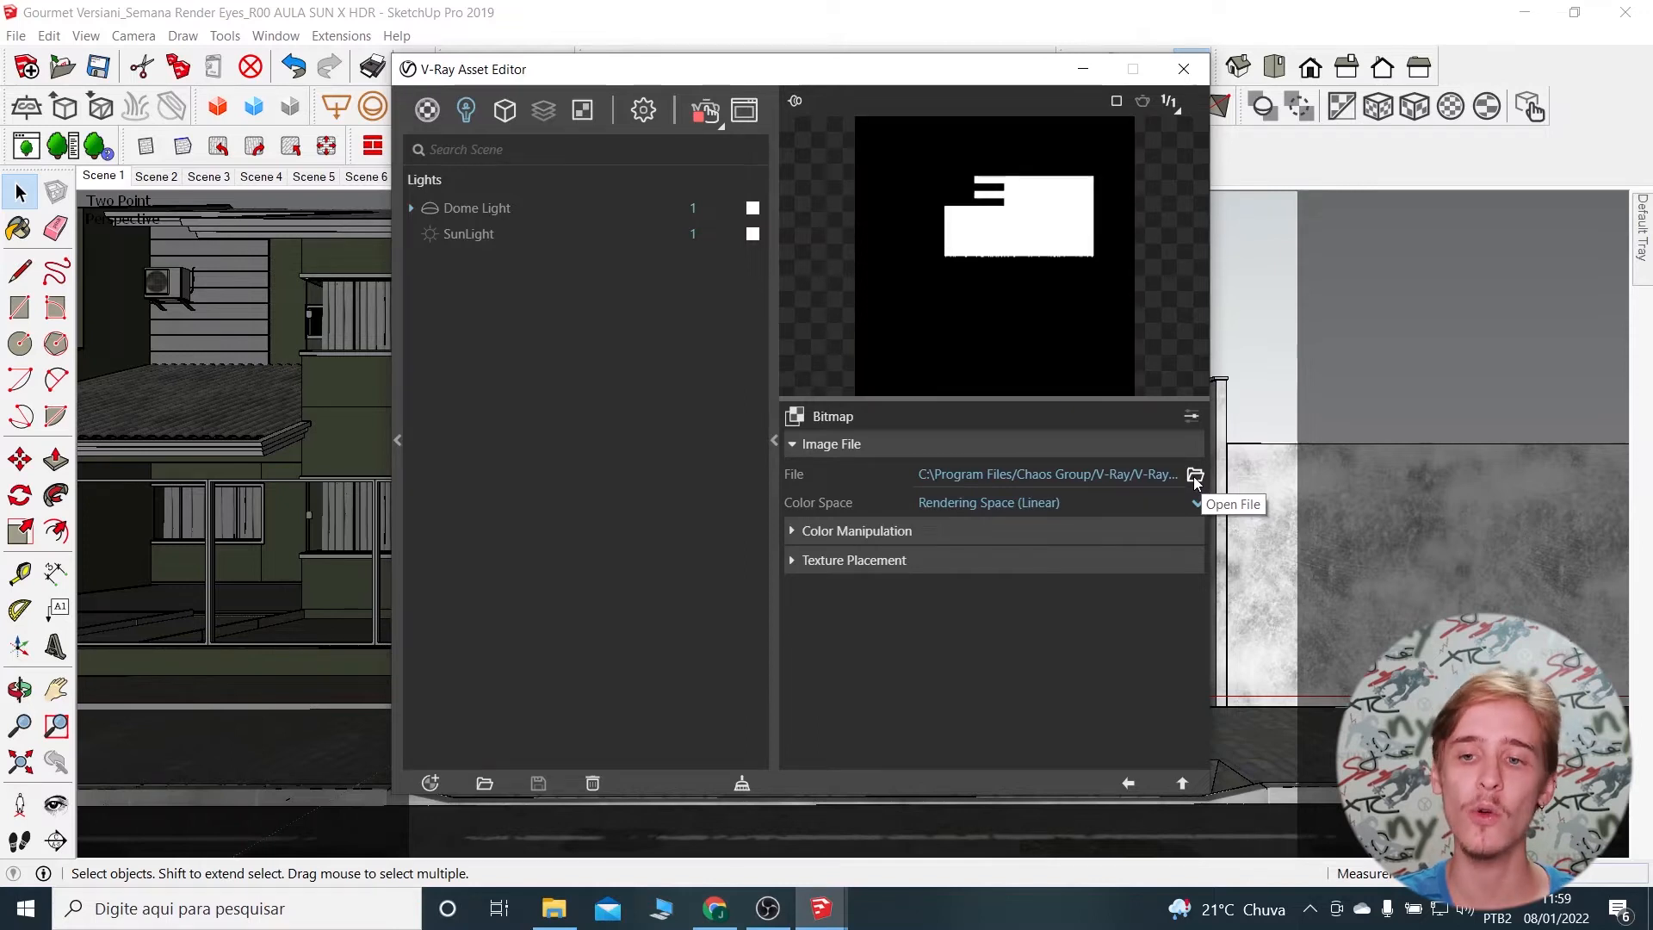
{"action": "left_click", "coordinate": [1194, 477]}
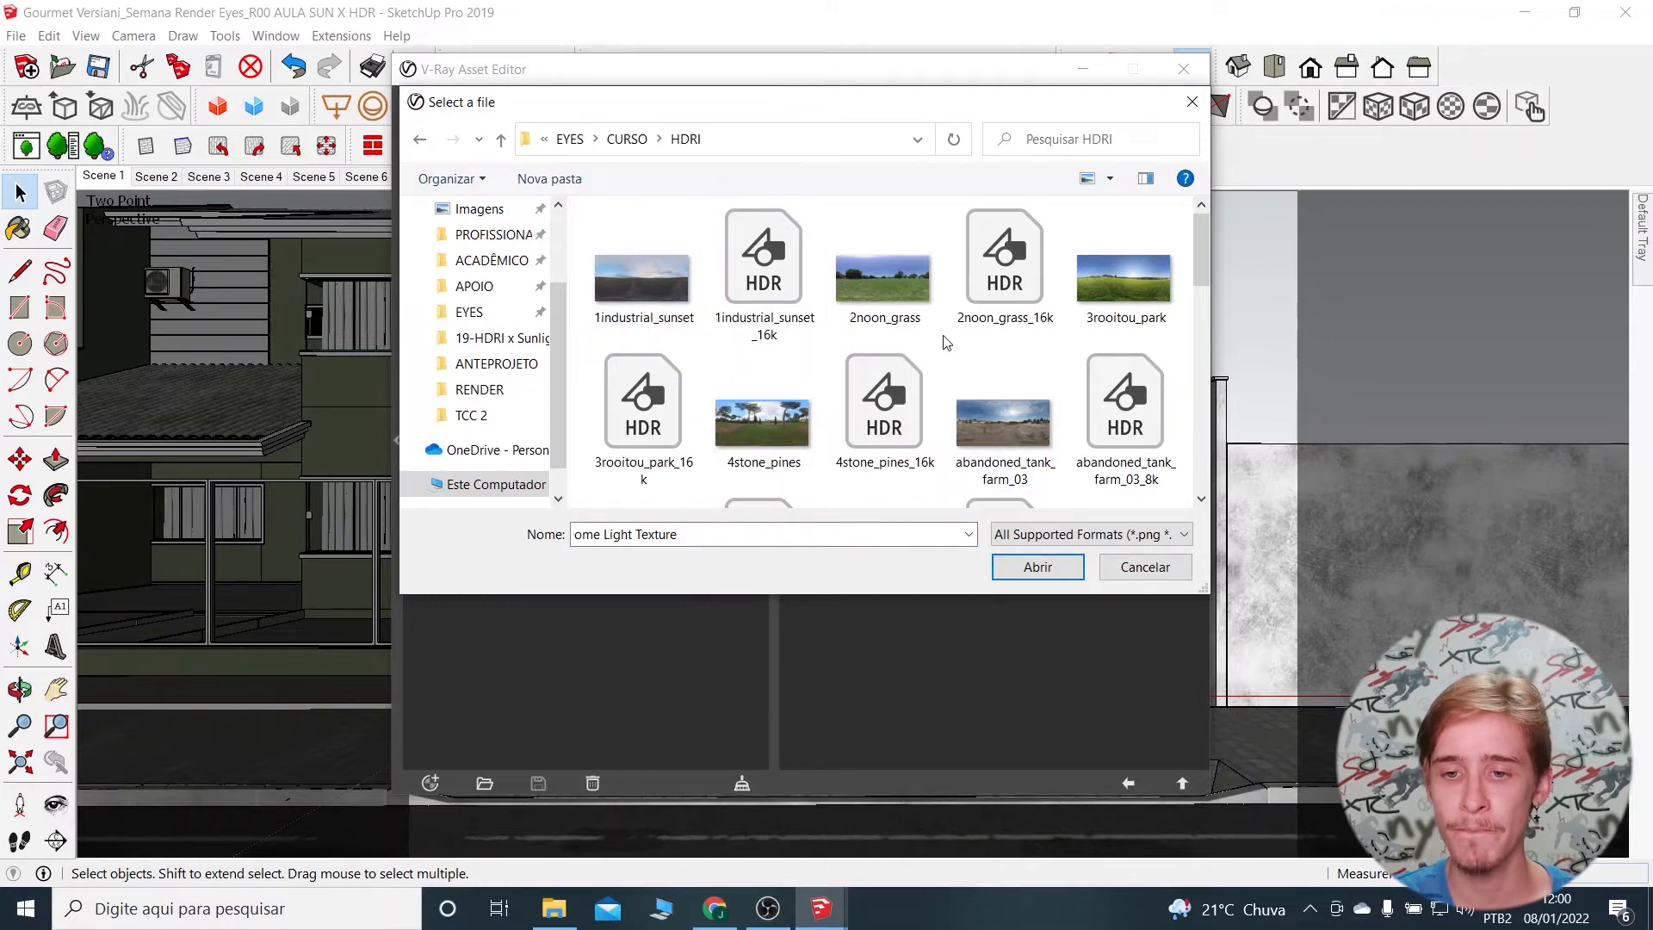
{"action": "scroll", "coordinate": [946, 343], "scroll_direction": "down", "scroll_amount": 8}
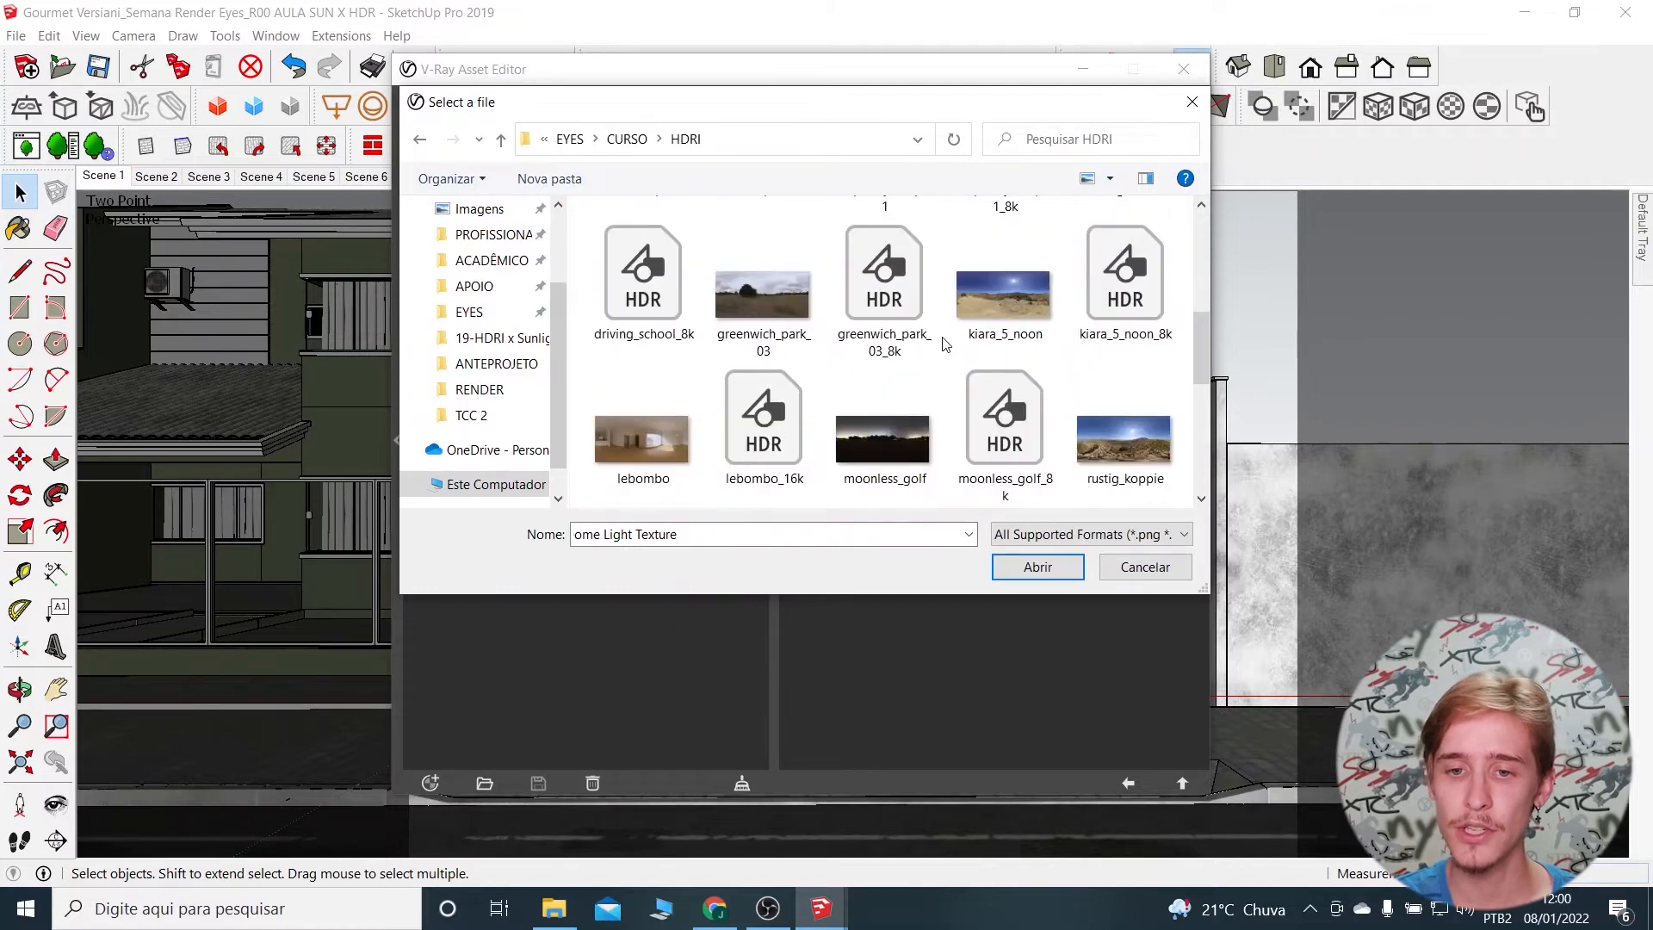
{"action": "scroll", "coordinate": [947, 342], "scroll_direction": "down", "scroll_amount": 3}
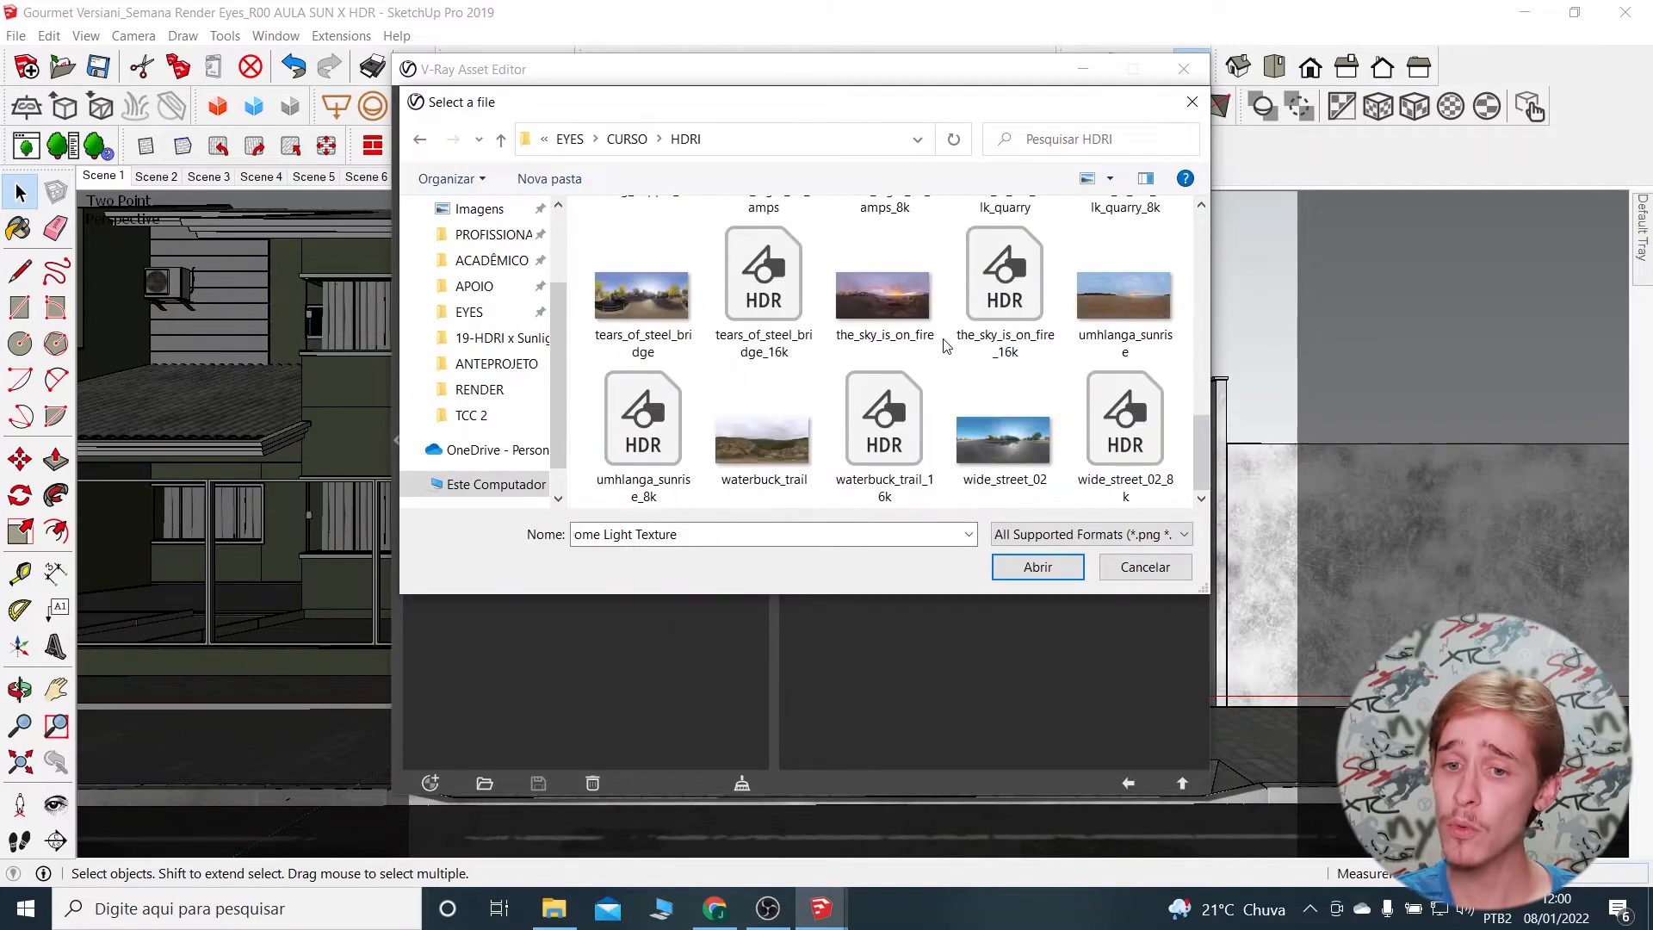
{"action": "scroll", "coordinate": [964, 379], "scroll_direction": "up", "scroll_amount": 11}
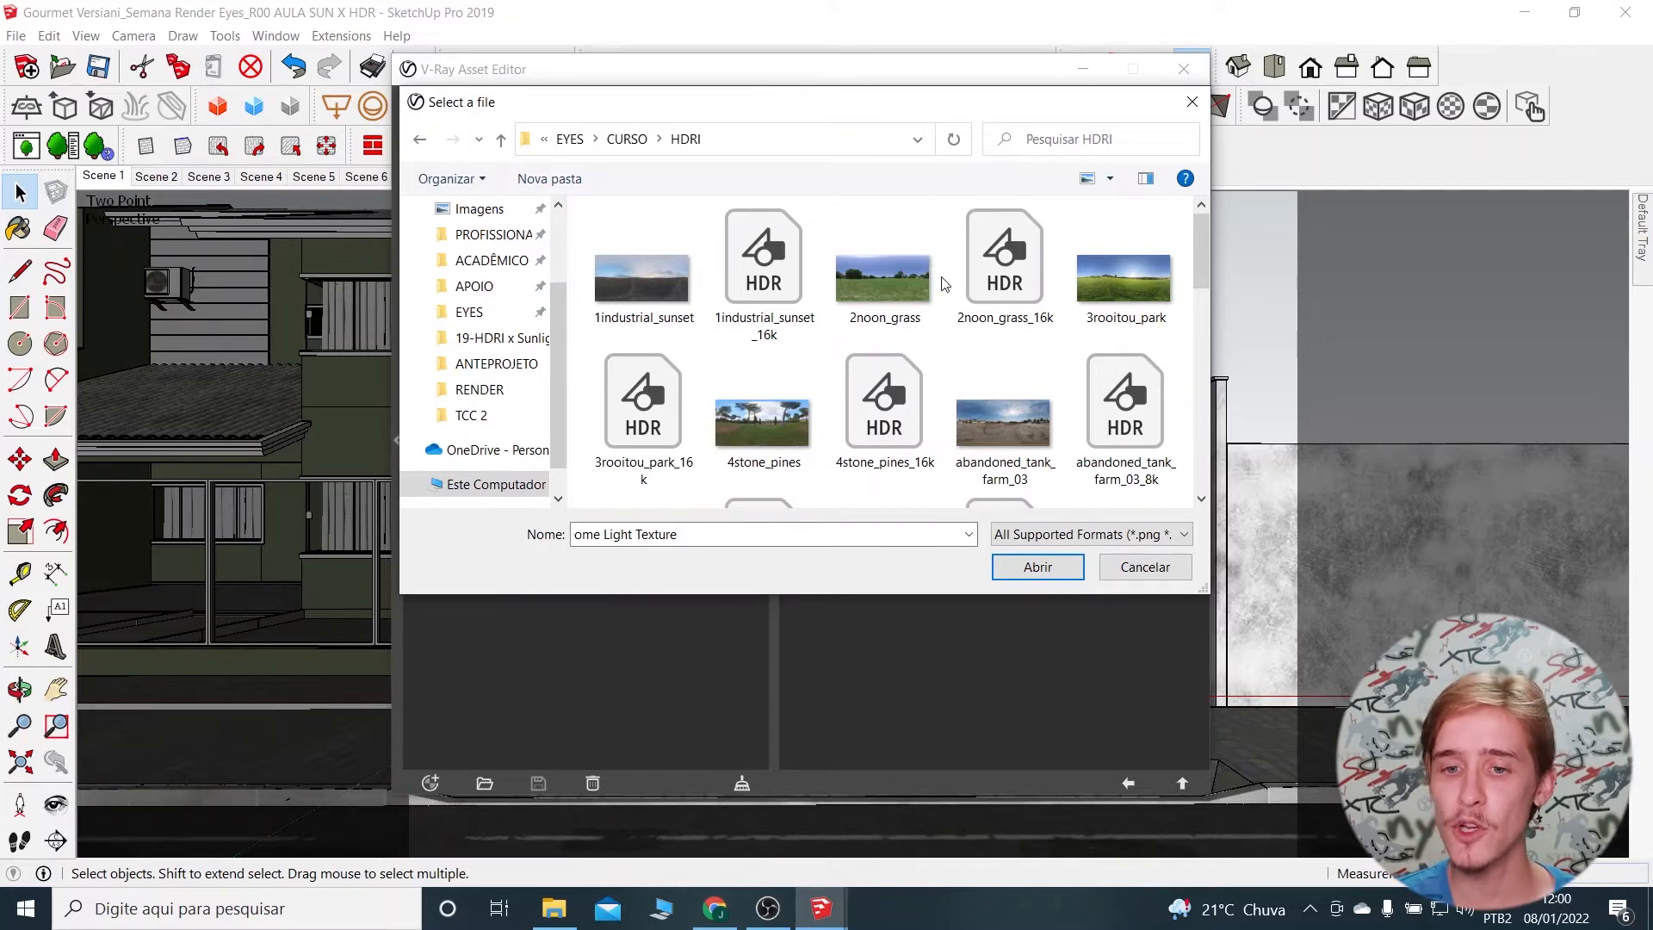
{"action": "scroll", "coordinate": [945, 284], "scroll_direction": "down", "scroll_amount": 3}
{"action": "scroll", "coordinate": [945, 284], "scroll_direction": "down", "scroll_amount": 3}
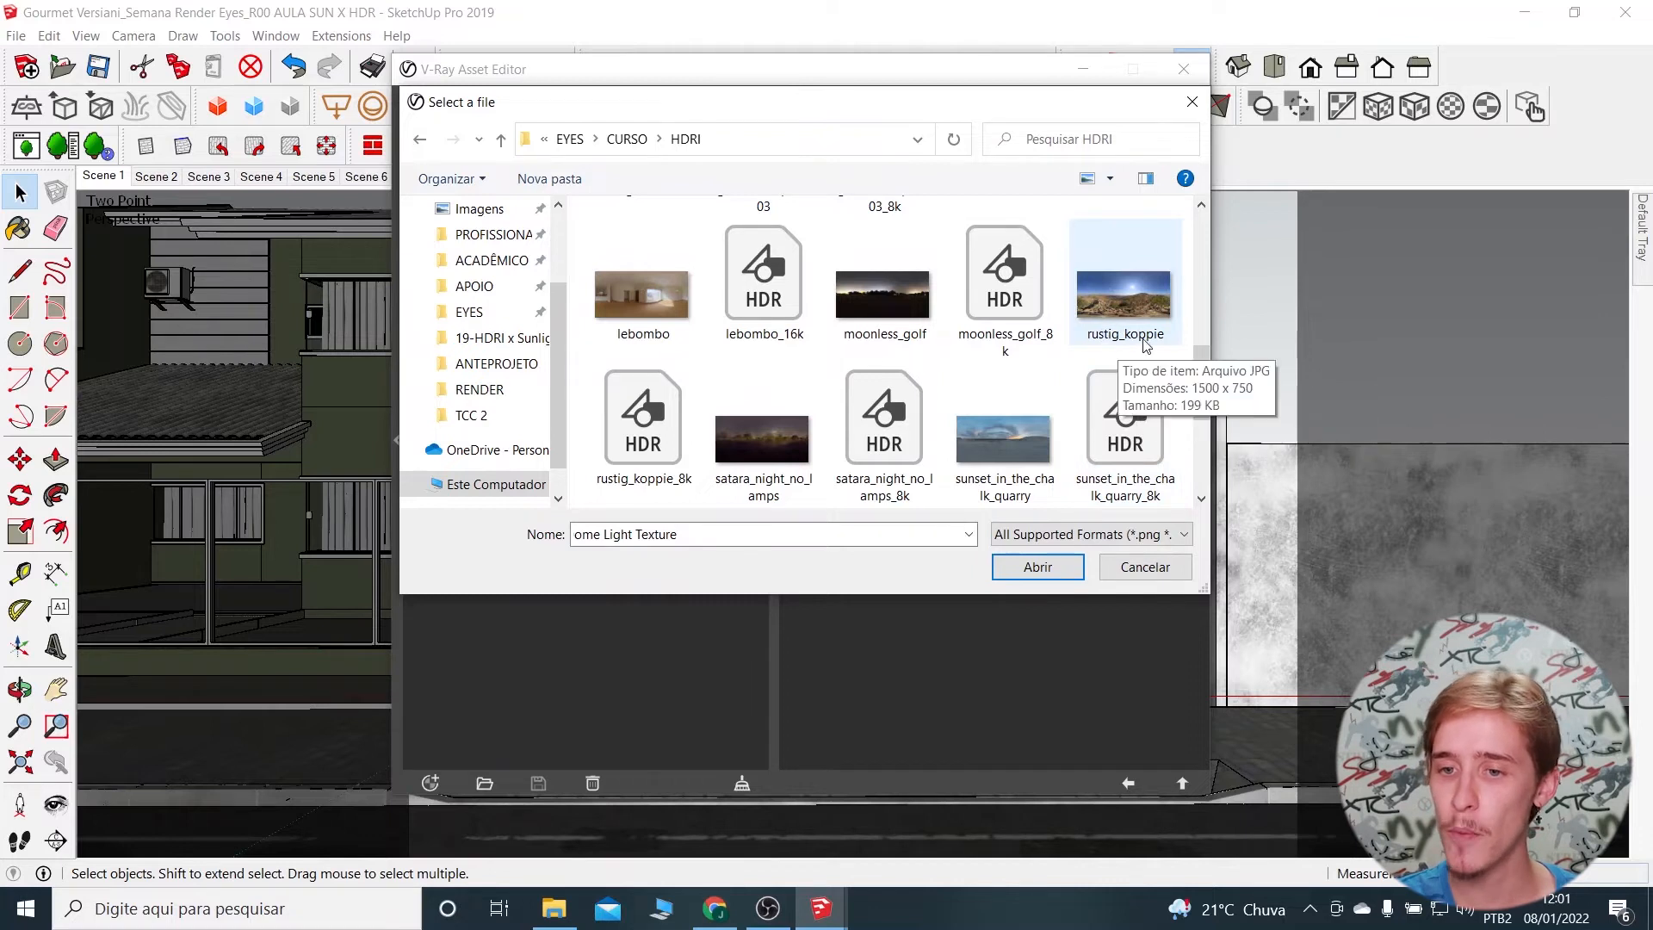
{"action": "left_click", "coordinate": [654, 442]}
{"action": "double_click", "coordinate": [654, 442]}
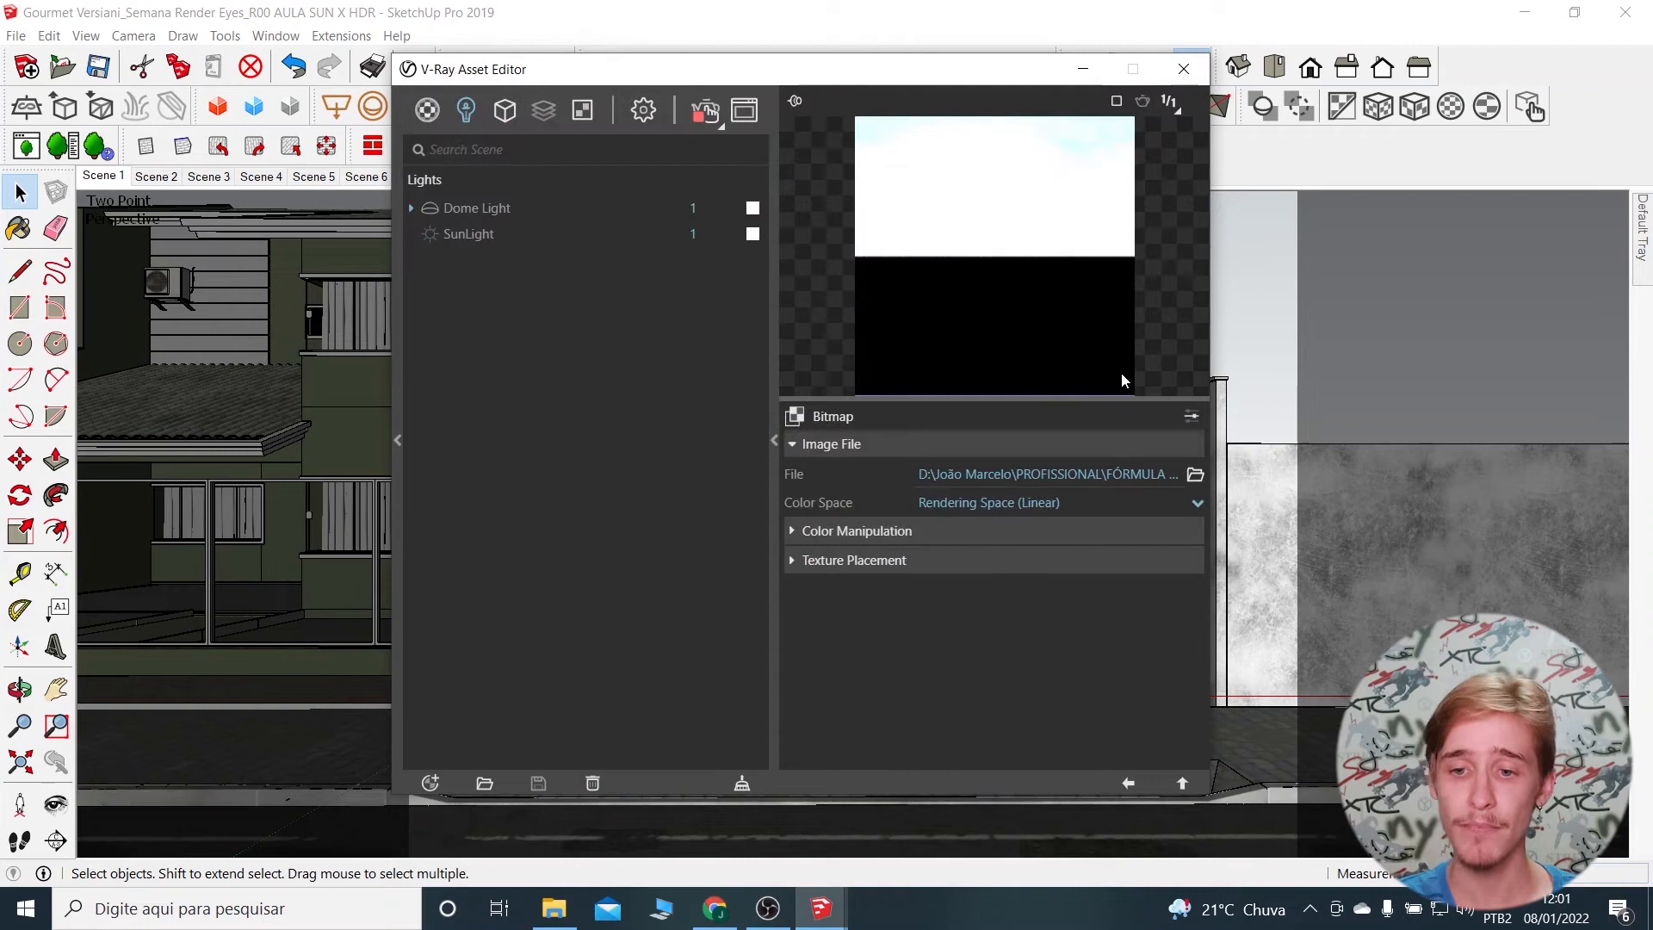
{"action": "left_click", "coordinate": [1128, 782]}
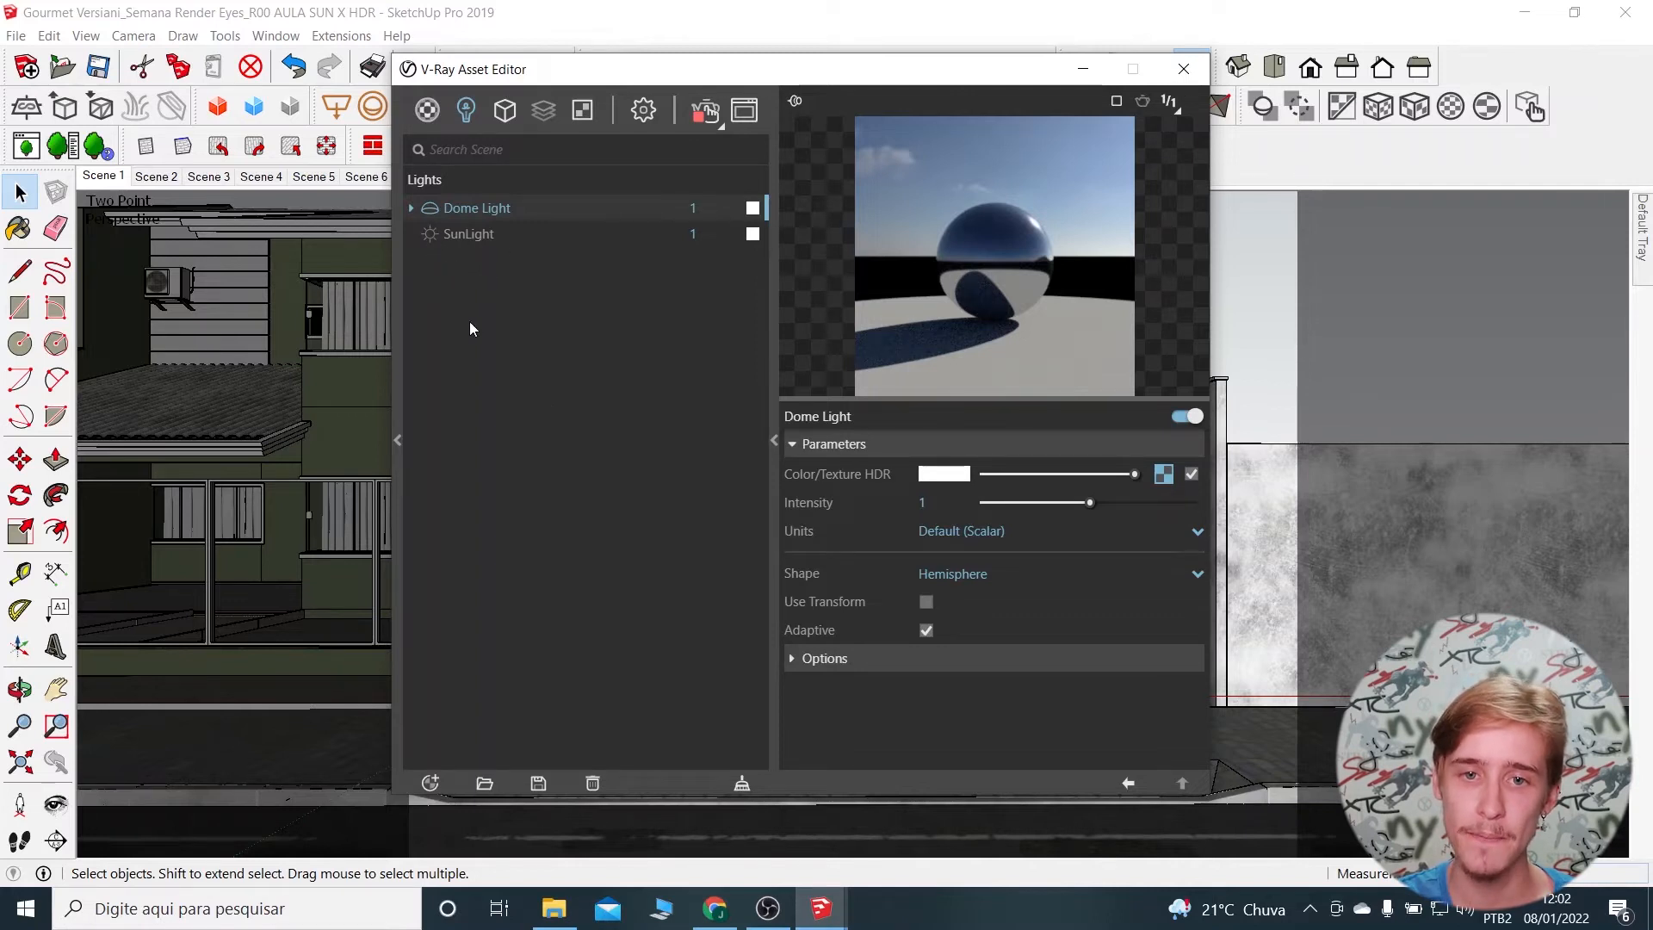
Clear the Background texture in the V-Ray render settings' Environment section.
{"action": "left_click", "coordinate": [641, 117]}
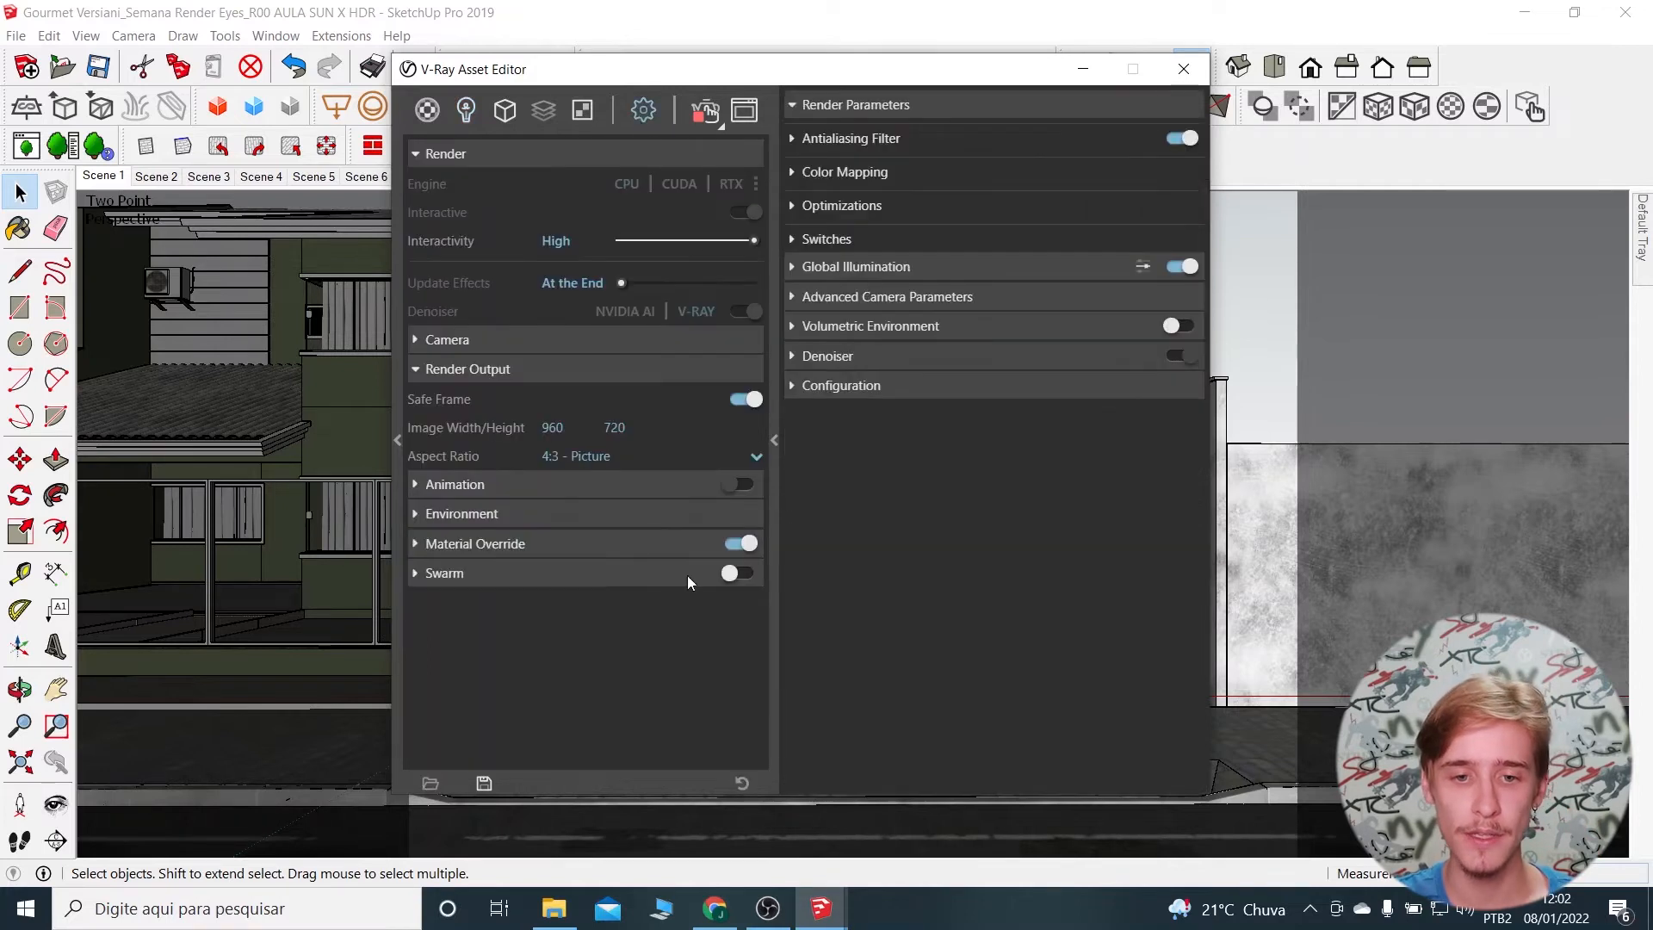
{"action": "left_click", "coordinate": [445, 515]}
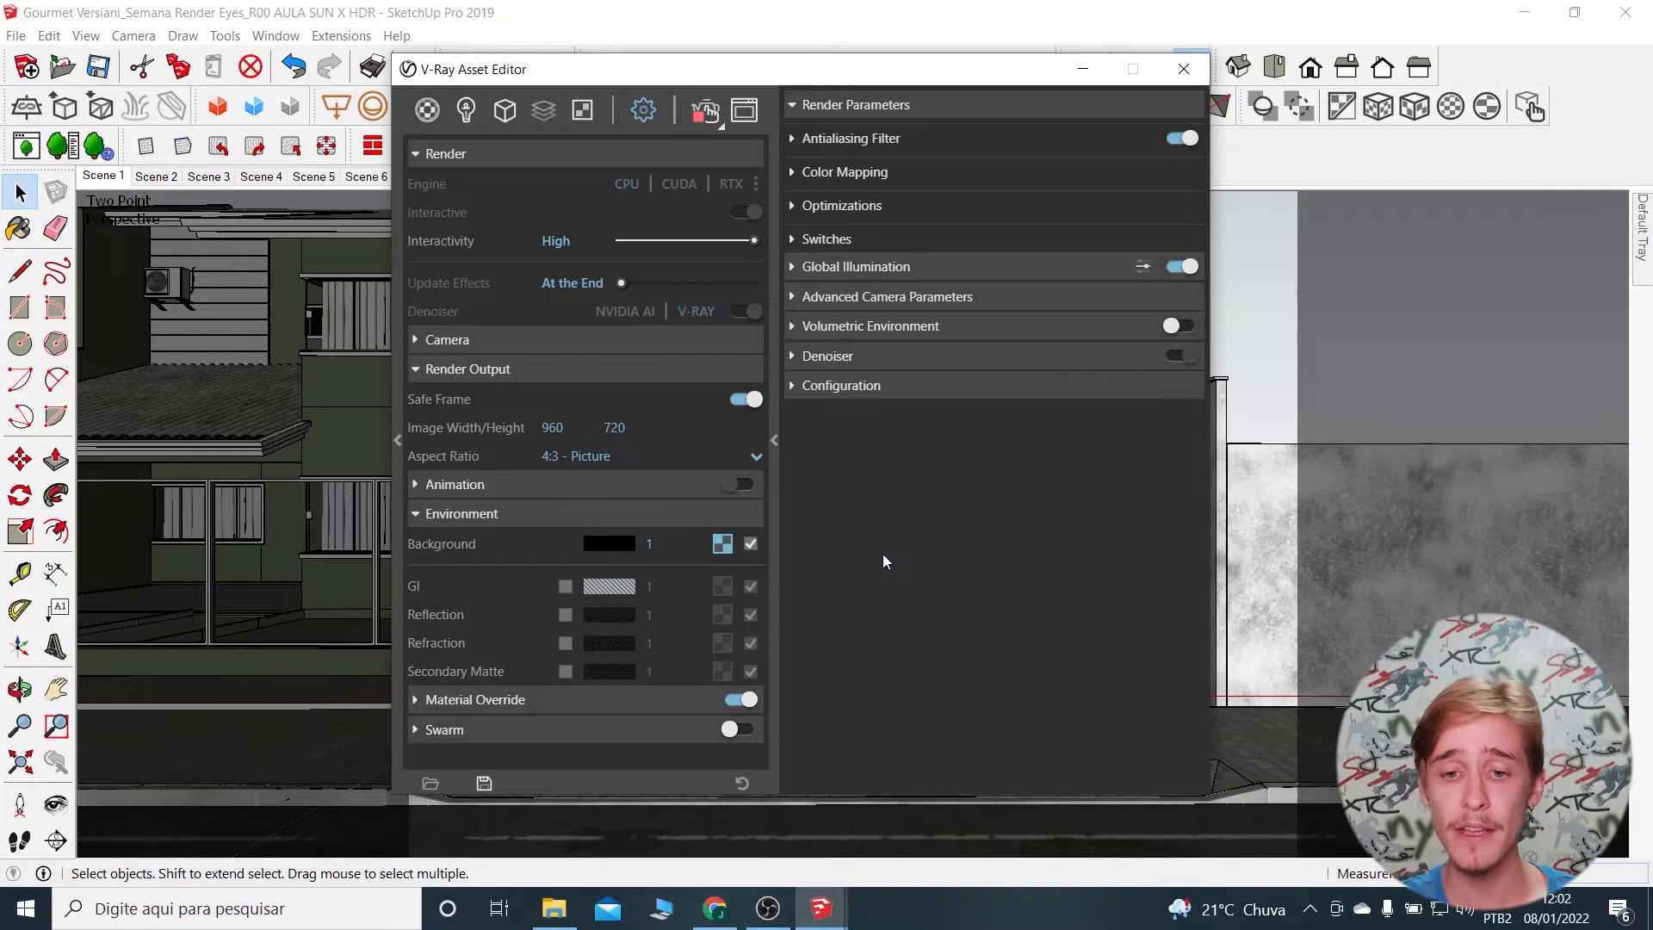
{"action": "right_click", "coordinate": [723, 544]}
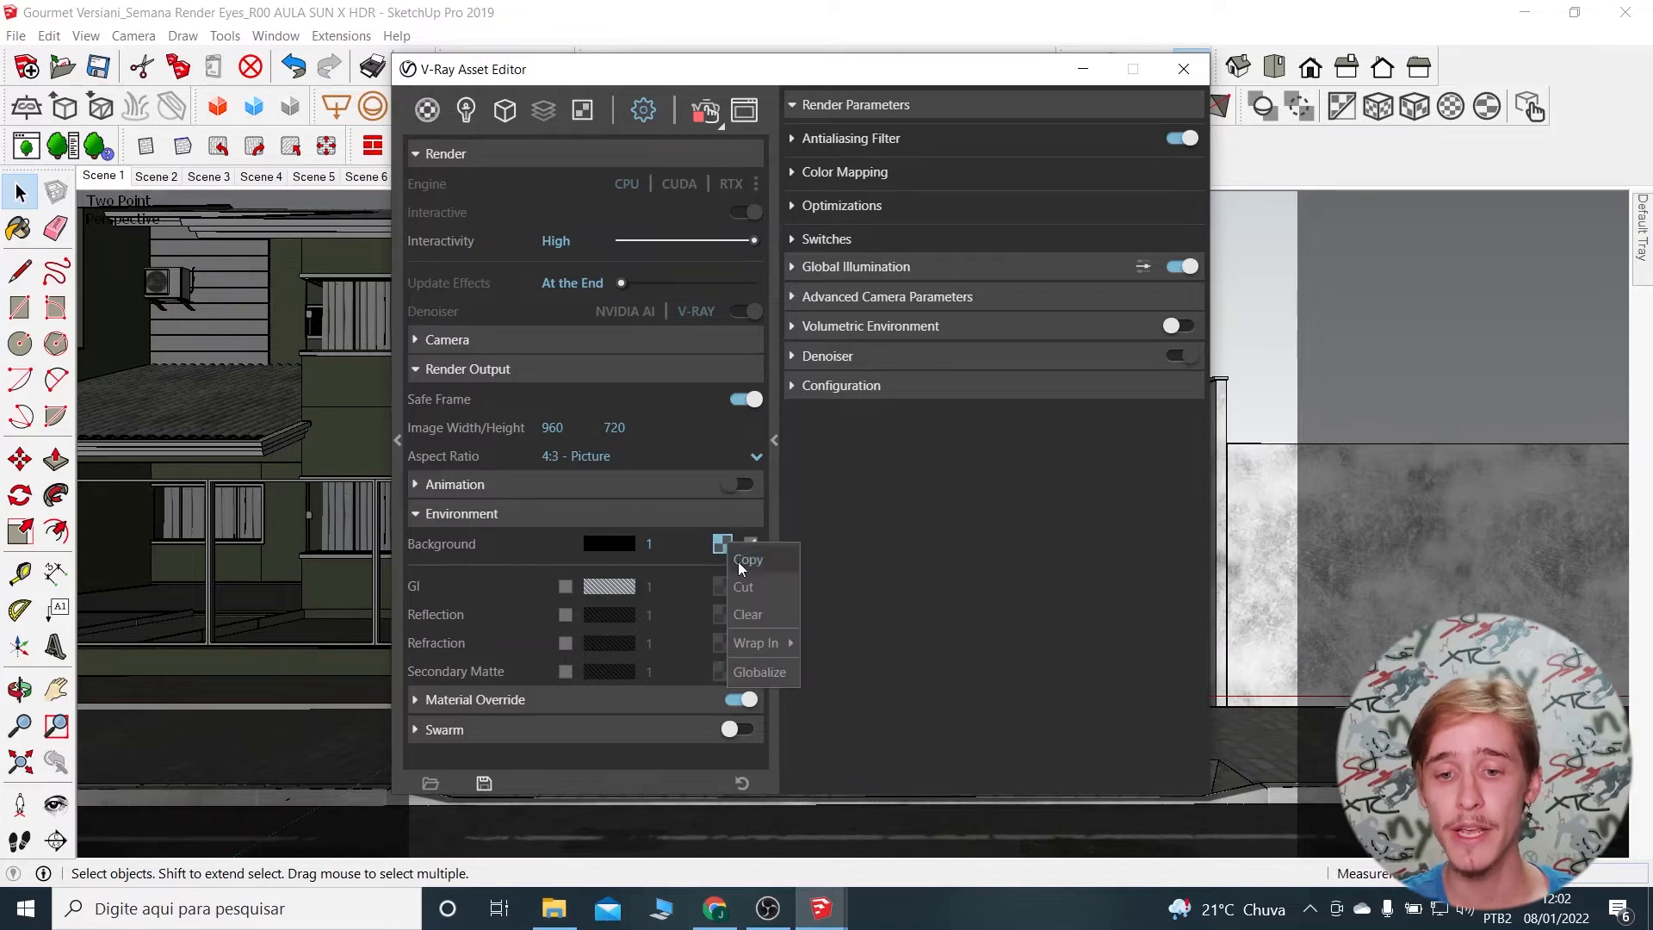
{"action": "left_click", "coordinate": [1188, 676]}
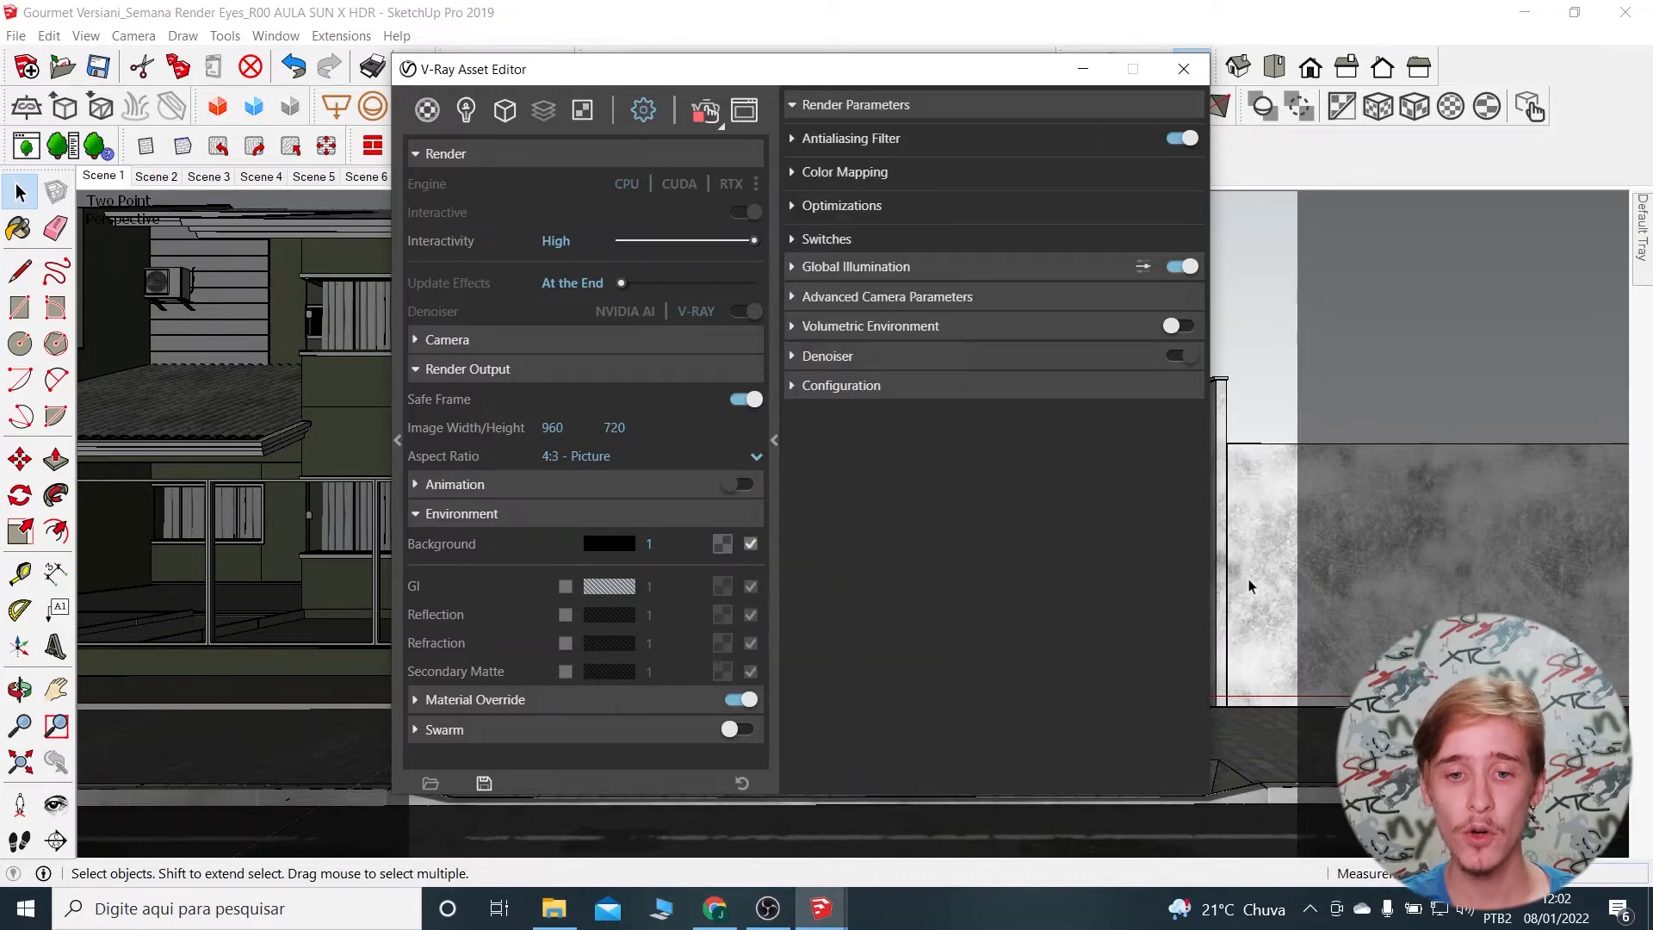
Set the render environment's Background color to pure white.
{"action": "left_click", "coordinate": [611, 543]}
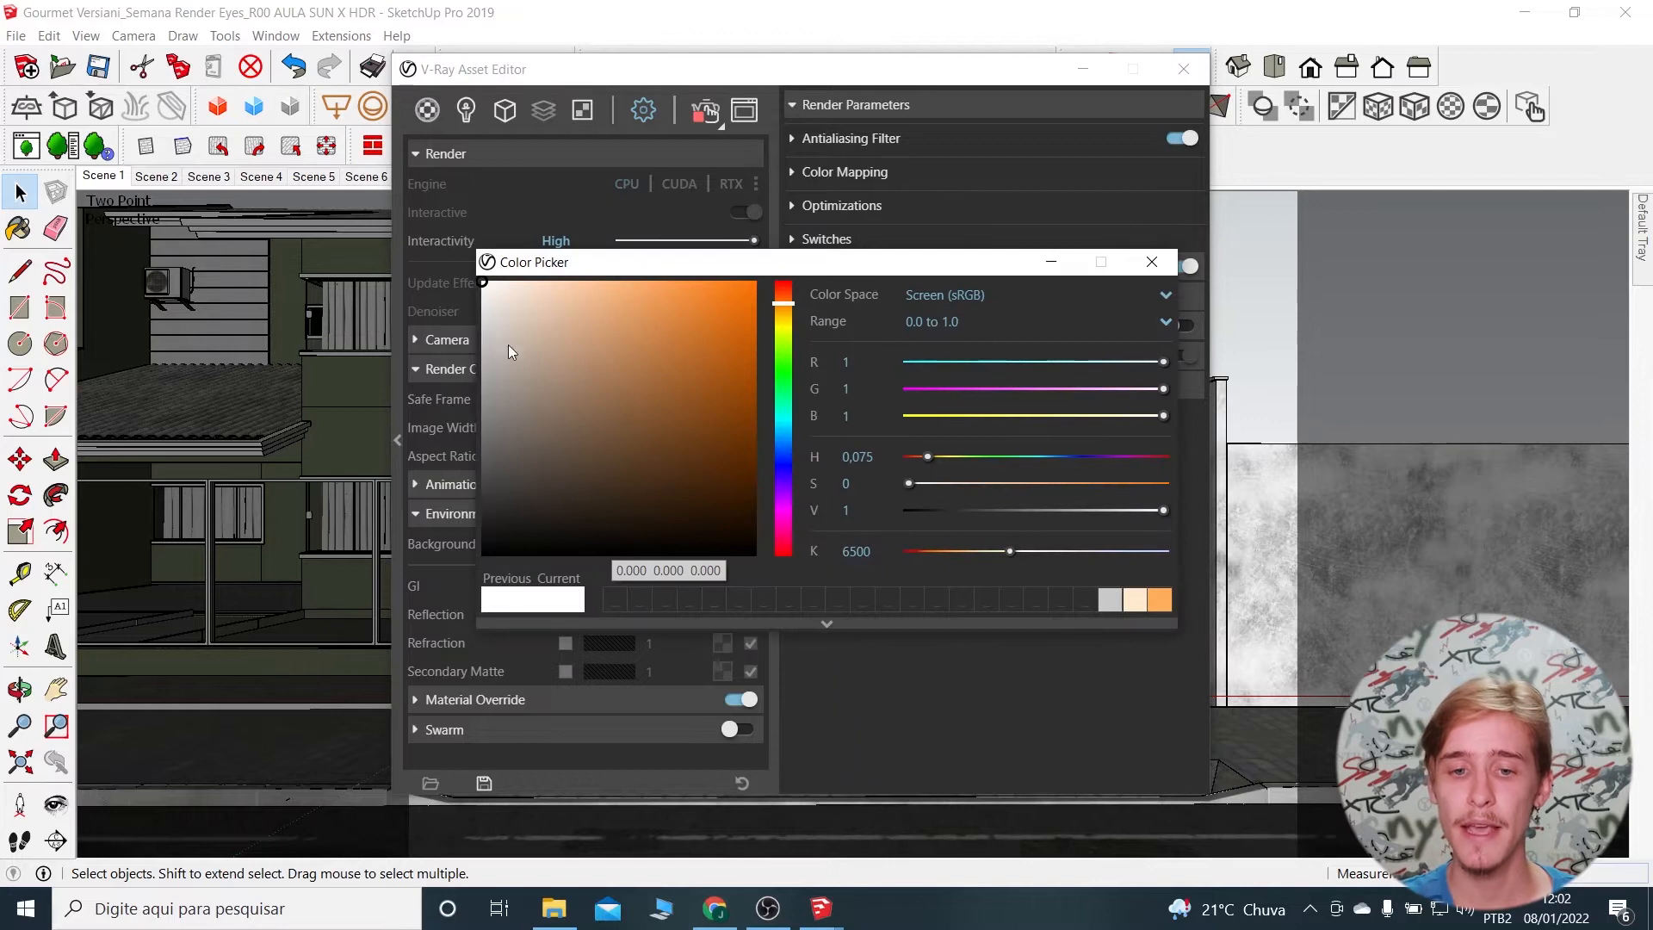
{"action": "left_click_drag", "start_coordinate": [494, 530], "coordinate": [453, 267]}
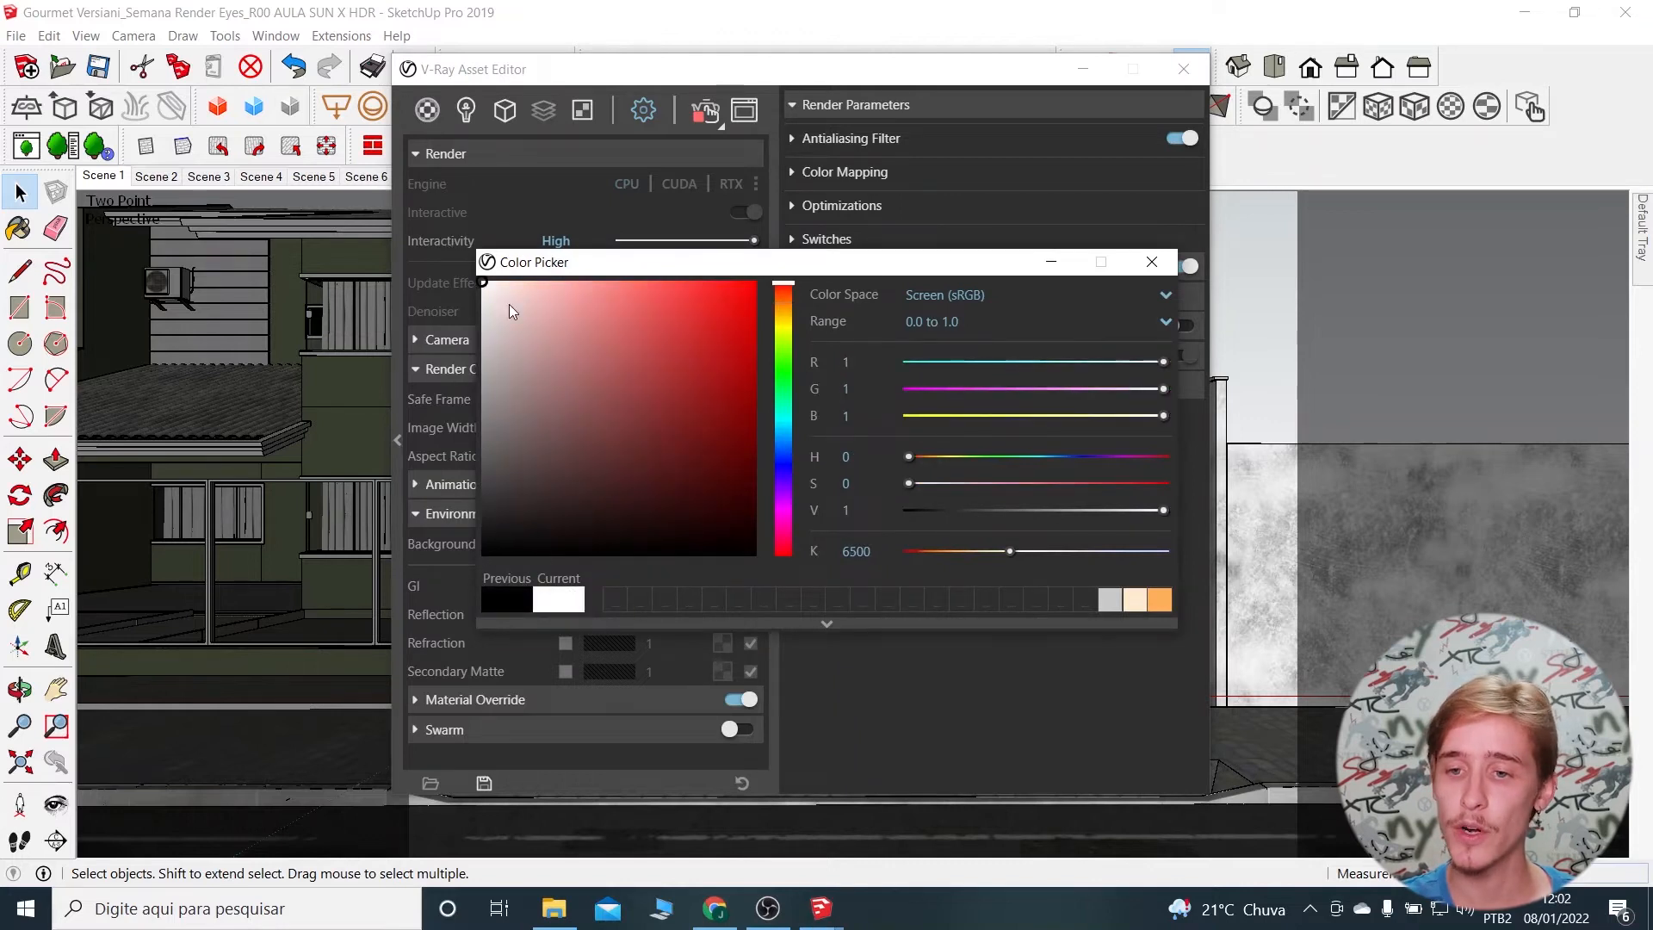
{"action": "left_click", "coordinate": [1152, 262]}
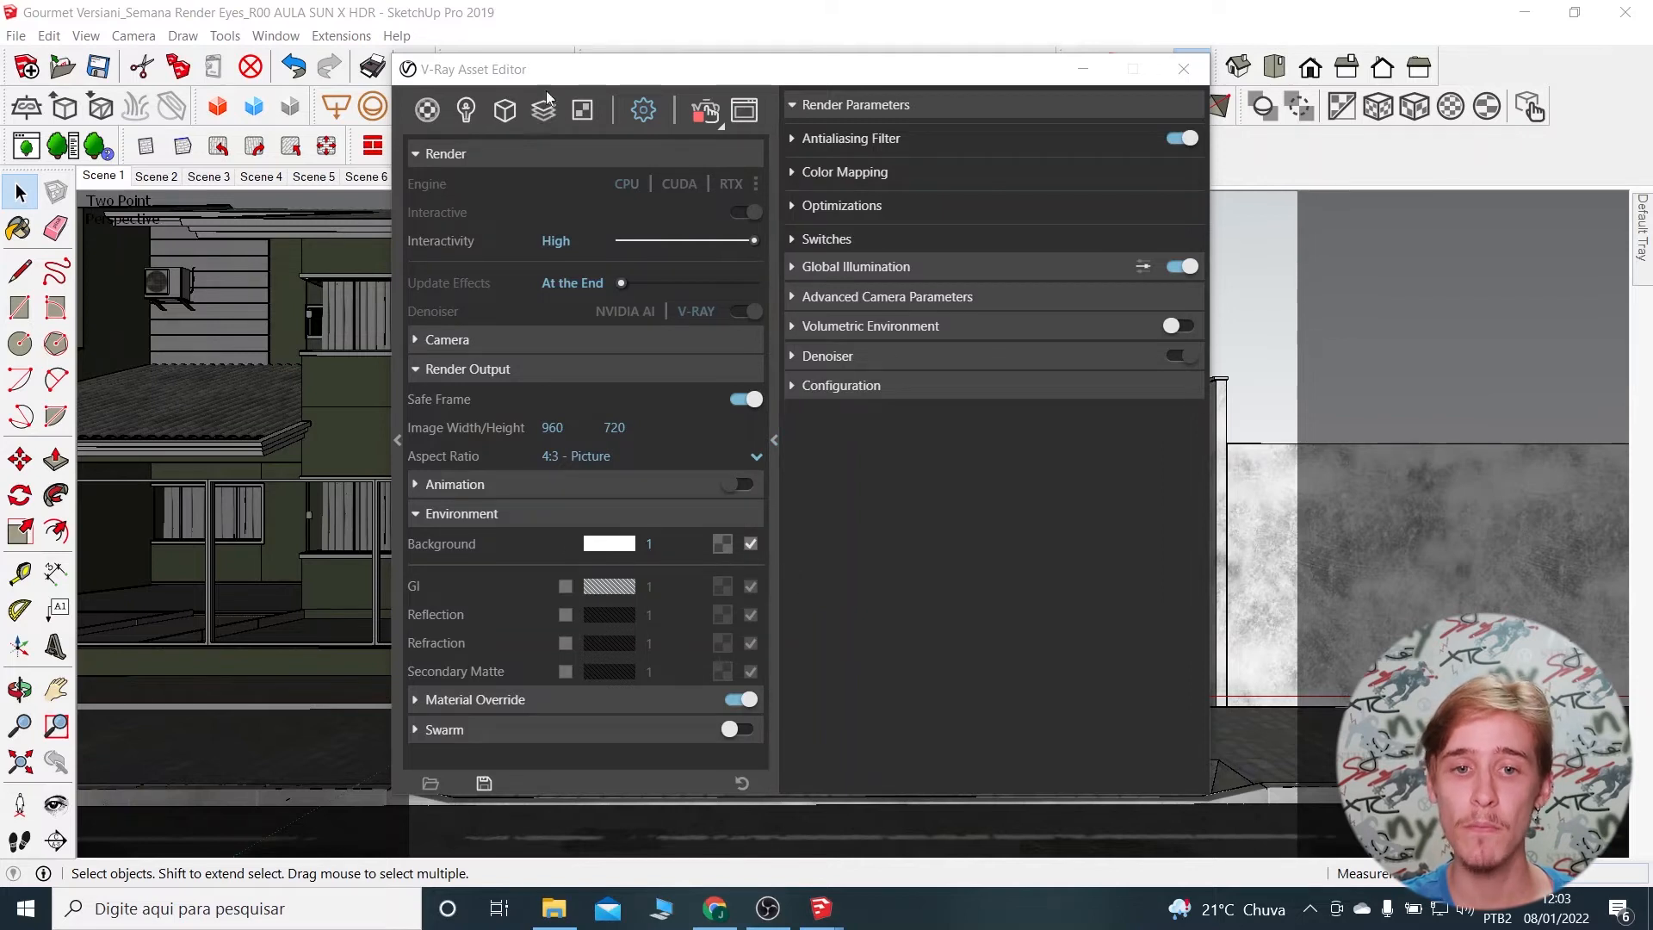
Return to the Dome Light's parameters and set its Intensity to 20.
{"action": "left_click", "coordinate": [466, 112]}
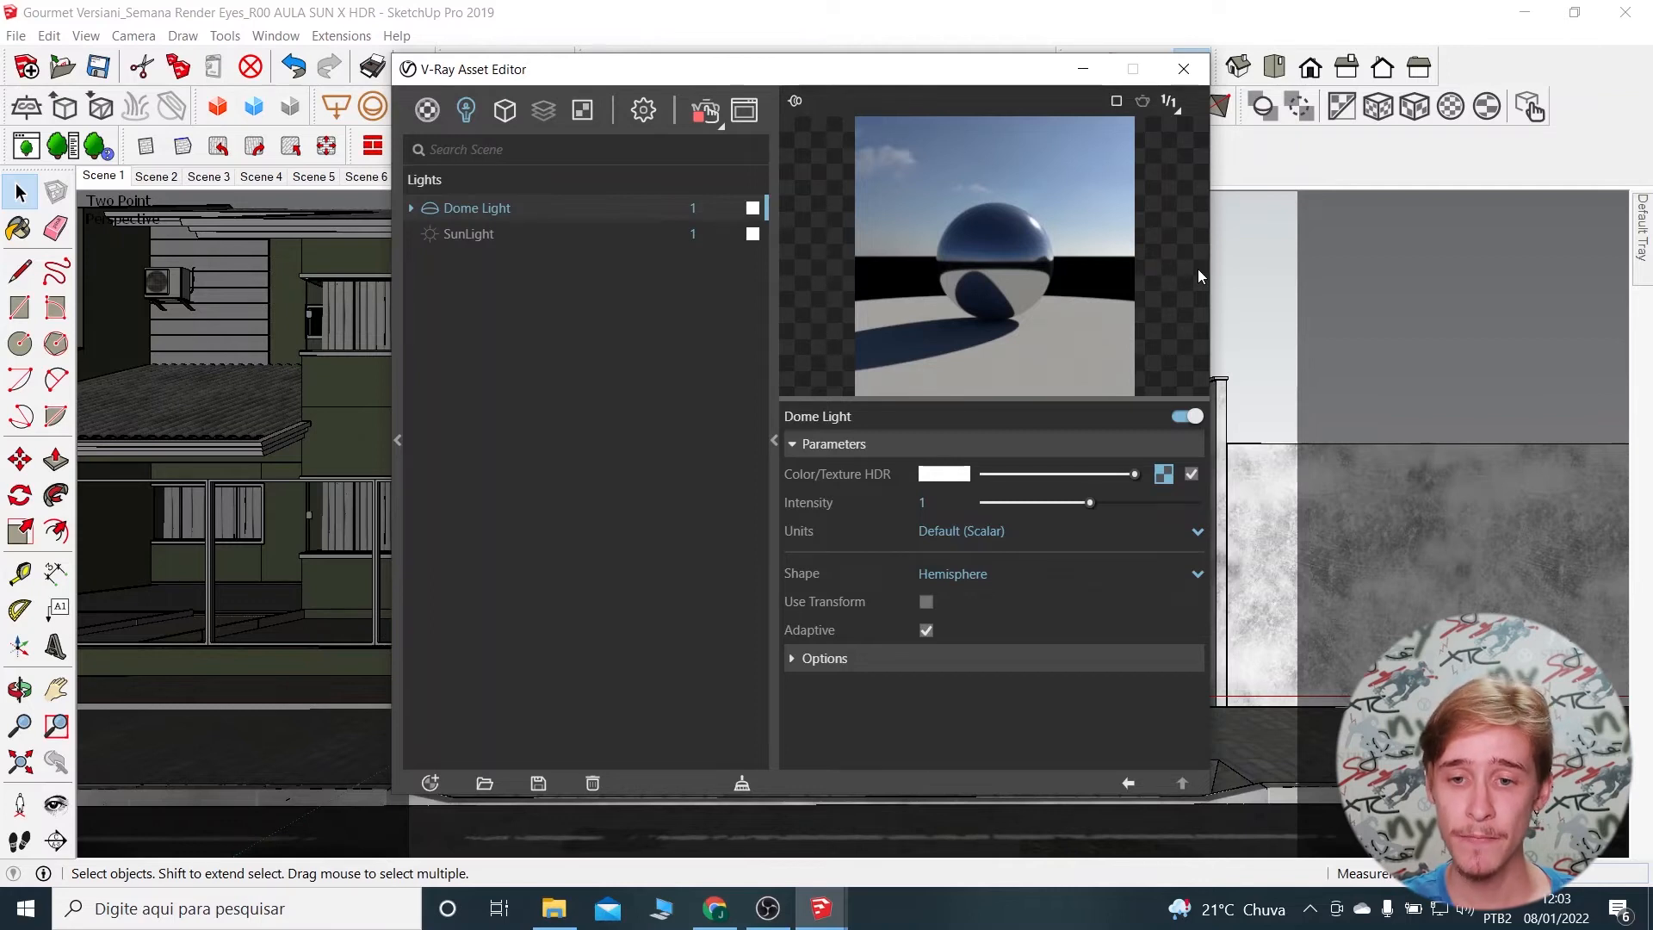
{"action": "mouse_move", "coordinate": [848, 76]}
{"action": "left_mouse_down"}
{"action": "mouse_move", "coordinate": [769, 73]}
{"action": "mouse_move", "coordinate": [828, 69]}
{"action": "left_mouse_up"}
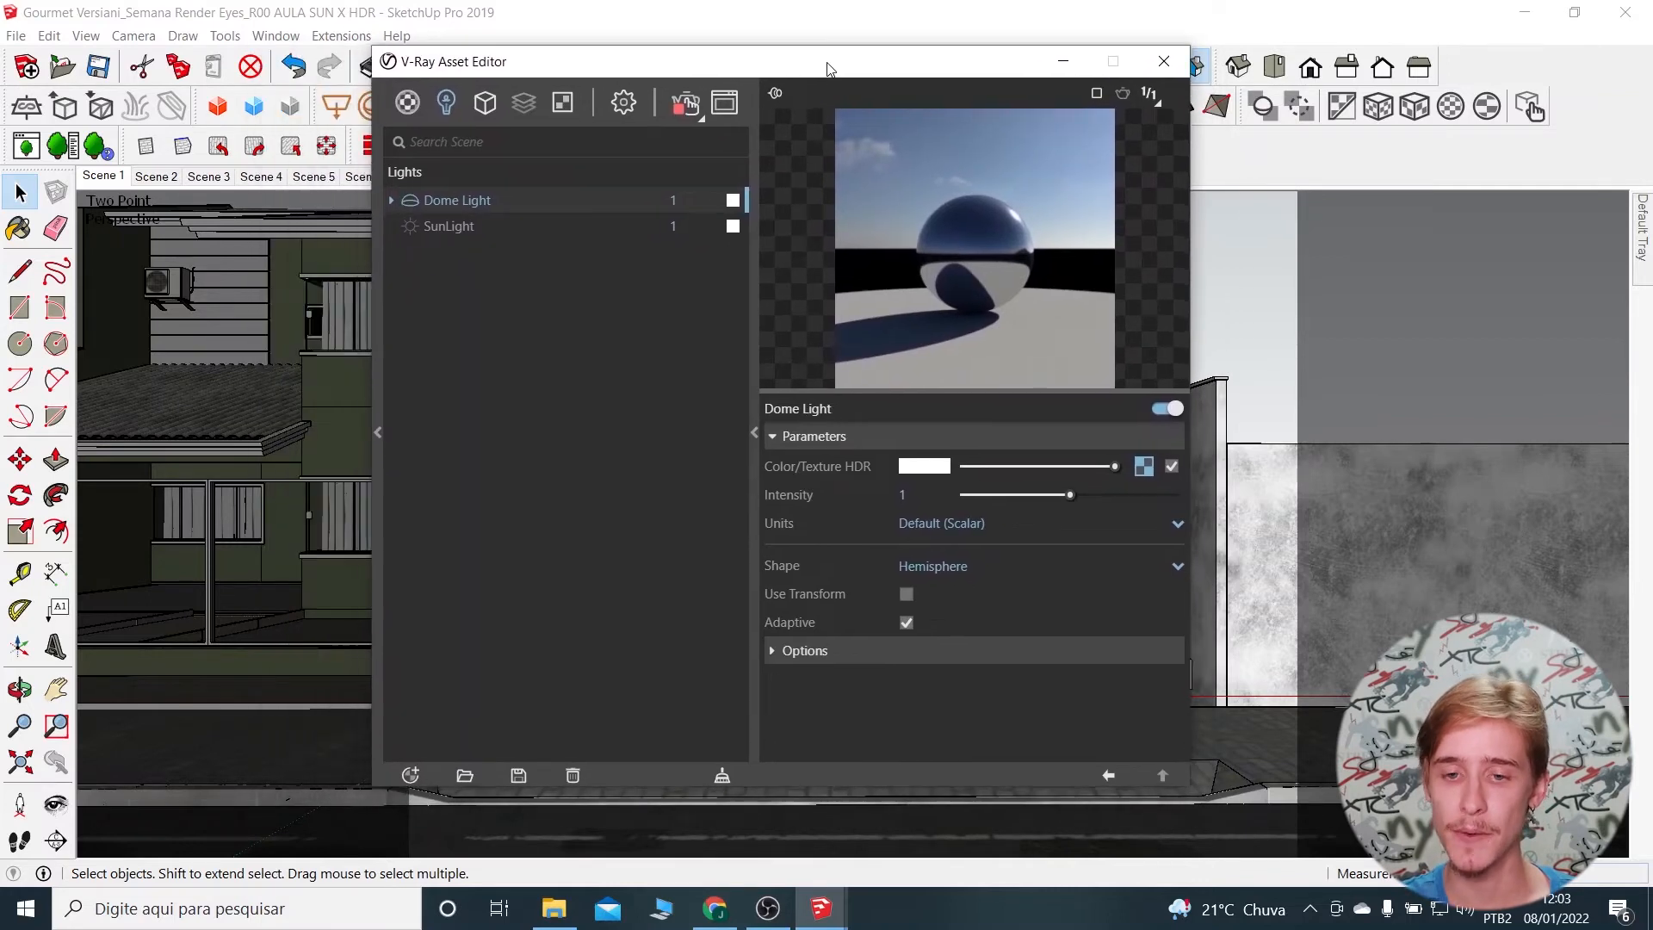
{"action": "left_click", "coordinate": [923, 497]}
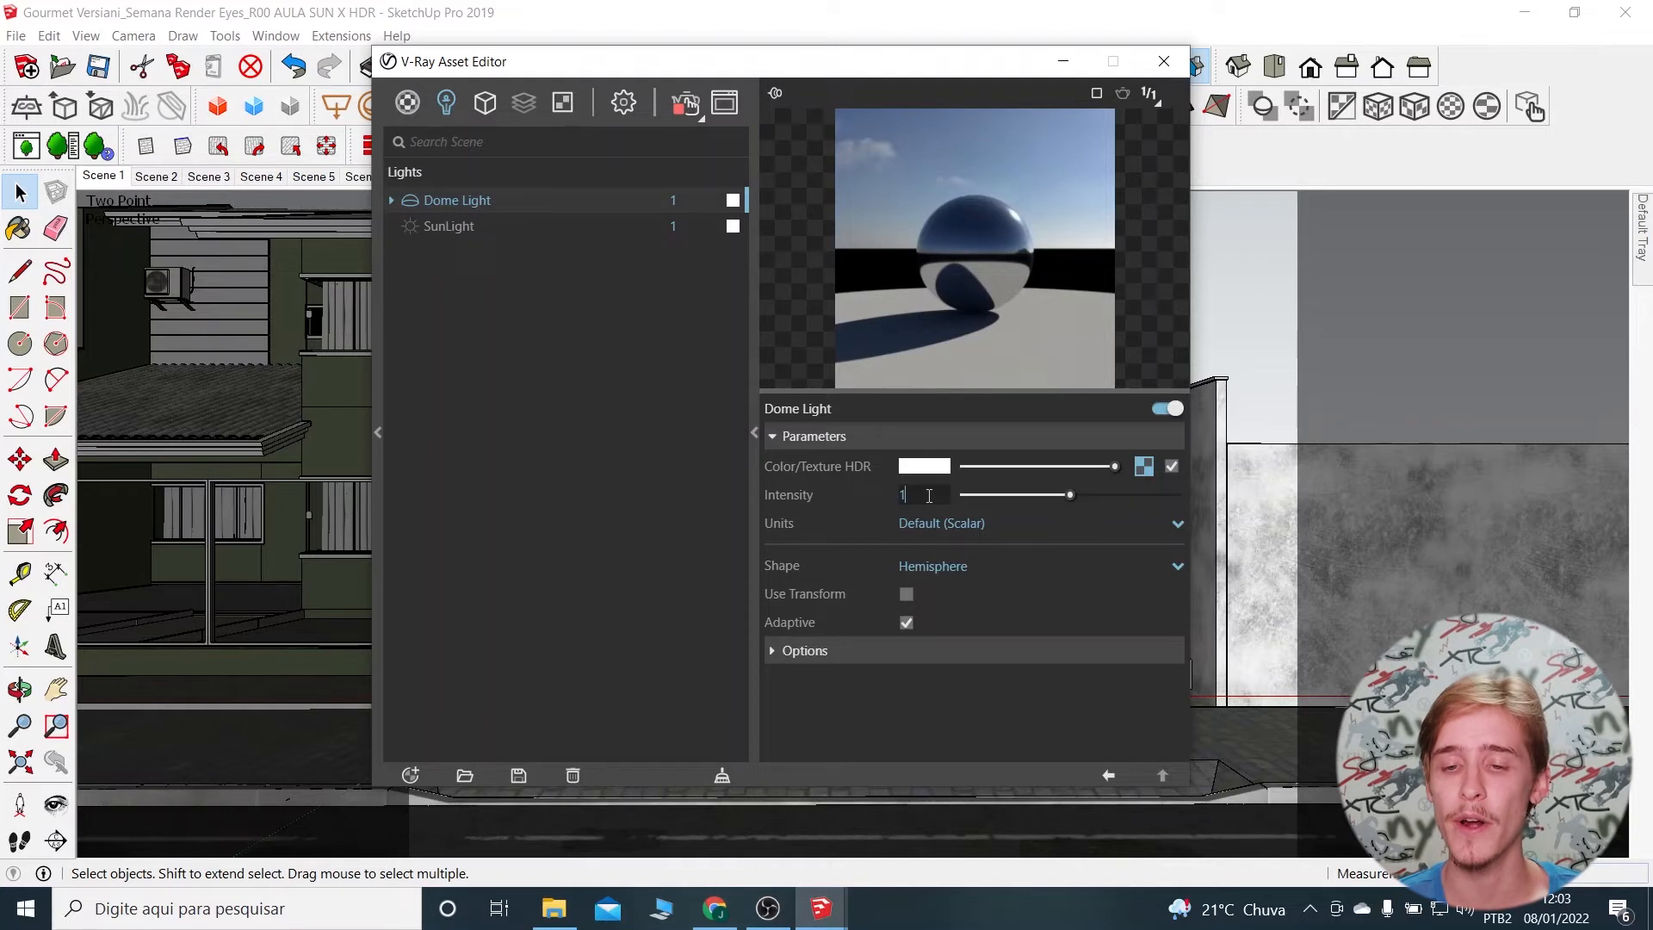
{"action": "double_click", "coordinate": [929, 495]}
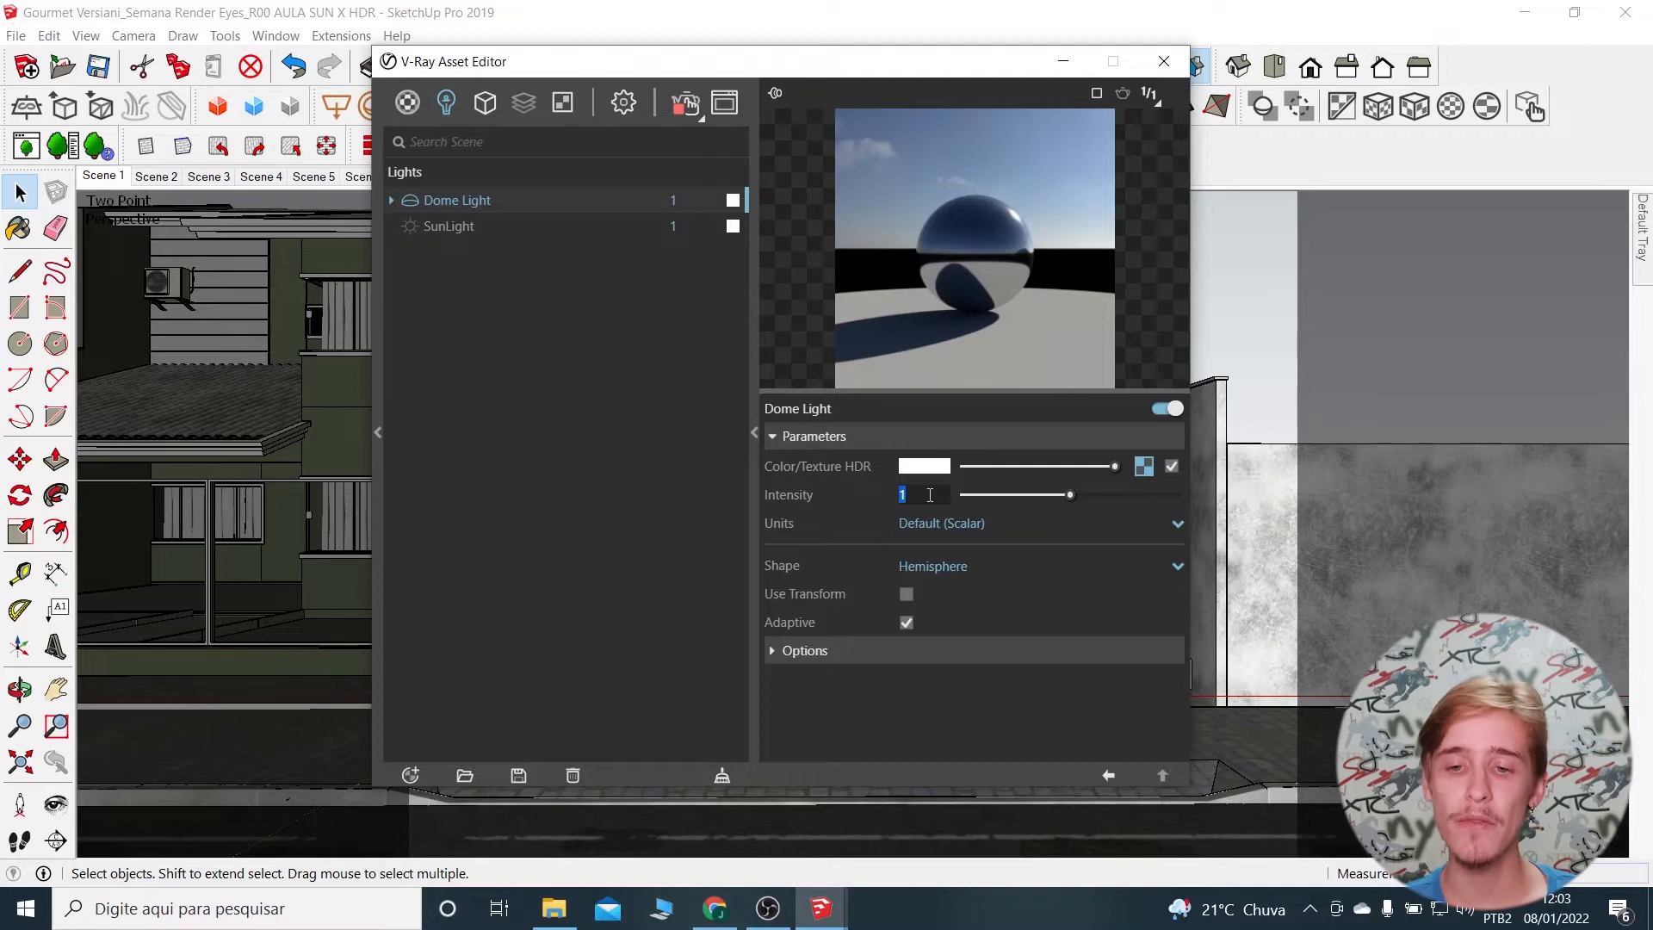
{"action": "type", "text": "20"}
{"action": "key", "text": "Return"}
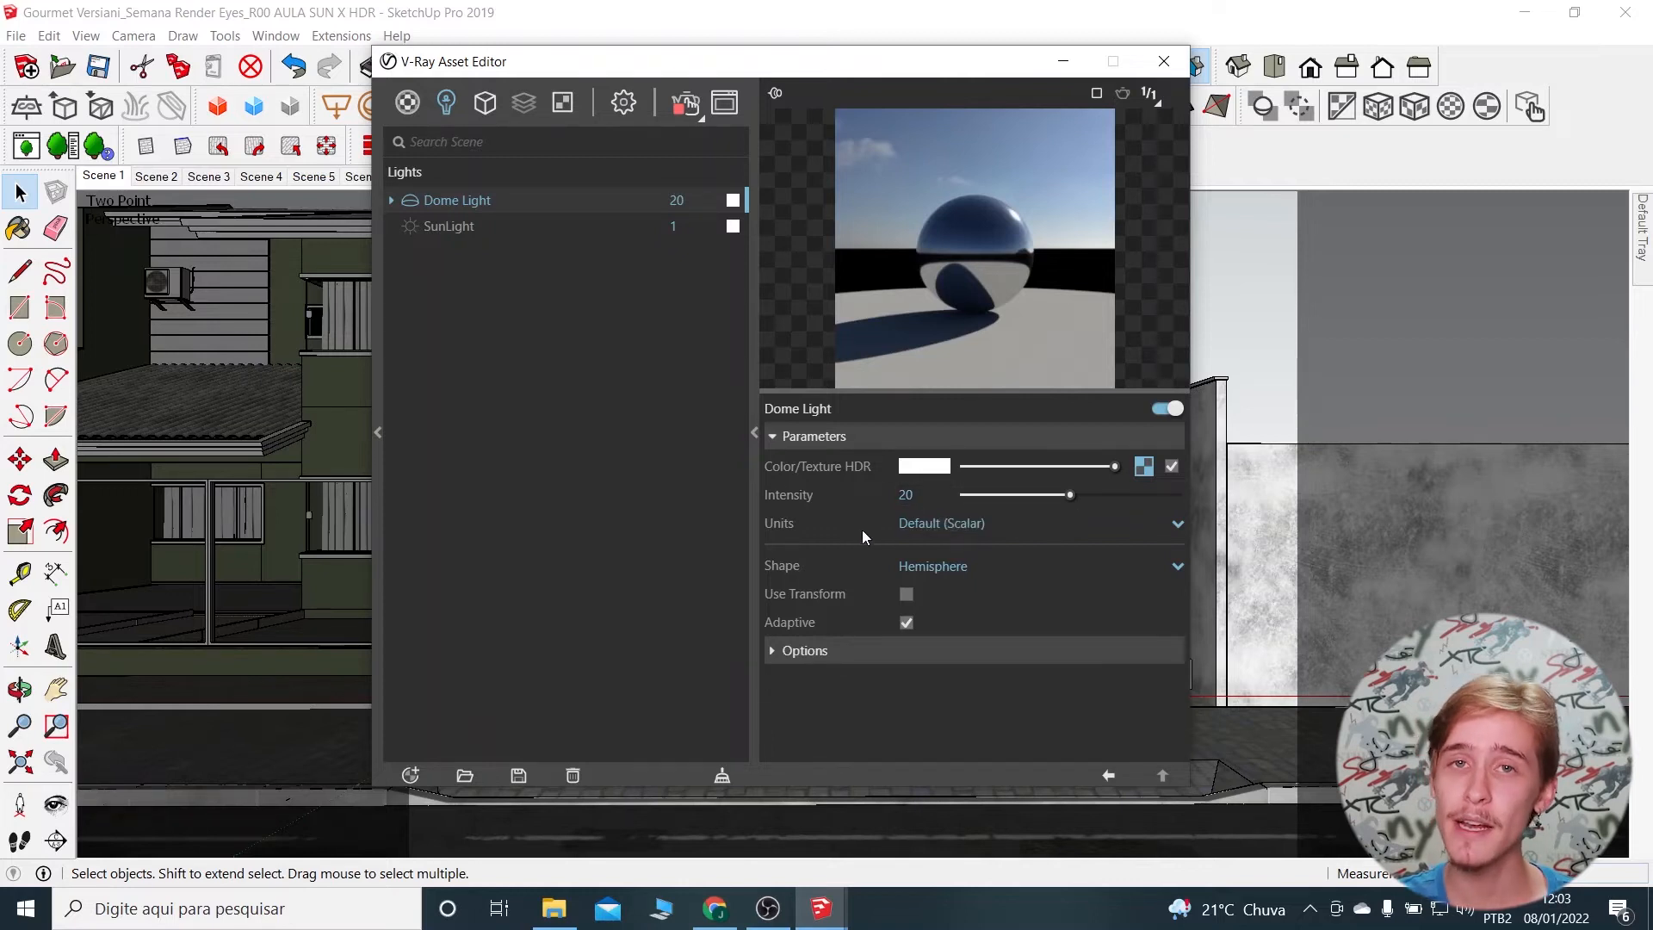
{"action": "mouse_move", "coordinate": [861, 529]}
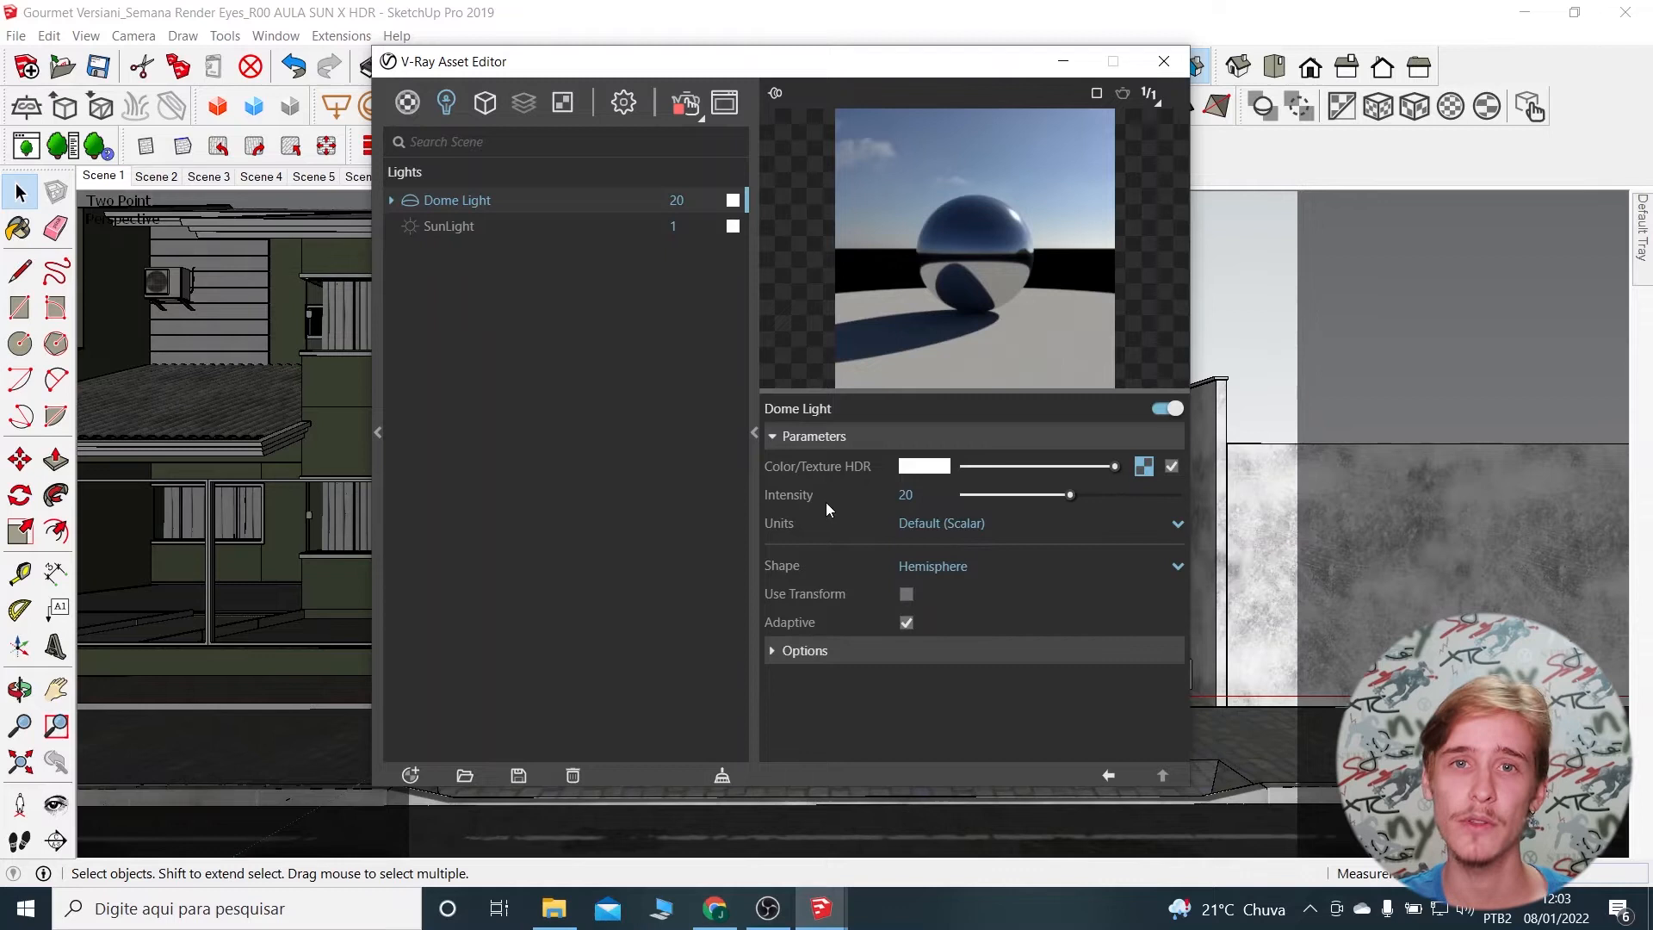
{"action": "mouse_move", "coordinate": [825, 501]}
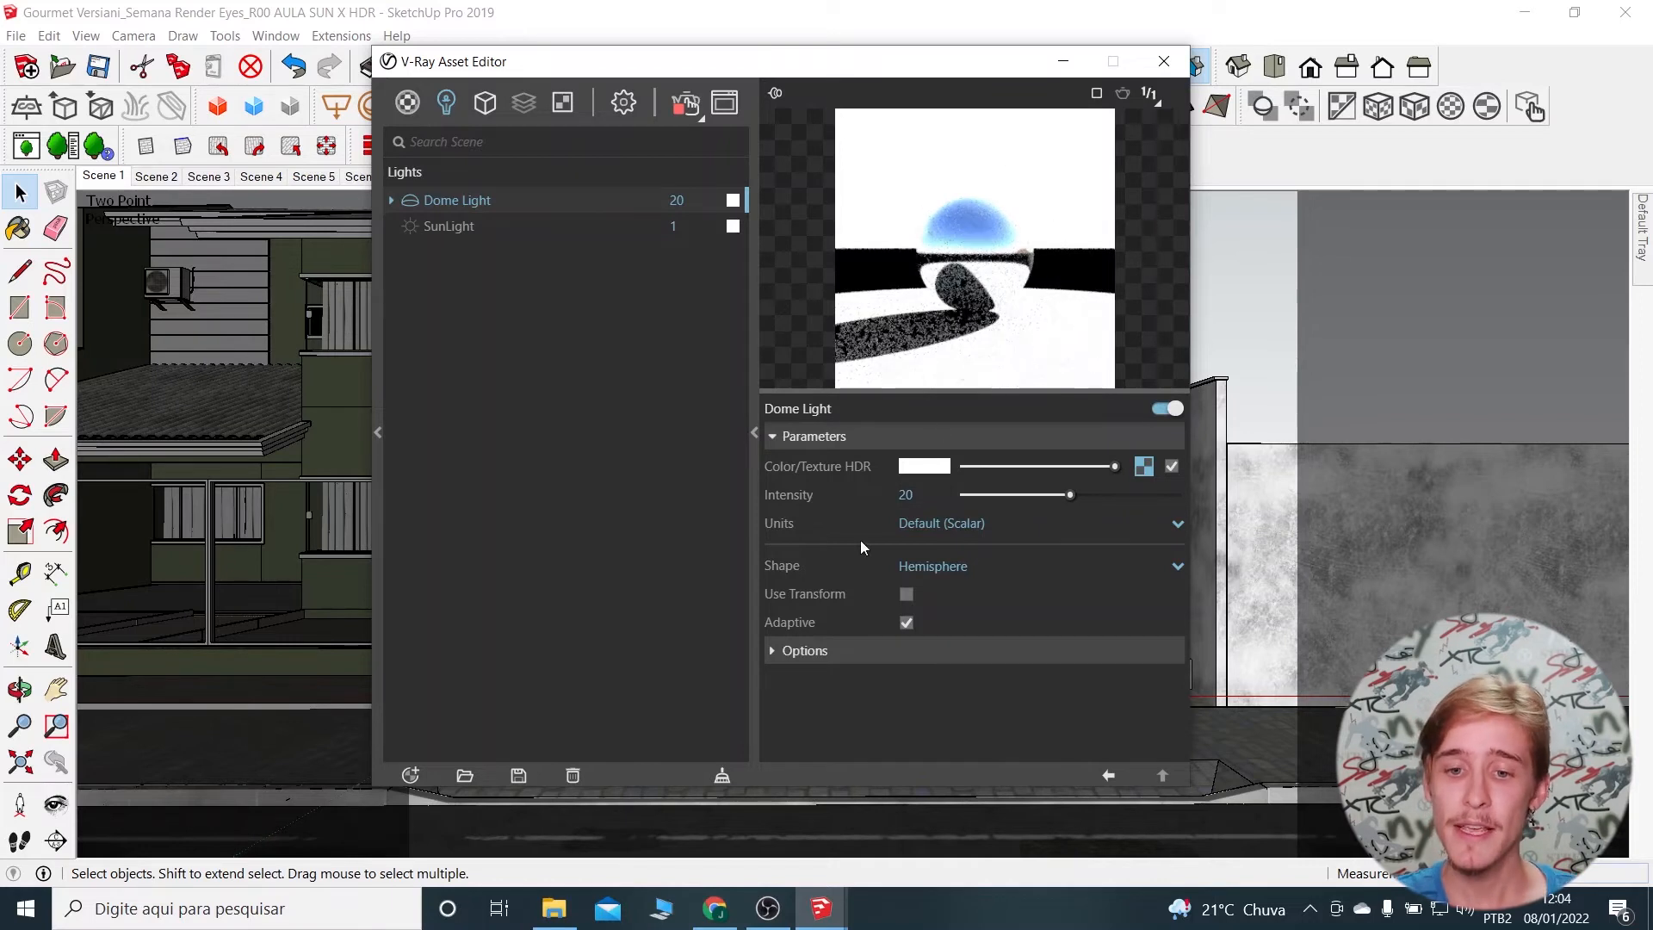
Try Dome Light Intensity values of 25, 30 and 50.
{"action": "left_click", "coordinate": [918, 497]}
{"action": "type", "text": "25"}
{"action": "key", "text": "Return"}
{"action": "type", "text": "30"}
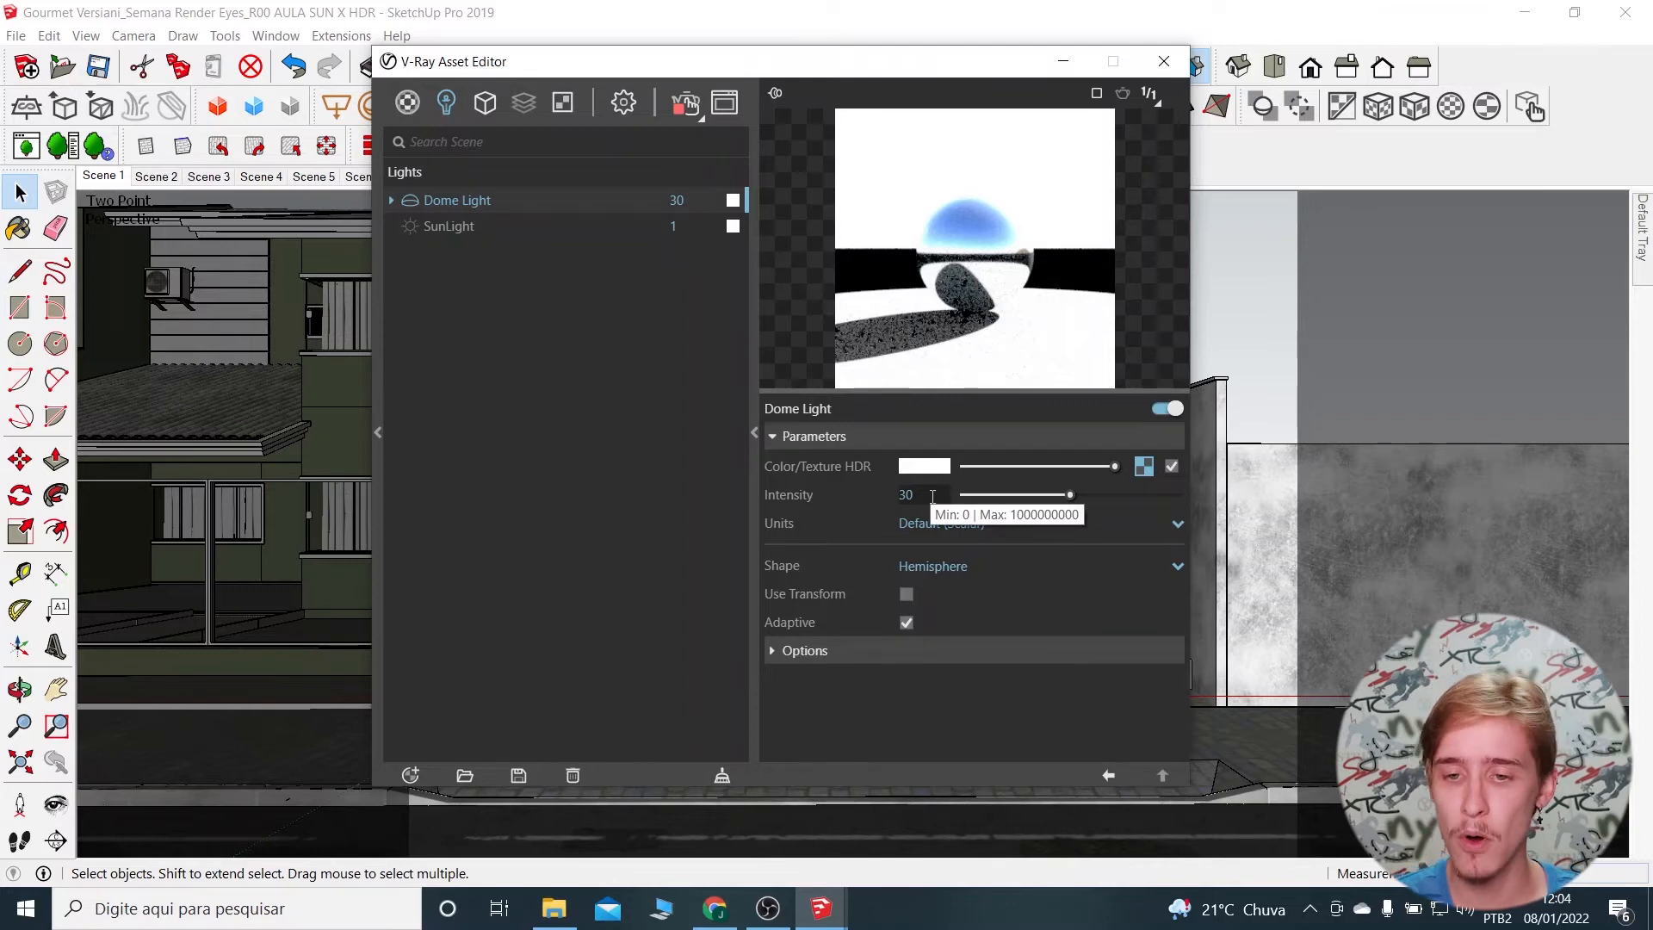
{"action": "double_click", "coordinate": [939, 493]}
{"action": "type", "text": "50"}
{"action": "key", "text": "Return"}
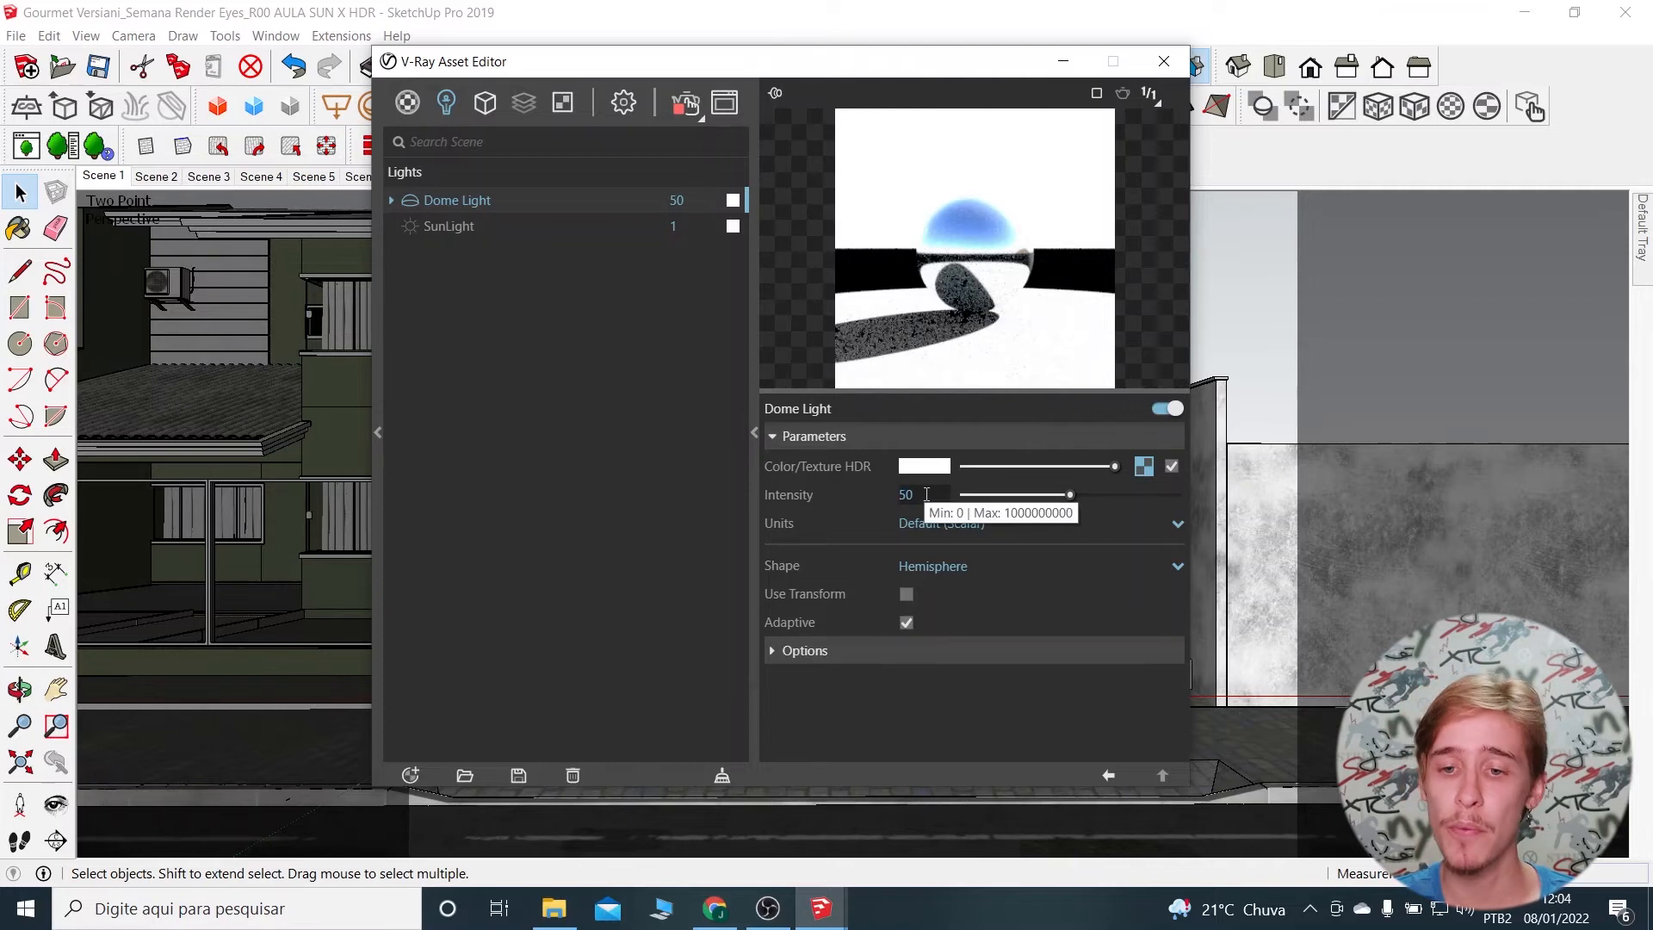
Lower the Dome Light's Intensity to 25, and finally settle on 30.
{"action": "double_click", "coordinate": [926, 494]}
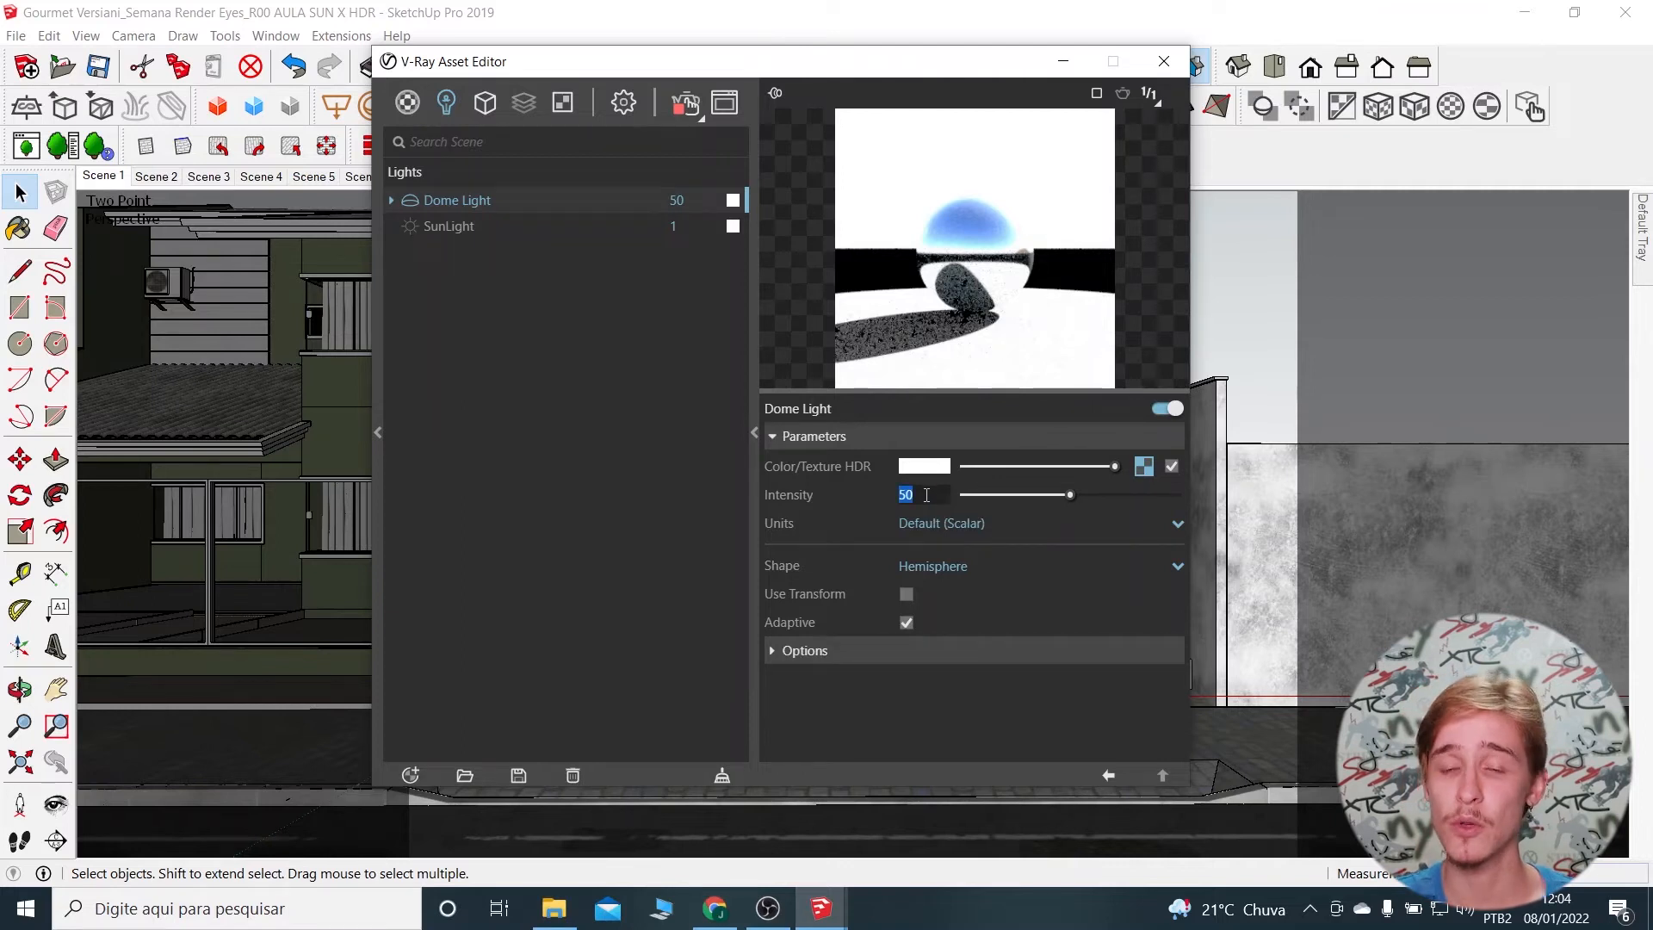
{"action": "type", "text": "25"}
{"action": "key", "text": "Return"}
{"action": "double_click", "coordinate": [927, 494]}
{"action": "type", "text": "30"}
{"action": "key", "text": "Return"}
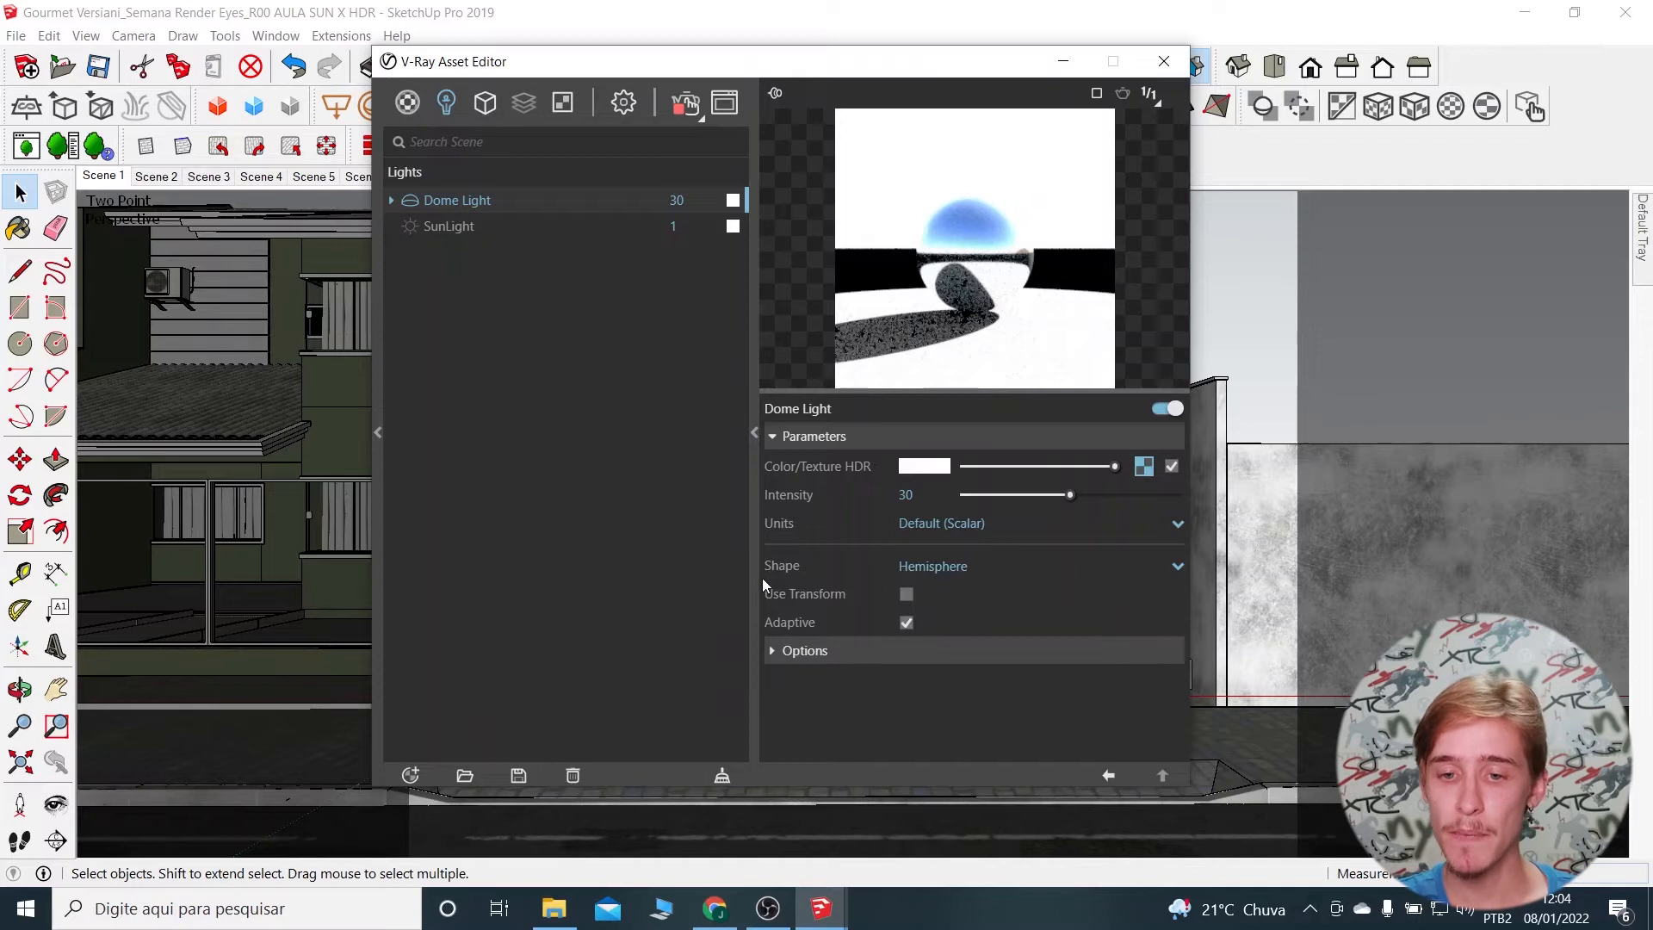
Place the Dome Light parameters beside the interactive render and compare it at Intensity 1 and back at 30.
{"action": "left_click_drag", "start_coordinate": [800, 65], "coordinate": [515, 161]}
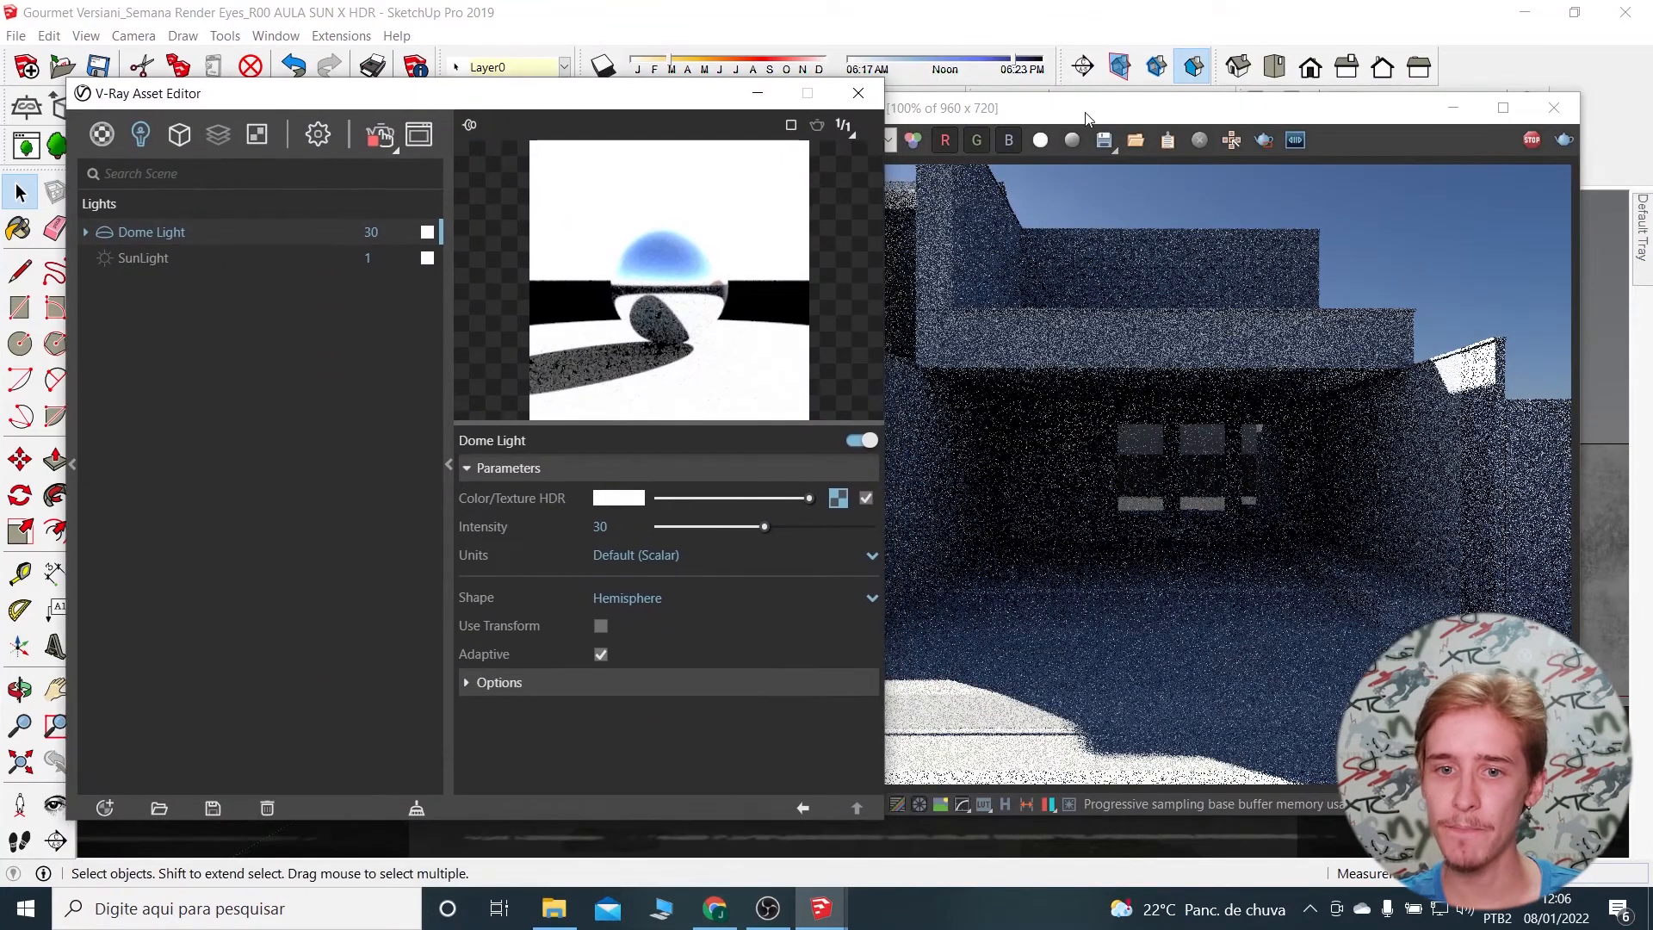
{"action": "left_click_drag", "start_coordinate": [1087, 118], "coordinate": [1108, 90]}
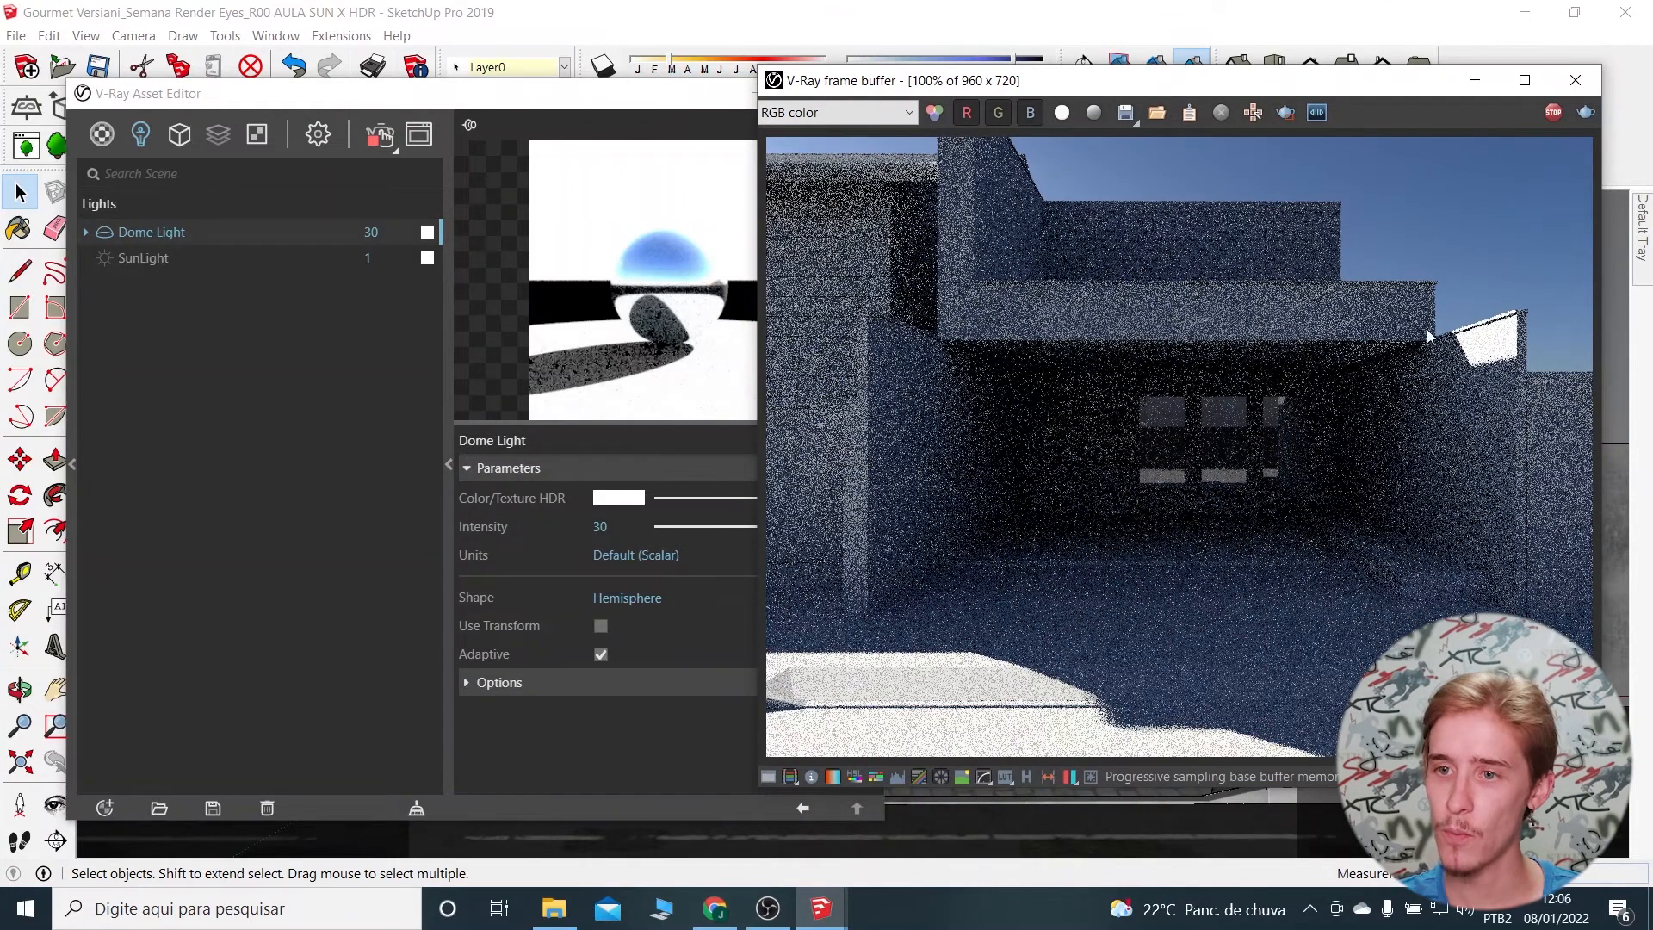
{"action": "left_click", "coordinate": [398, 96]}
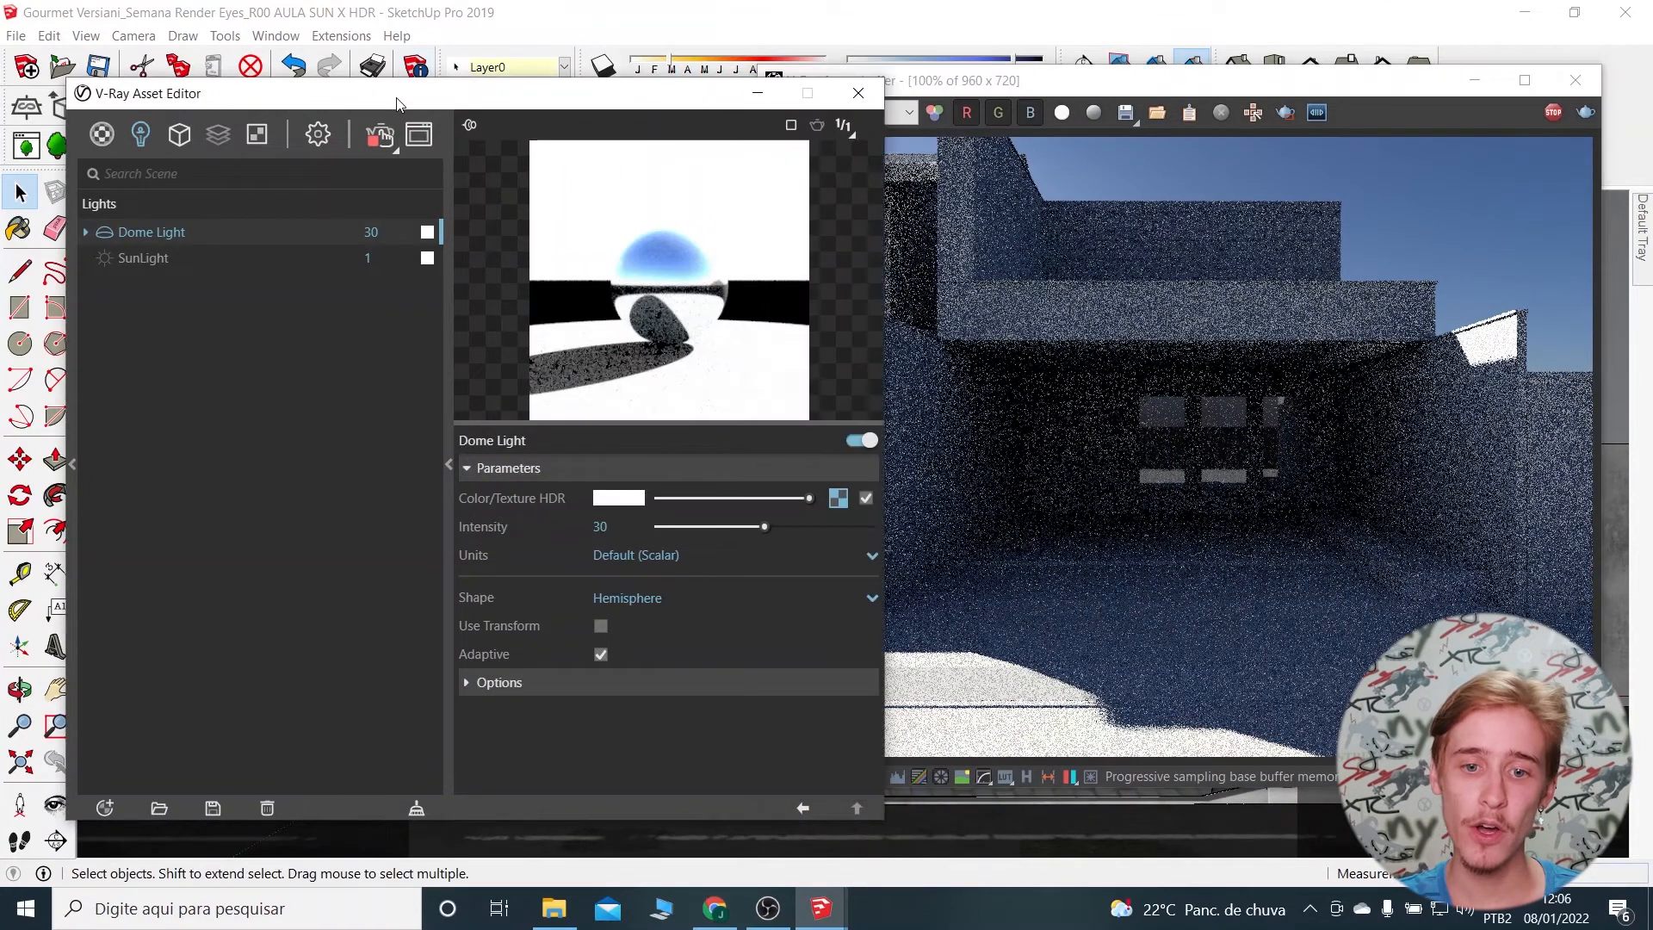
{"action": "double_click", "coordinate": [626, 533]}
{"action": "type", "text": "1"}
{"action": "key", "text": "Return"}
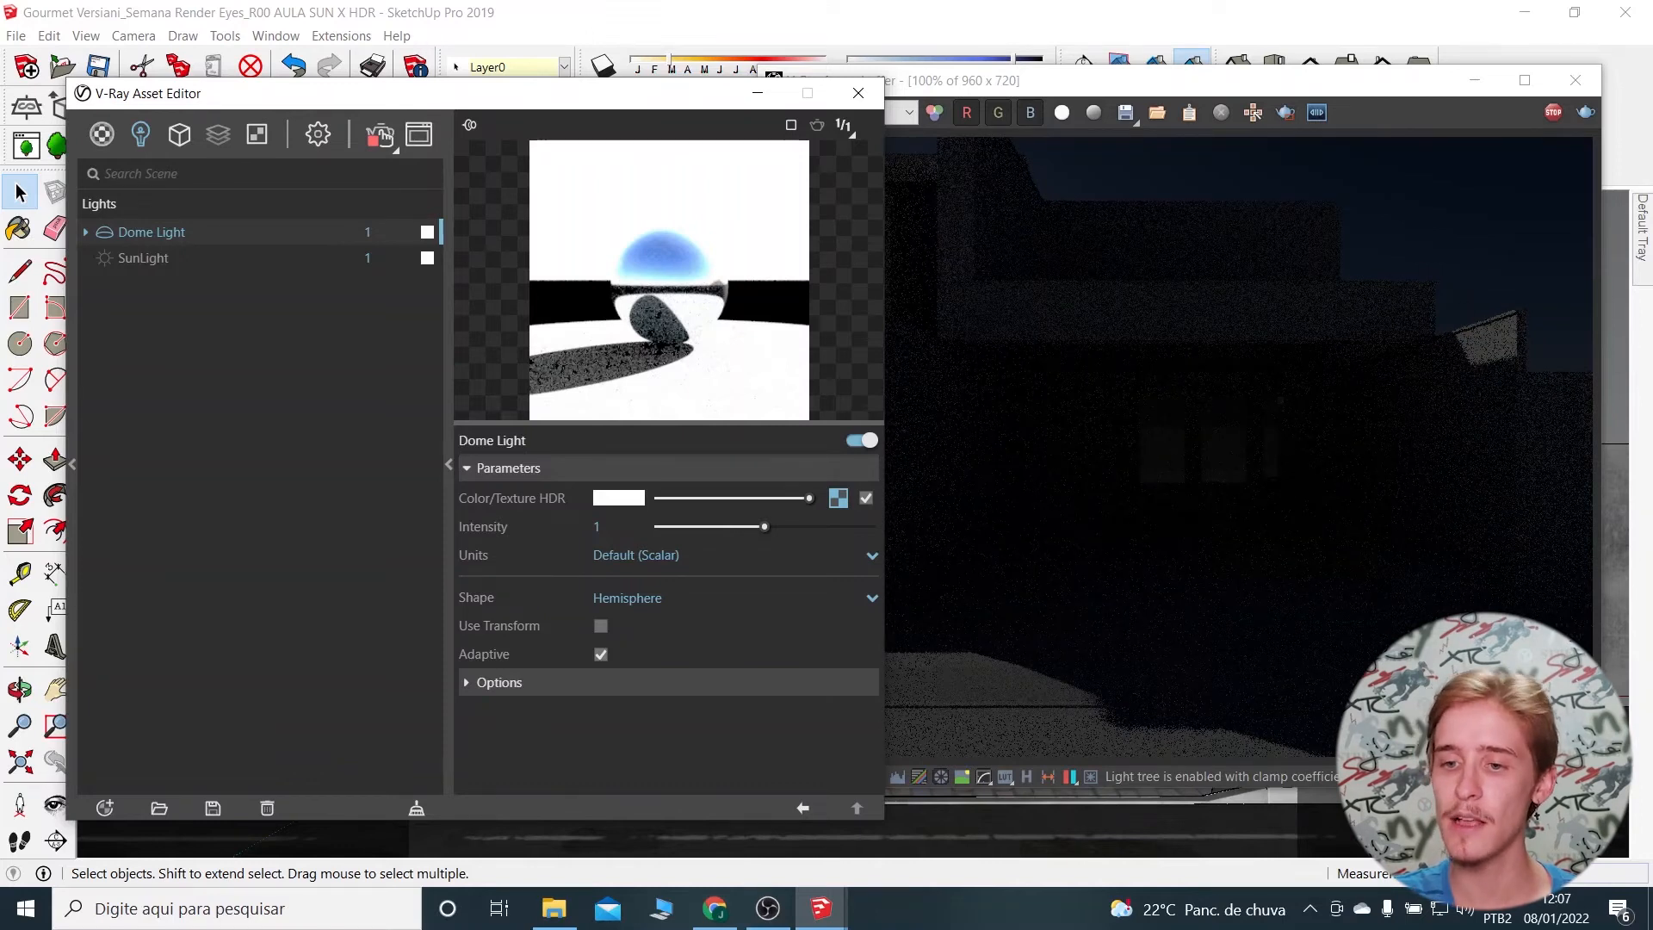
{"action": "double_click", "coordinate": [626, 525]}
{"action": "type", "text": "30"}
{"action": "key", "text": "Return"}
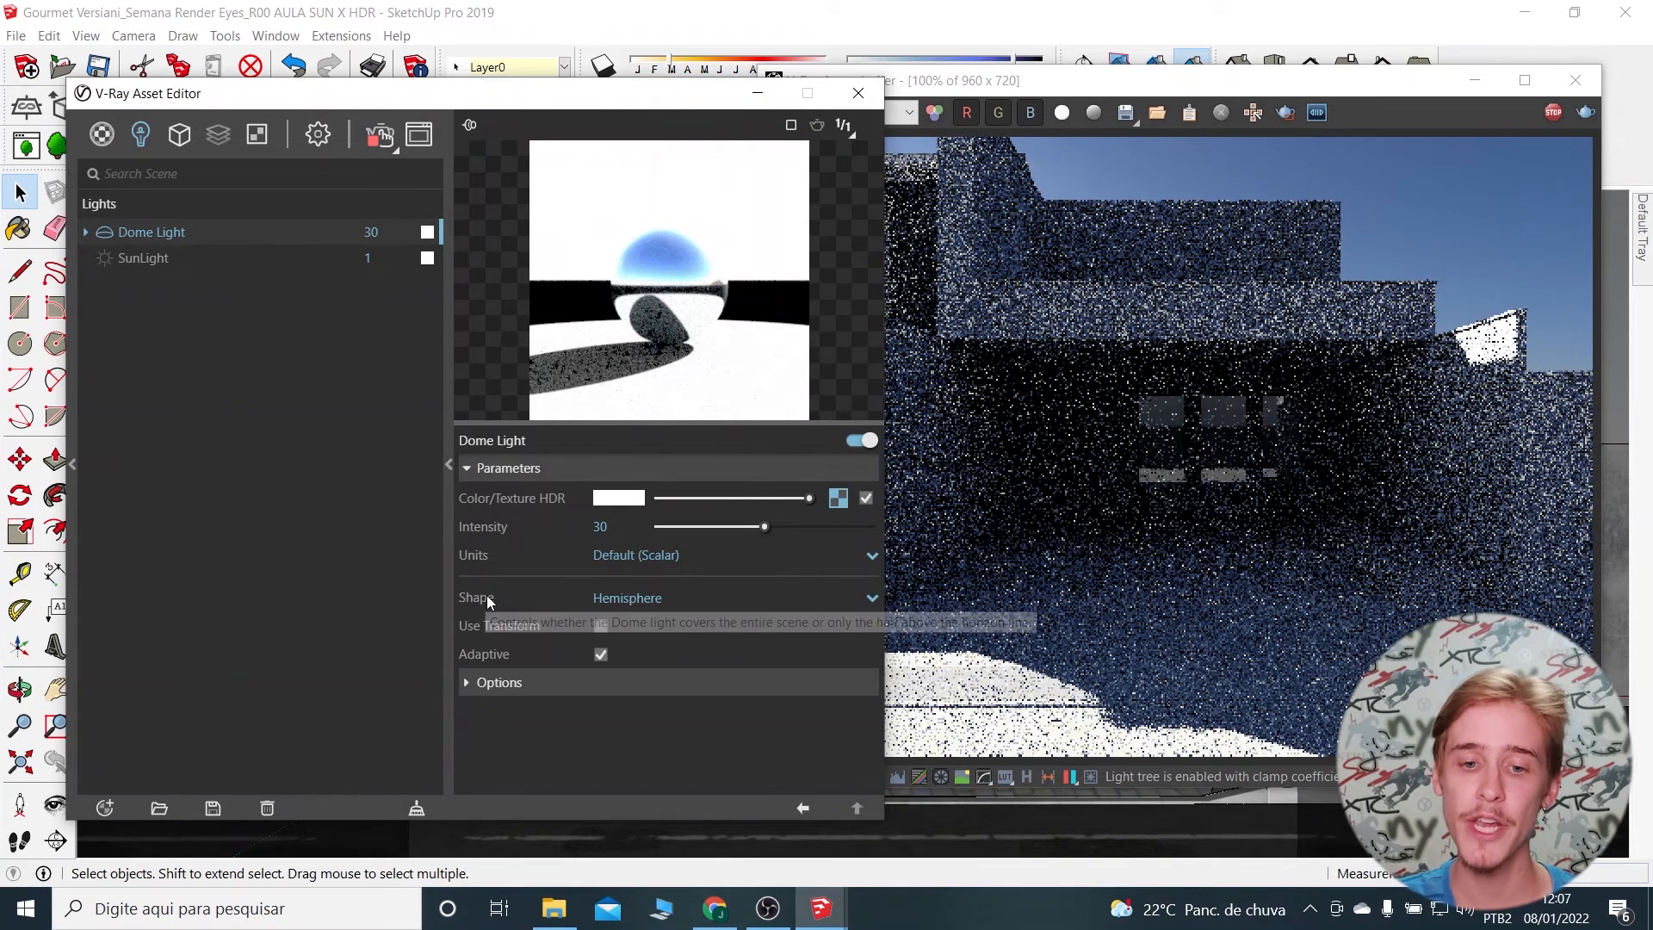
Look at the Dome Light's Shape options and examine the sky and horizon beyond the side wall in the interactive render.
{"action": "left_click", "coordinate": [660, 600]}
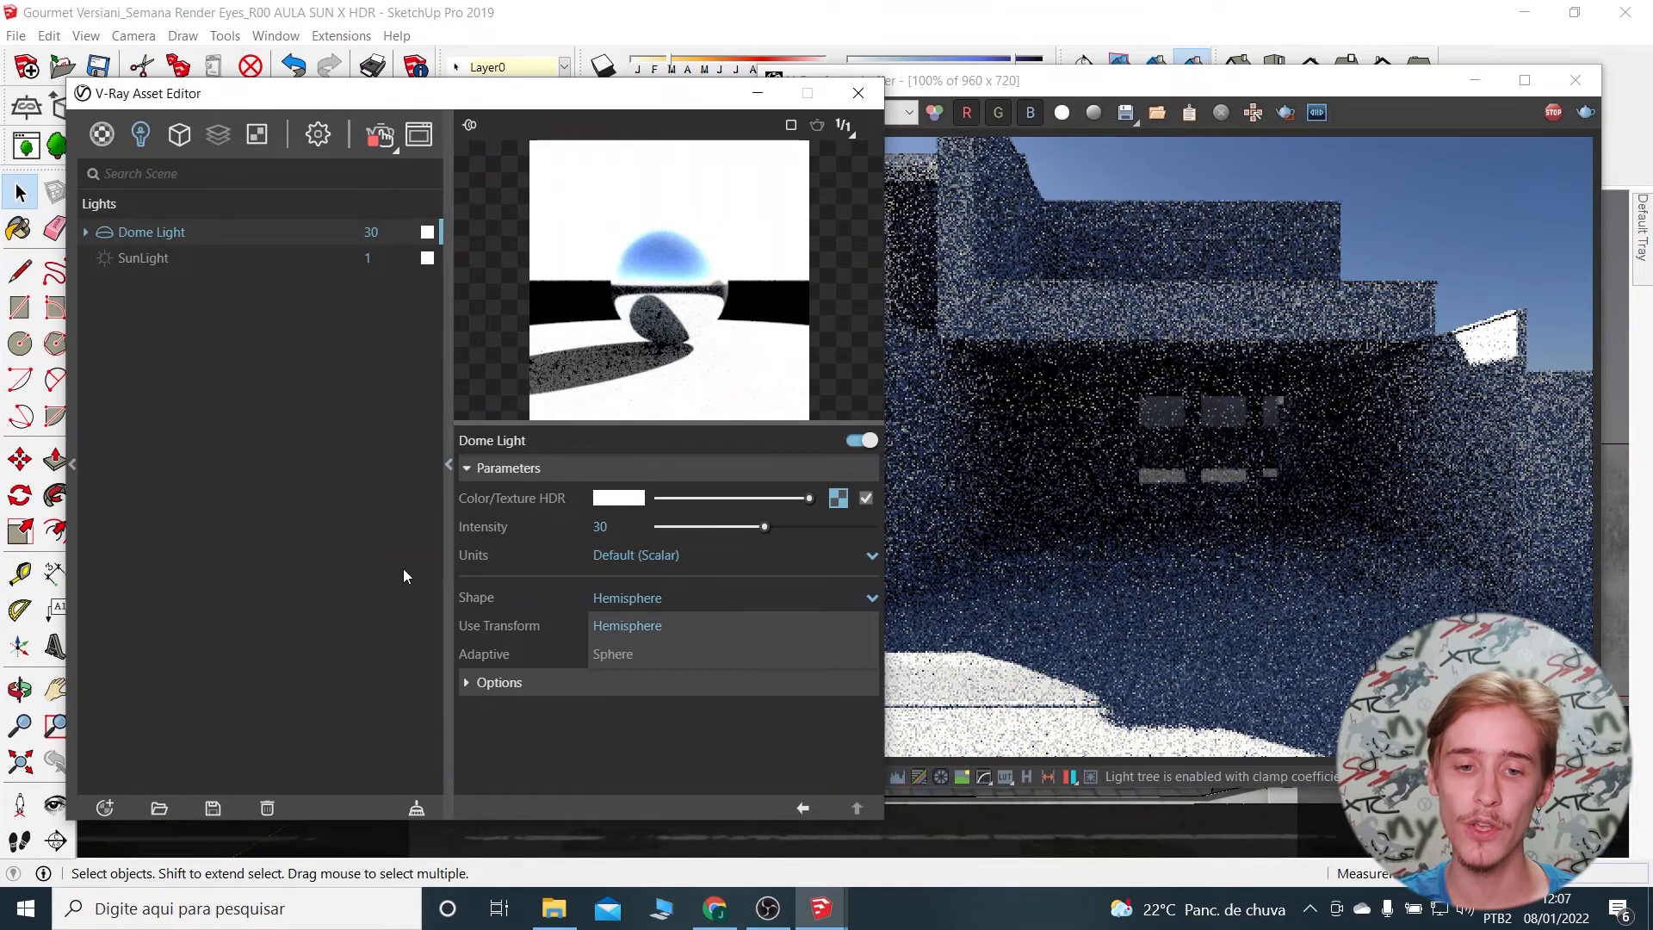
{"action": "left_click", "coordinate": [358, 539]}
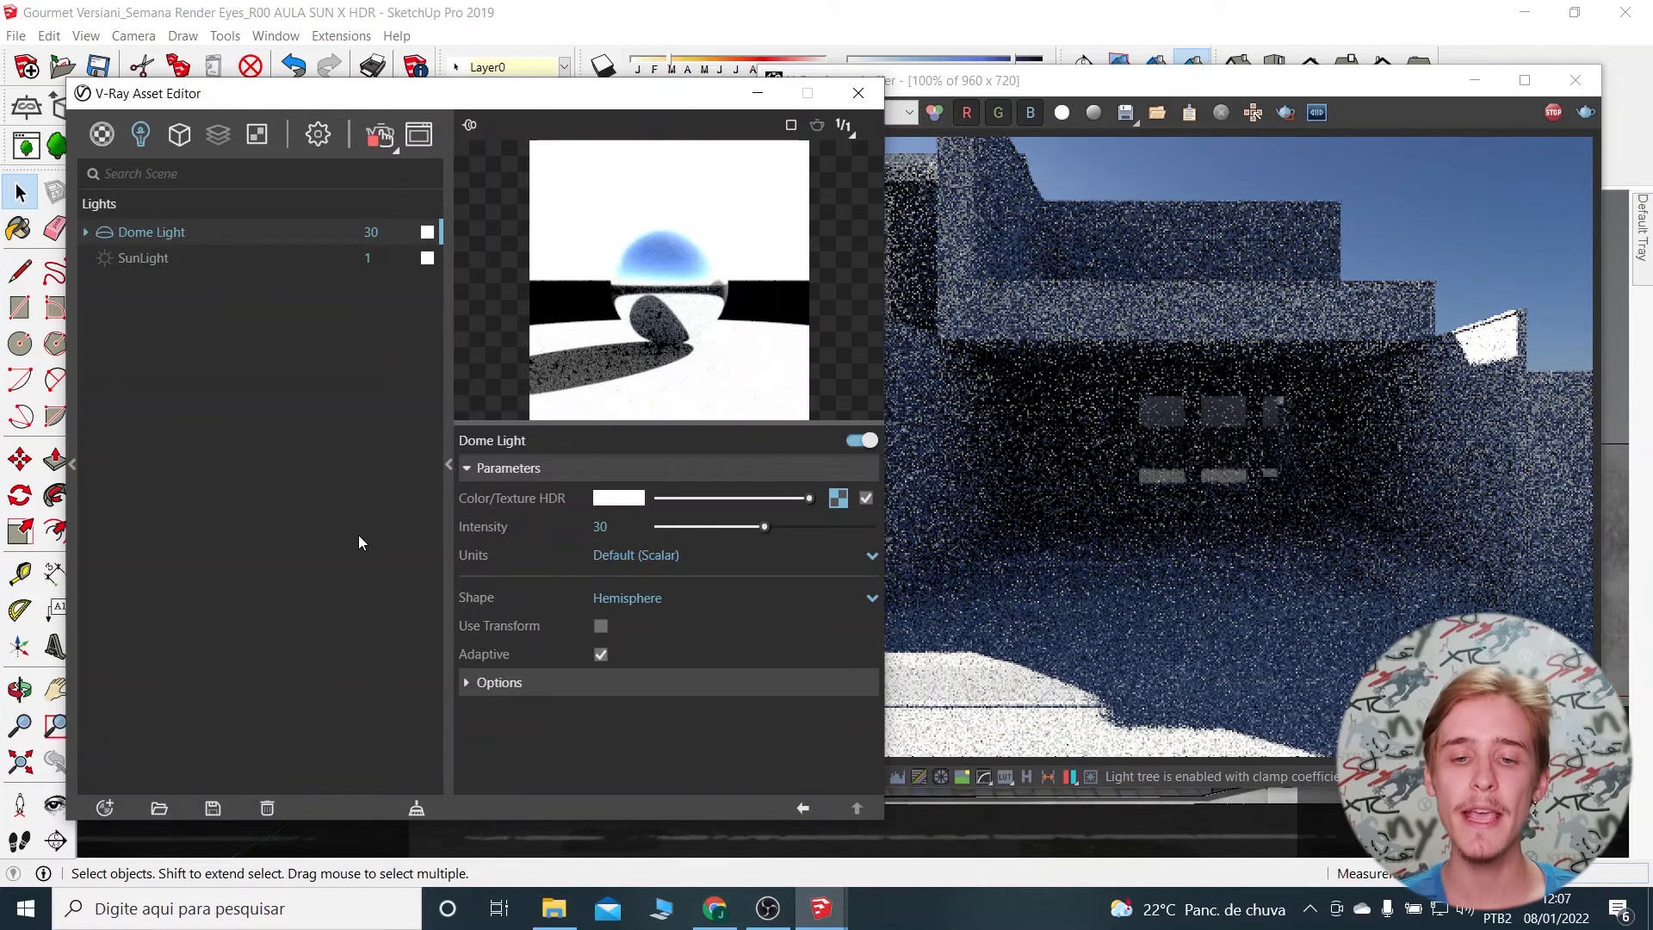
{"action": "left_click", "coordinate": [757, 93]}
{"action": "mouse_move", "coordinate": [1171, 86]}
{"action": "left_mouse_down"}
{"action": "mouse_move", "coordinate": [698, 89]}
{"action": "mouse_move", "coordinate": [380, 59]}
{"action": "left_mouse_up"}
{"action": "mouse_move", "coordinate": [1195, 422]}
{"action": "middle_mouse_down"}
{"action": "mouse_move", "coordinate": [1261, 504]}
{"action": "mouse_move", "coordinate": [1236, 479]}
{"action": "mouse_move", "coordinate": [1065, 517]}
{"action": "middle_mouse_up"}
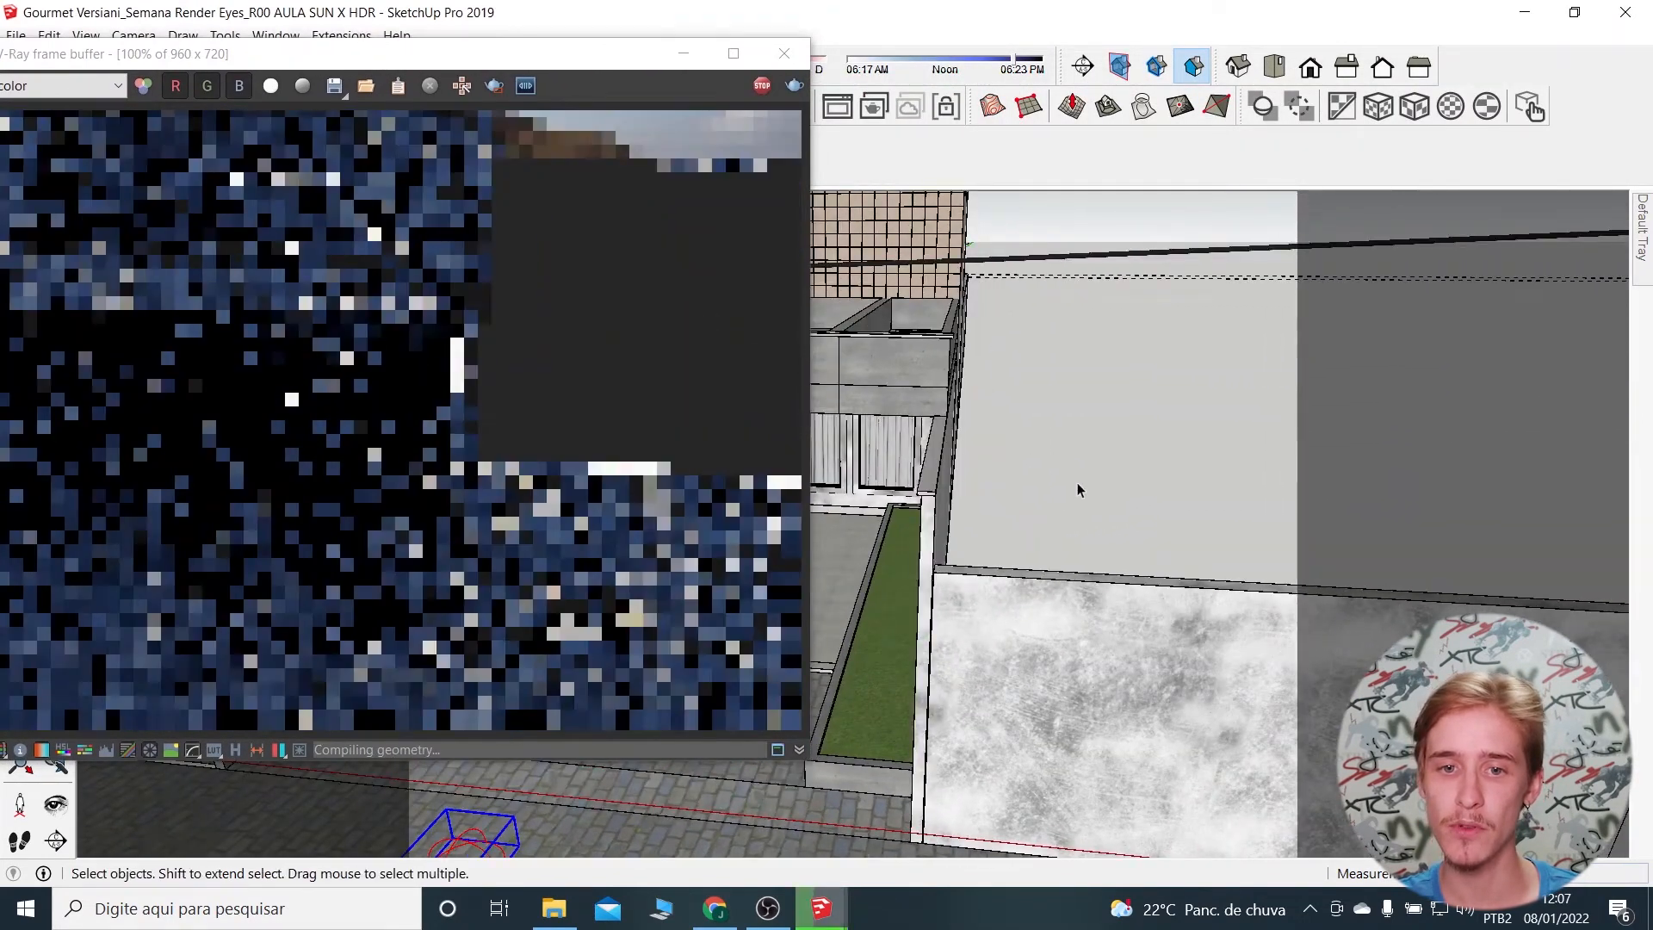
{"action": "mouse_move", "coordinate": [1203, 513]}
{"action": "middle_mouse_down"}
{"action": "mouse_move", "coordinate": [1275, 540]}
{"action": "mouse_move", "coordinate": [1033, 381]}
{"action": "middle_mouse_up"}
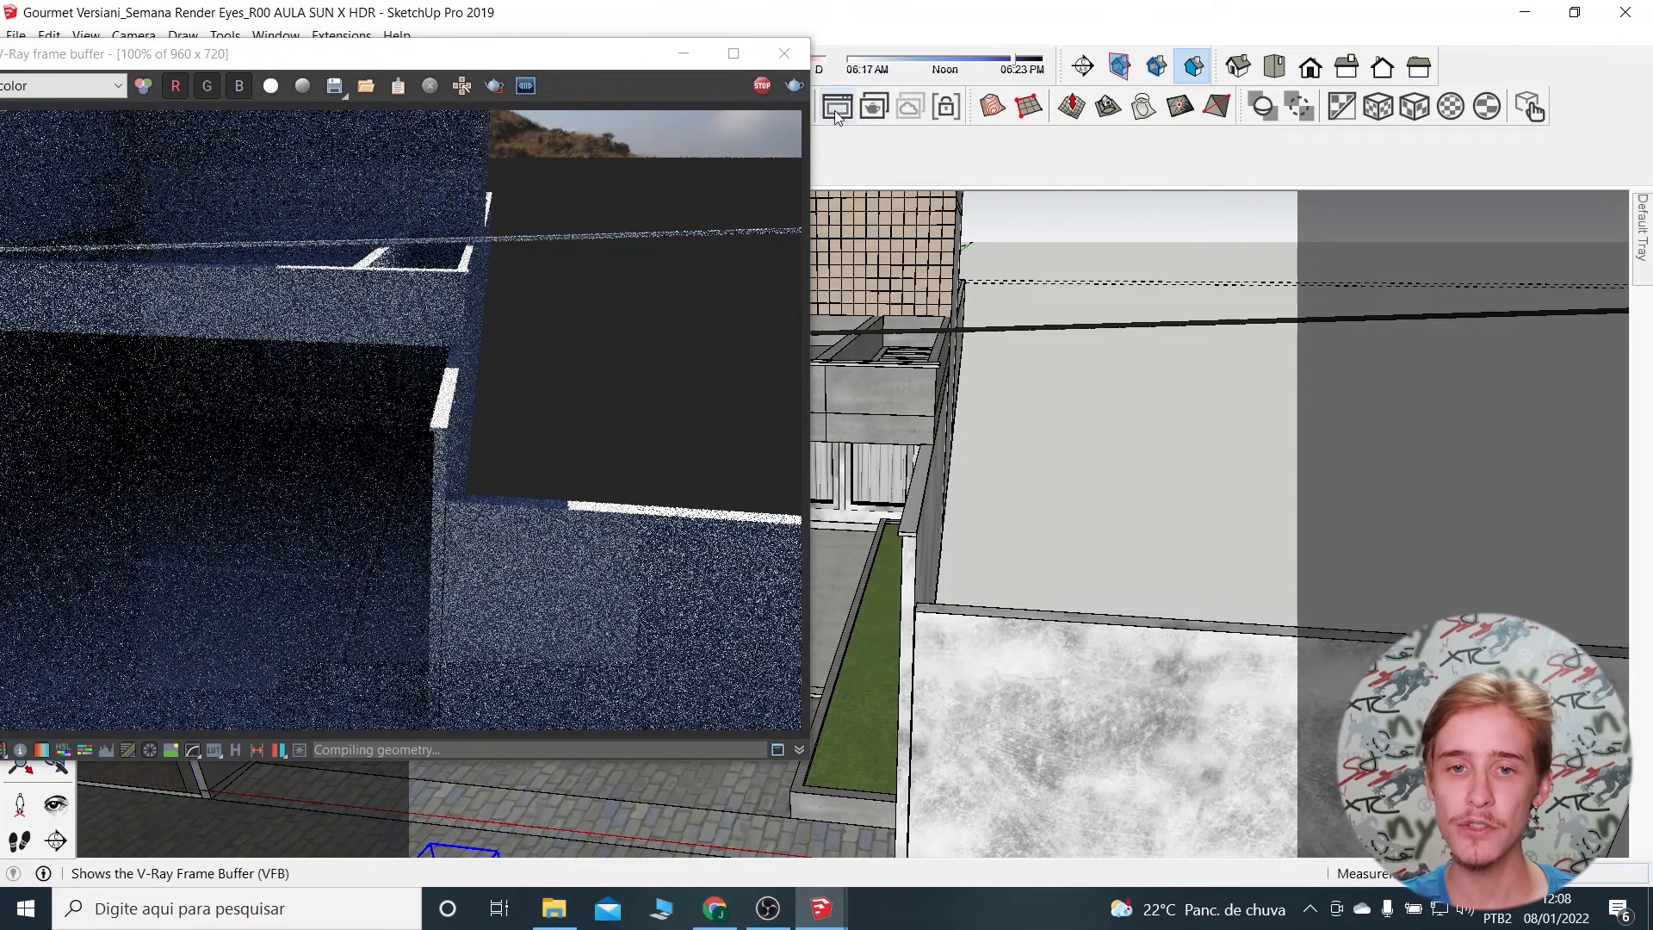
Change the Dome Light's Shape to Sphere.
{"action": "left_click_drag", "start_coordinate": [604, 61], "coordinate": [639, 219]}
{"action": "left_click", "coordinate": [600, 108]}
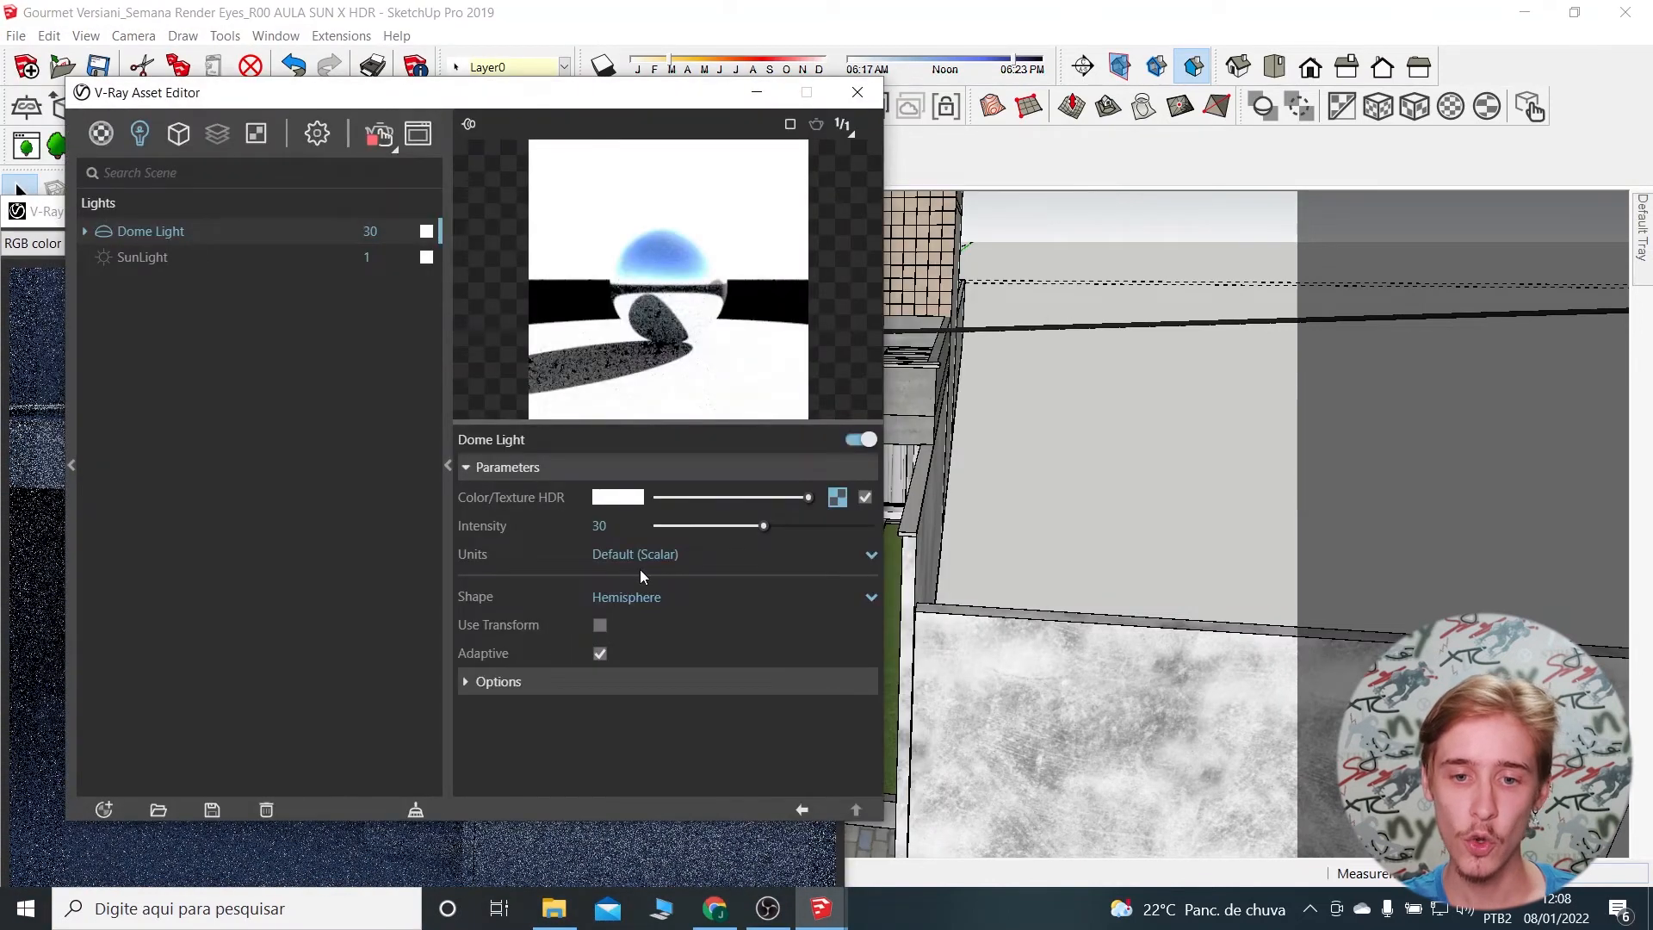
{"action": "left_click", "coordinate": [648, 596]}
{"action": "left_click", "coordinate": [650, 658]}
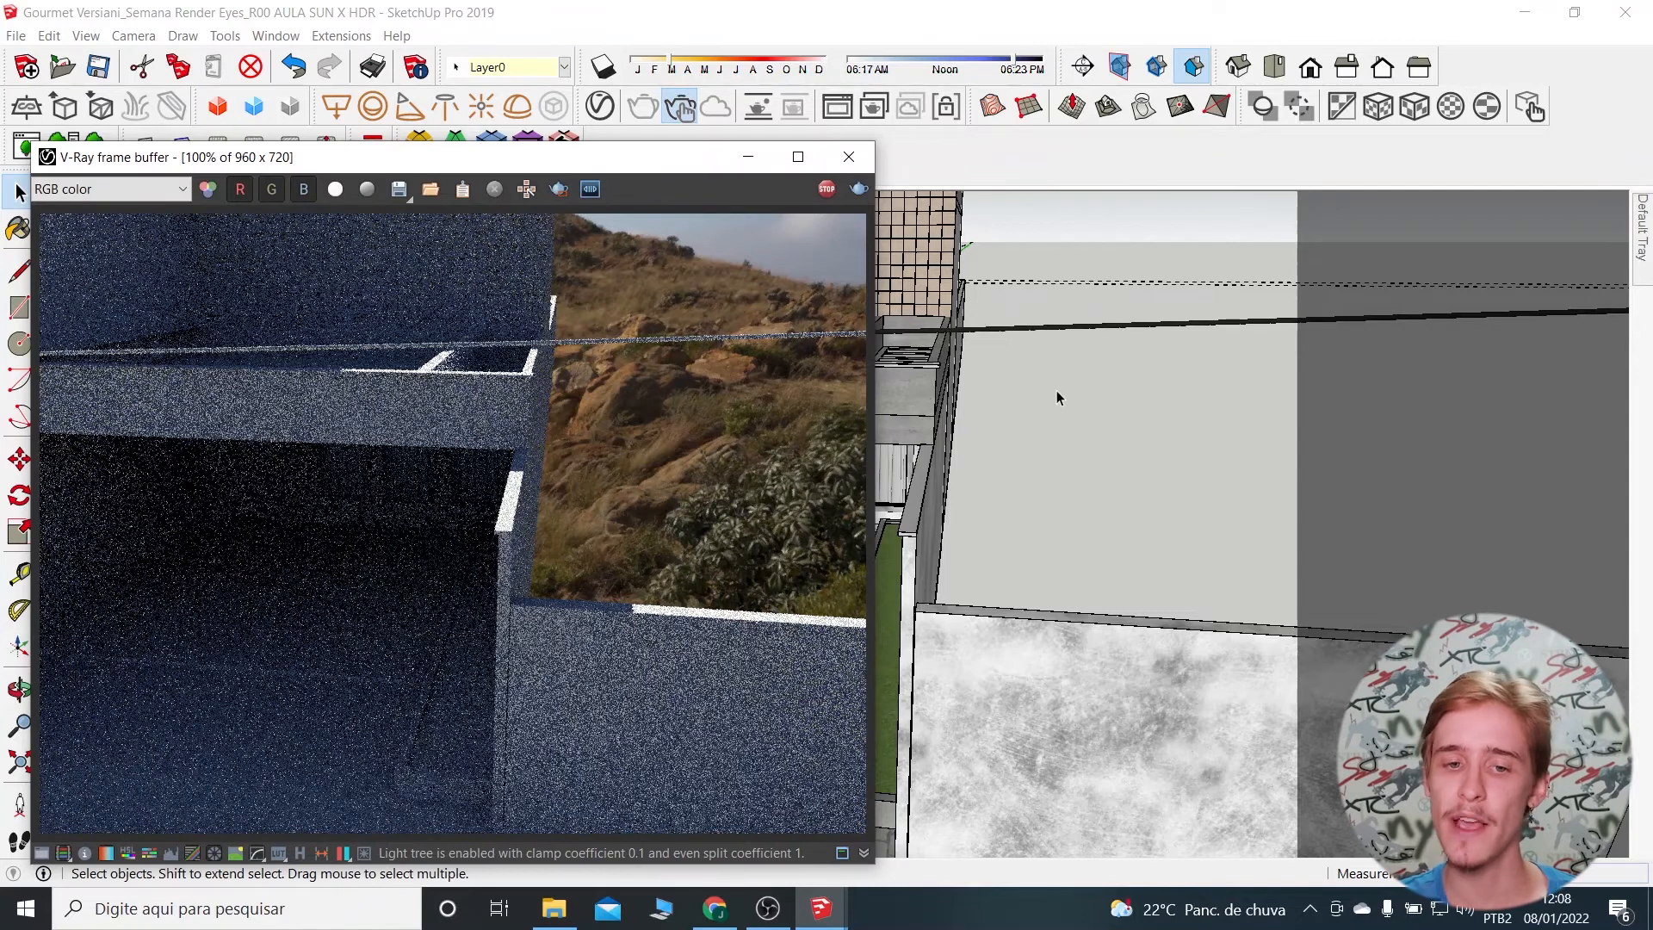
Examine the HDRI background beyond the wall and its reflections in the garage windows in the interactive render.
{"action": "mouse_move", "coordinate": [1104, 428]}
{"action": "middle_mouse_down"}
{"action": "mouse_move", "coordinate": [1122, 342]}
{"action": "mouse_move", "coordinate": [1092, 373]}
{"action": "mouse_move", "coordinate": [1162, 424]}
{"action": "mouse_move", "coordinate": [1209, 542]}
{"action": "mouse_move", "coordinate": [1257, 549]}
{"action": "mouse_move", "coordinate": [1088, 550]}
{"action": "mouse_move", "coordinate": [861, 671]}
{"action": "mouse_move", "coordinate": [815, 488]}
{"action": "mouse_move", "coordinate": [1031, 608]}
{"action": "middle_mouse_up"}
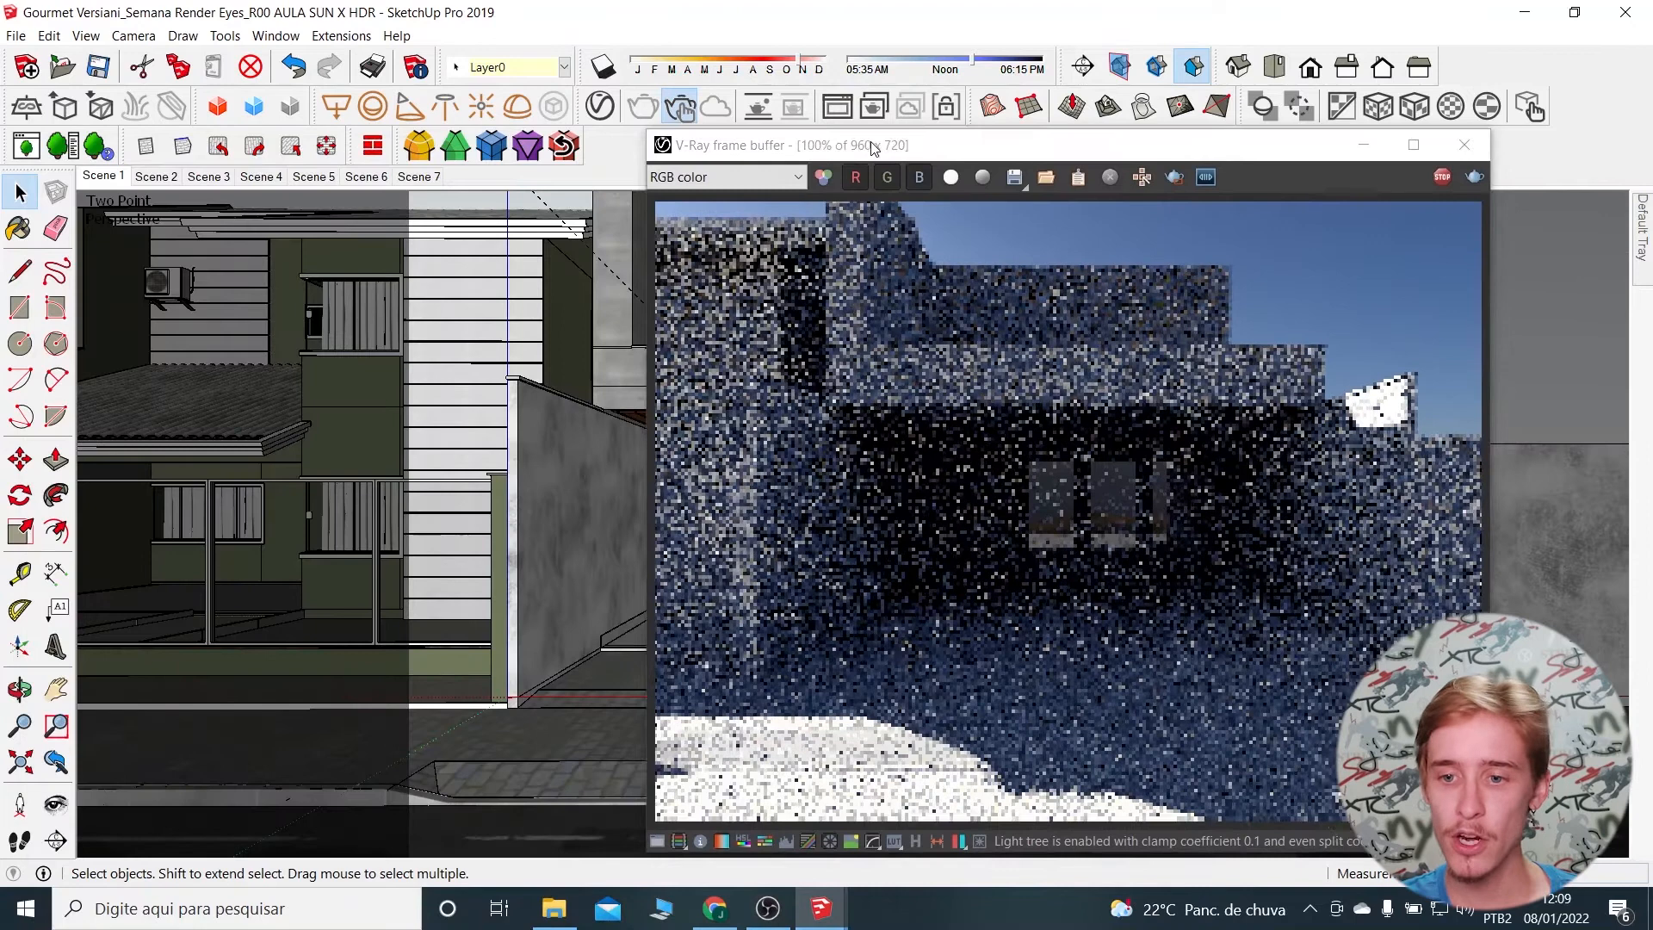
{"action": "left_click_drag", "start_coordinate": [1054, 141], "coordinate": [1119, 129]}
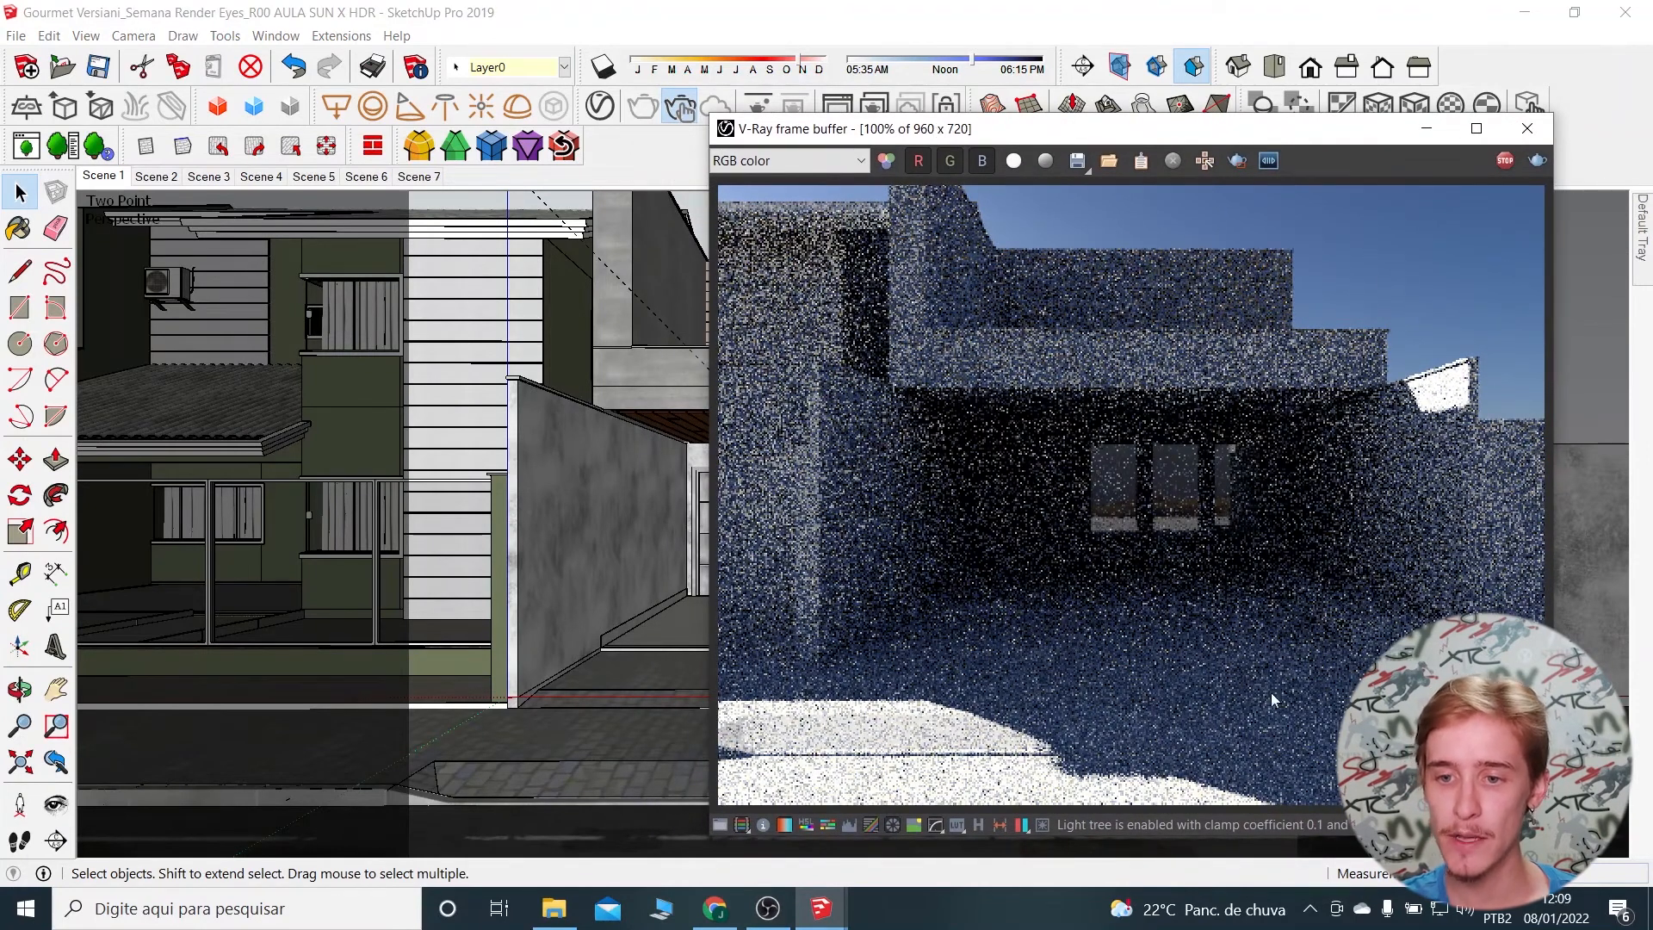
{"action": "scroll", "coordinate": [1188, 524], "scroll_direction": "up", "scroll_amount": 2}
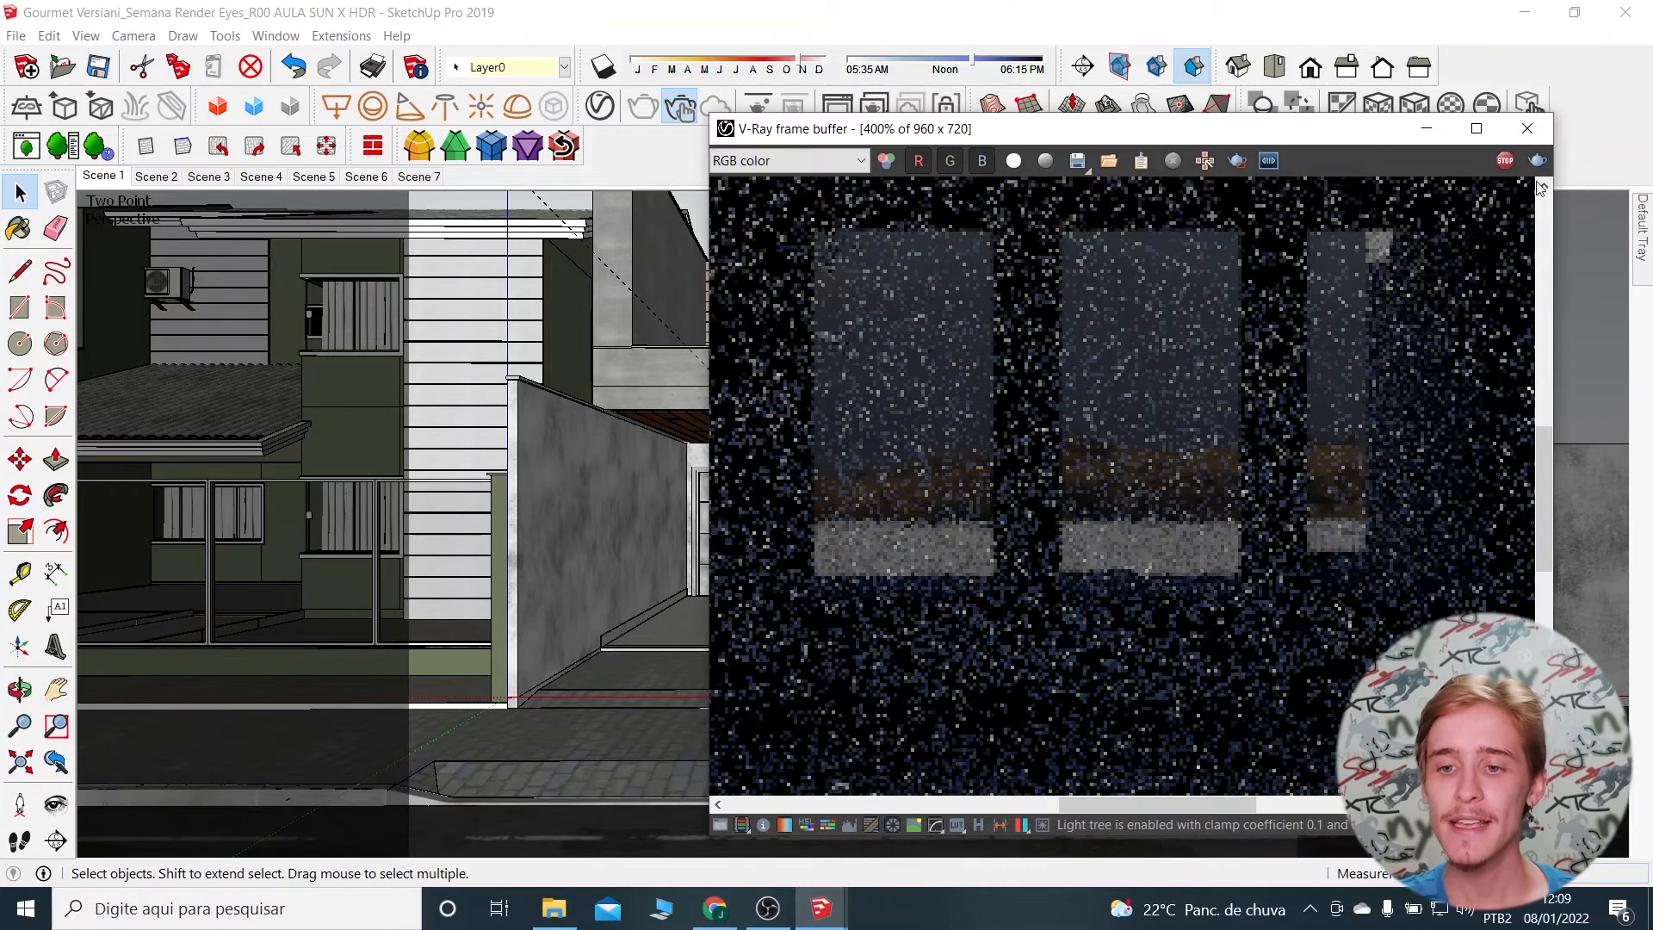
{"action": "scroll", "coordinate": [1290, 439], "scroll_direction": "down", "scroll_amount": 2}
{"action": "scroll", "coordinate": [1164, 519], "scroll_direction": "down", "scroll_amount": 1}
{"action": "scroll", "coordinate": [1162, 518], "scroll_direction": "up", "scroll_amount": 1}
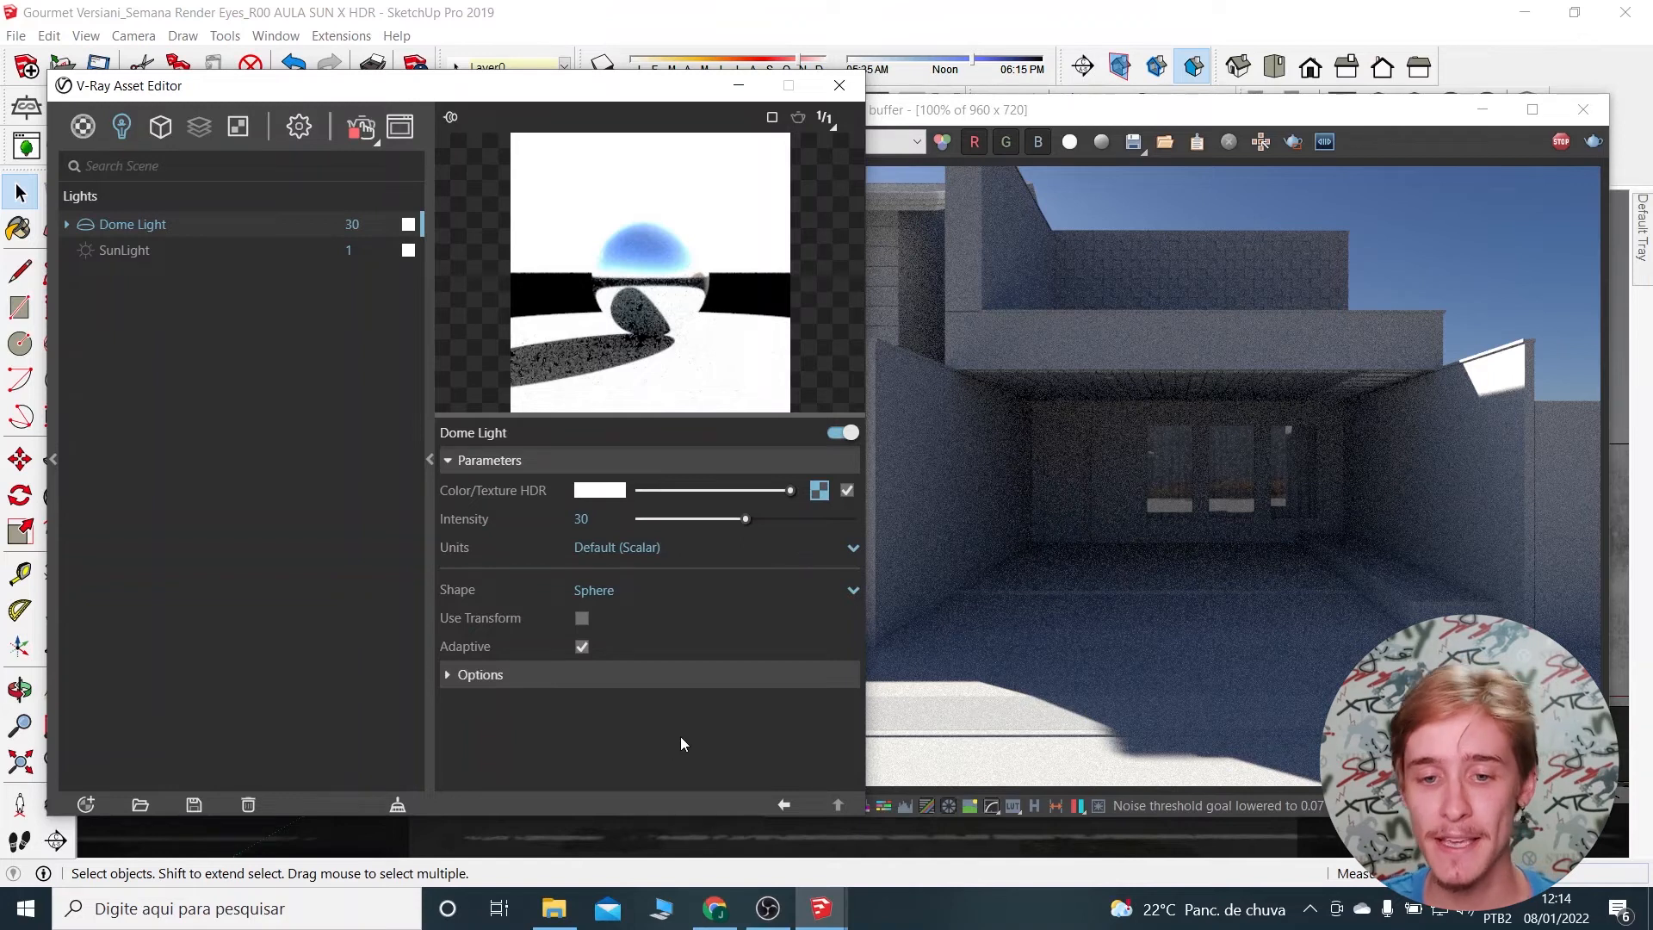
Rotate the Dome Light's HDR bitmap horizontally by setting Rotate H to 80 in its texture placement.
{"action": "left_click", "coordinate": [818, 490]}
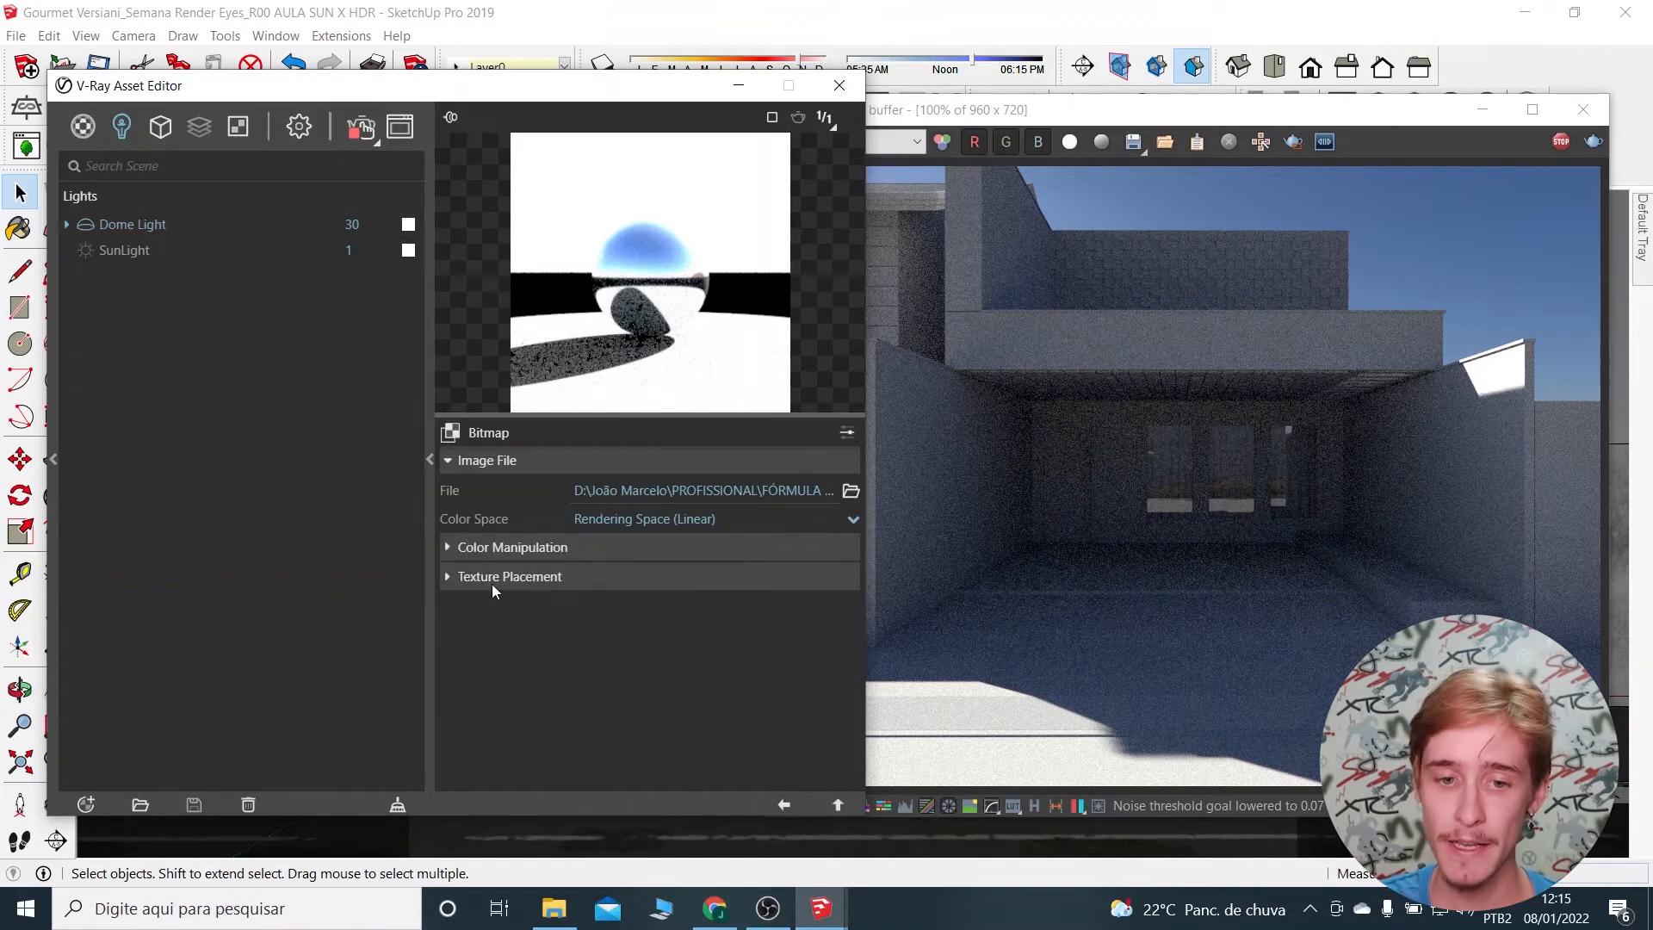
{"action": "left_click", "coordinate": [513, 577]}
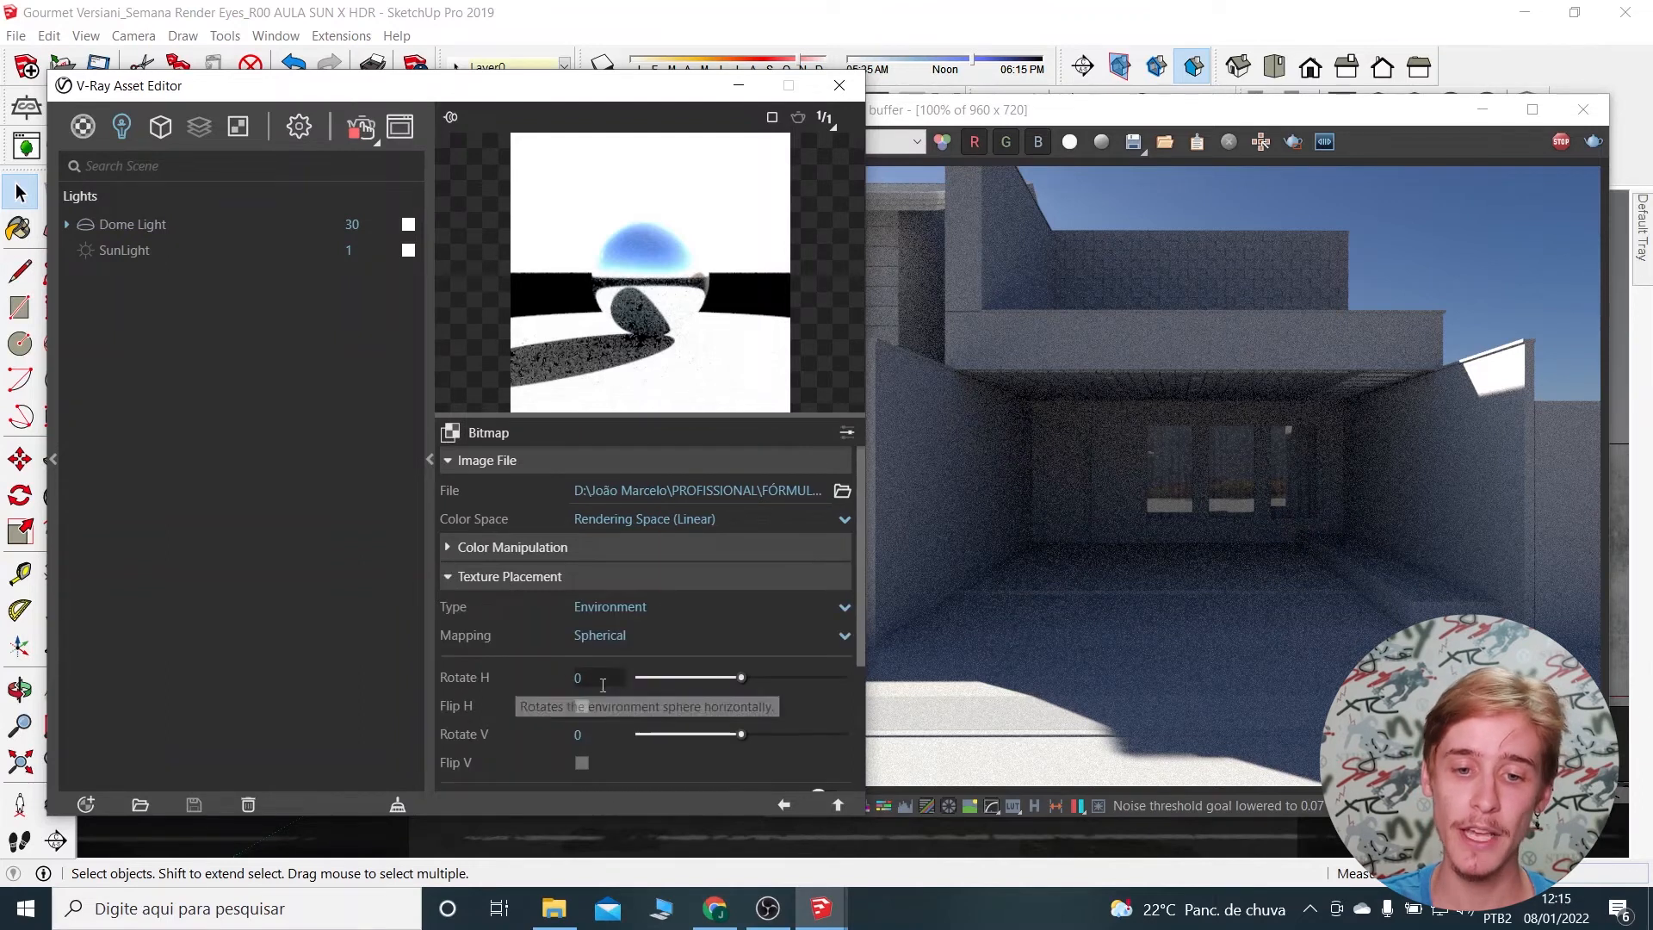
{"action": "double_click", "coordinate": [609, 676]}
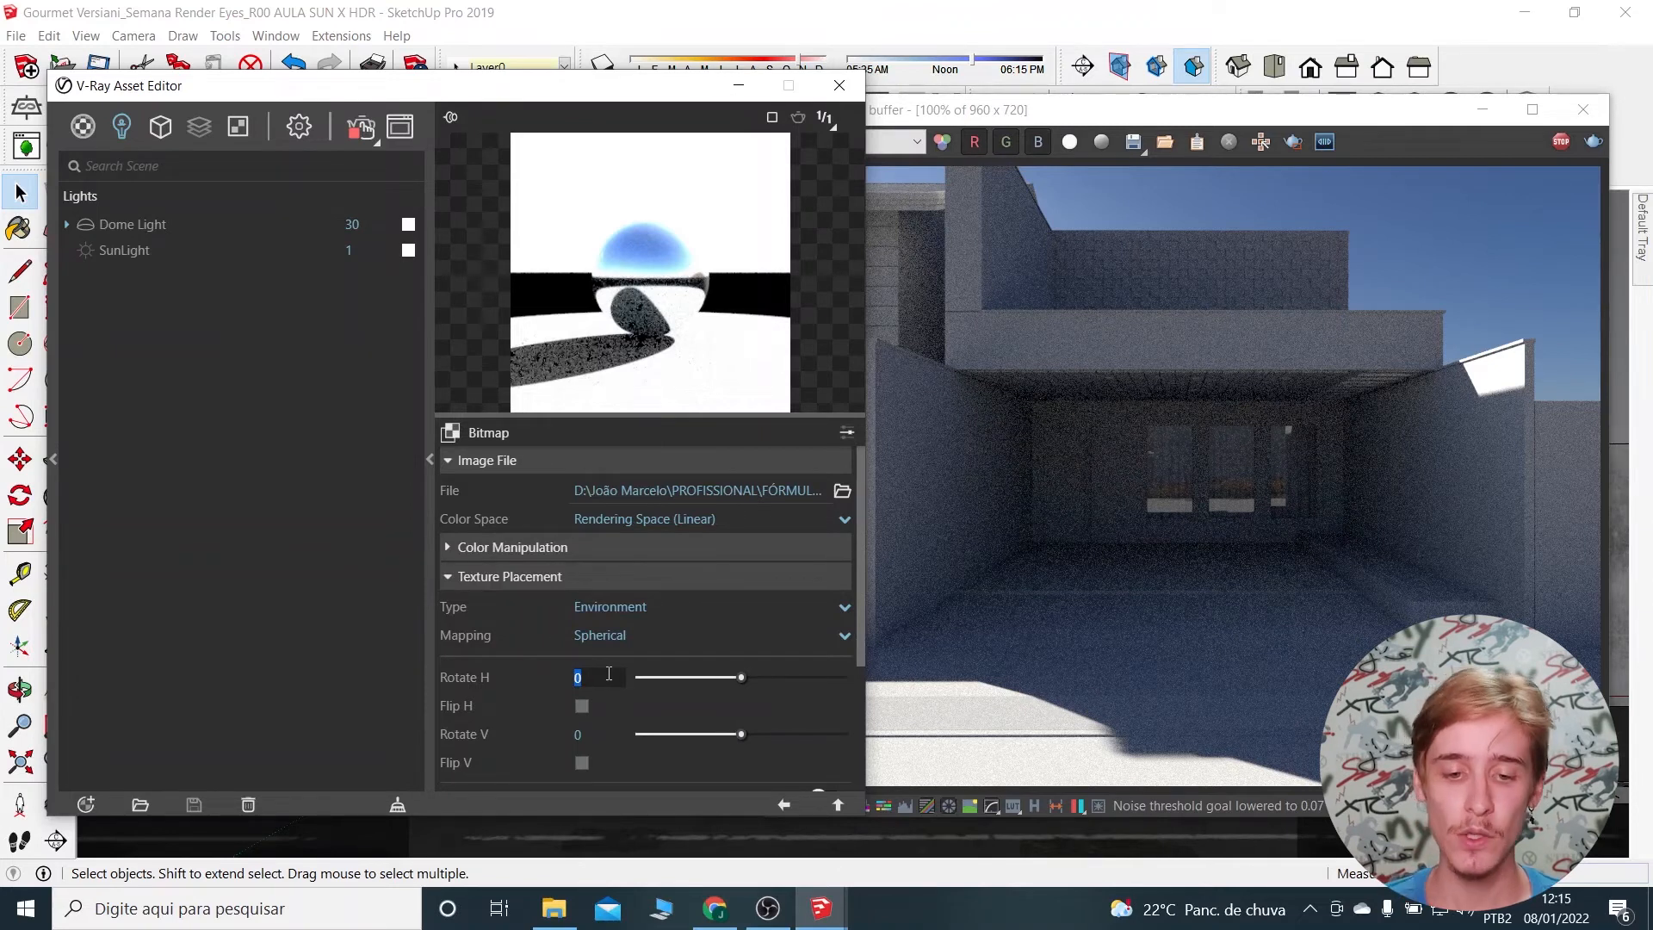
{"action": "type", "text": "80"}
{"action": "key", "text": "Return"}
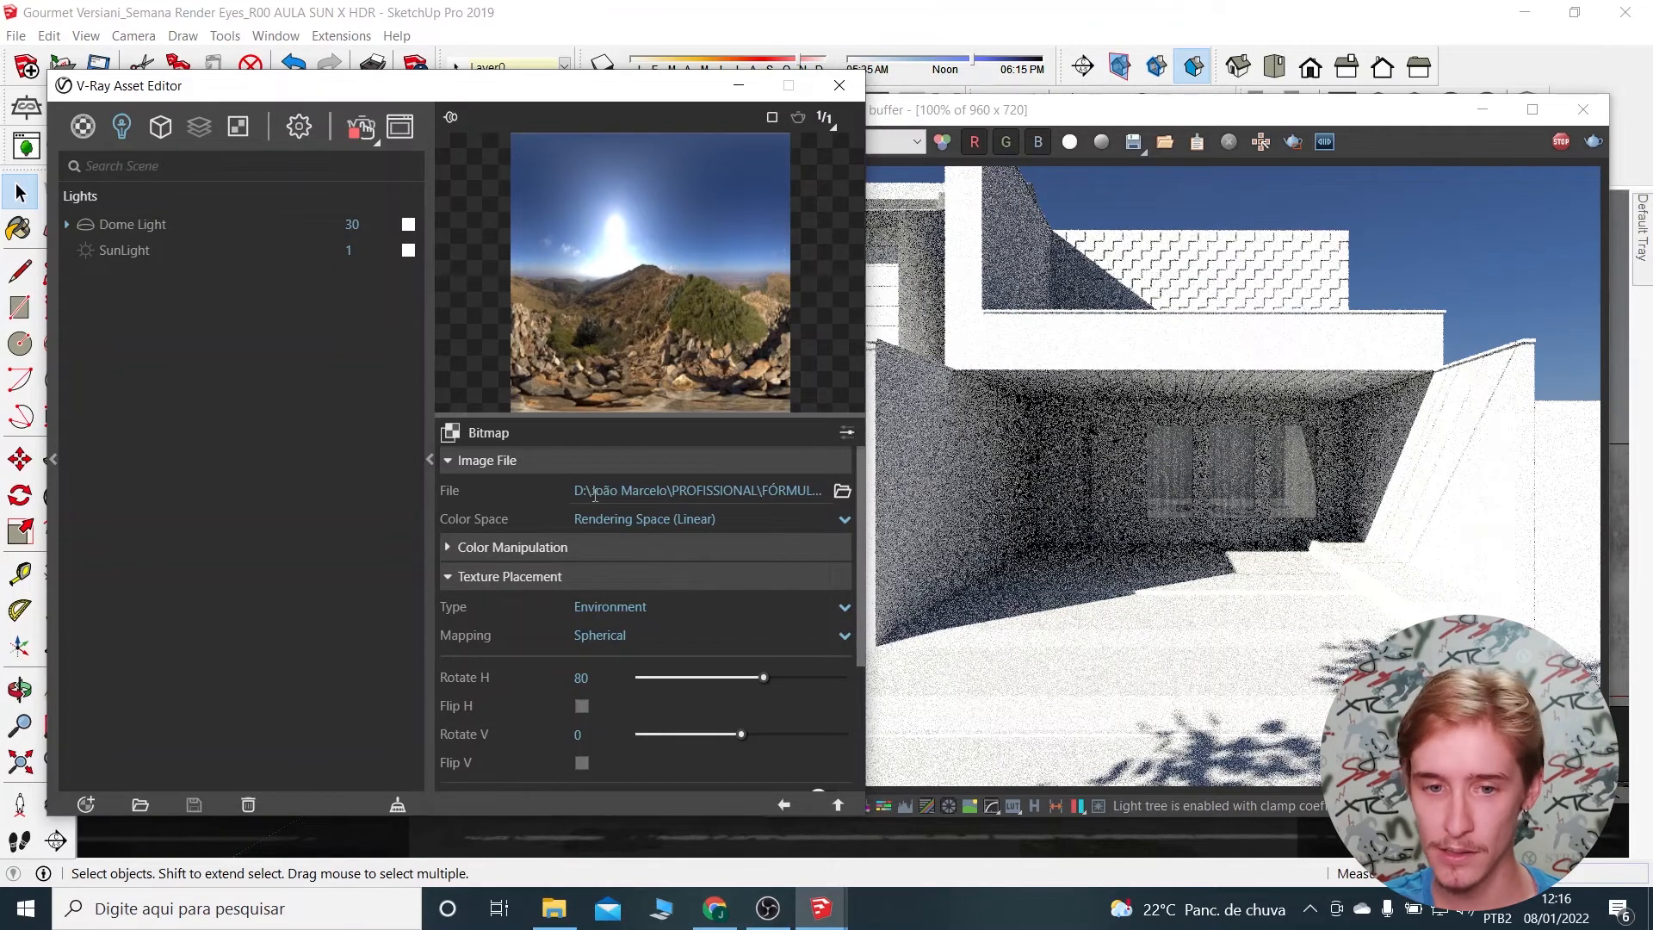
Return to the Dome Light's parameters and set its Intensity to 25.
{"action": "left_click", "coordinate": [784, 805]}
{"action": "left_click", "coordinate": [604, 517]}
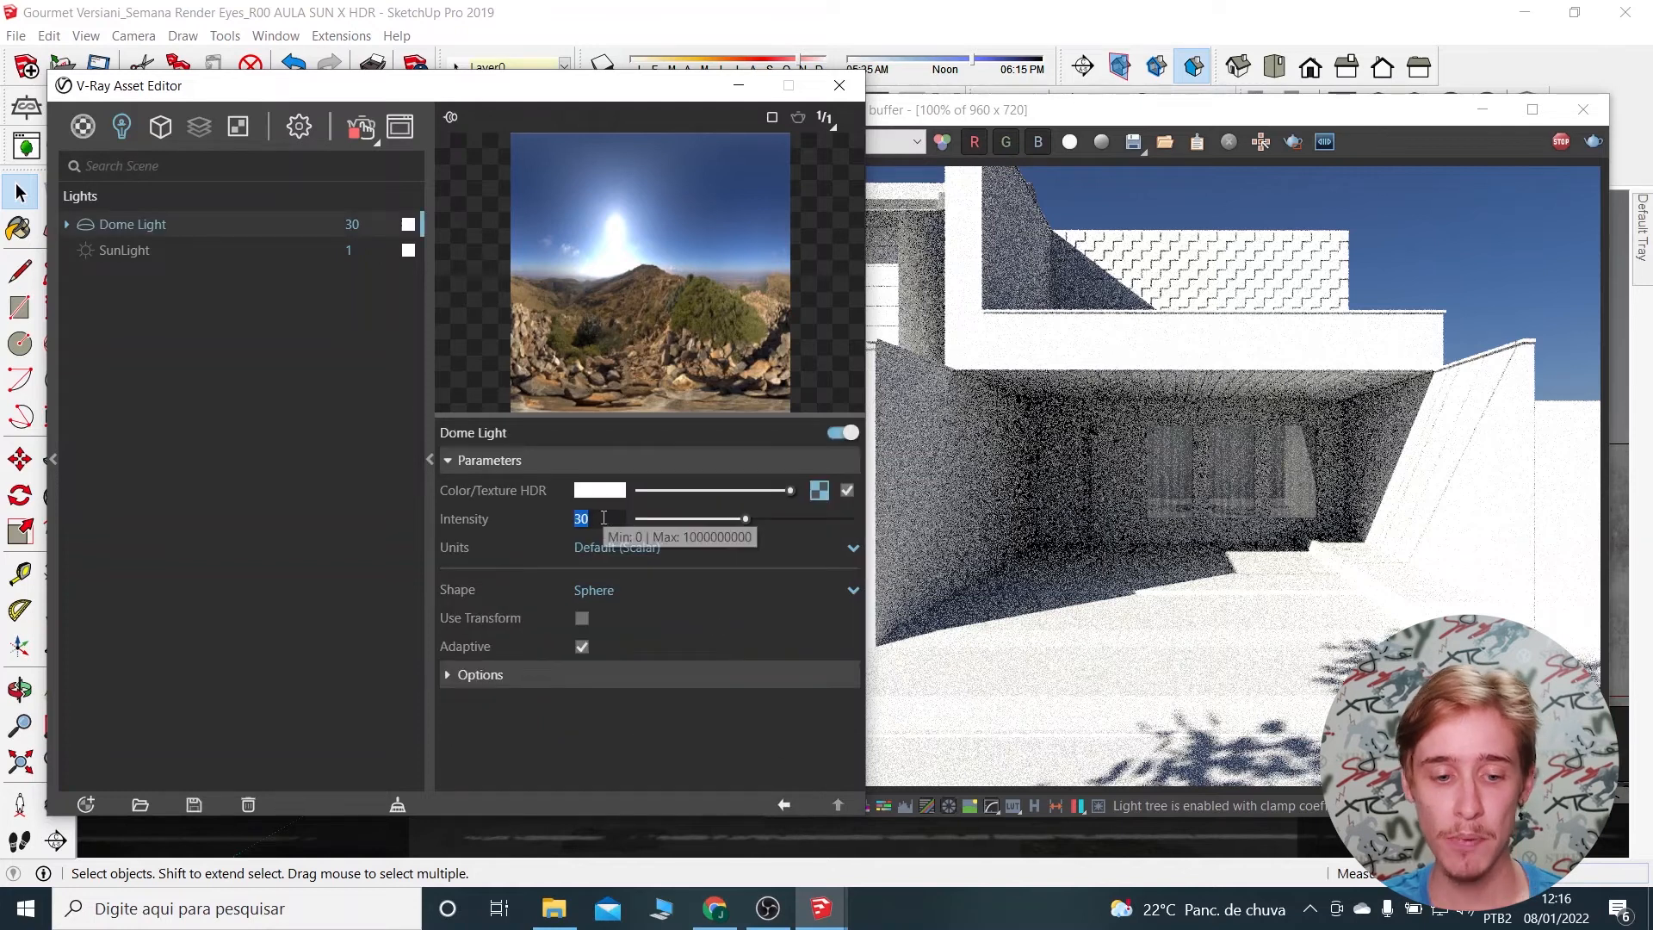
{"action": "type", "text": "25"}
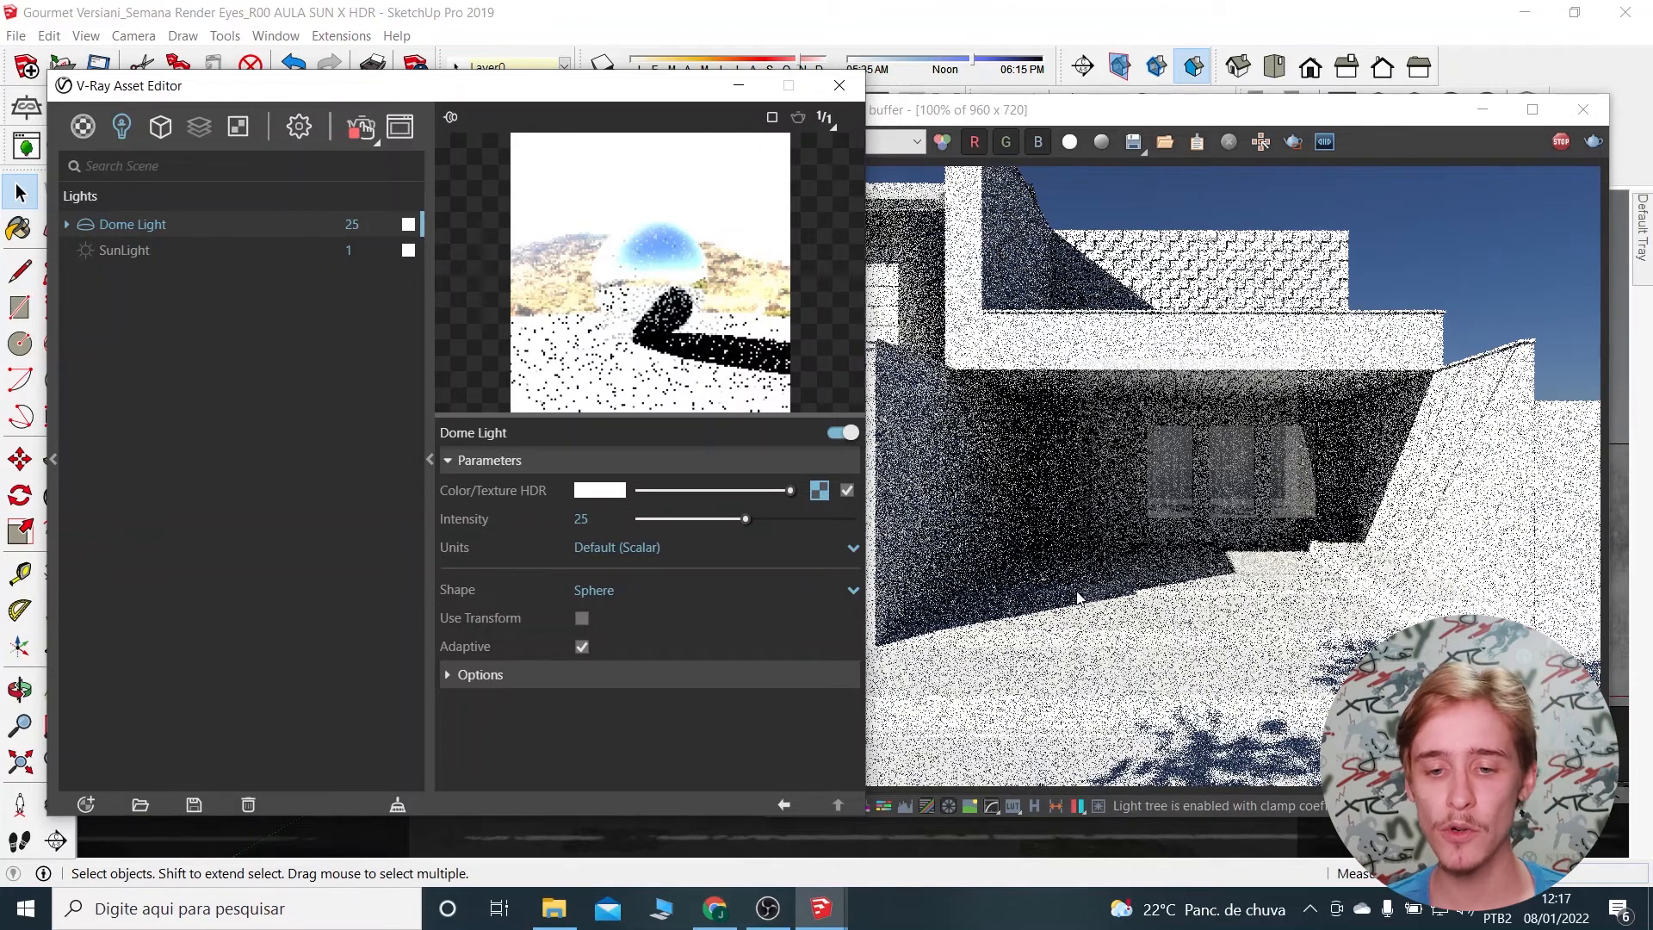
Switch to Chrome and review the Museumplein HDRI on Poly Haven with its 8K resolution and HDR format download options.
{"action": "left_click", "coordinate": [727, 900]}
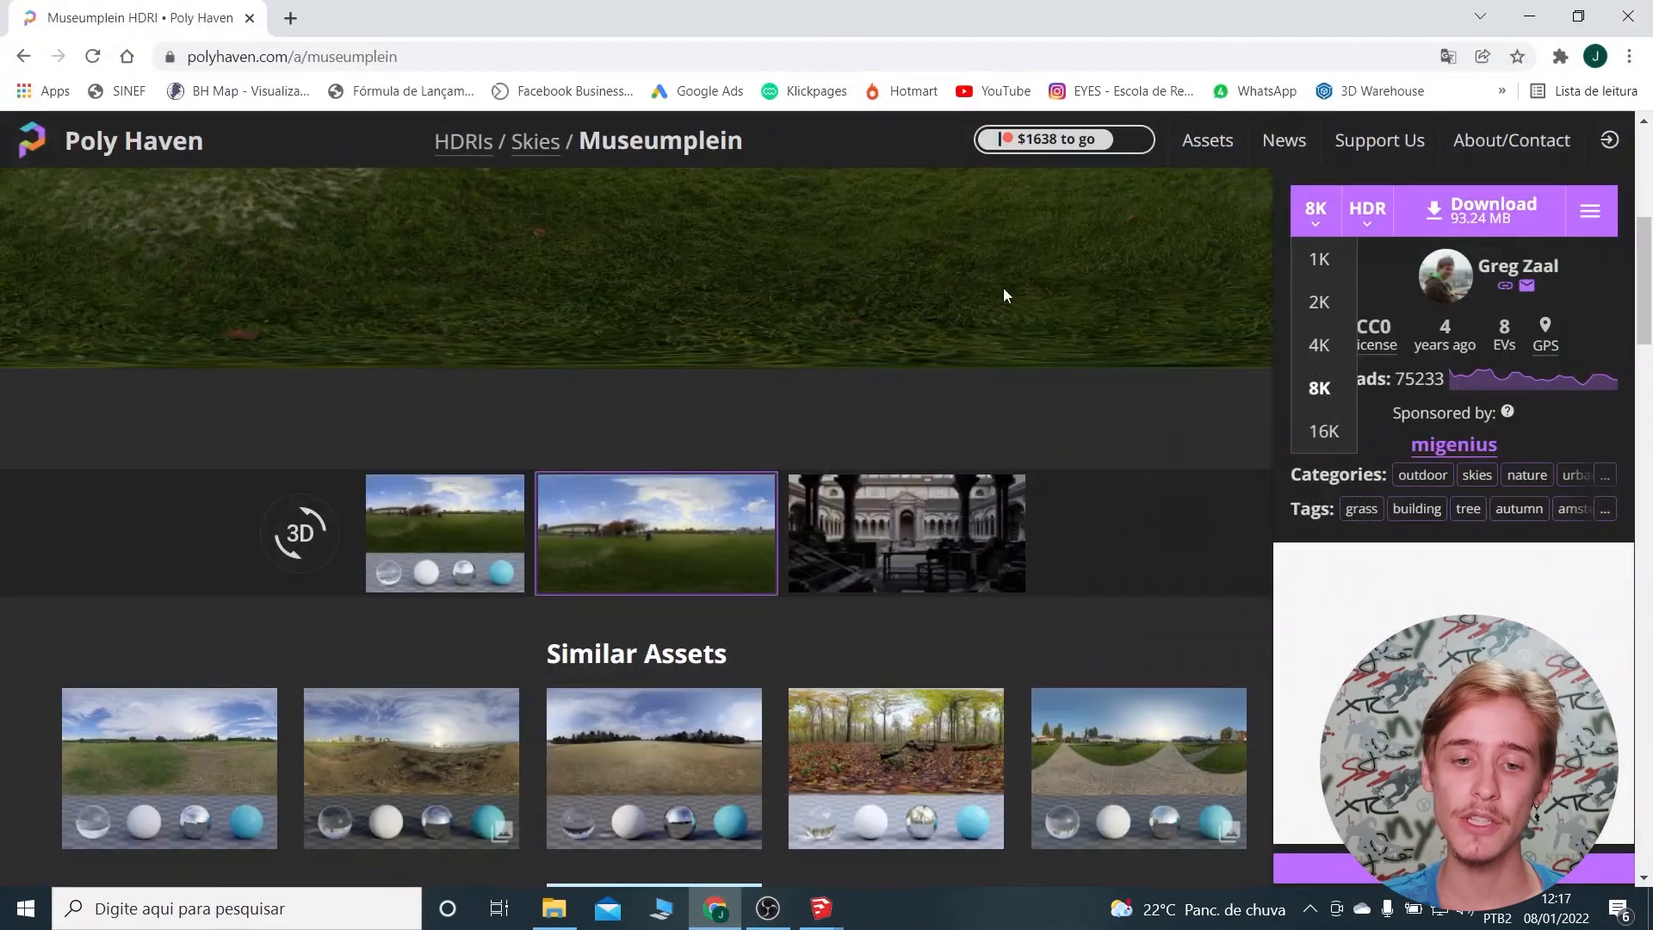
{"action": "scroll", "coordinate": [656, 590], "scroll_direction": "up", "scroll_amount": 6}
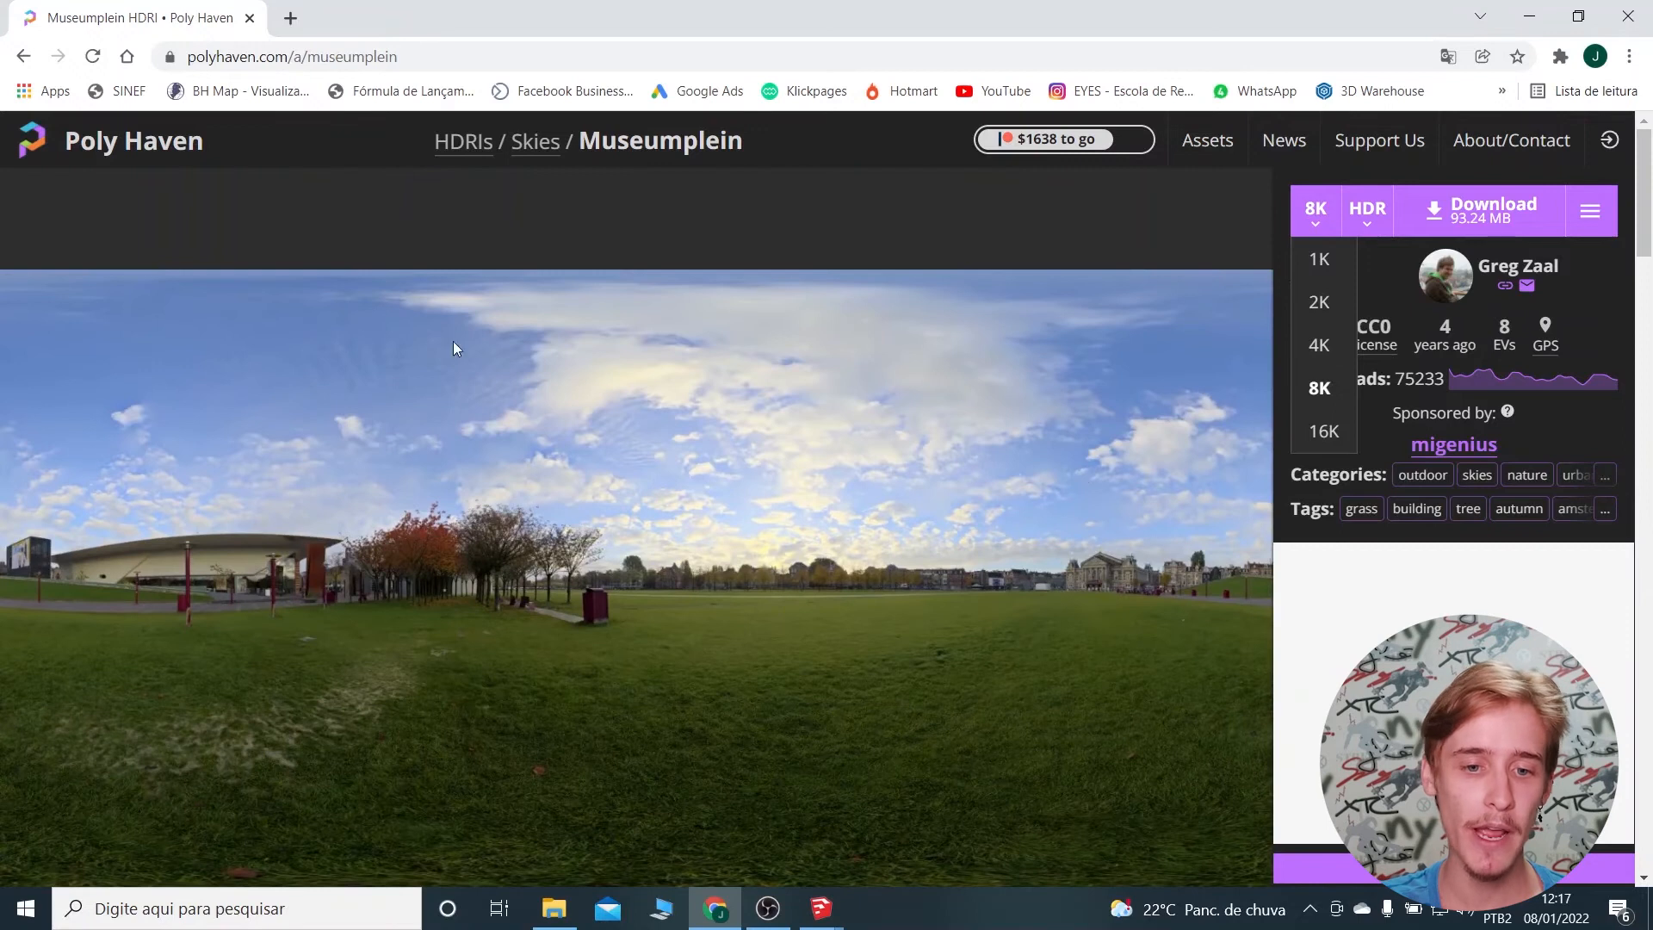
{"action": "scroll", "coordinate": [554, 627], "scroll_direction": "down", "scroll_amount": 1}
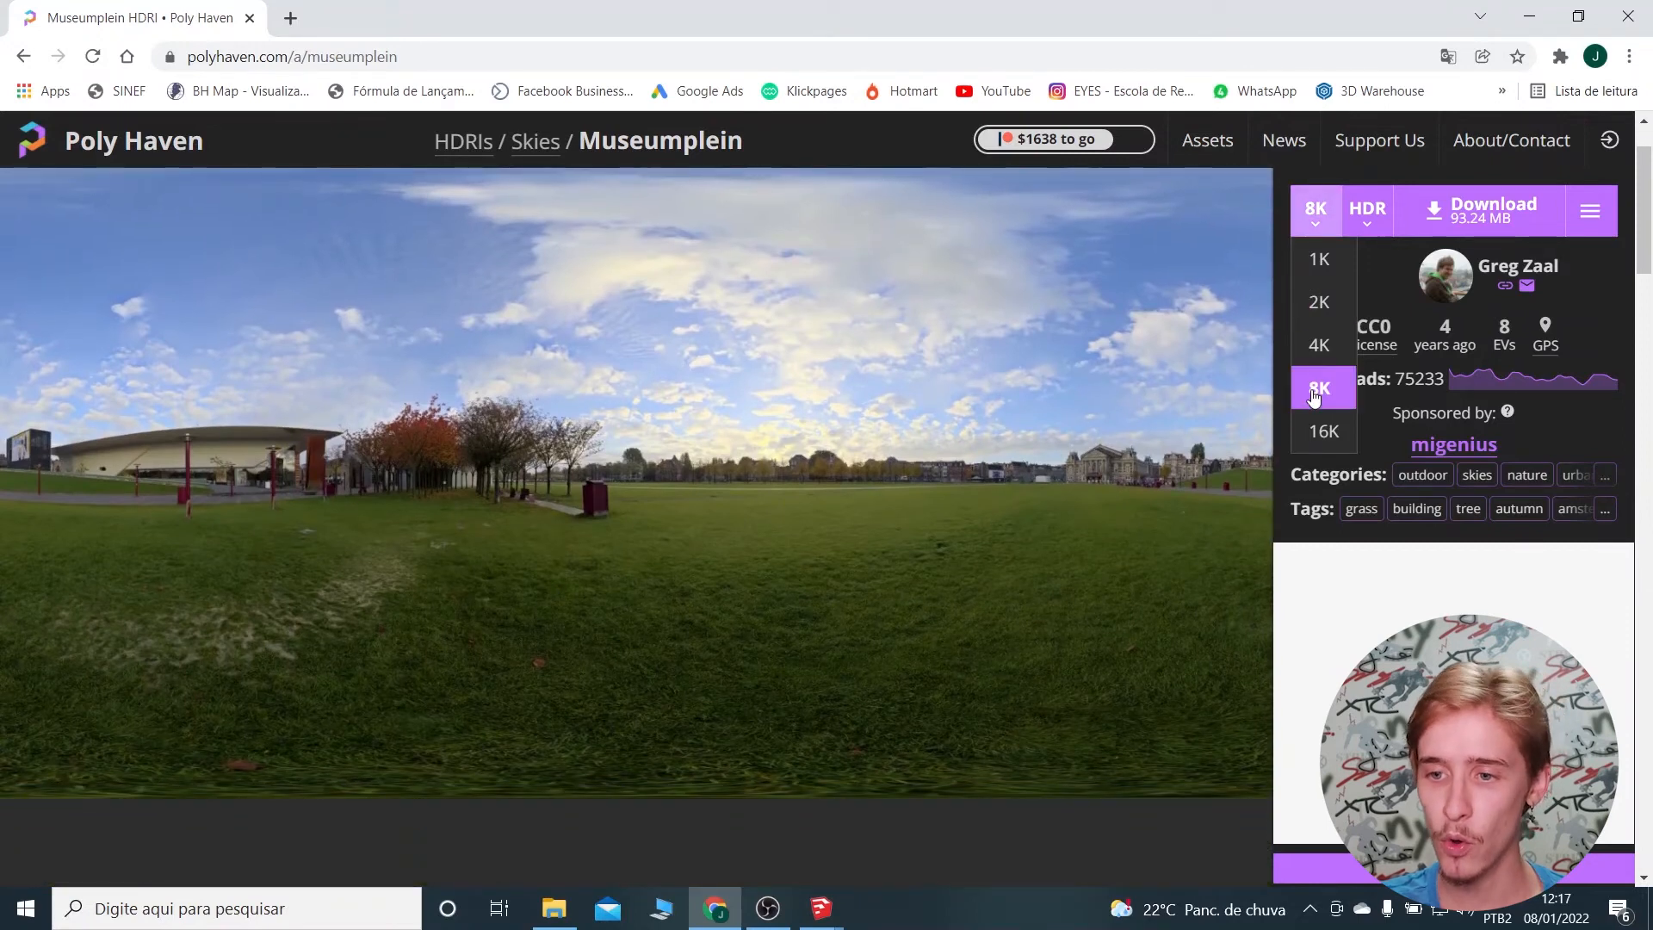
{"action": "left_click", "coordinate": [1367, 211]}
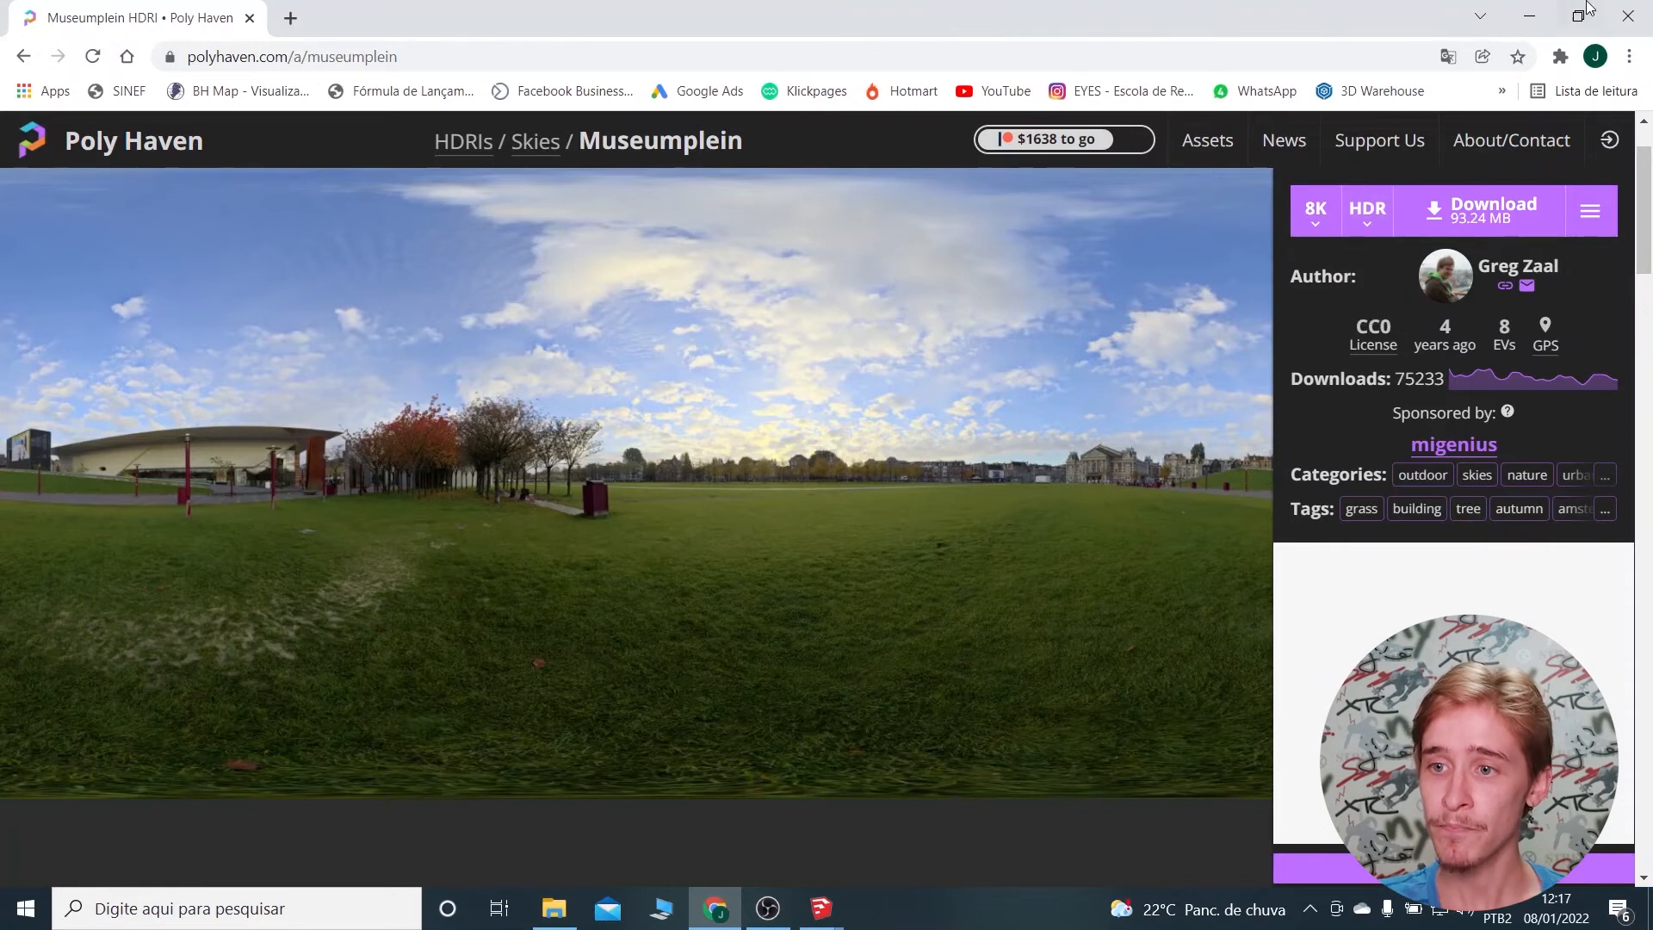
{"action": "left_click", "coordinate": [1530, 16]}
Move the V-Ray Asset Editor aside to view the Dome Light tool, and review the render settings and Dome Light parameters.
{"action": "left_click_drag", "start_coordinate": [710, 99], "coordinate": [706, 254]}
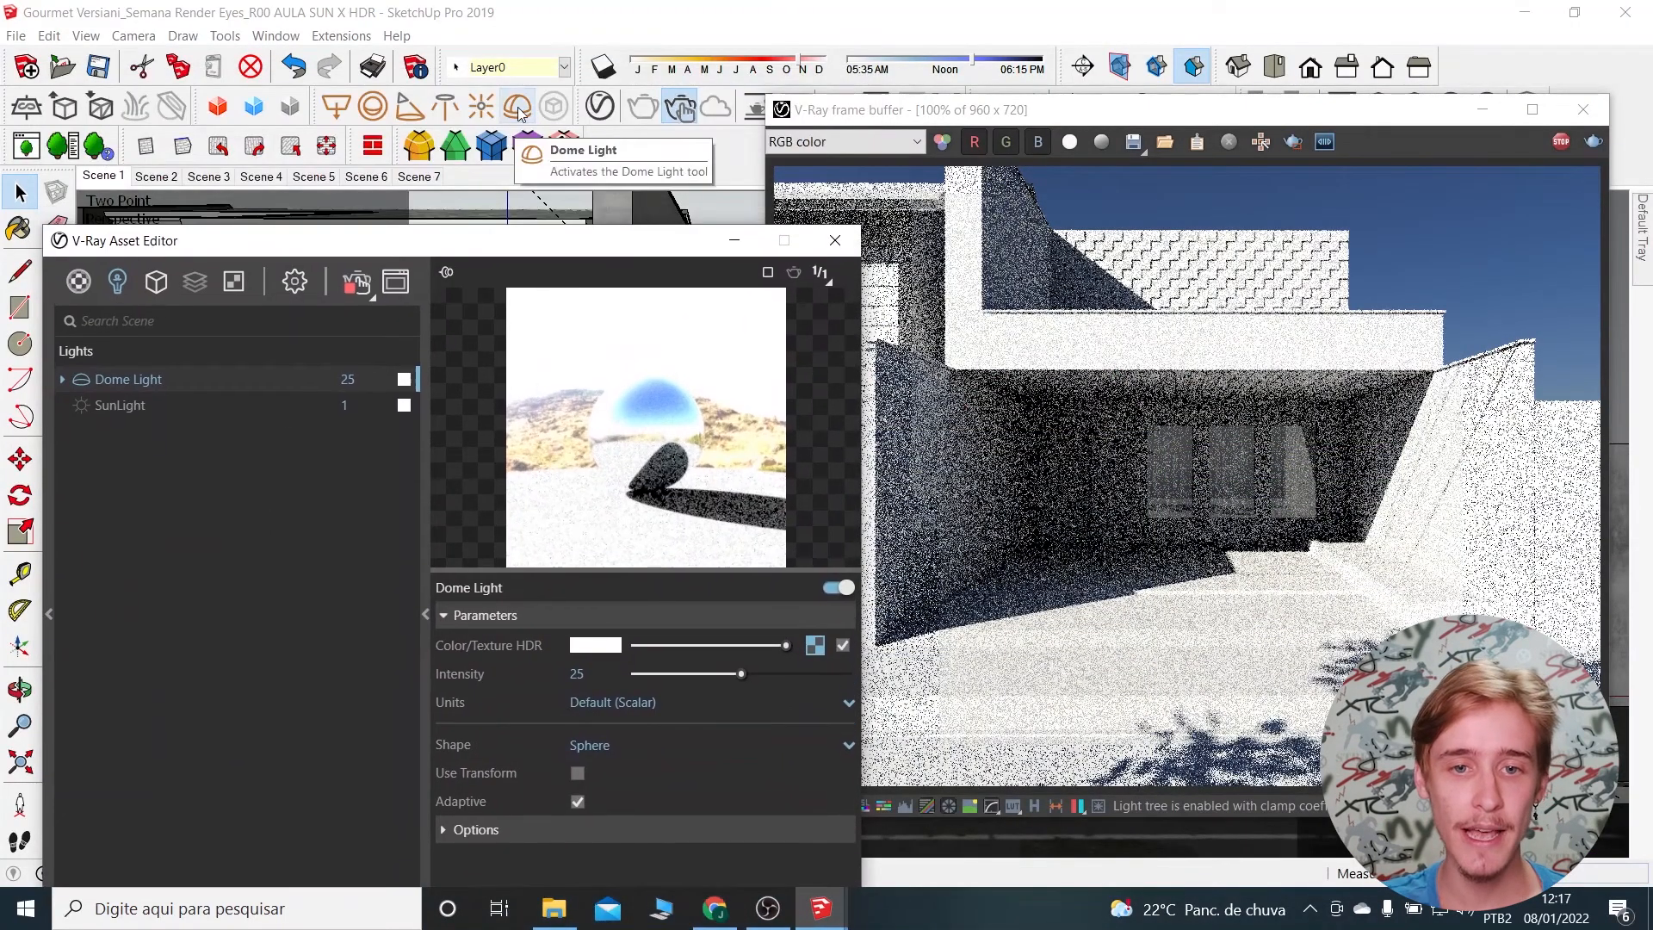
{"action": "left_click_drag", "start_coordinate": [513, 243], "coordinate": [566, 84]}
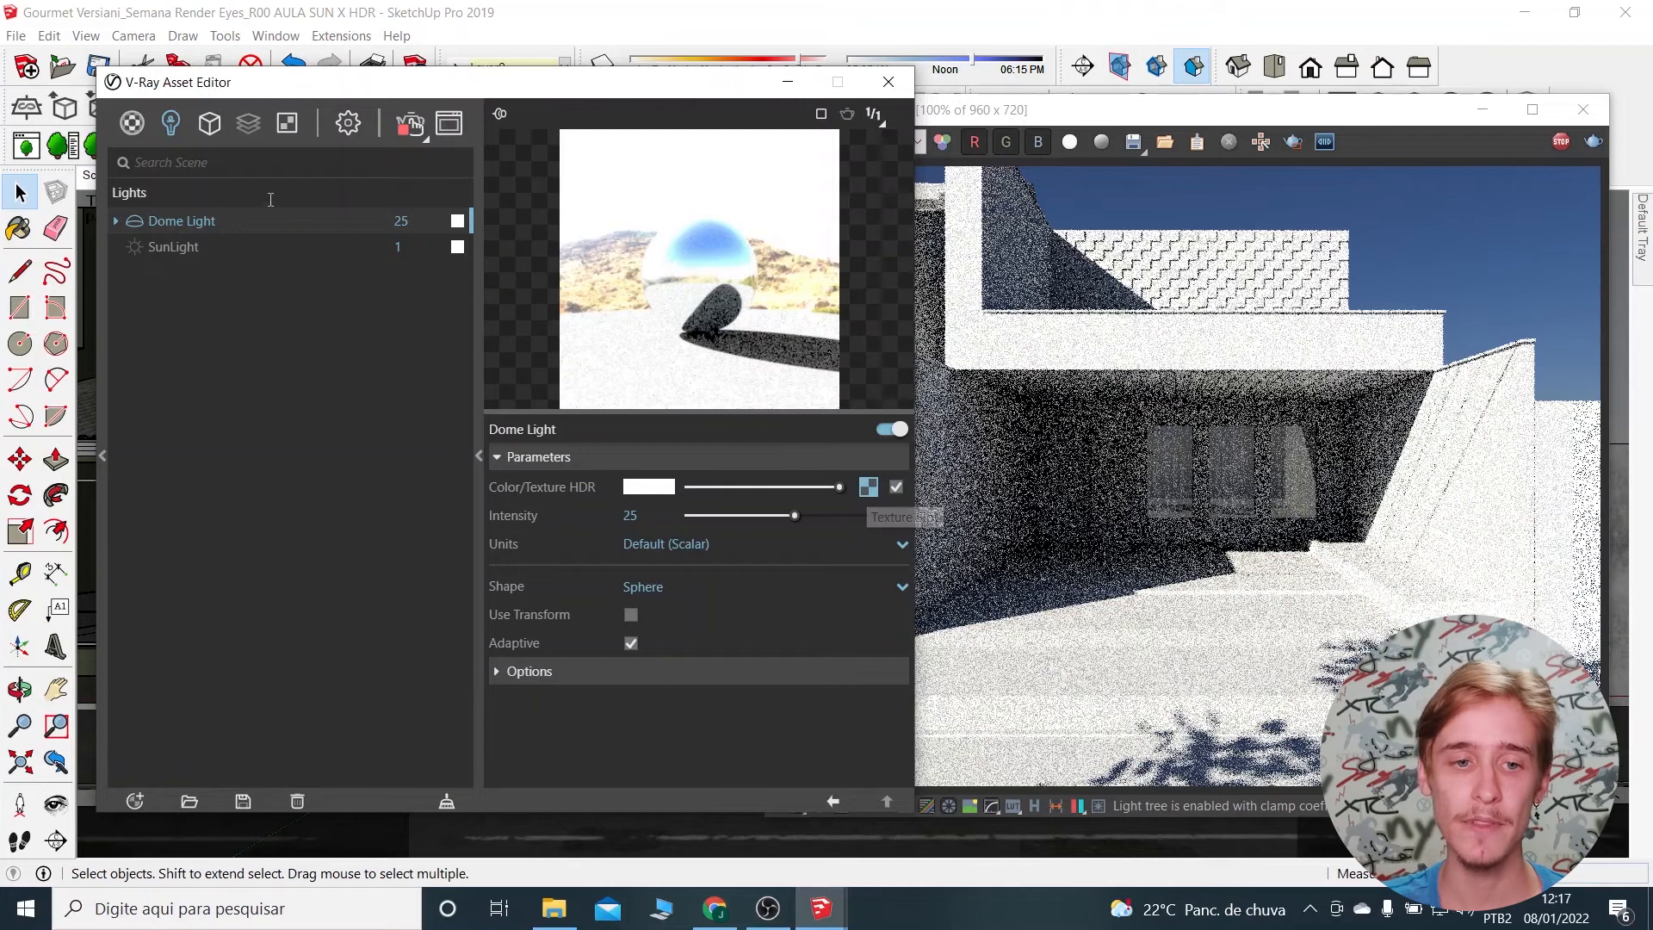
{"action": "left_click", "coordinate": [348, 122]}
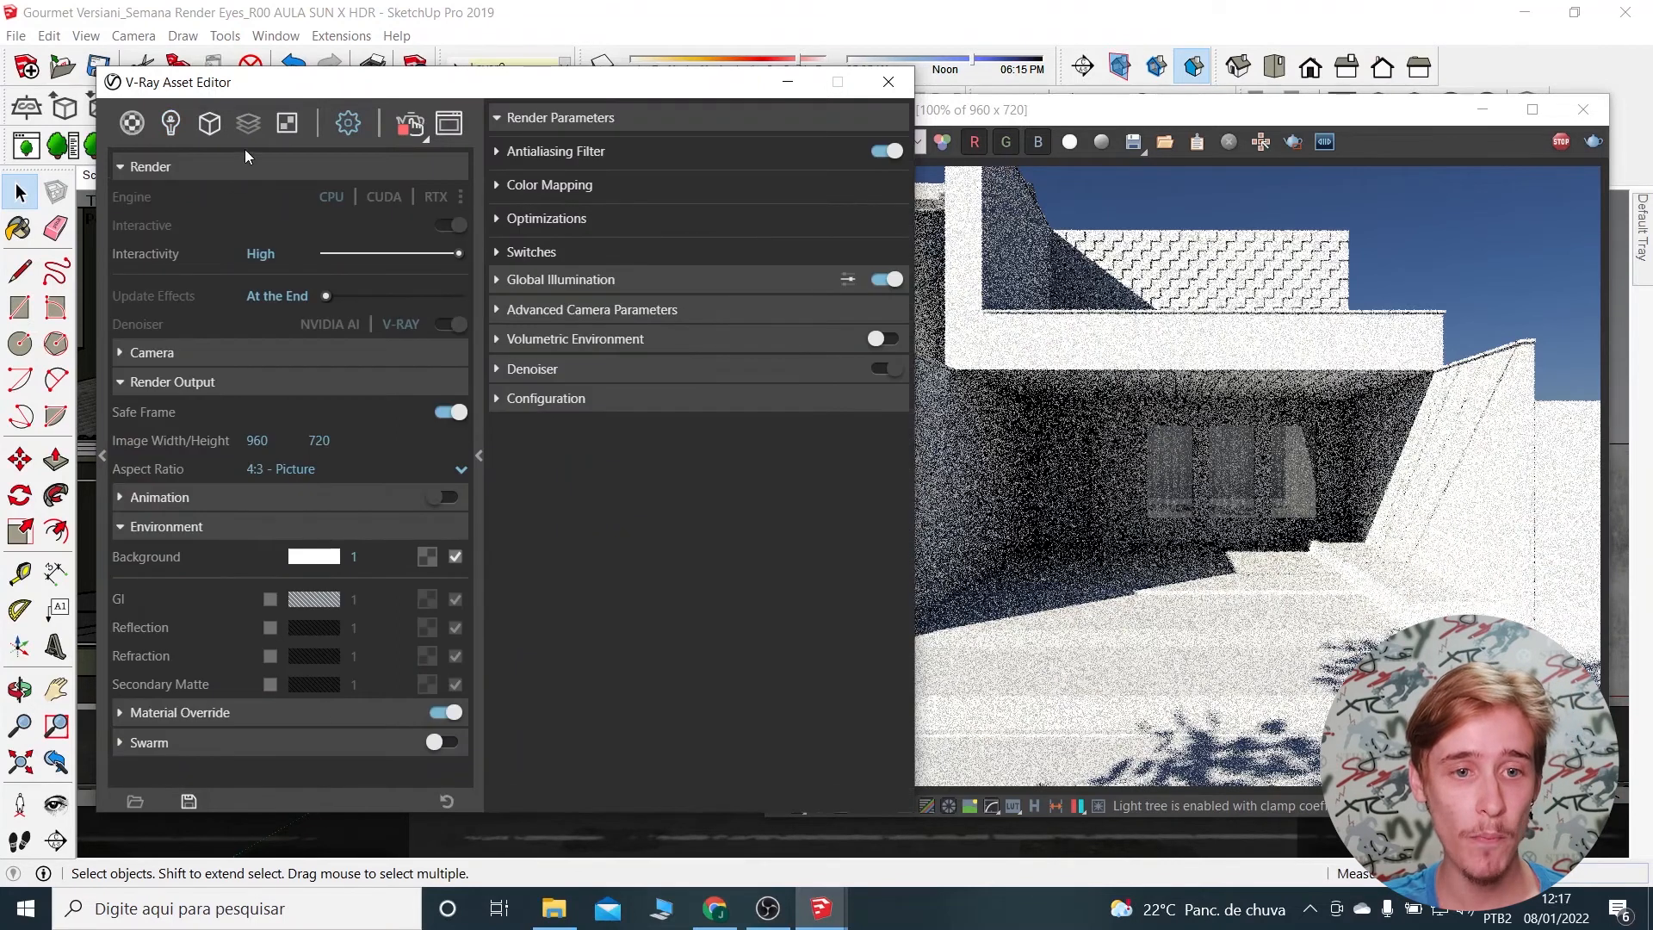
{"action": "left_click", "coordinate": [171, 123]}
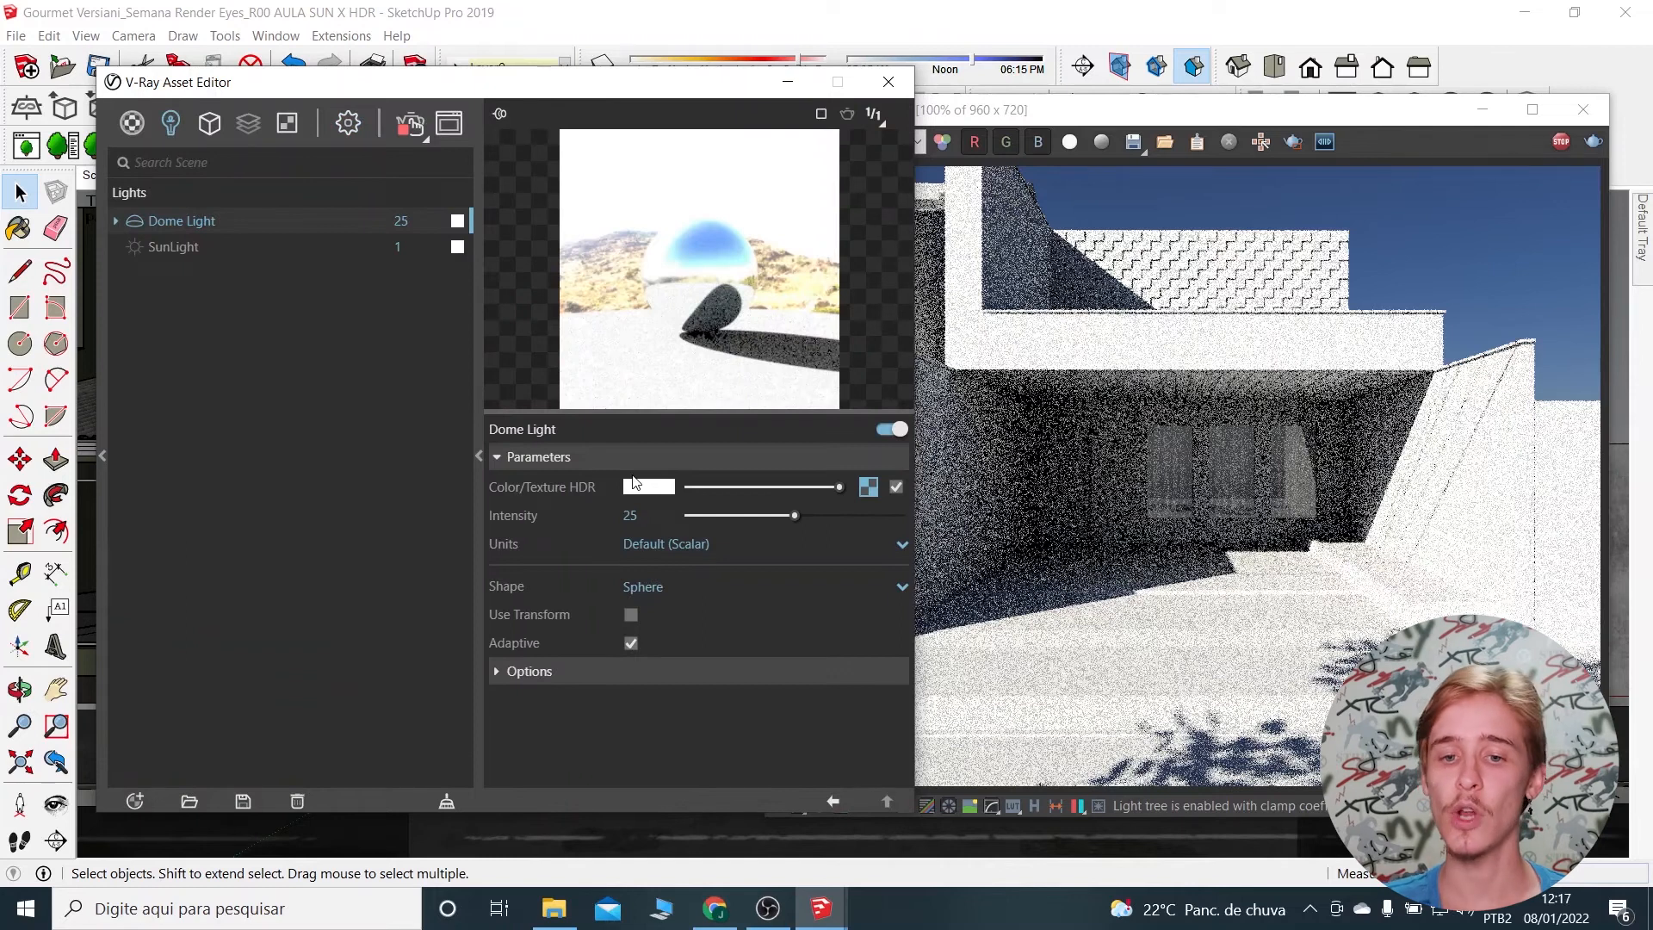